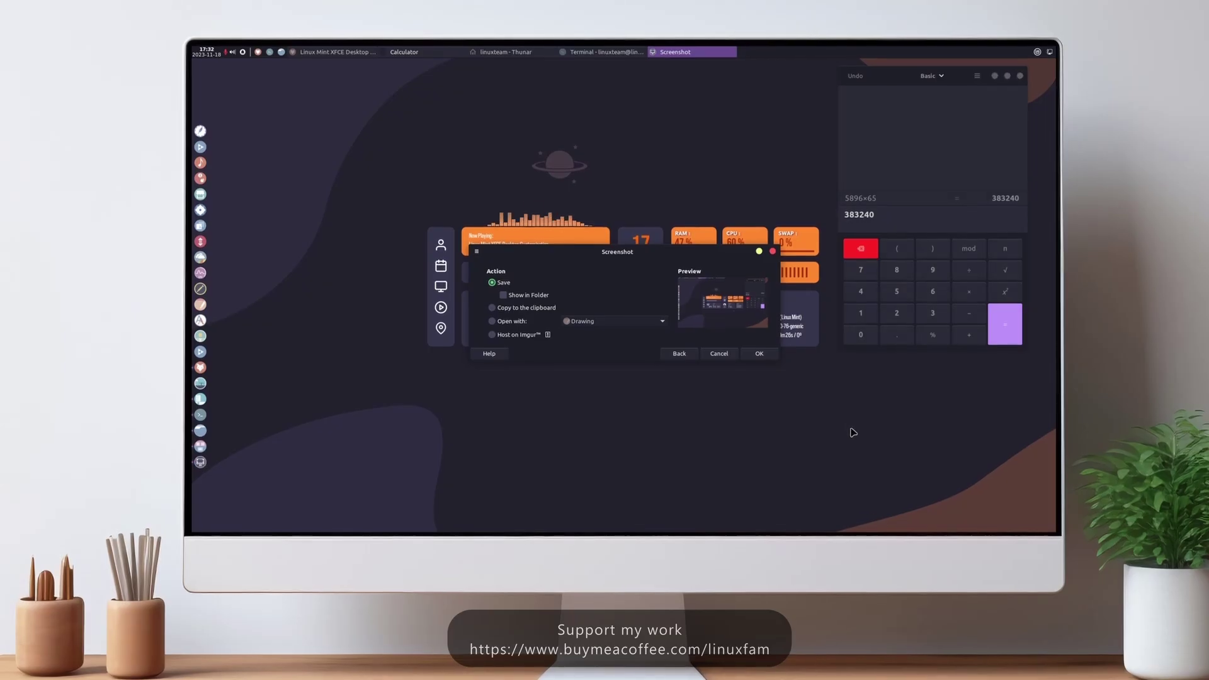
# Step: Save the captured desktop screenshot to a file and reposition the Calculator window lower on the desktop
pyautogui.click(757, 357)
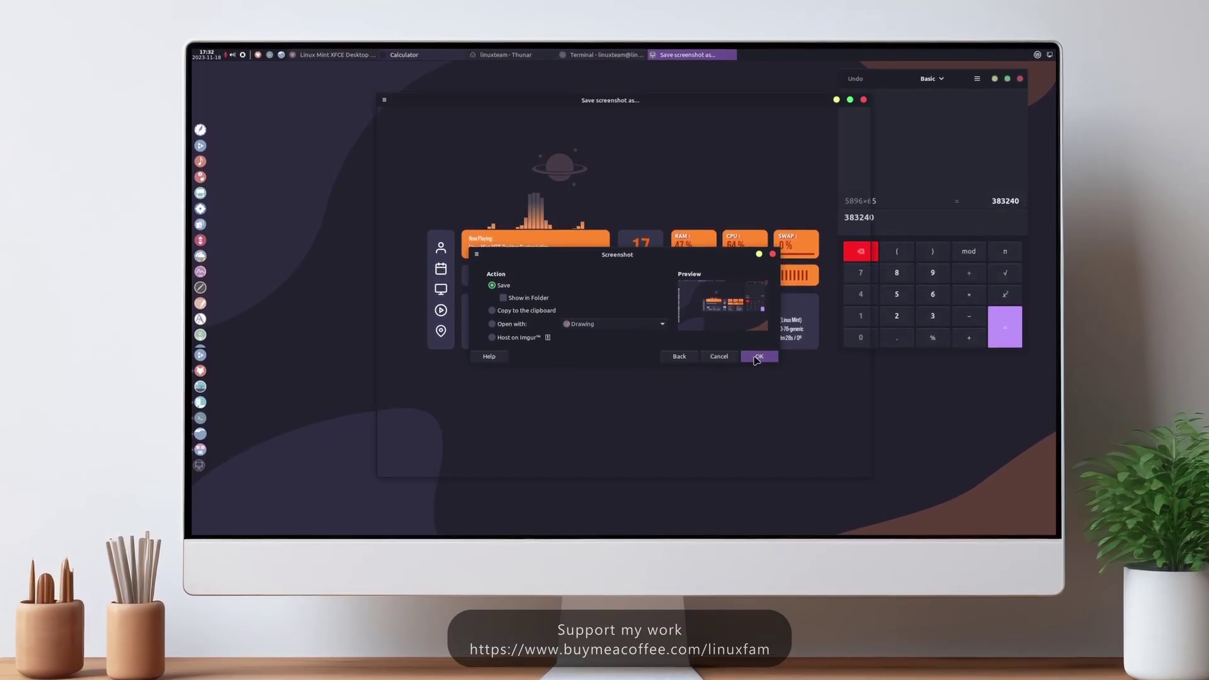
pyautogui.click(849, 472)
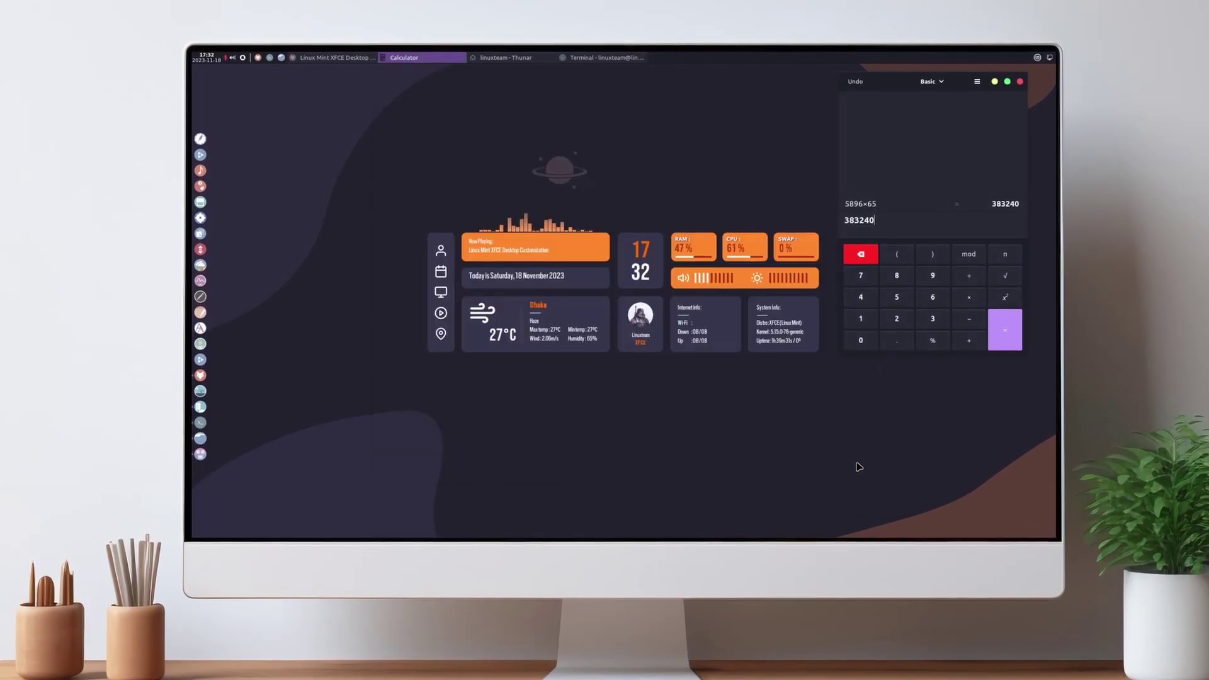
pyautogui.moveTo(901, 90); pyautogui.dragTo(903, 160)
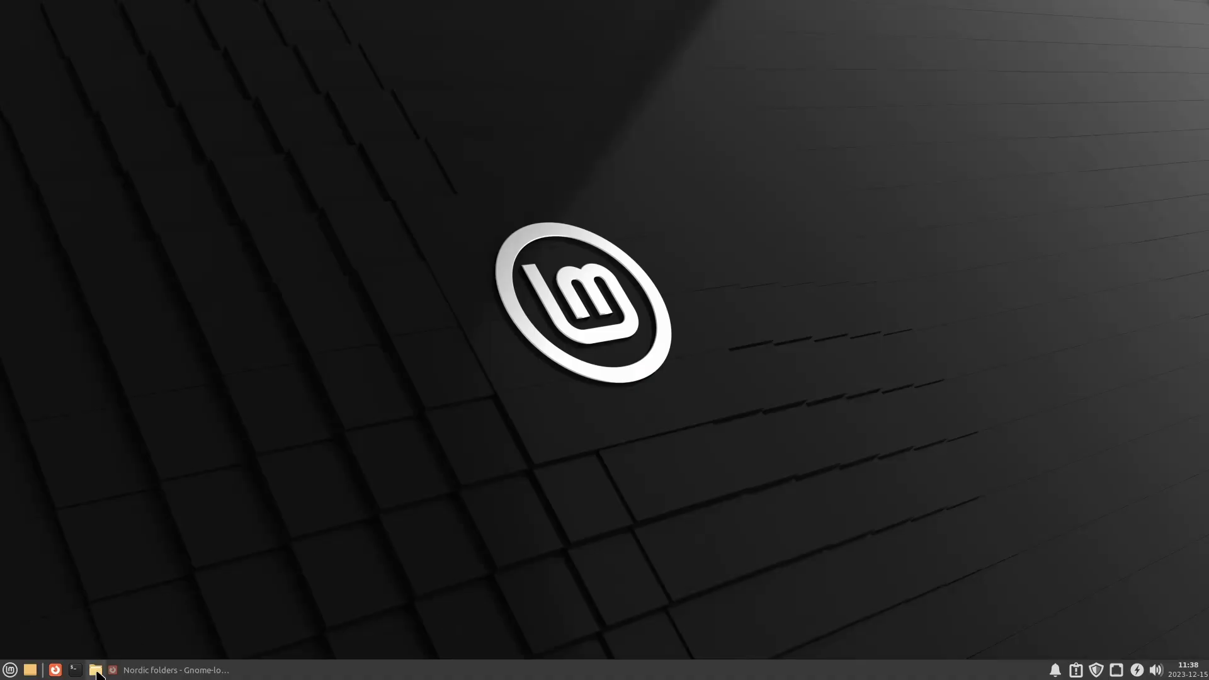
# Step: Open the Downloads folder in the file manager and extract projectFilesXFCE.zip into that same folder
pyautogui.click(96, 670)
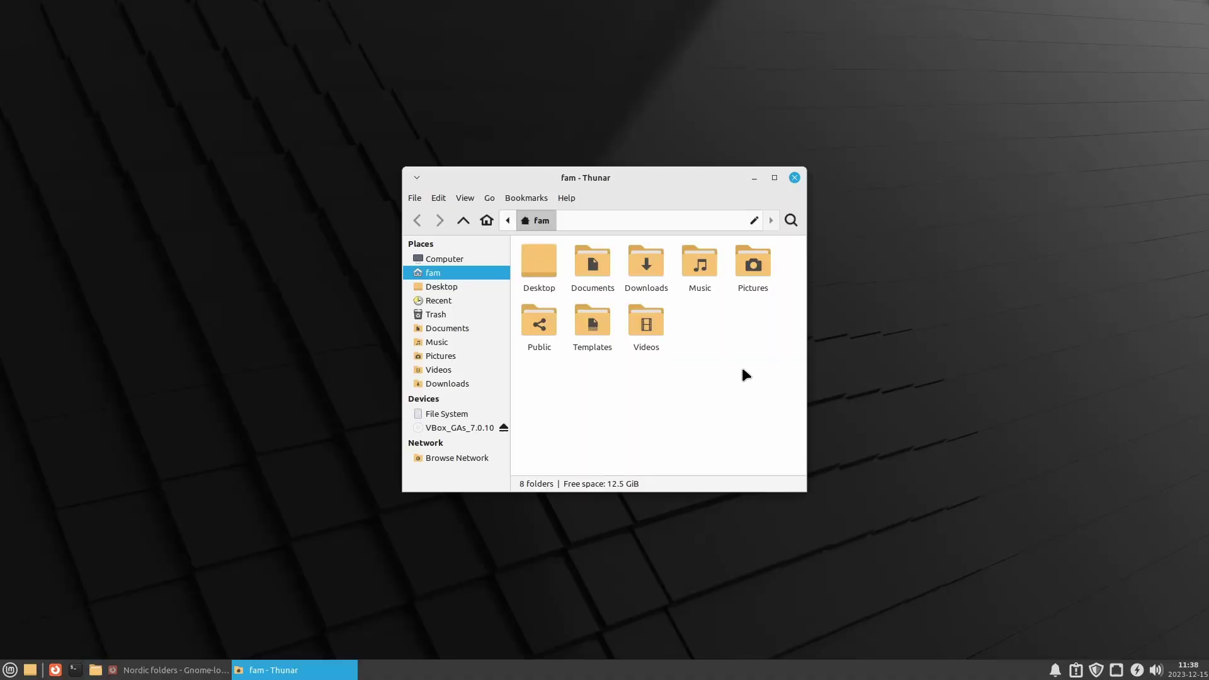
pyautogui.doubleClick(636, 271)
pyautogui.click(555, 269)
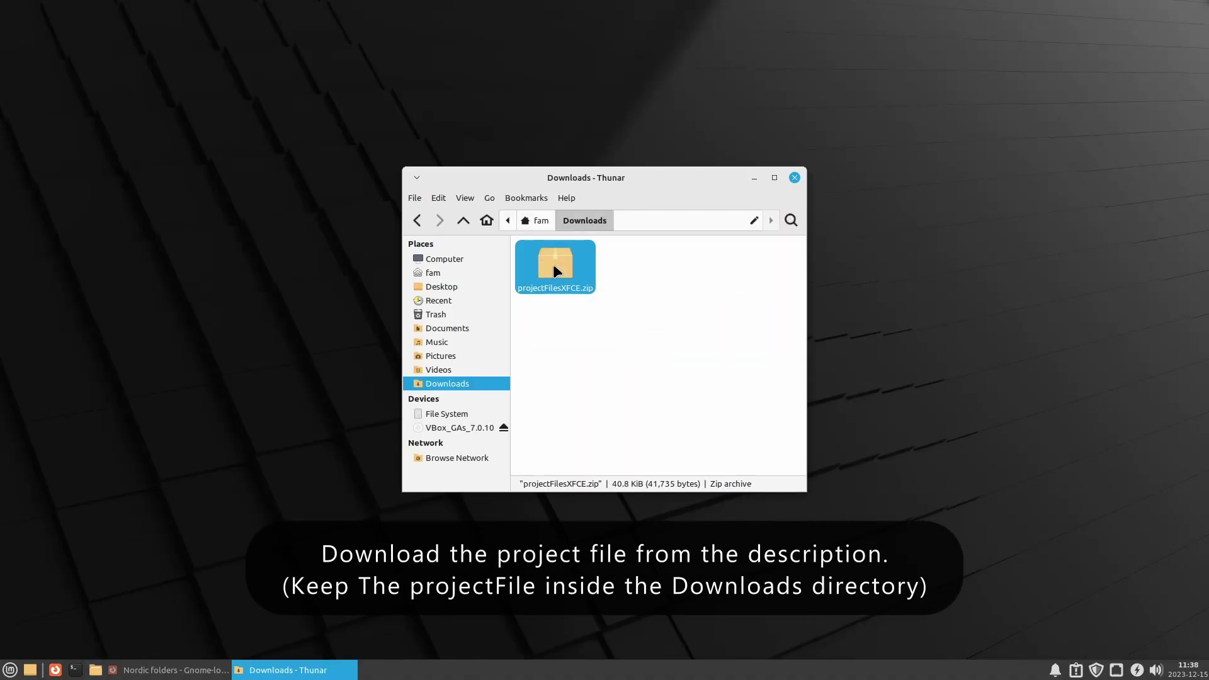
pyautogui.rightClick(551, 256)
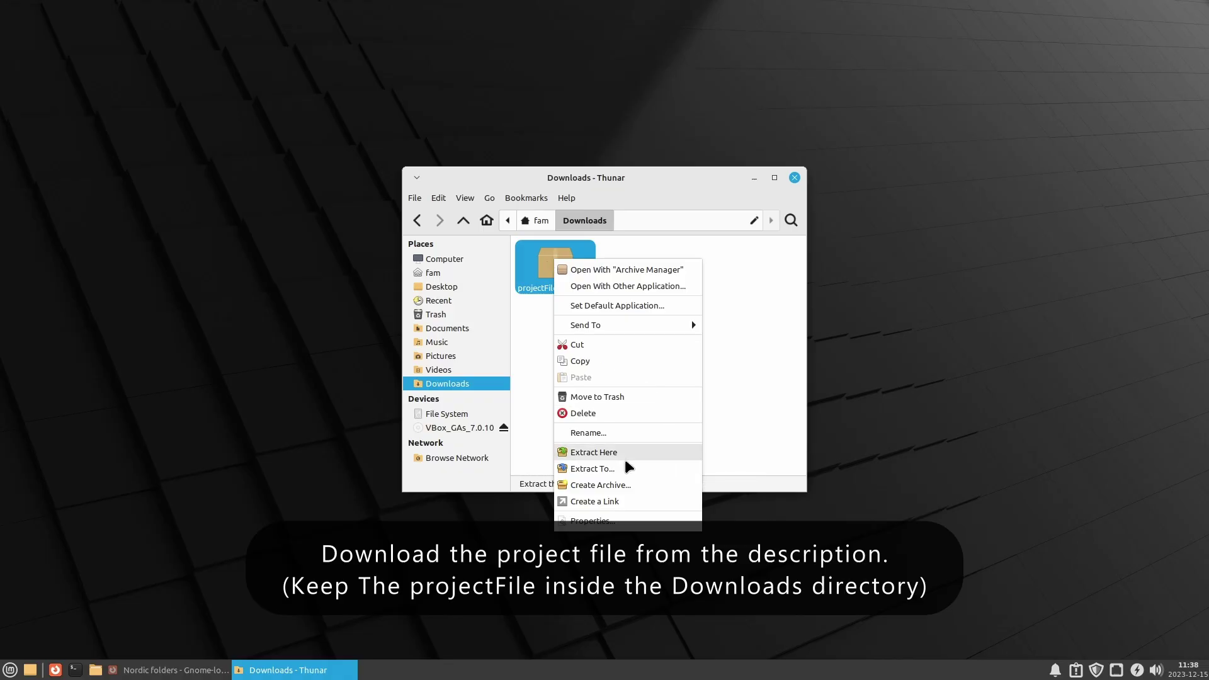
pyautogui.click(606, 463)
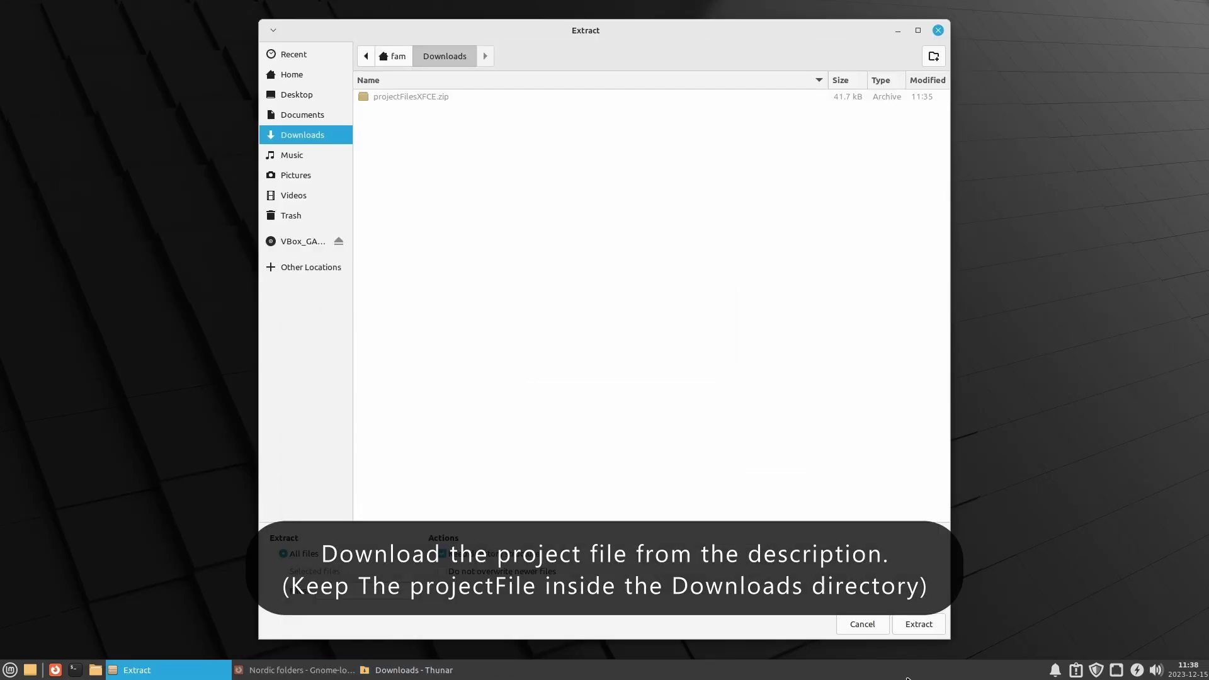
pyautogui.click(924, 621)
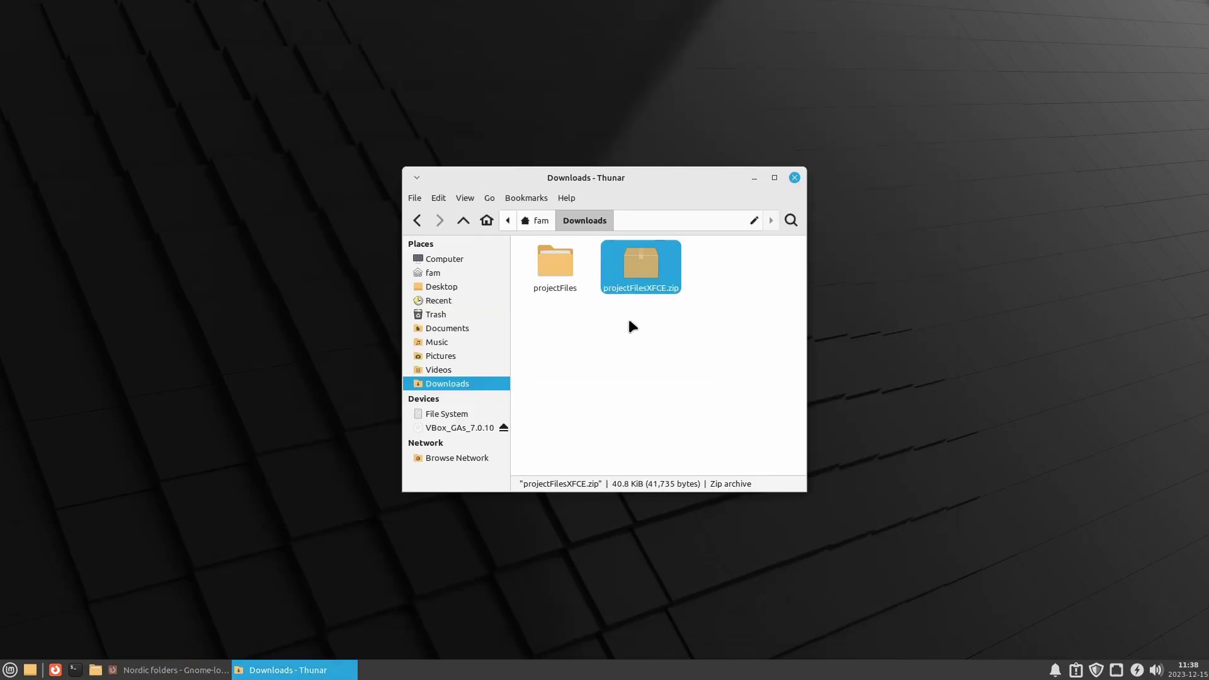
# Step: Delete the projectFilesXFCE.zip archive from the Downloads folder
pyautogui.click(612, 321)
pyautogui.moveTo(613, 350); pyautogui.dragTo(692, 263)
pyautogui.press('Delete')
# Step: Open the download links file in the projectFiles folder, review the theme and conky links, and close it
pyautogui.doubleClick(549, 266)
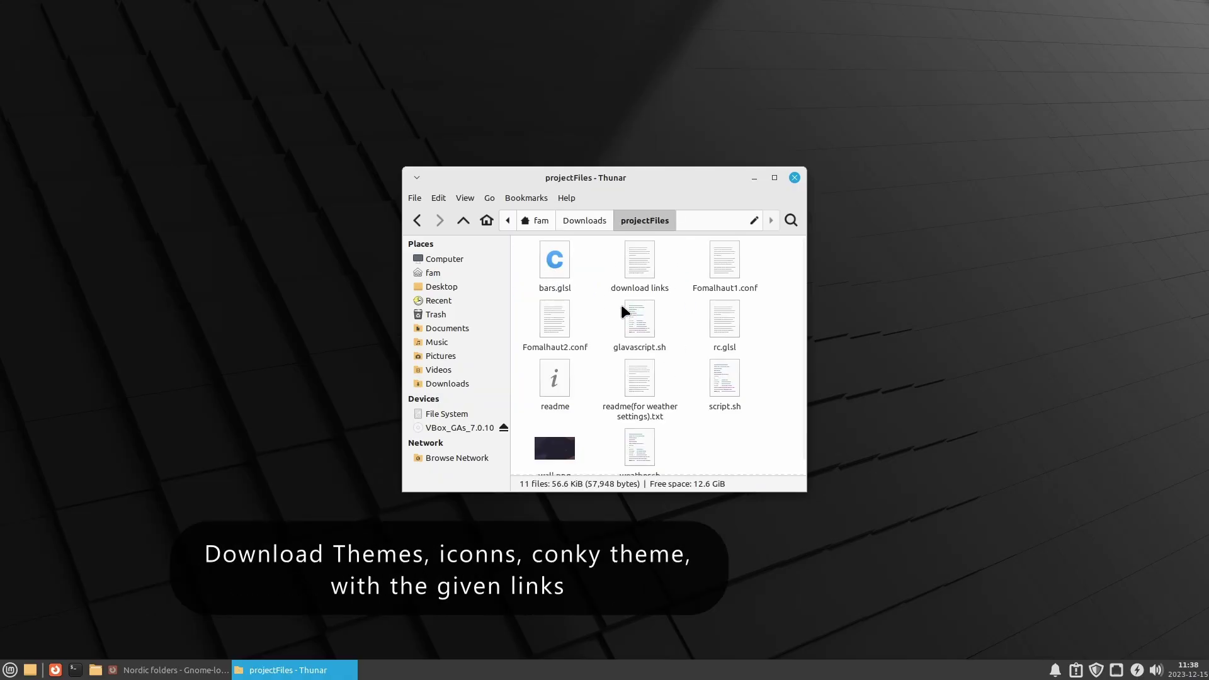
pyautogui.doubleClick(641, 260)
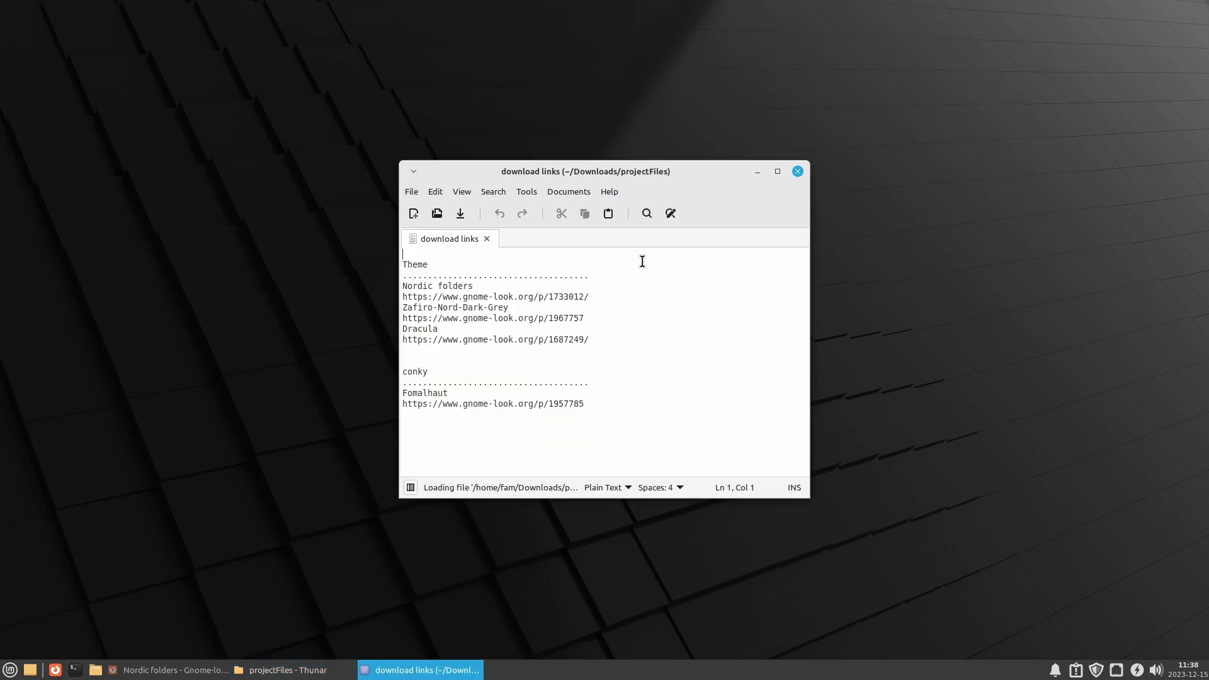
pyautogui.moveTo(620, 433); pyautogui.dragTo(381, 254)
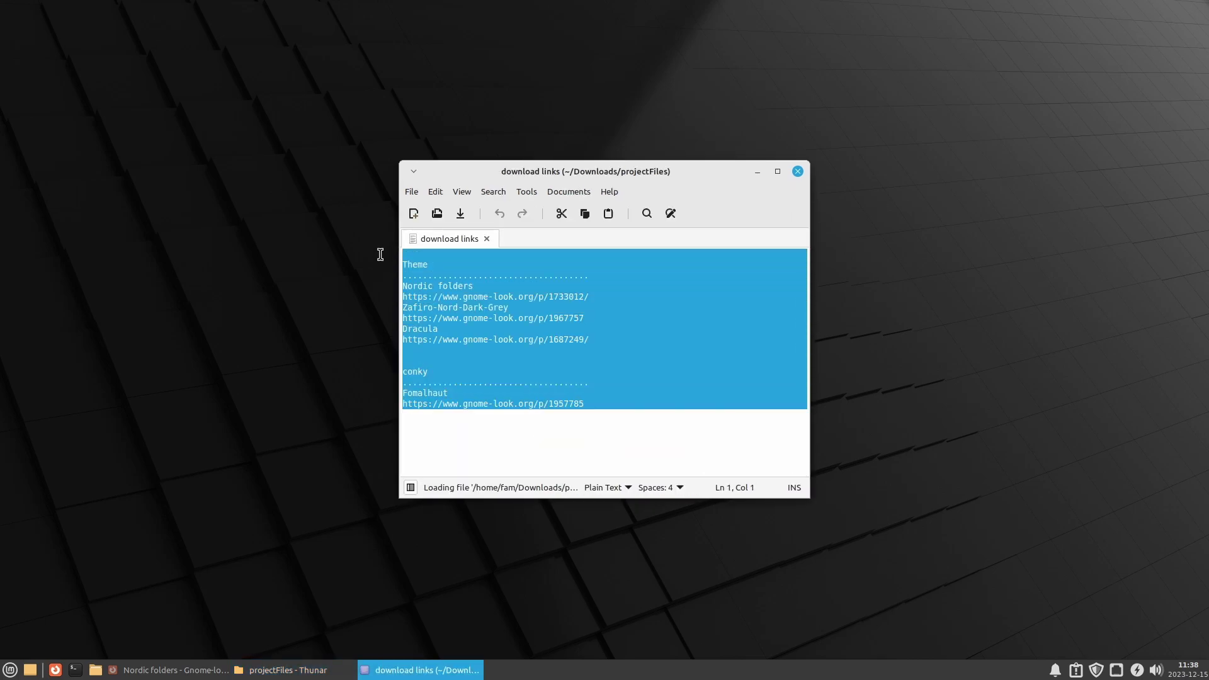
pyautogui.click(646, 306)
pyautogui.click(798, 172)
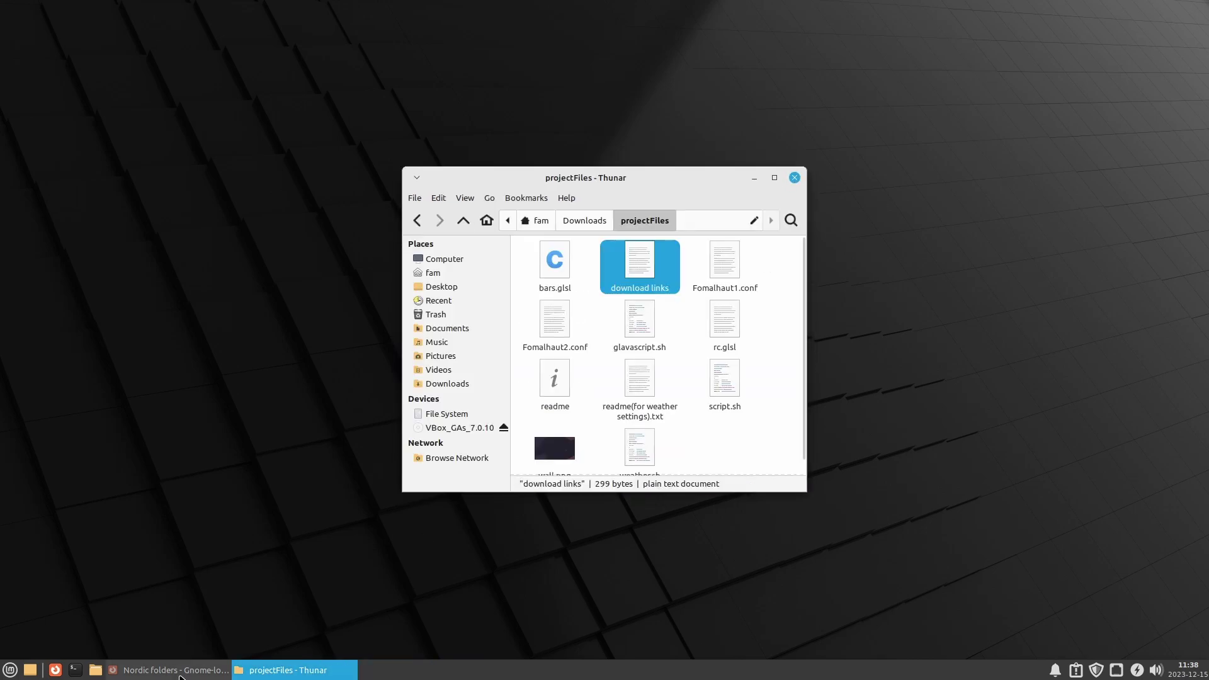
# Step: Switch to Firefox and look over the open Zafiro-Nord-Dark-Grey, Dracula and Fomalhaut pages
pyautogui.hotkey('alt', 'Tab')
pyautogui.moveTo(795, 21); pyautogui.dragTo(834, 49)
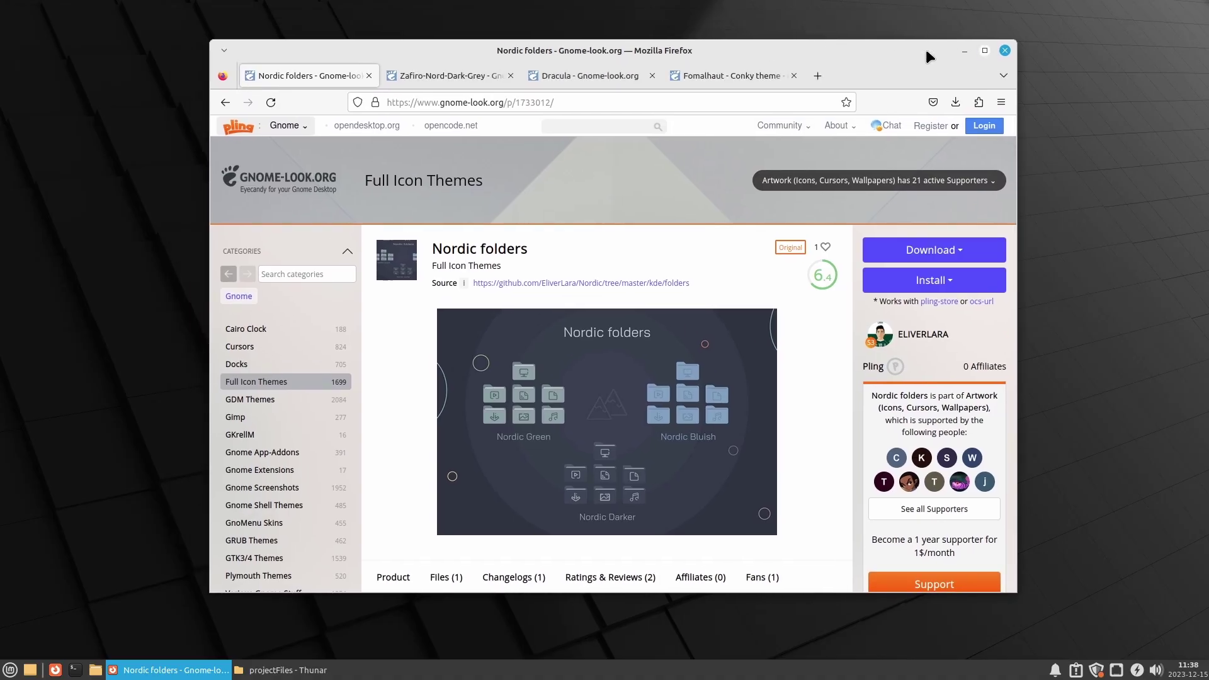
pyautogui.click(454, 74)
pyautogui.click(564, 79)
pyautogui.click(711, 81)
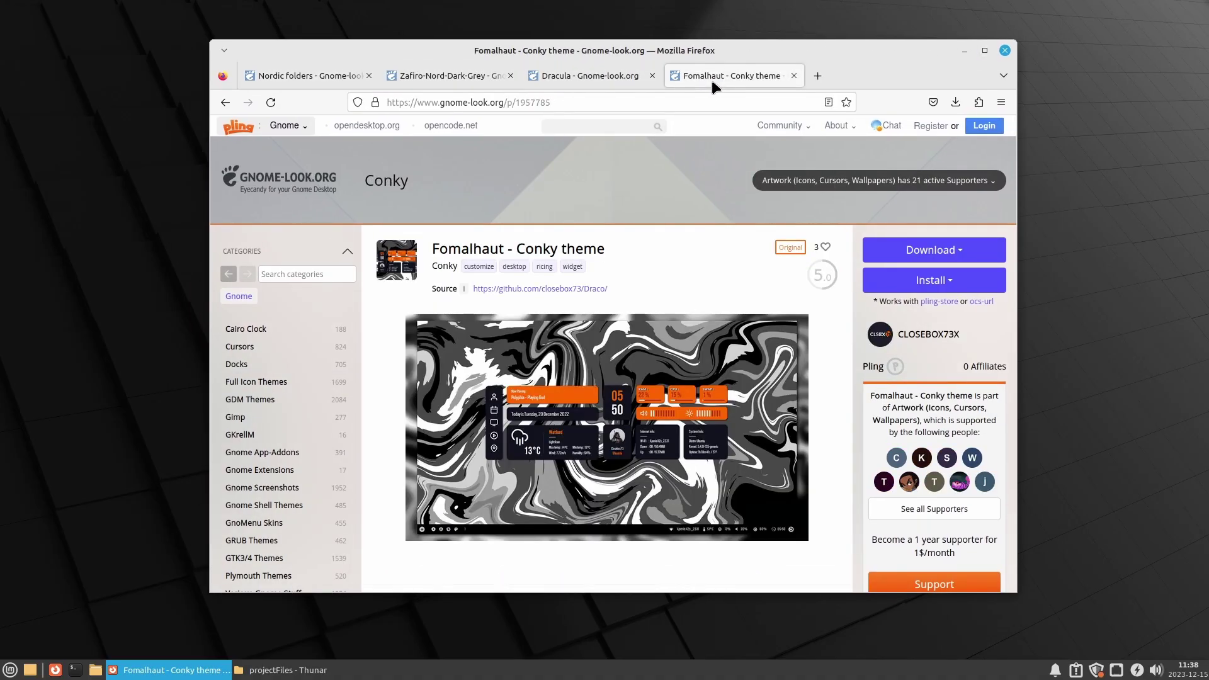
# Step: Request the Nordic-folders.tar.xz download from the file list on the Nordic folders page
pyautogui.click(296, 69)
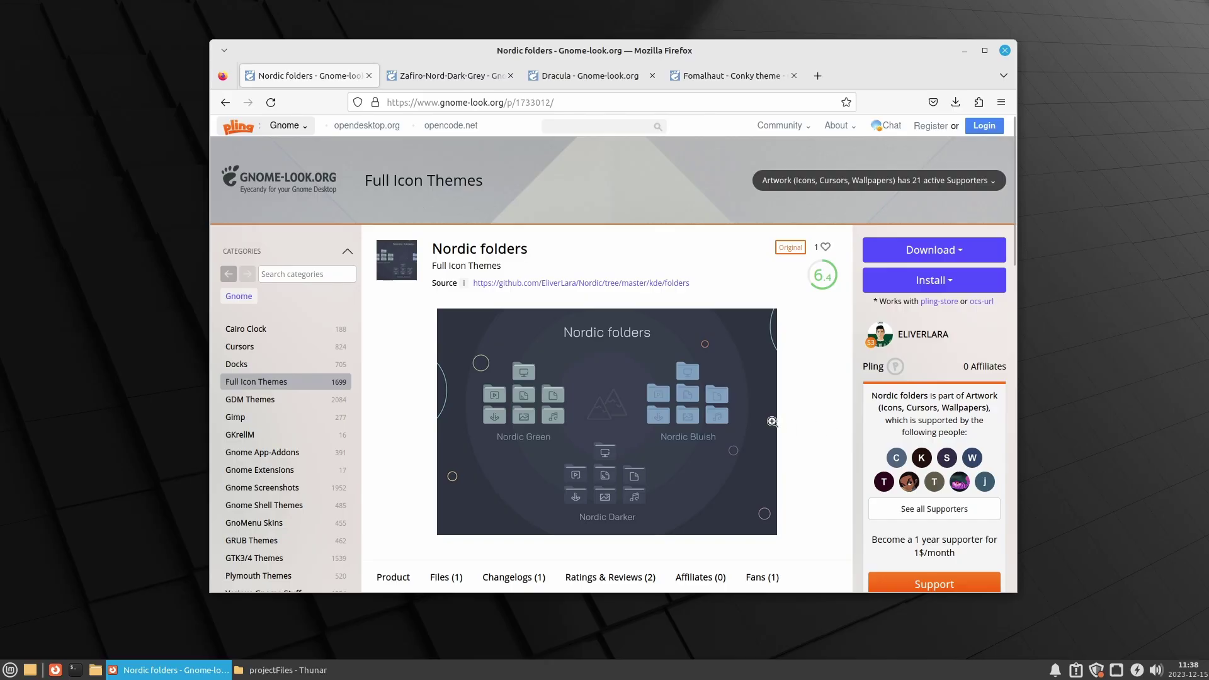
pyautogui.scroll(-5, 772, 421)
pyautogui.click(446, 432)
pyautogui.scroll(-2, 579, 477)
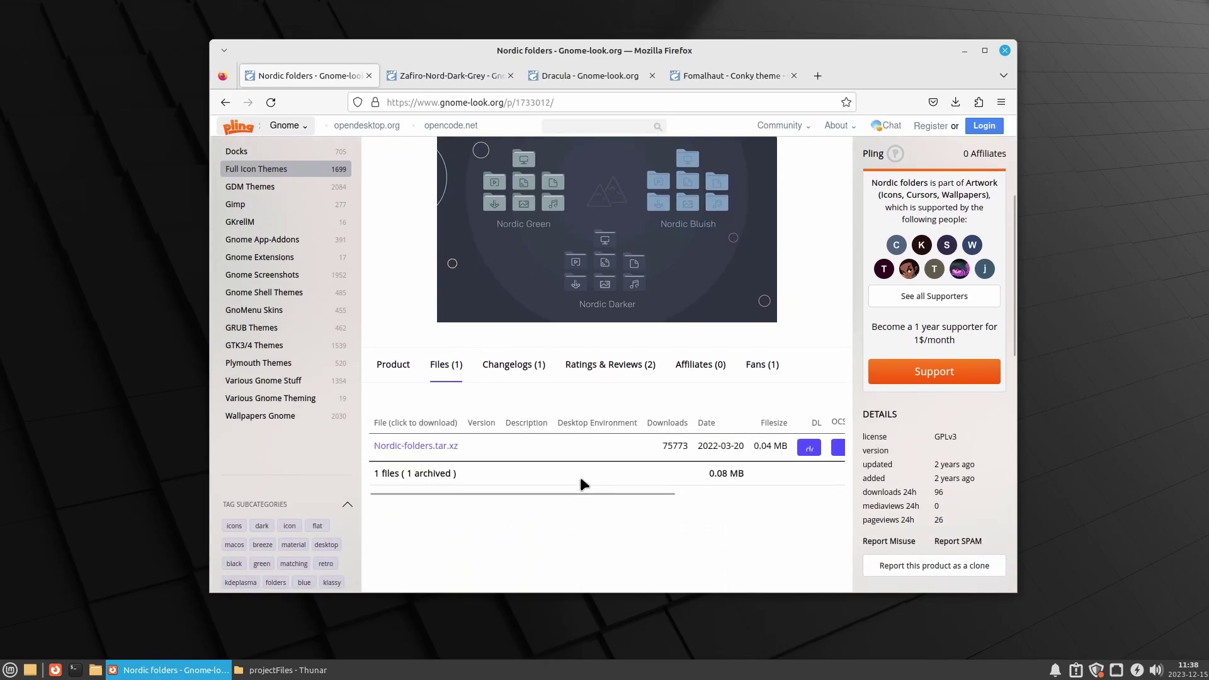
pyautogui.click(439, 444)
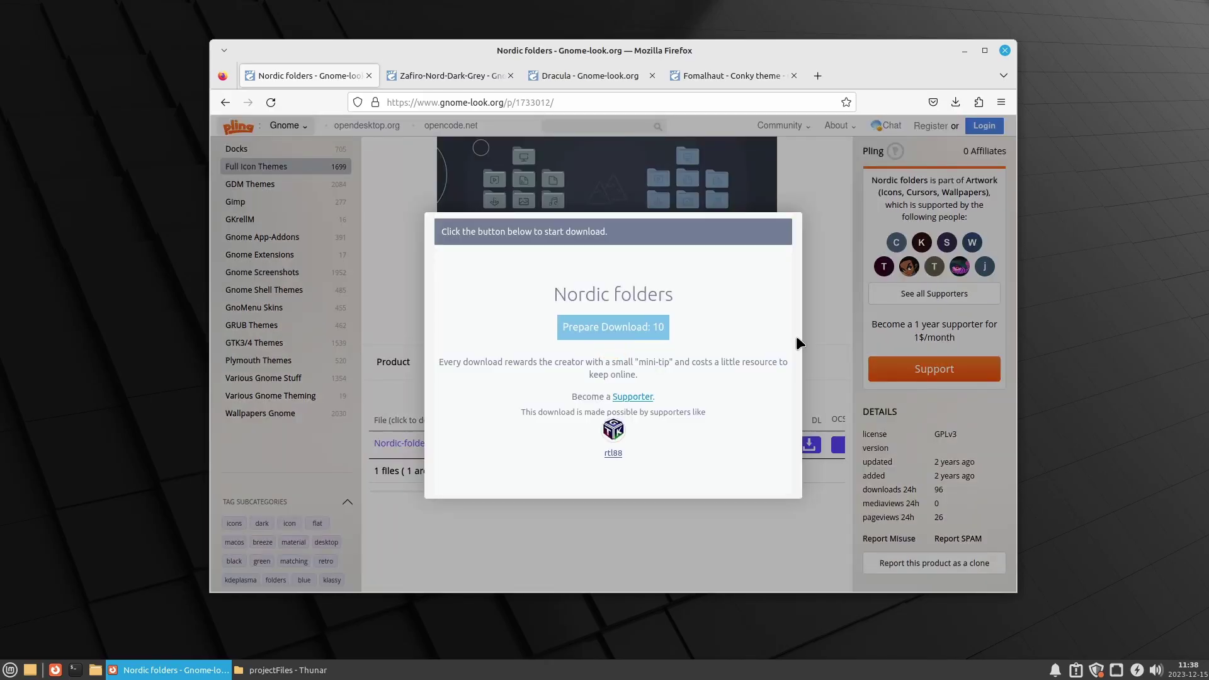
# Step: Request the Zafiro-Nord-Dark-Grey.tar.xz download from the file list on the Zafiro-Nord-Dark-Grey page
pyautogui.click(452, 75)
pyautogui.scroll(-2, 604, 211)
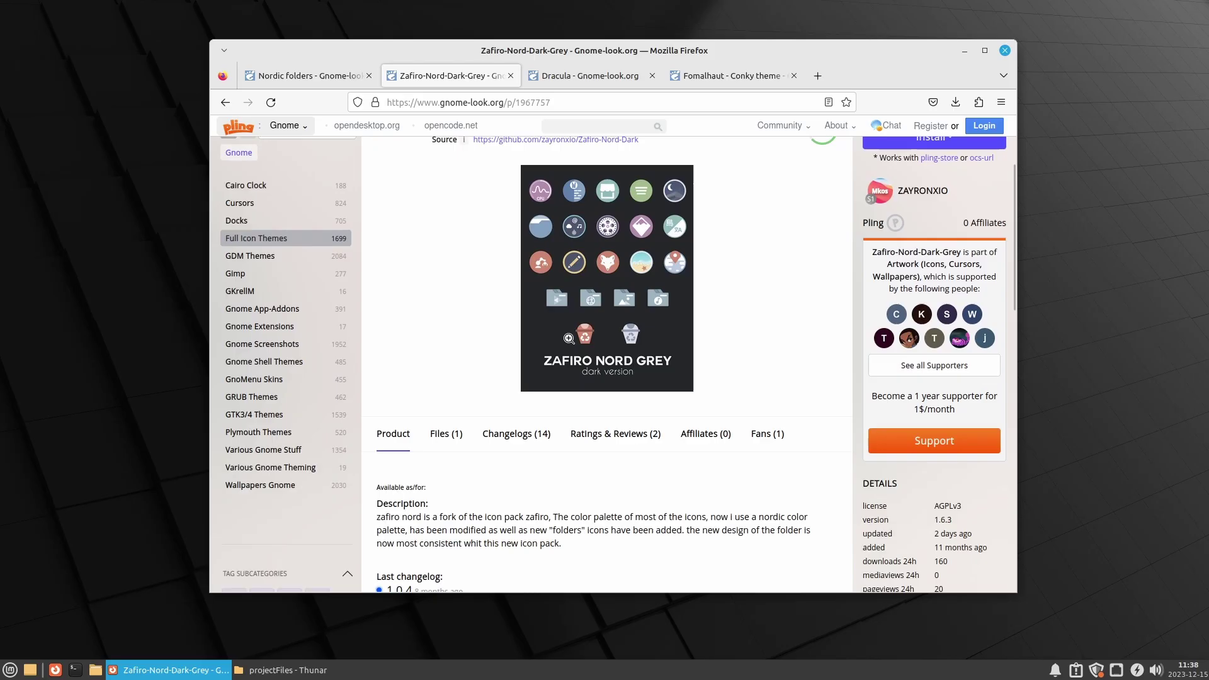
pyautogui.click(446, 433)
pyautogui.scroll(-2, 645, 361)
pyautogui.click(423, 443)
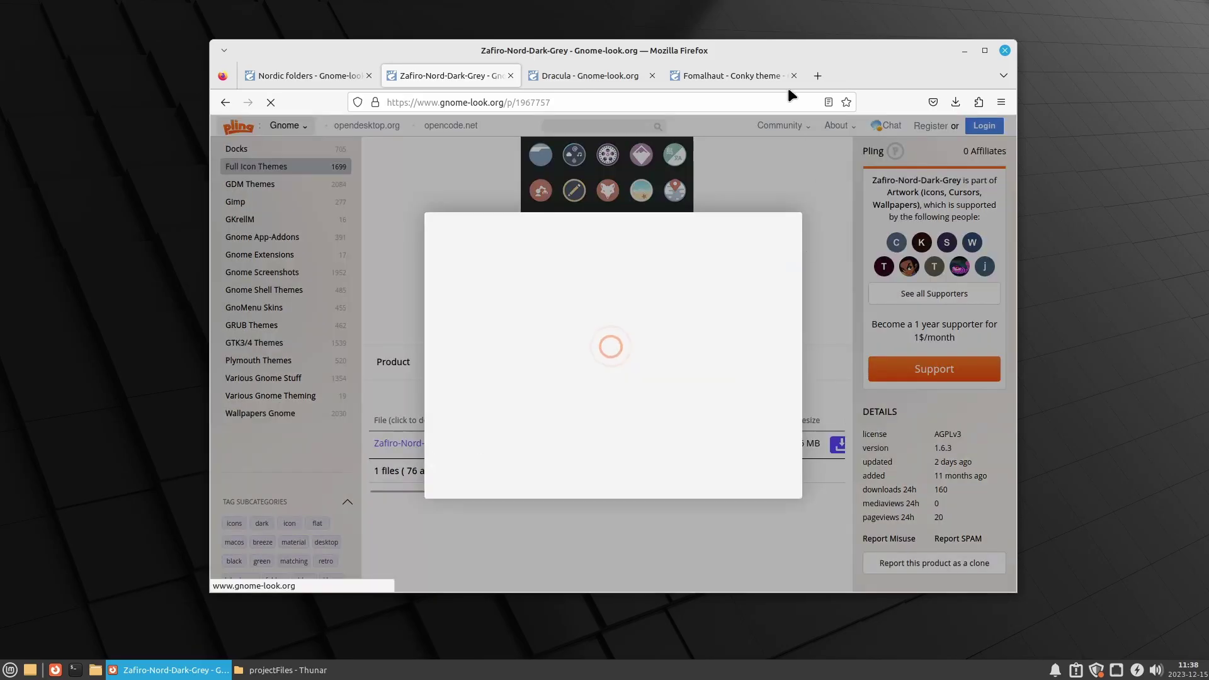
# Step: Request the Dracula-slim.tar.xz download from the file list on the Dracula theme page
pyautogui.click(579, 75)
pyautogui.scroll(-5, 604, 315)
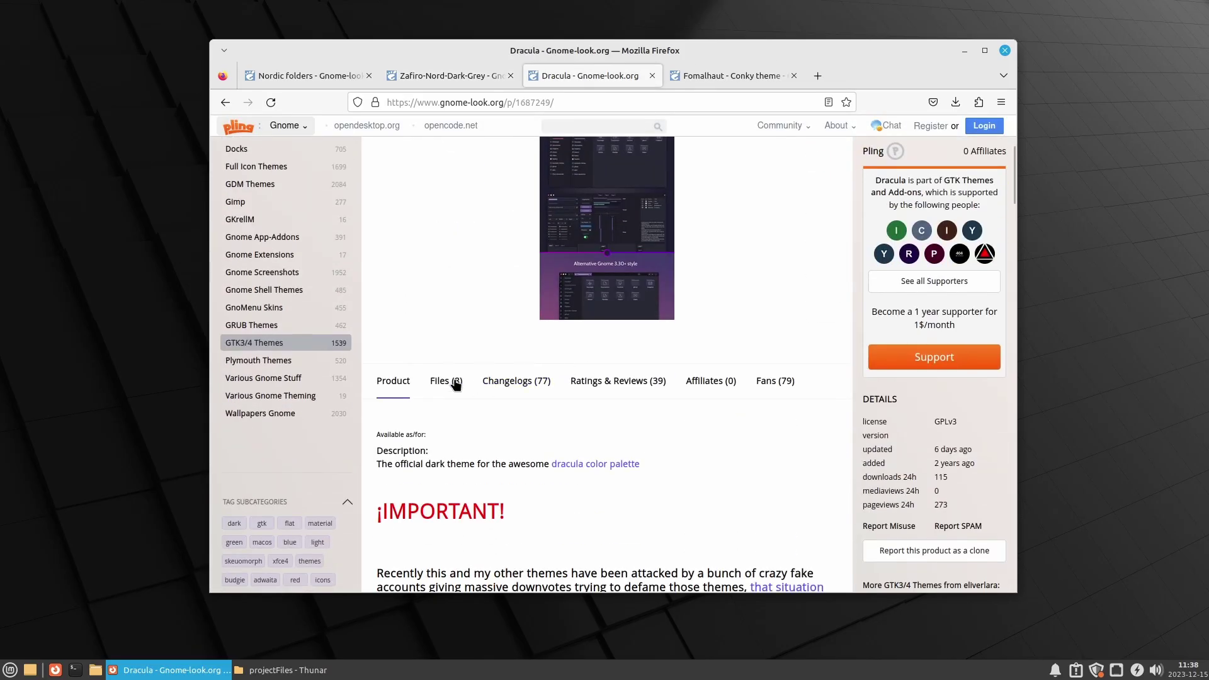
pyautogui.click(446, 381)
pyautogui.scroll(-4, 592, 387)
pyautogui.click(403, 404)
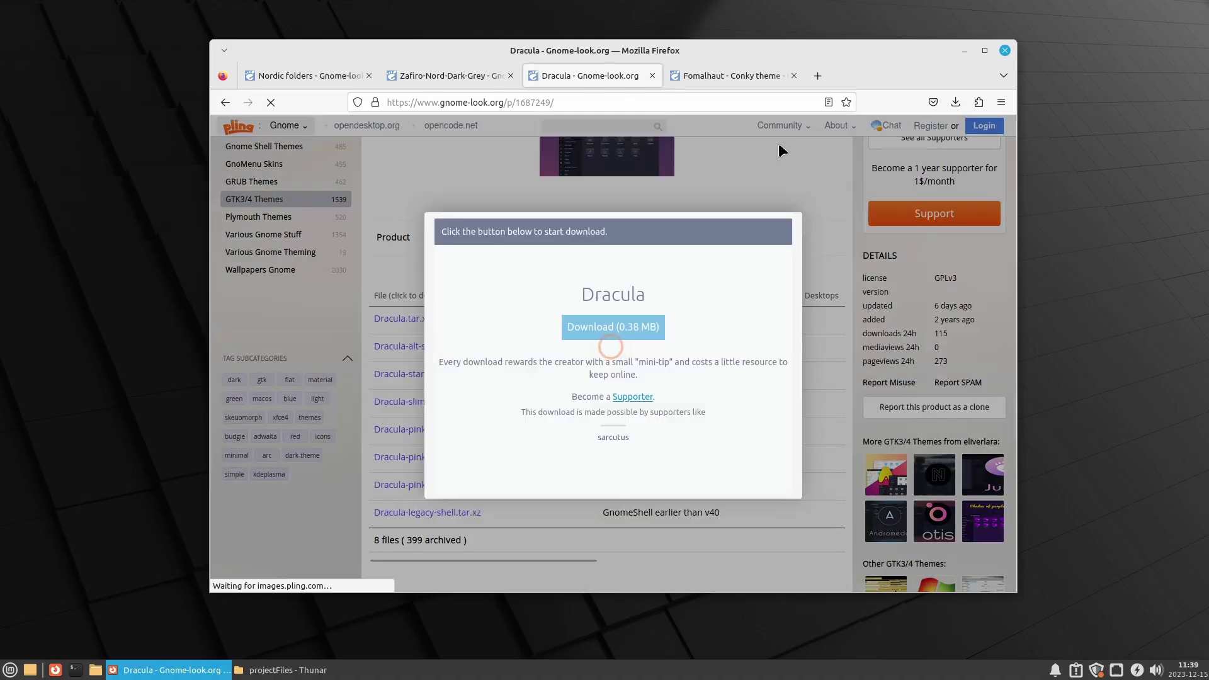
# Step: Request the Fomalhaut-Orange-v1.2.zip download from the file list on the Fomalhaut conky theme page
pyautogui.click(738, 76)
pyautogui.scroll(-4, 639, 402)
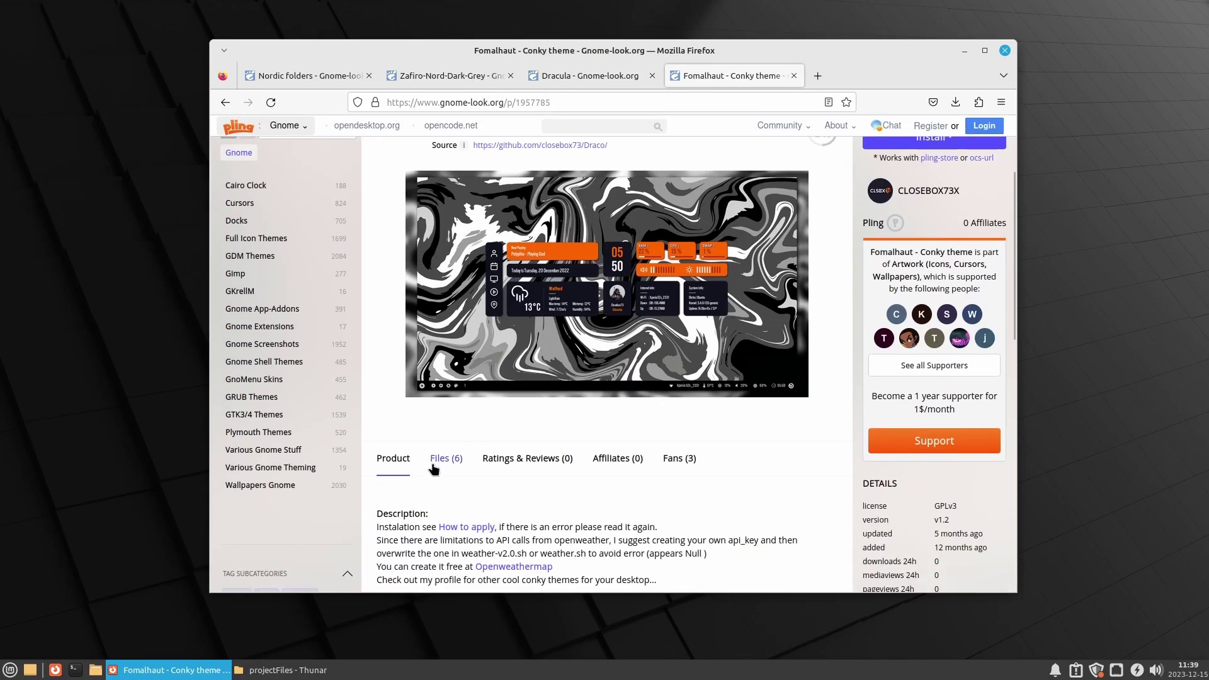
pyautogui.click(446, 386)
pyautogui.scroll(-3, 630, 411)
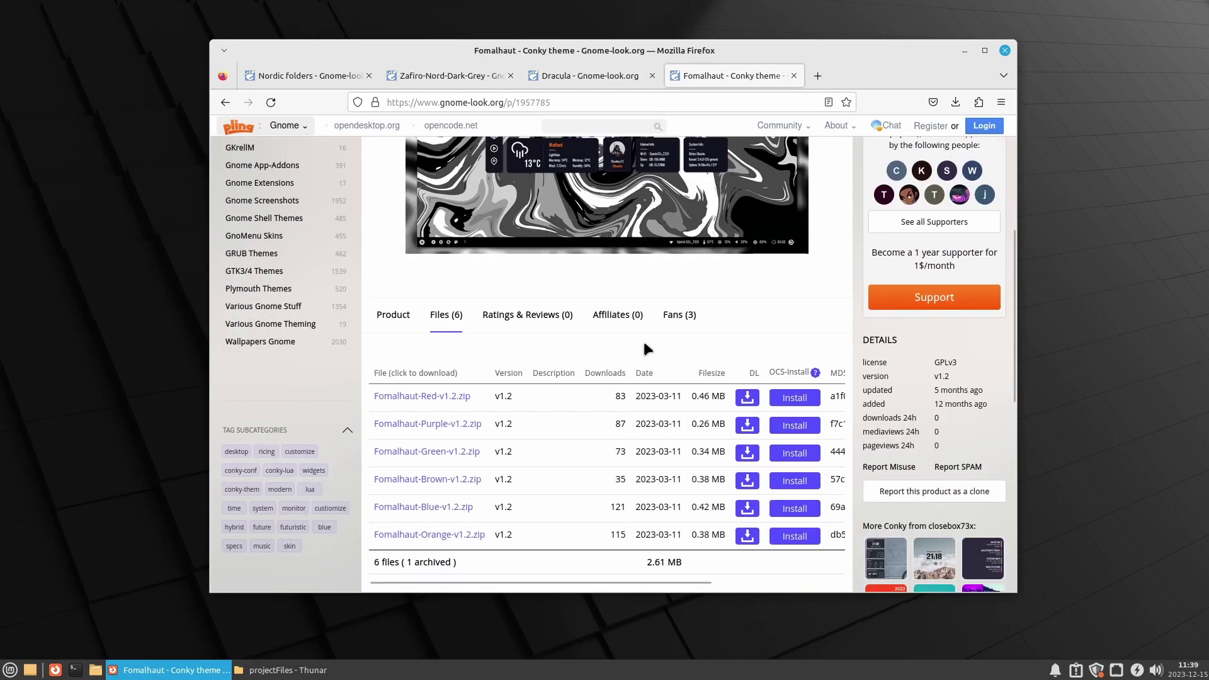
pyautogui.scroll(-2, 644, 340)
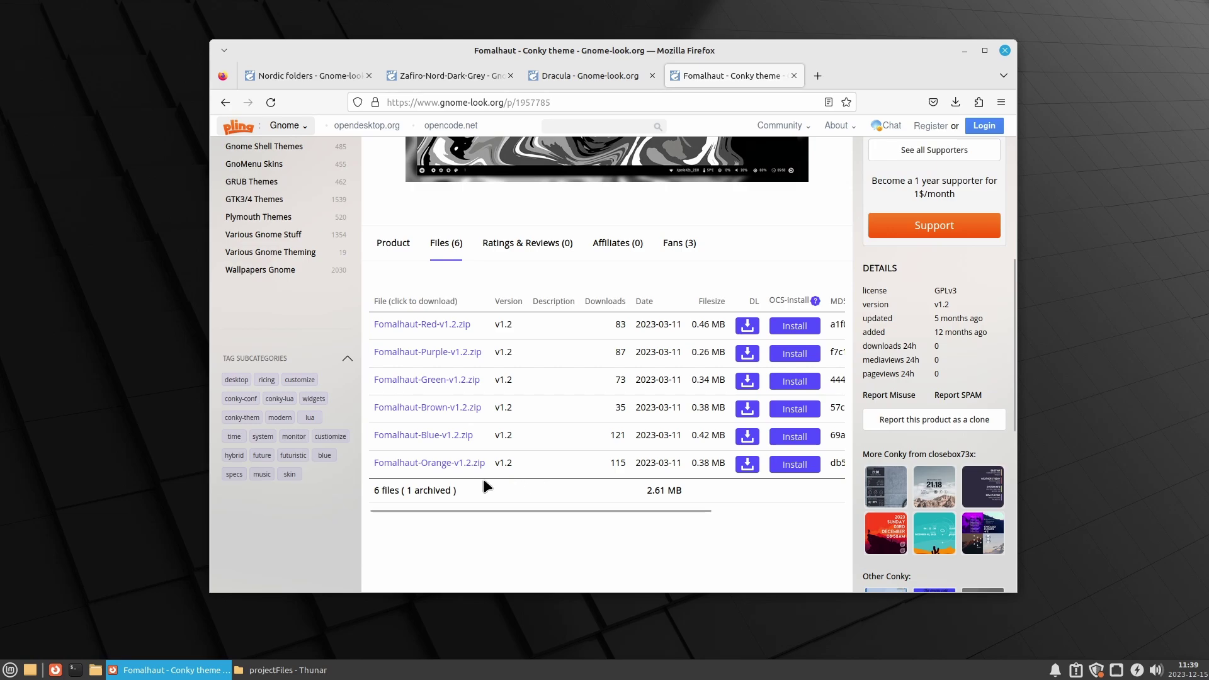
pyautogui.click(444, 466)
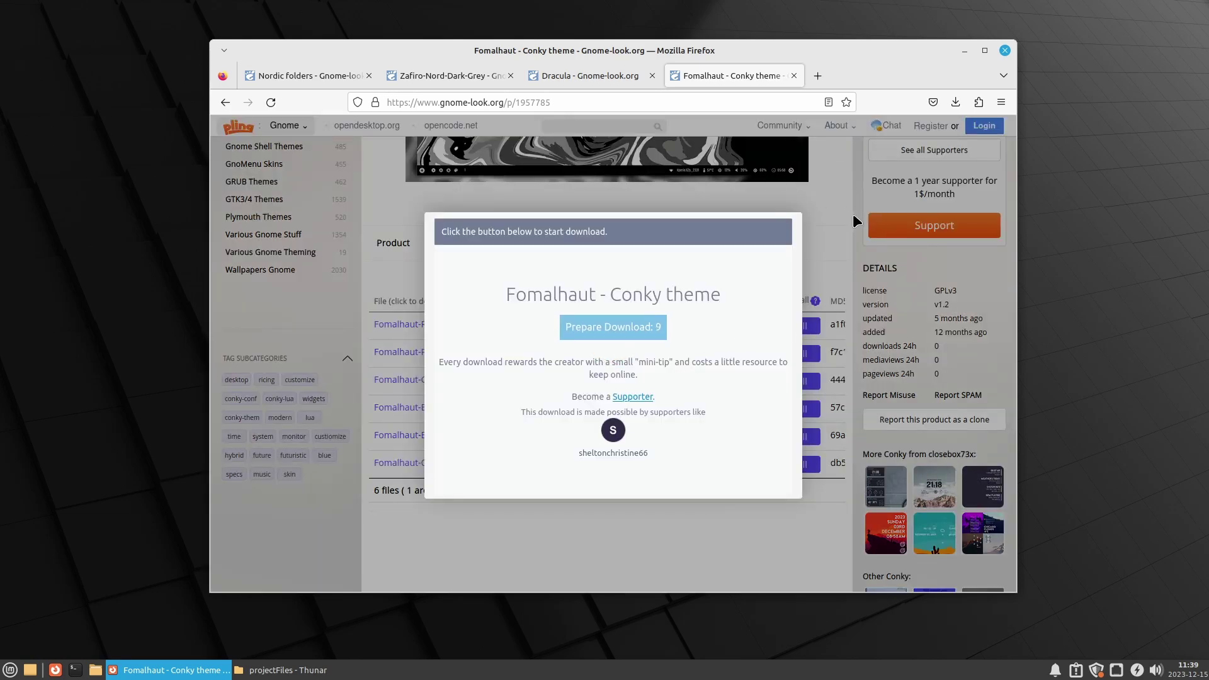
# Step: Start the prepared downloads for Nordic folders, Zafiro-Nord-Dark-Grey, Dracula and Fomalhaut, and close the browser
pyautogui.click(325, 80)
pyautogui.click(618, 341)
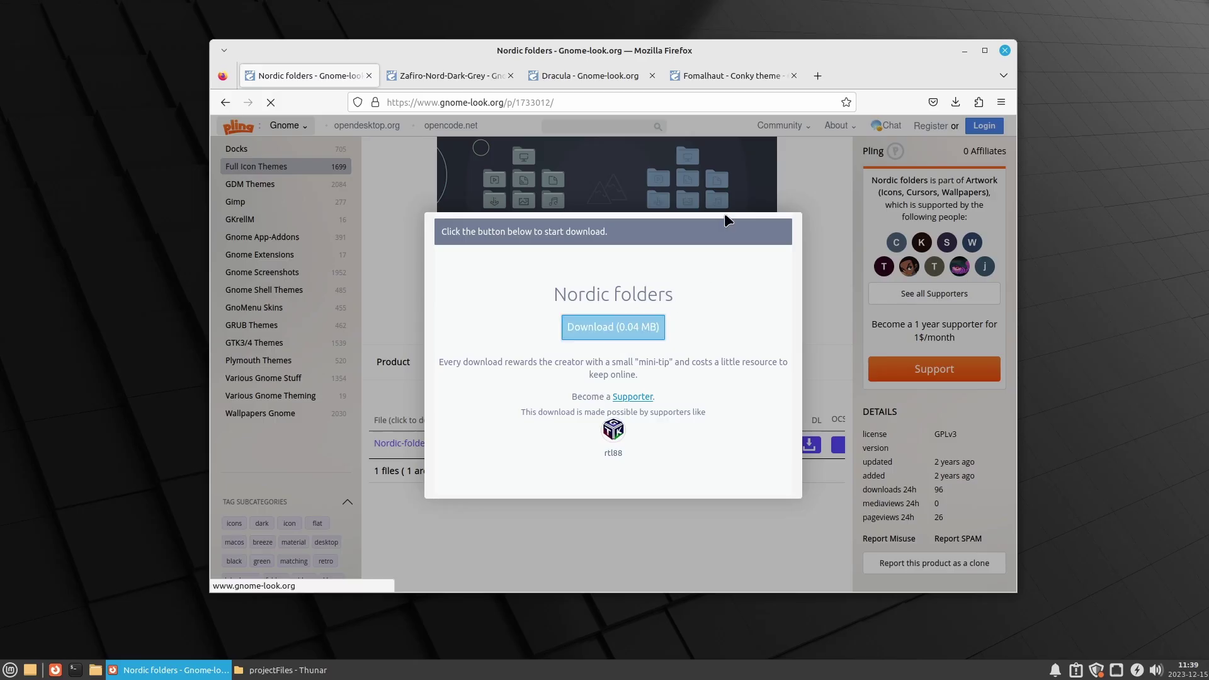
pyautogui.click(444, 81)
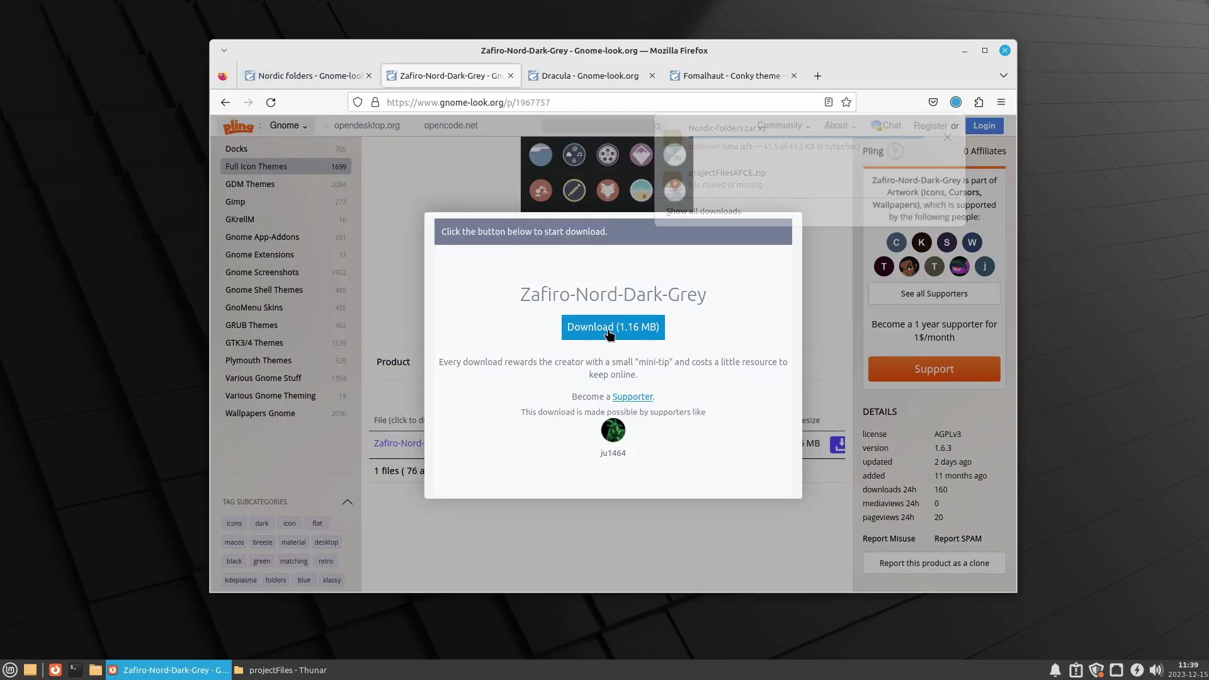
pyautogui.click(604, 328)
pyautogui.click(559, 74)
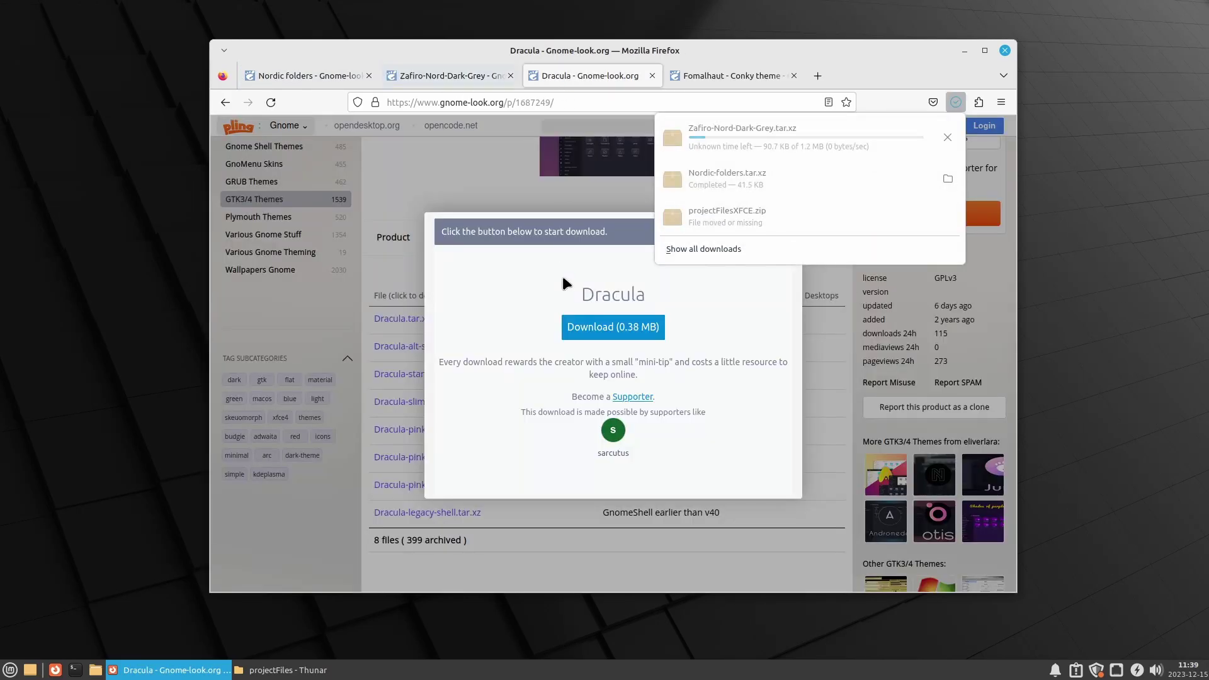
pyautogui.click(606, 328)
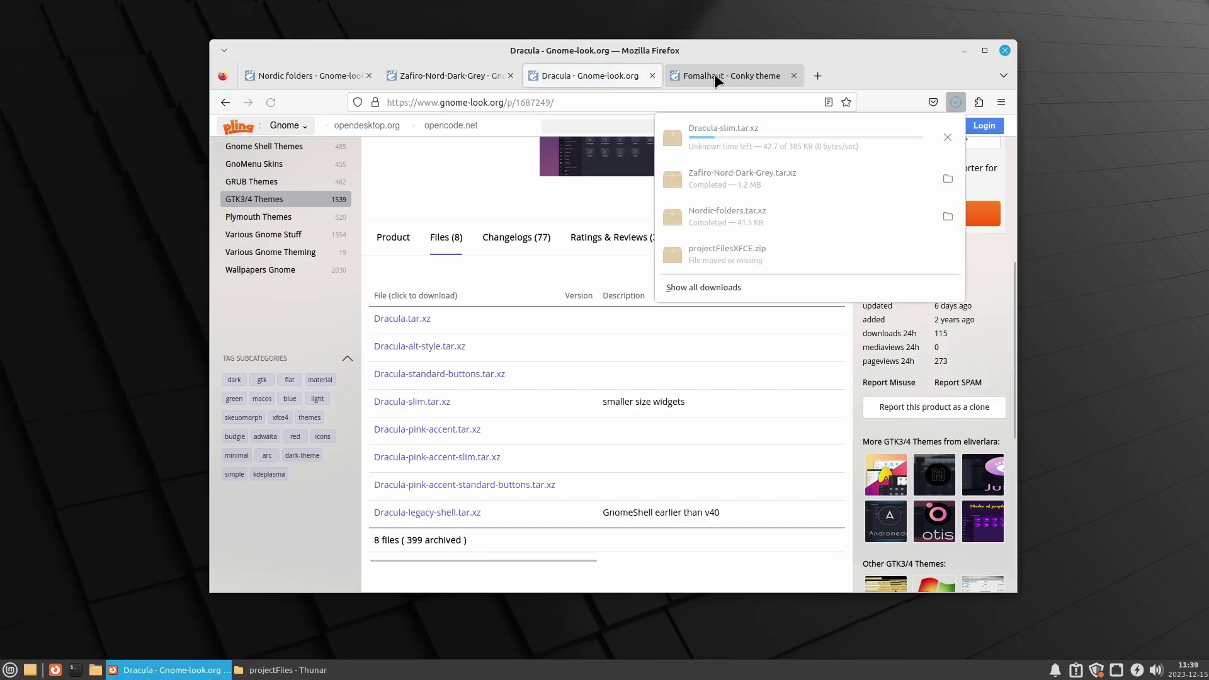
pyautogui.click(714, 73)
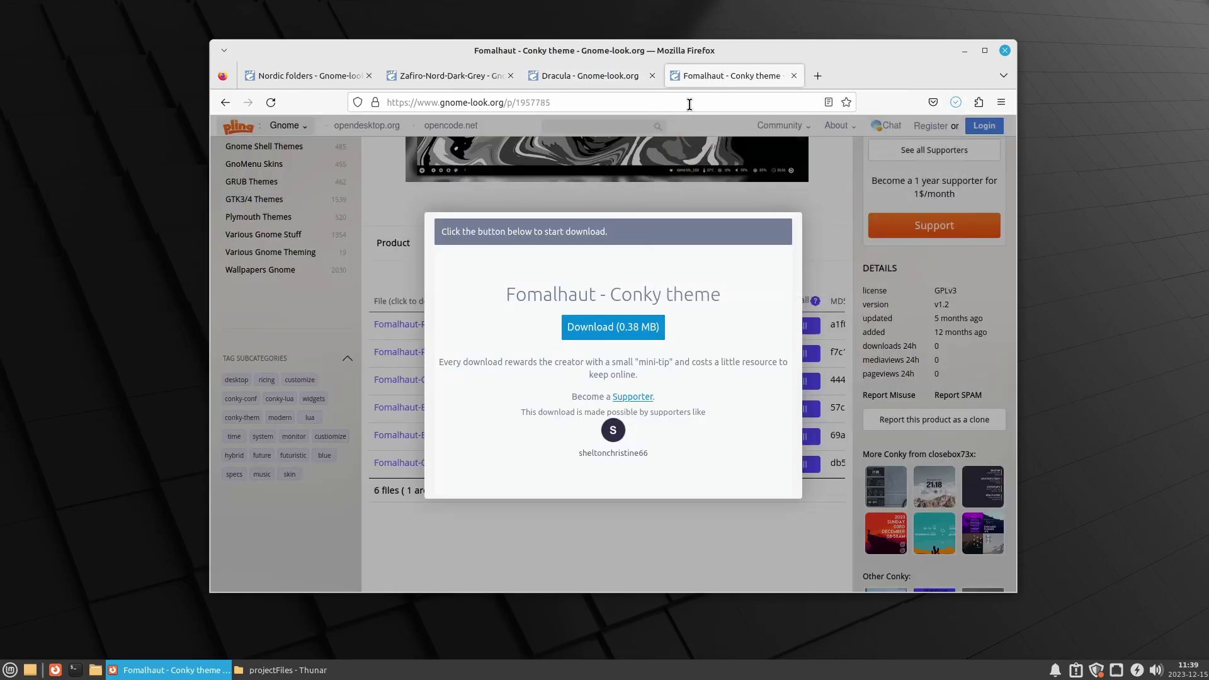
pyautogui.click(599, 332)
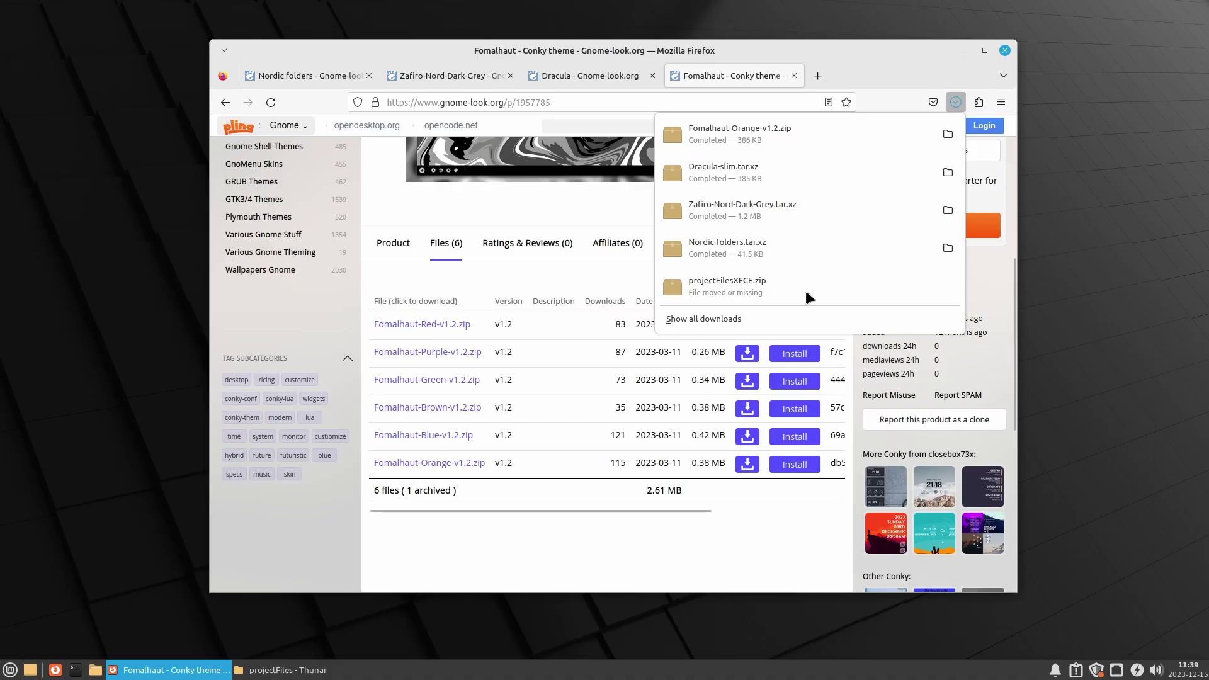
pyautogui.click(1005, 51)
# Step: Extract the Dracula-slim, Fomalhaut-Orange, Nordic-folders and Zafiro-Nord-Dark-Grey archives together into the Downloads folder
pyautogui.click(580, 218)
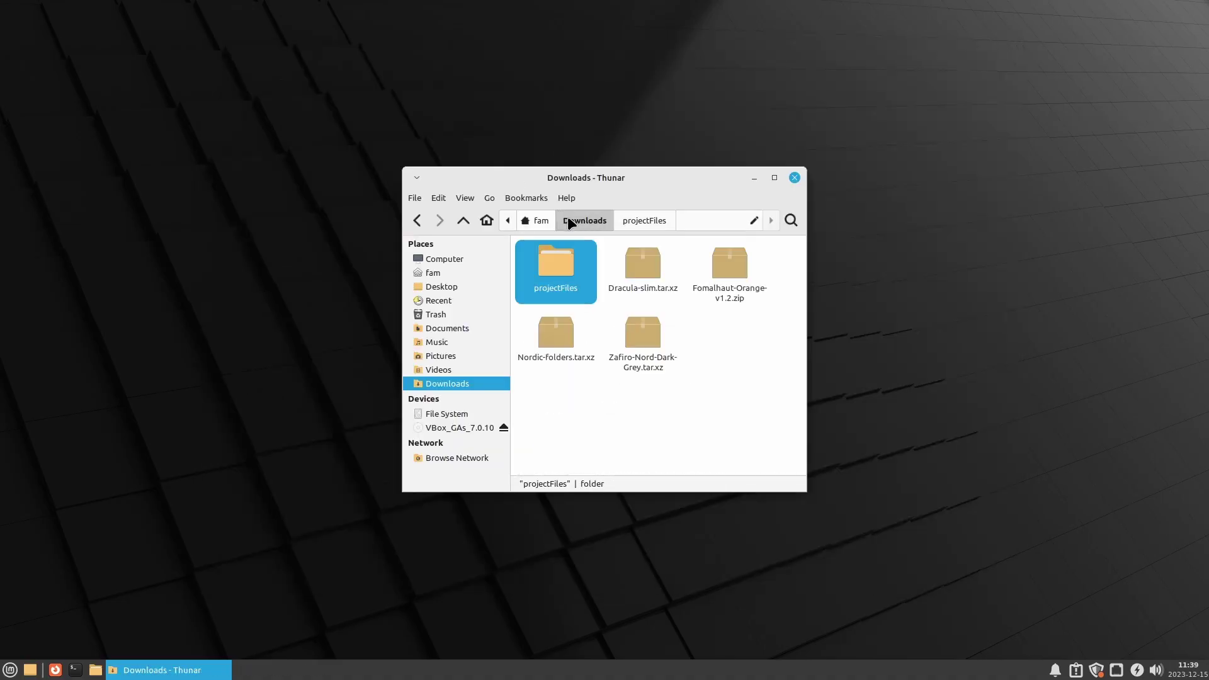
pyautogui.moveTo(544, 381); pyautogui.dragTo(704, 324)
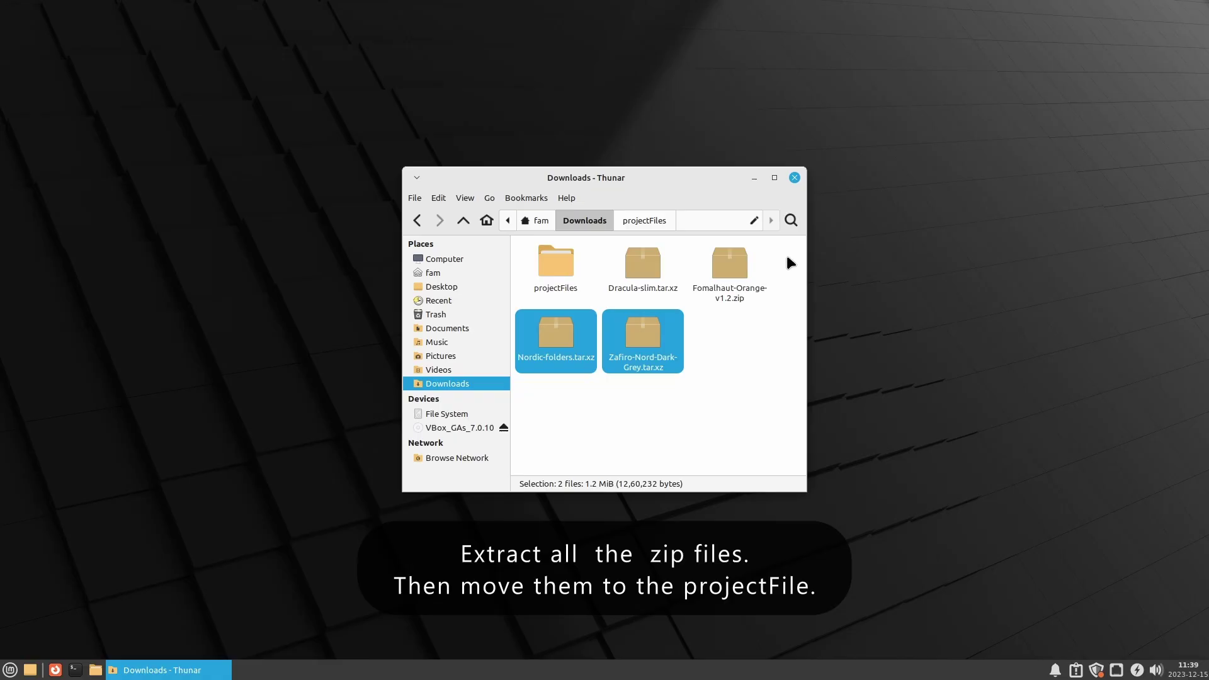
pyautogui.moveTo(786, 258); pyautogui.dragTo(615, 288)
pyautogui.rightClick(635, 264)
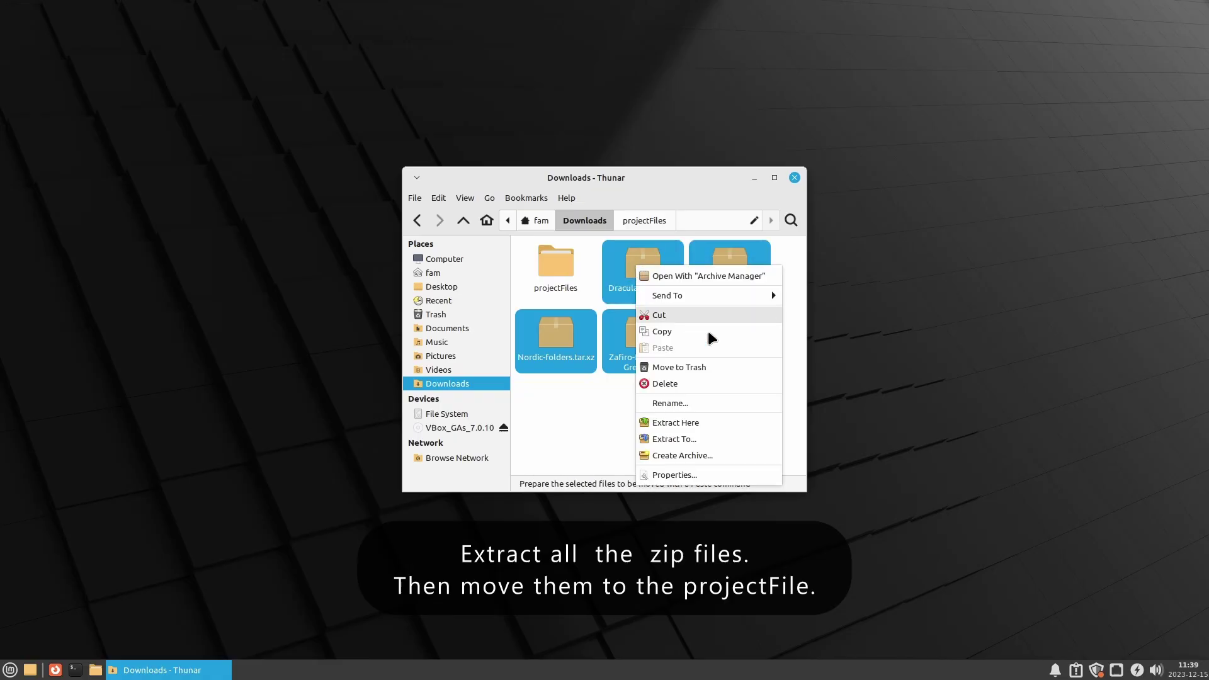
pyautogui.click(675, 422)
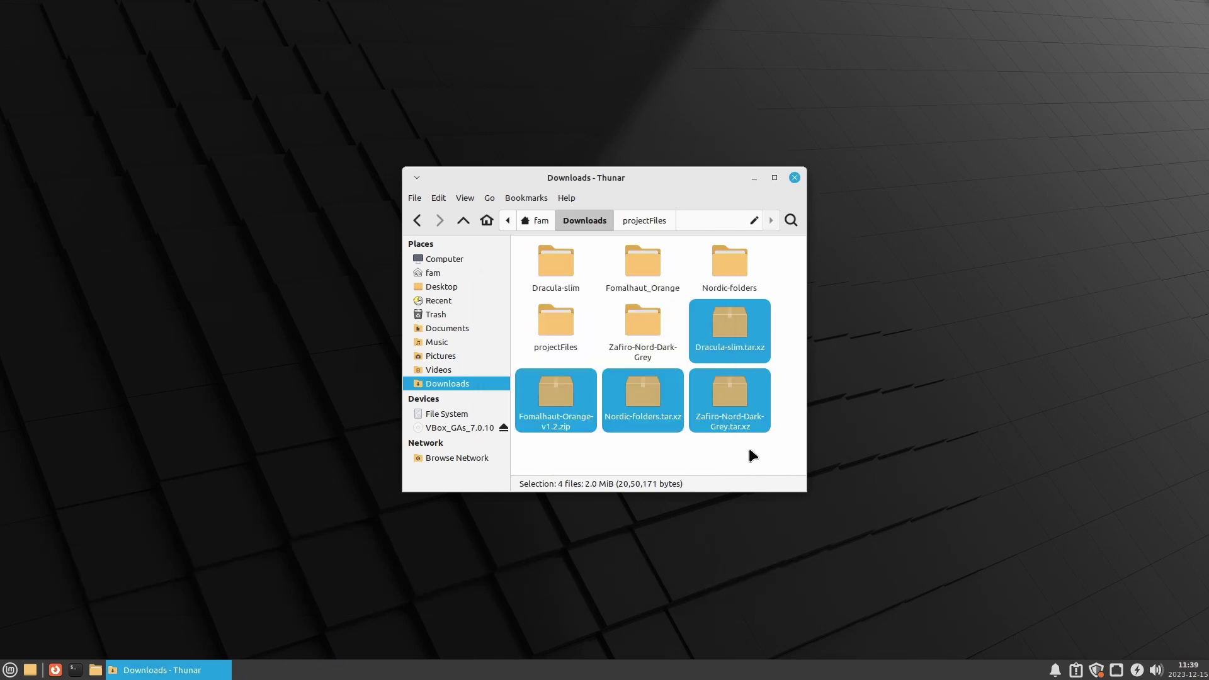
# Step: Delete the four downloaded archives and move the extracted Dracula-slim, Fomalhaut_Orange, Nordic-folders and Zafiro-Nord-Dark-Grey folders into projectFiles
pyautogui.press('Delete')
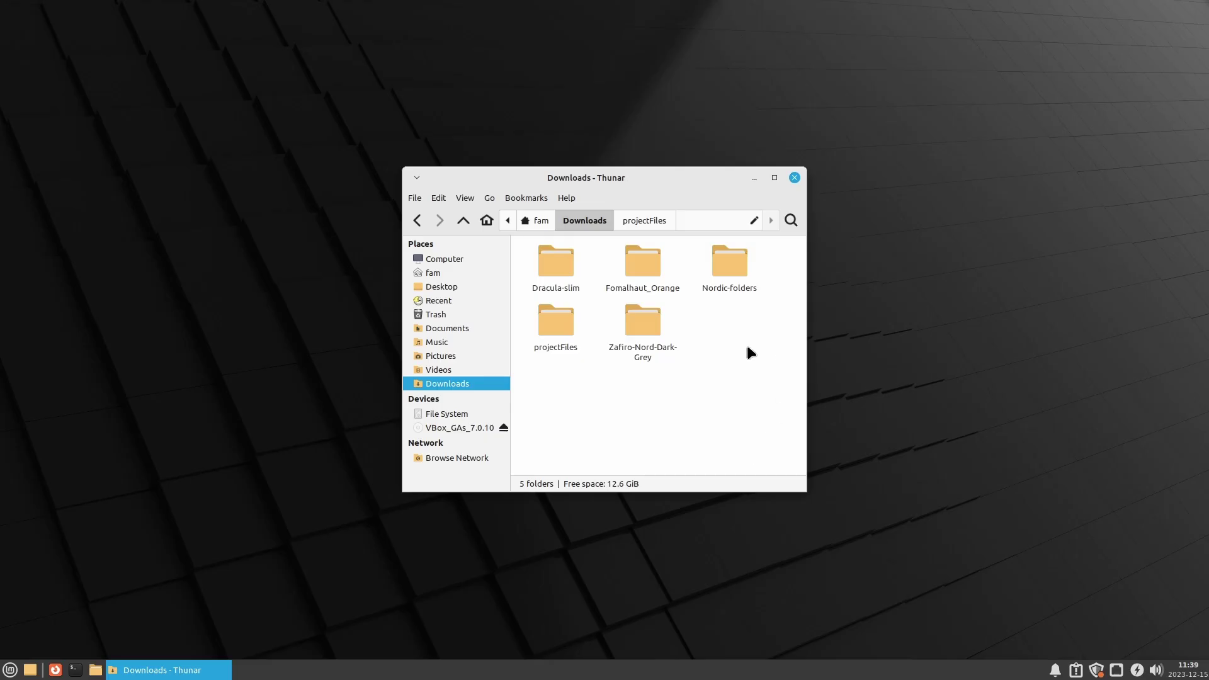
pyautogui.moveTo(603, 379); pyautogui.dragTo(753, 267)
pyautogui.moveTo(630, 281); pyautogui.dragTo(558, 334)
# Step: Check the permissions of script.sh in the projectFiles folder for whether it is allowed to run as a program
pyautogui.doubleClick(543, 263)
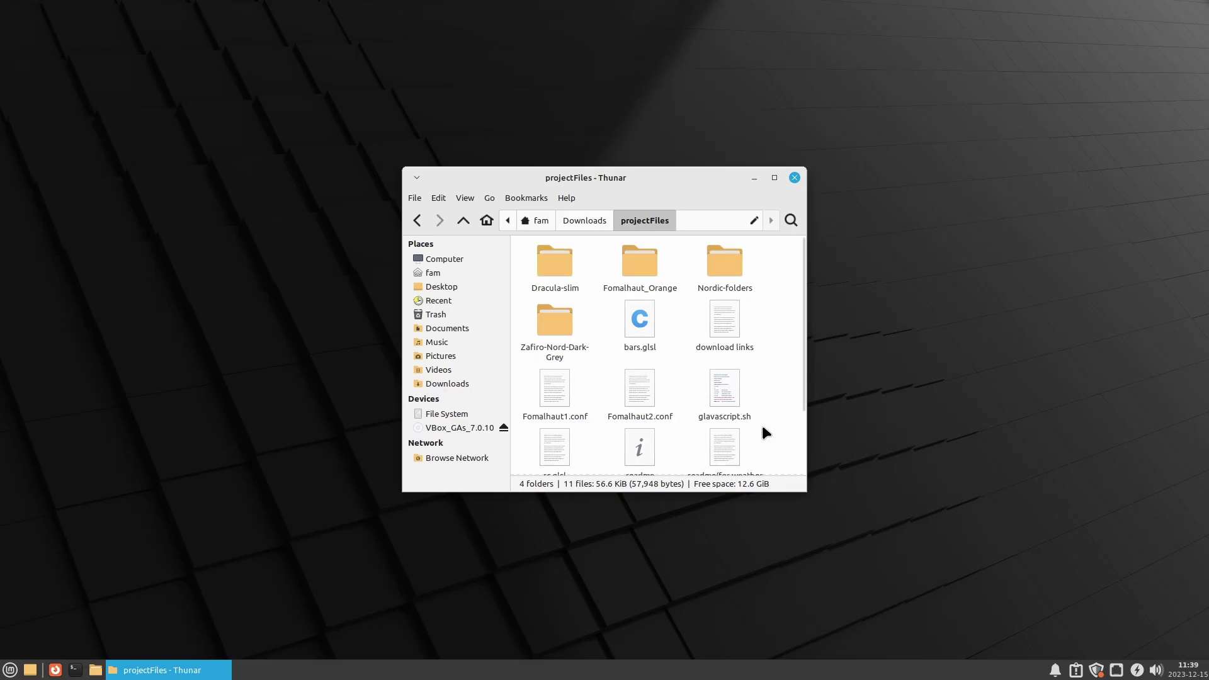
pyautogui.scroll(-3, 788, 383)
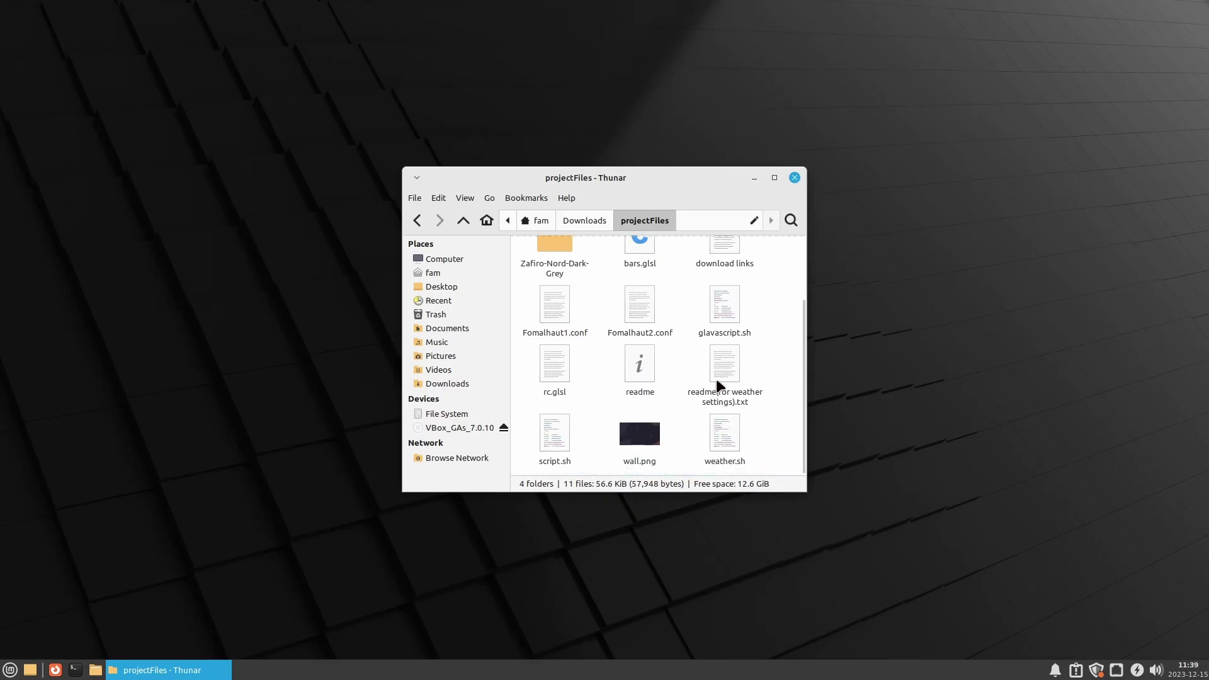
pyautogui.click(547, 443)
pyautogui.click(605, 406)
pyautogui.click(555, 444)
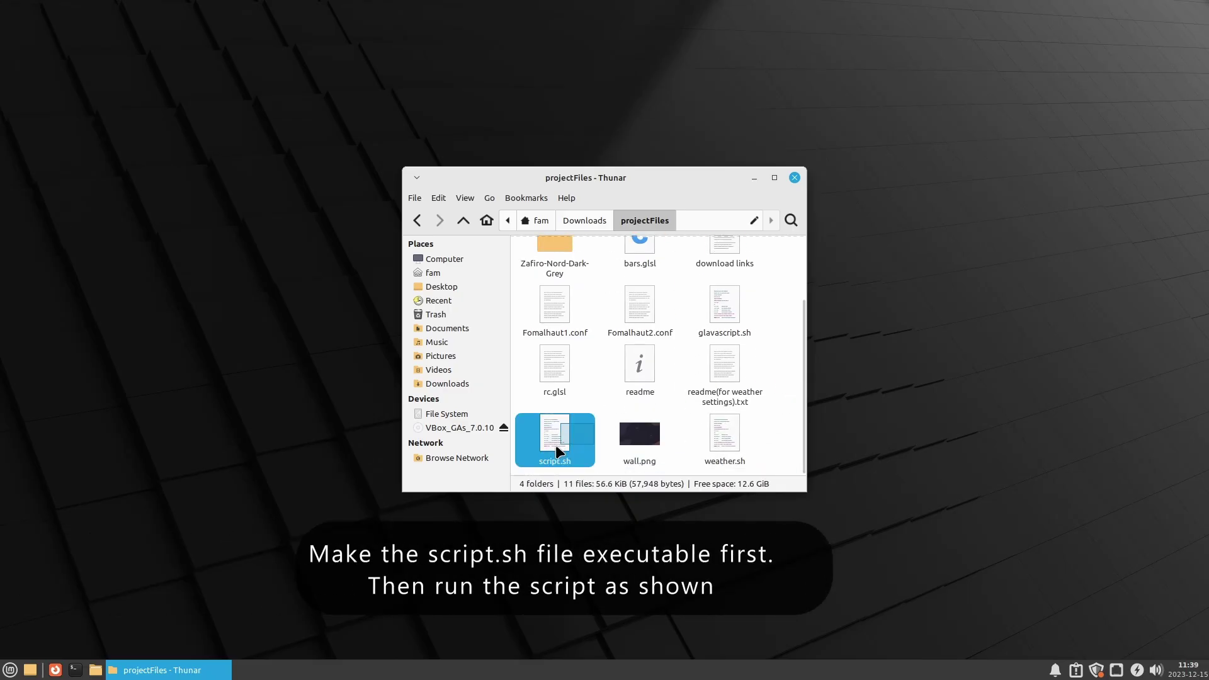
pyautogui.click(605, 435)
pyautogui.click(556, 433)
pyautogui.rightClick(556, 433)
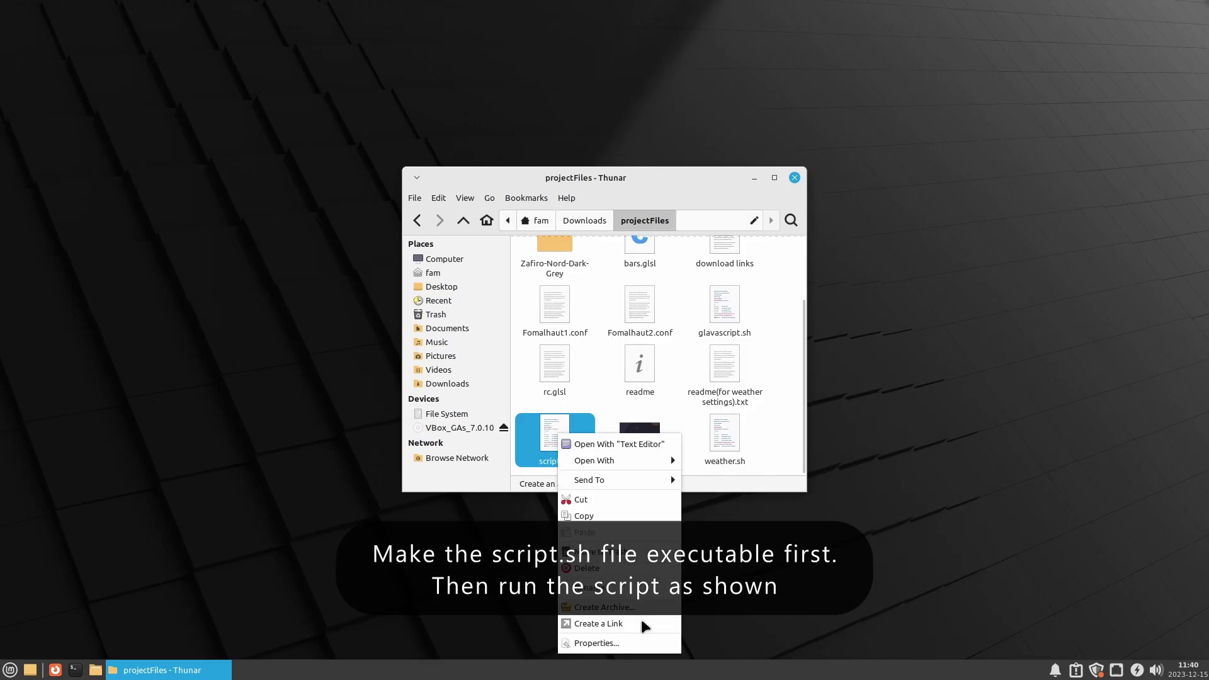
pyautogui.click(599, 647)
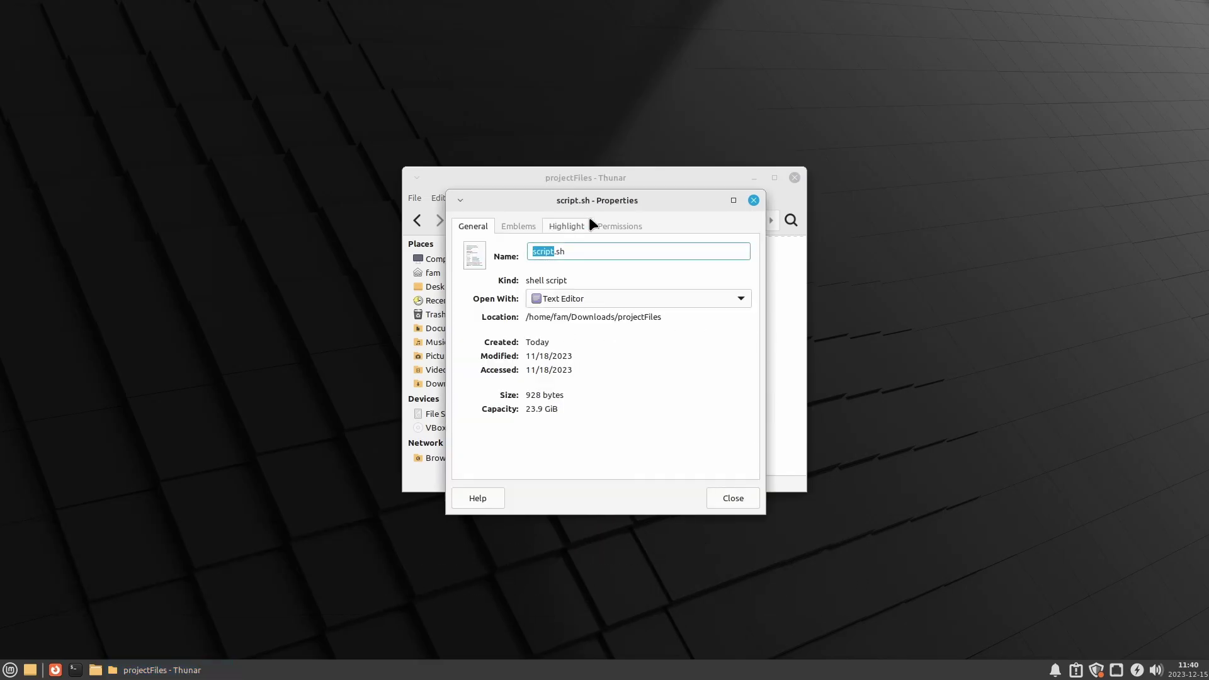
pyautogui.click(624, 227)
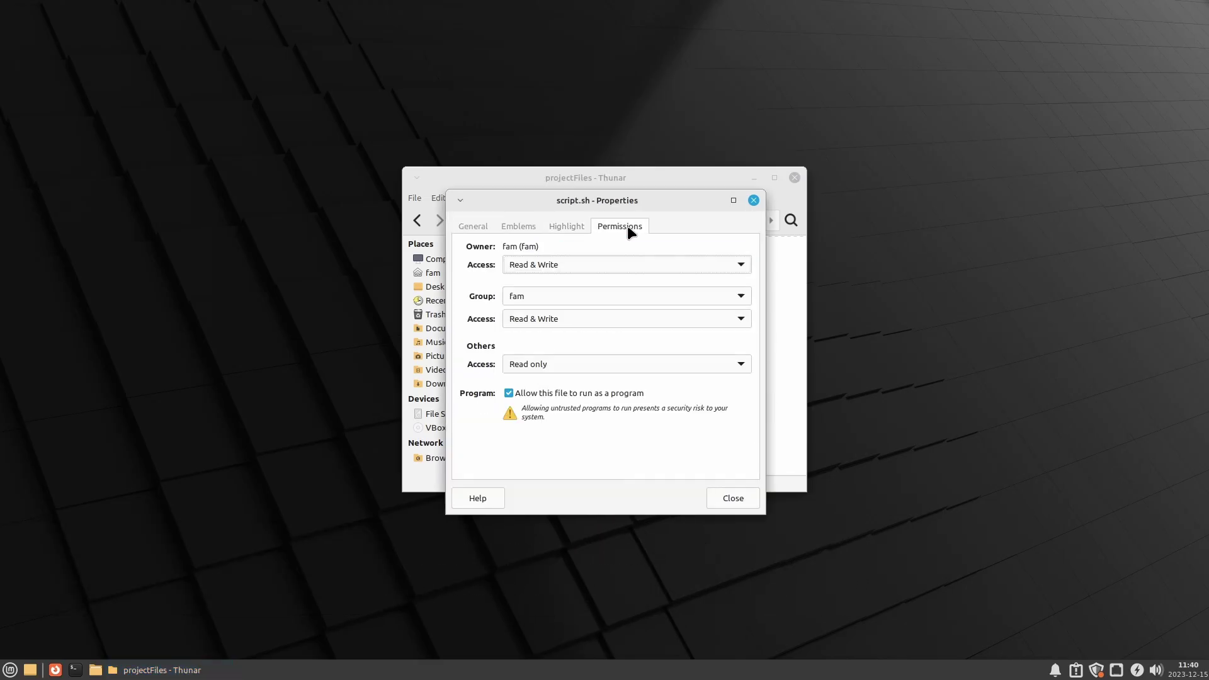
pyautogui.click(733, 498)
pyautogui.click(598, 383)
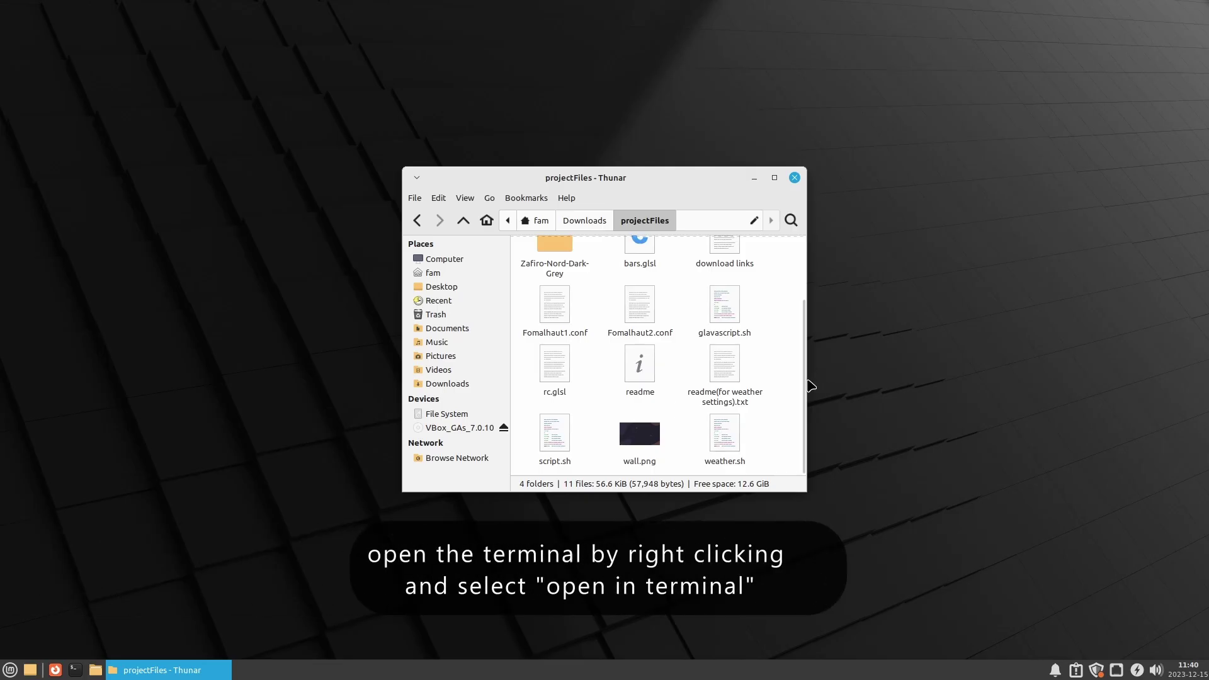
# Step: Open a terminal in the projectFiles folder and run ./script.sh
pyautogui.moveTo(799, 379); pyautogui.dragTo(936, 379)
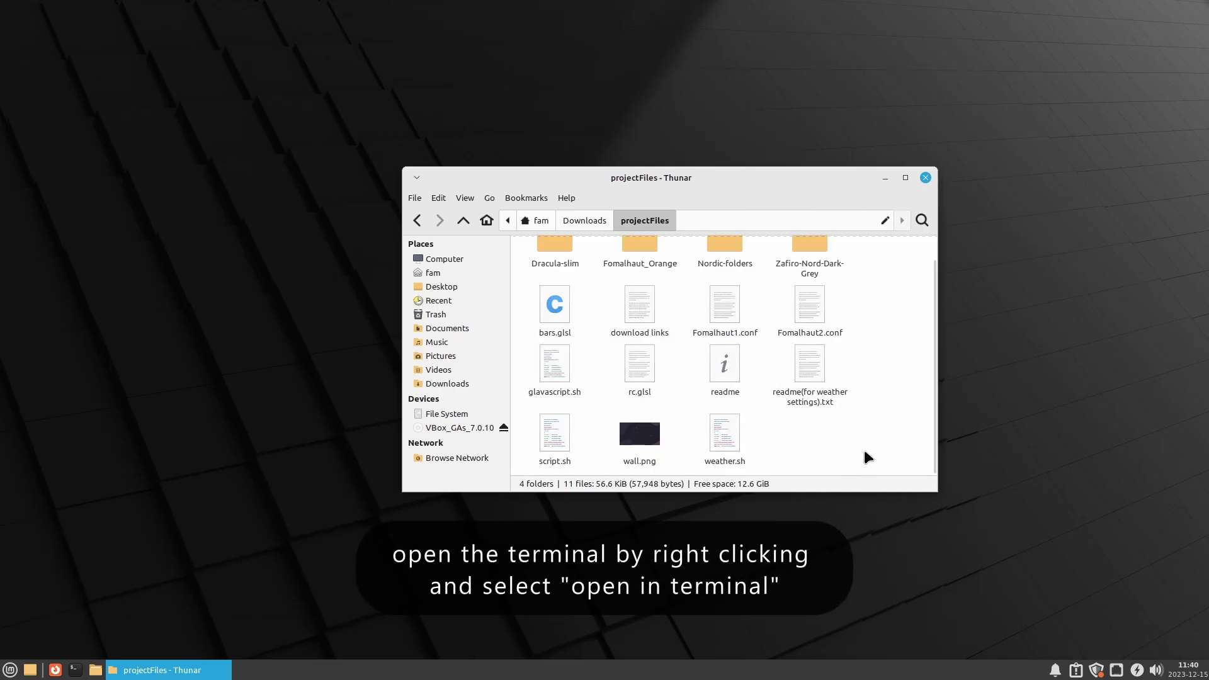
pyautogui.rightClick(834, 426)
pyautogui.click(870, 492)
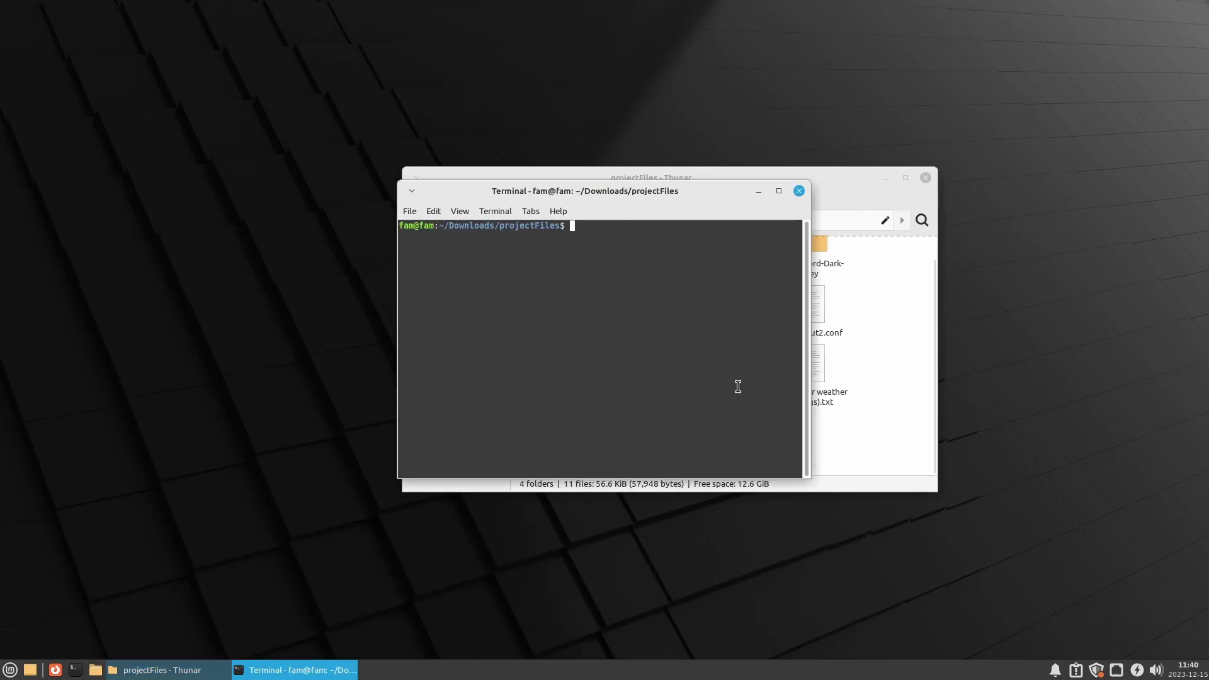
pyautogui.write('./script')
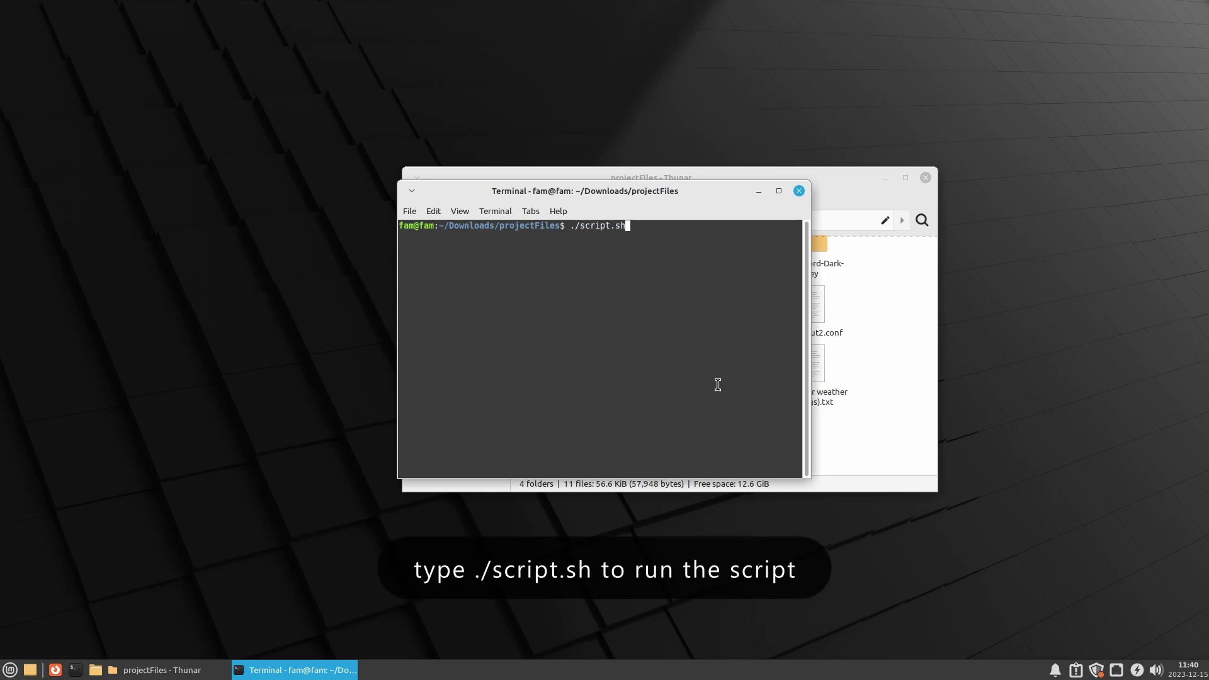
pyautogui.write('.sh')
pyautogui.press('Return')
# Step: Enter the sudo password, accept adding the teejee2008 PPA, and close the terminal and file manager once the script finishes
pyautogui.write('*')
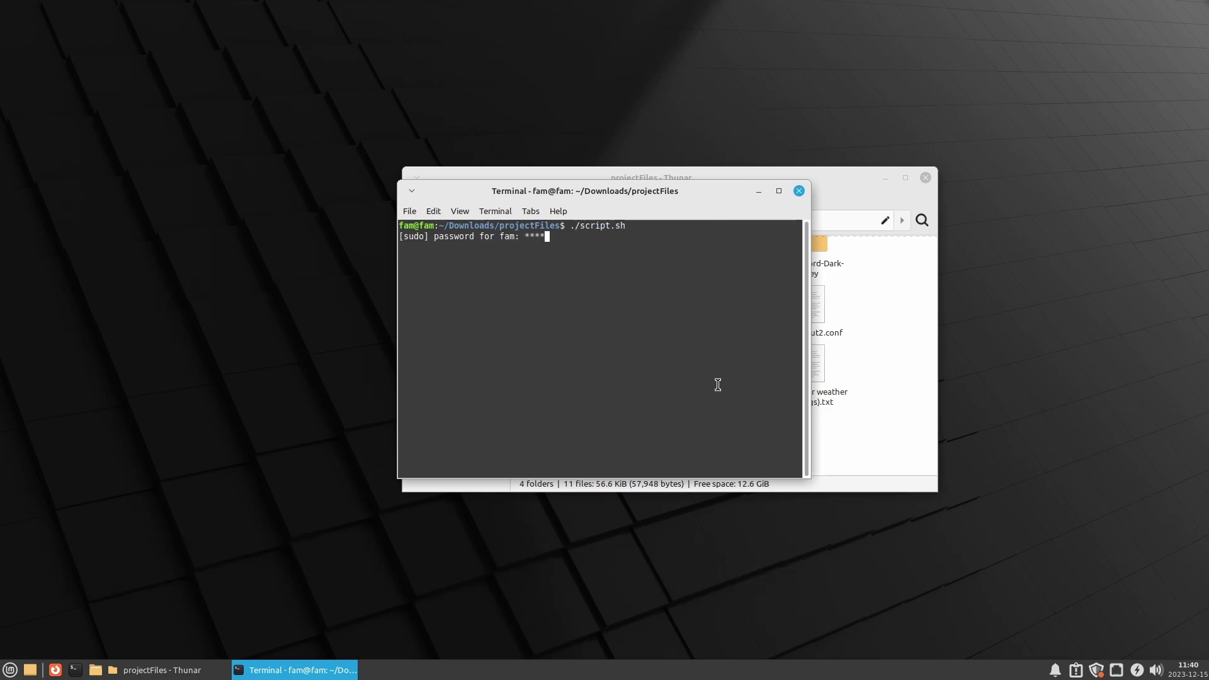
pyautogui.write('***')
pyautogui.press('Return')
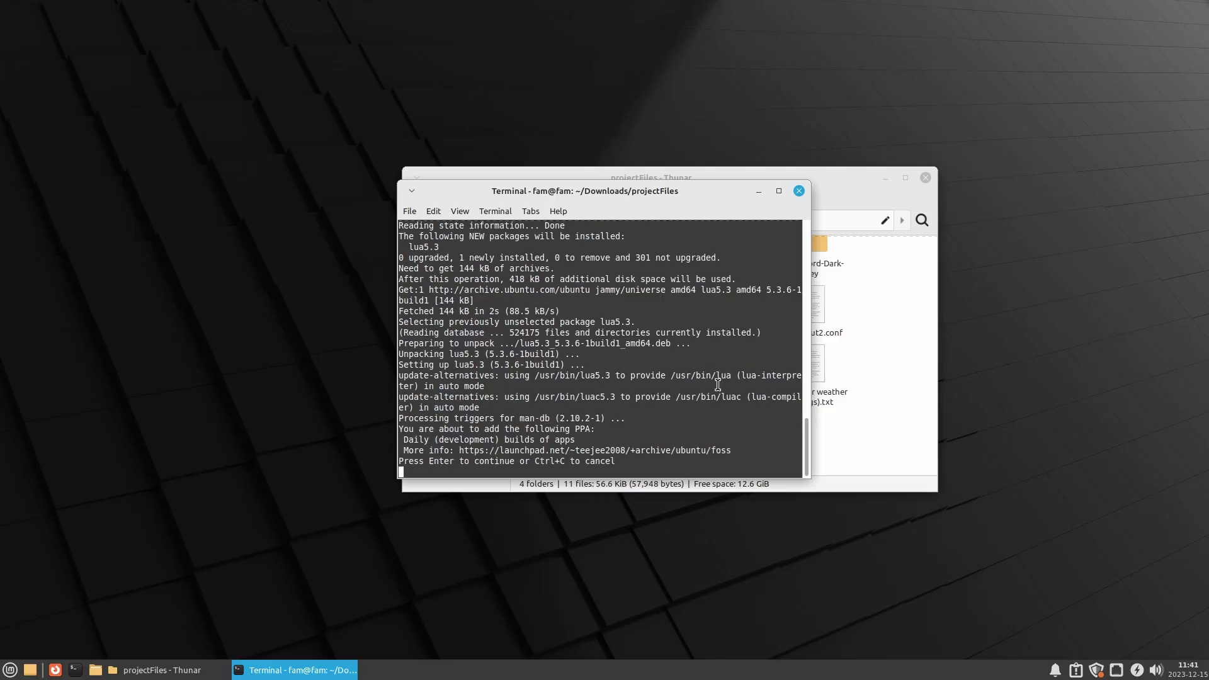
pyautogui.press('Return')
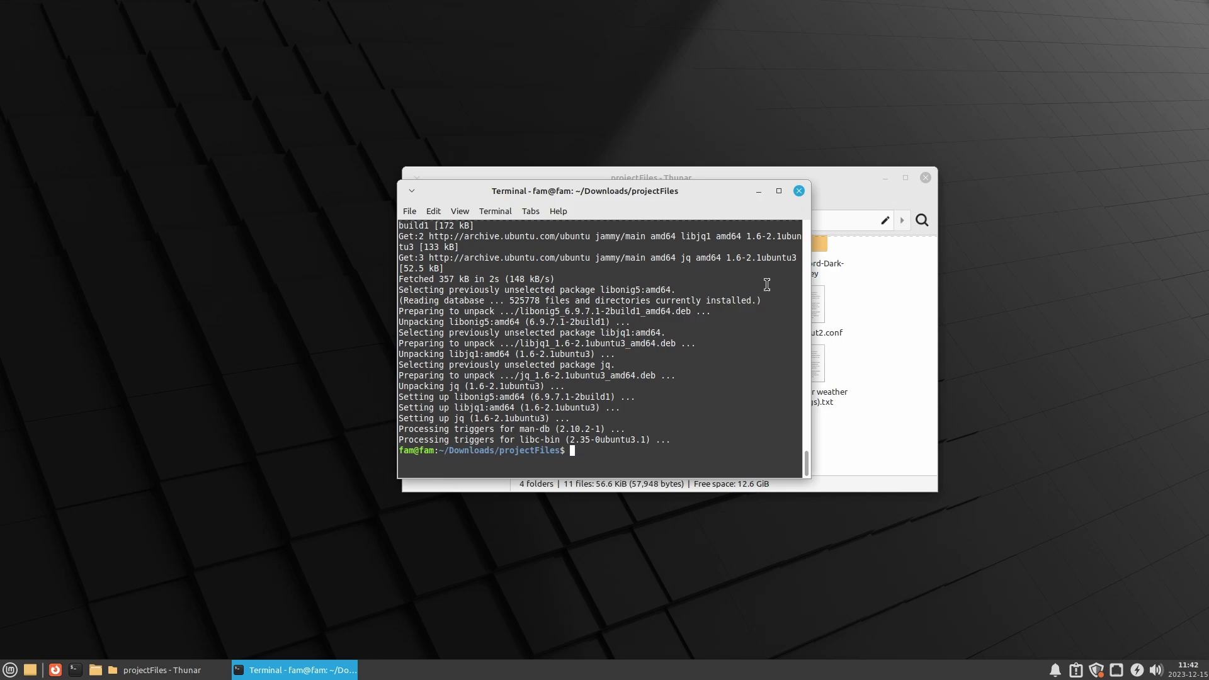
pyautogui.click(798, 191)
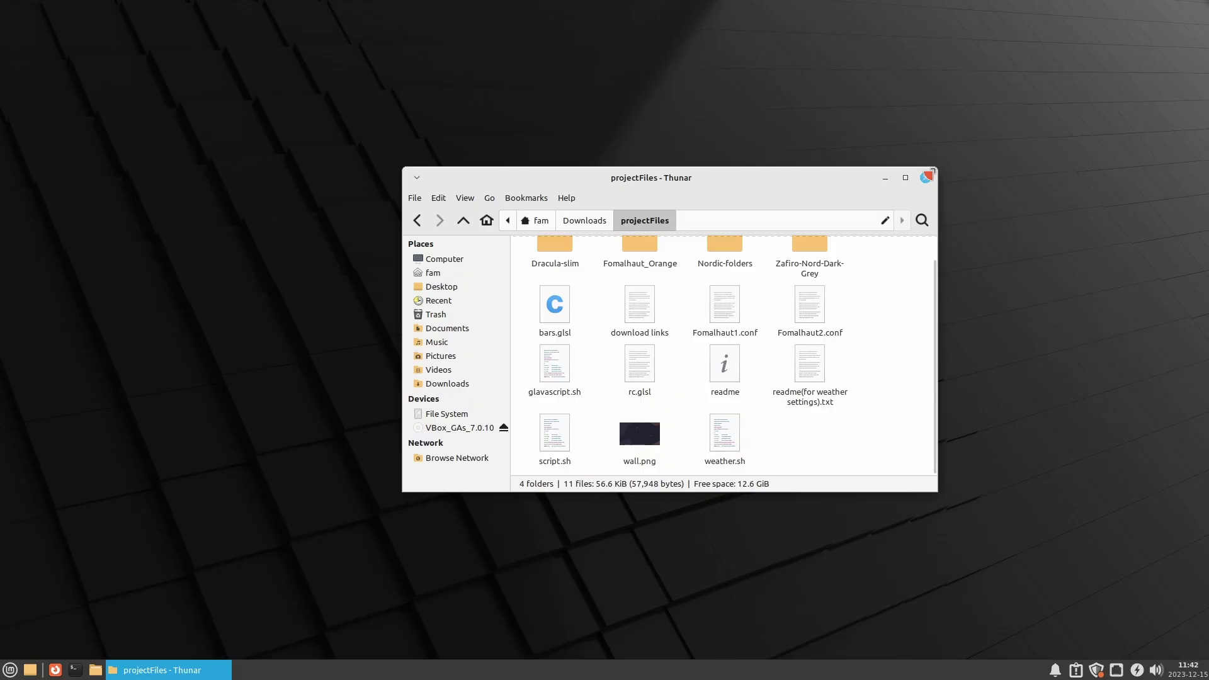
pyautogui.click(925, 178)
# Step: Install the Plank dock from a new terminal with sudo apt install plank, entering the sudo password and agreeing to continue
pyautogui.click(10, 670)
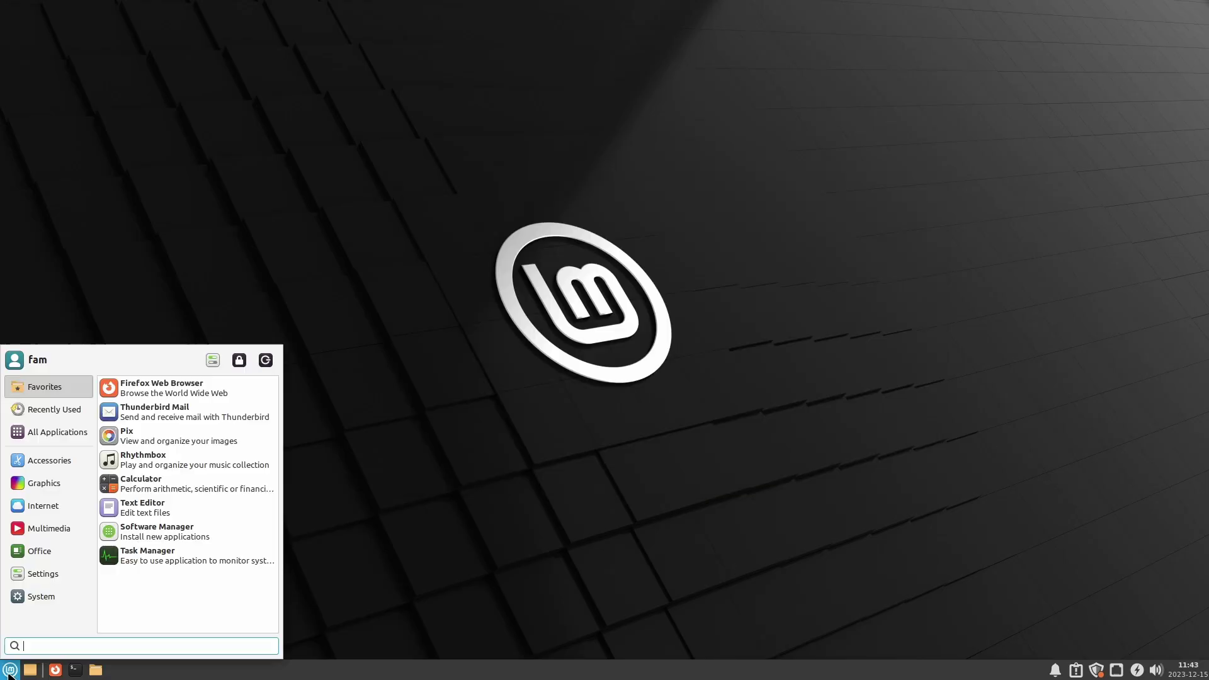
pyautogui.write('ter')
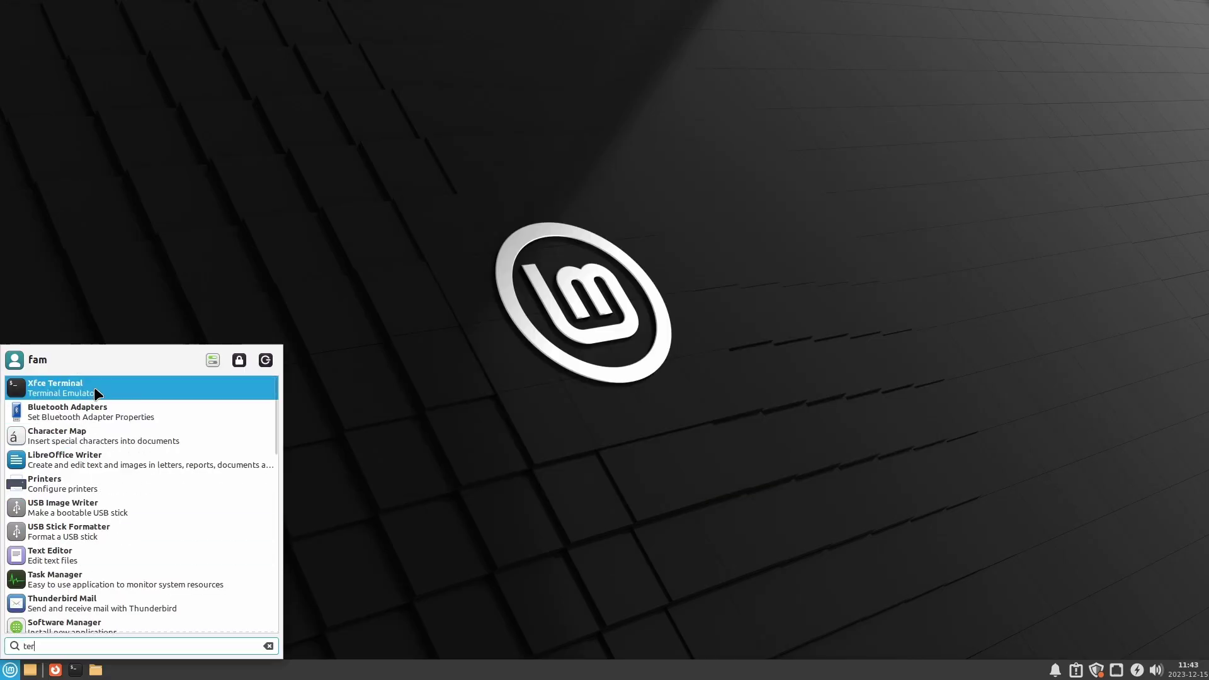
pyautogui.press('Return')
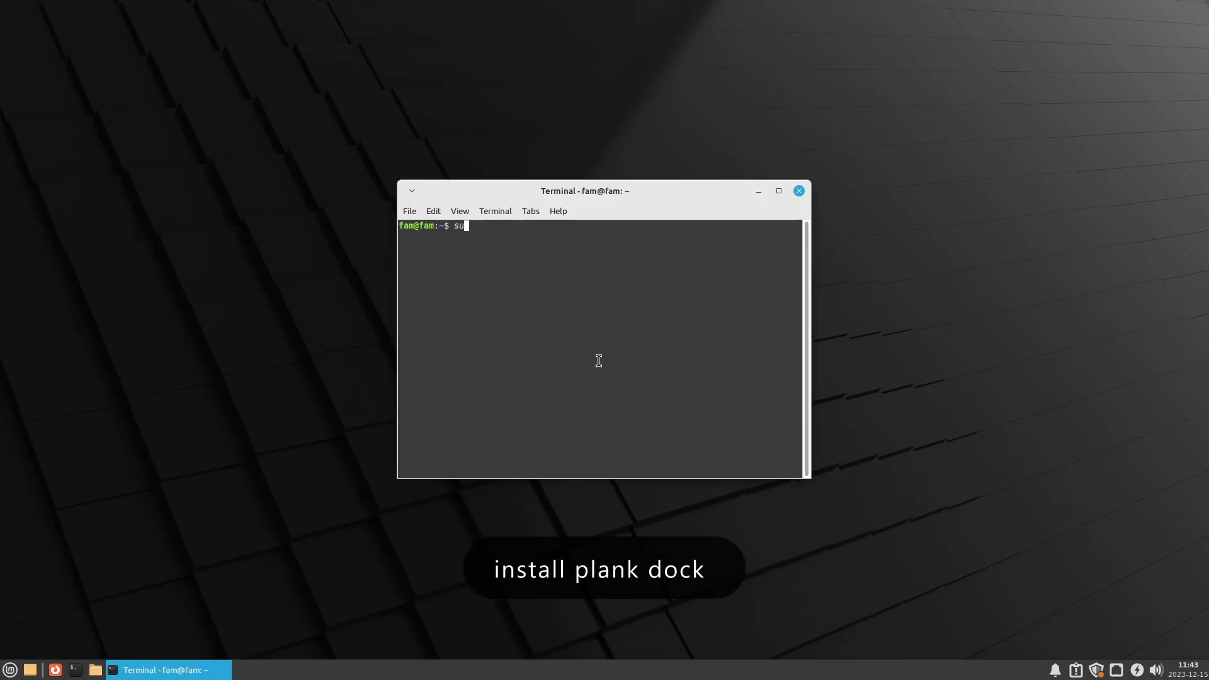
pyautogui.write('sudo apt ins')
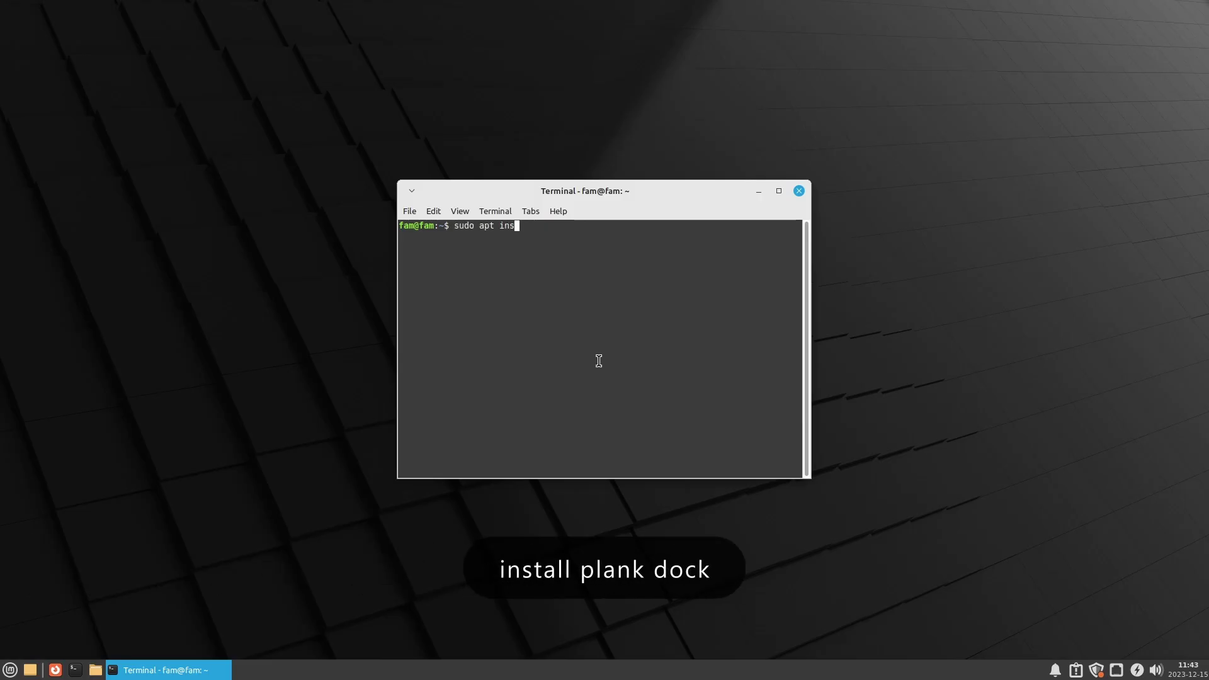
pyautogui.write('tall plank')
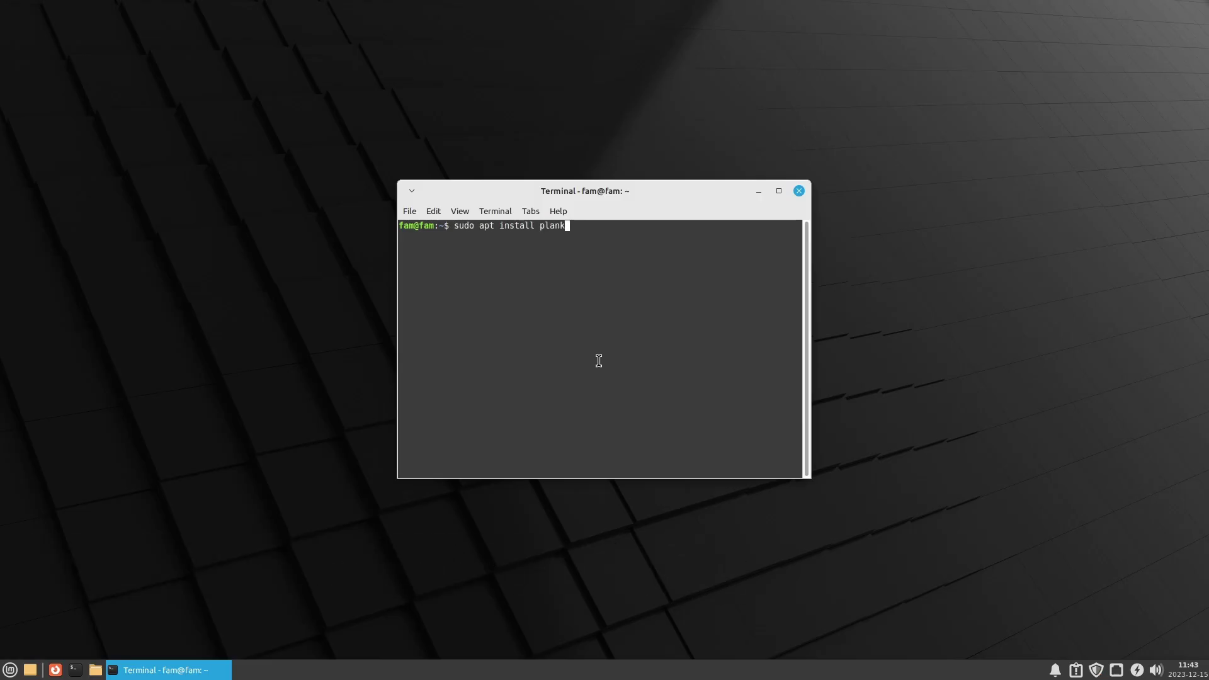
pyautogui.press('Return')
pyautogui.press('Return')
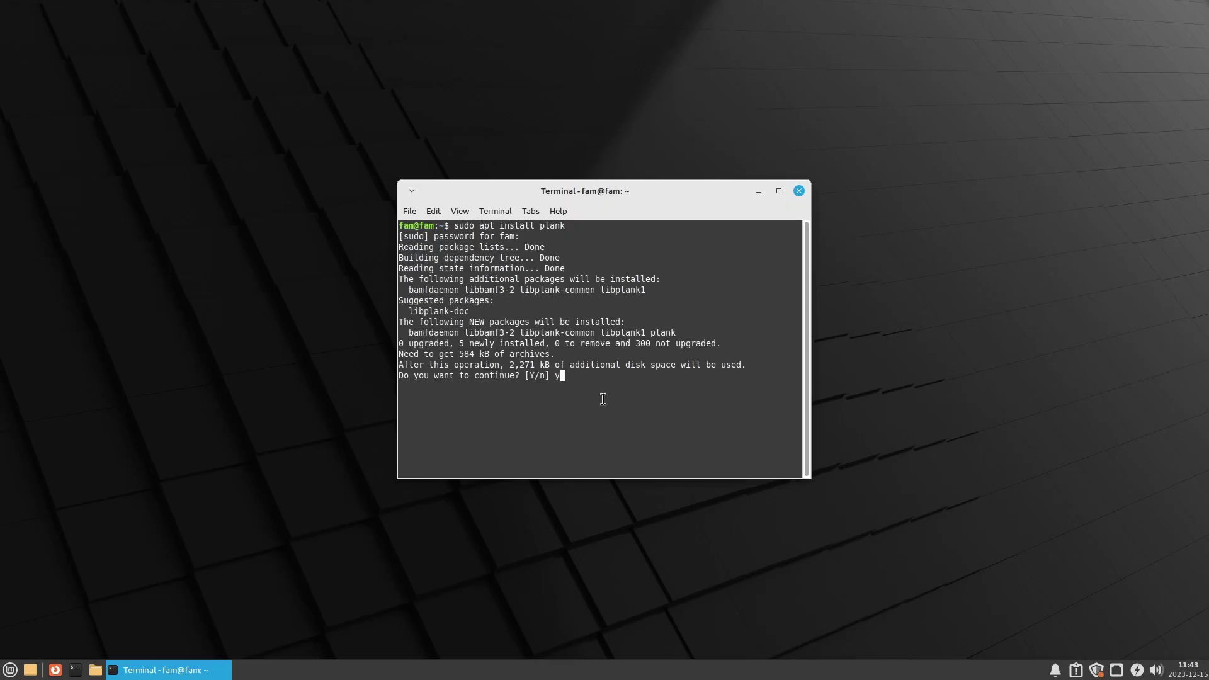
pyautogui.write('y')
pyautogui.press('Return')
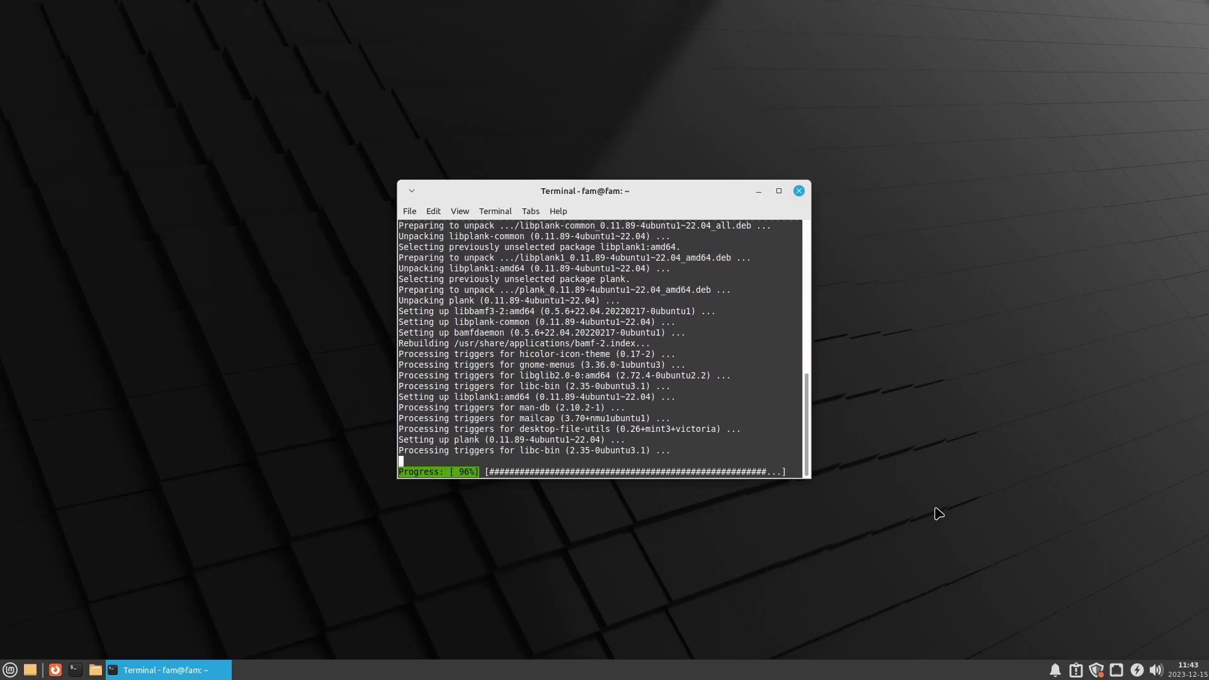
pyautogui.click(799, 192)
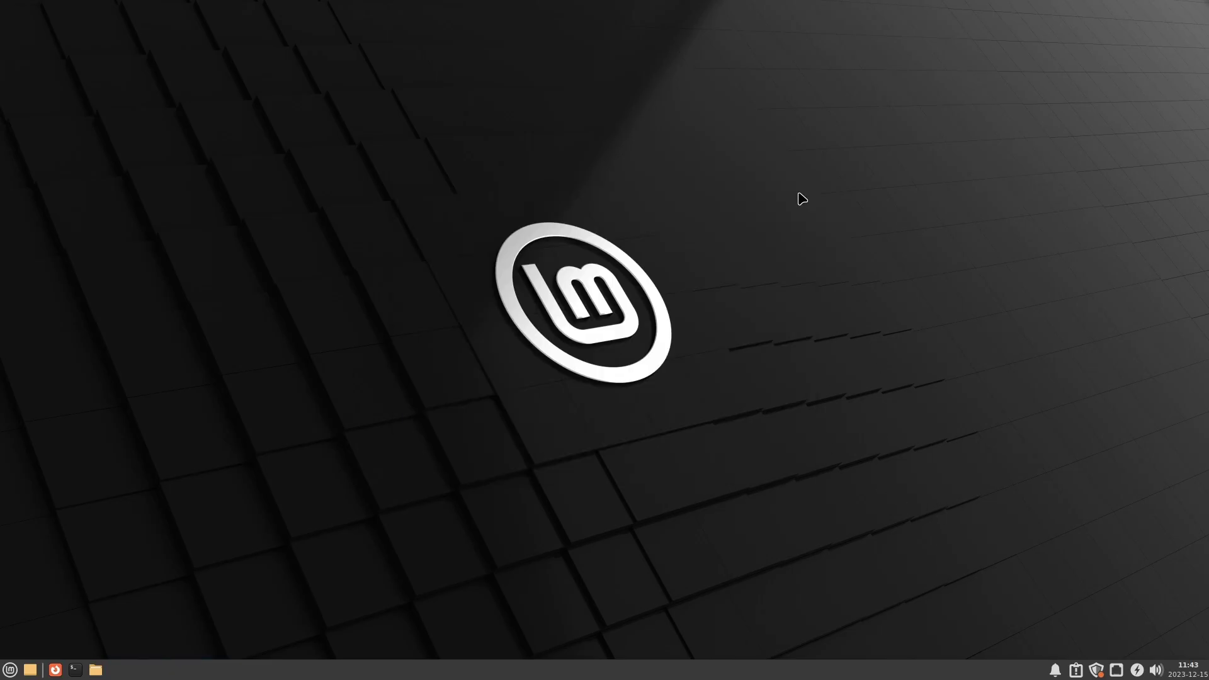
# Step: Open the Appearance settings and apply the Dracula-slim style
pyautogui.click(8, 671)
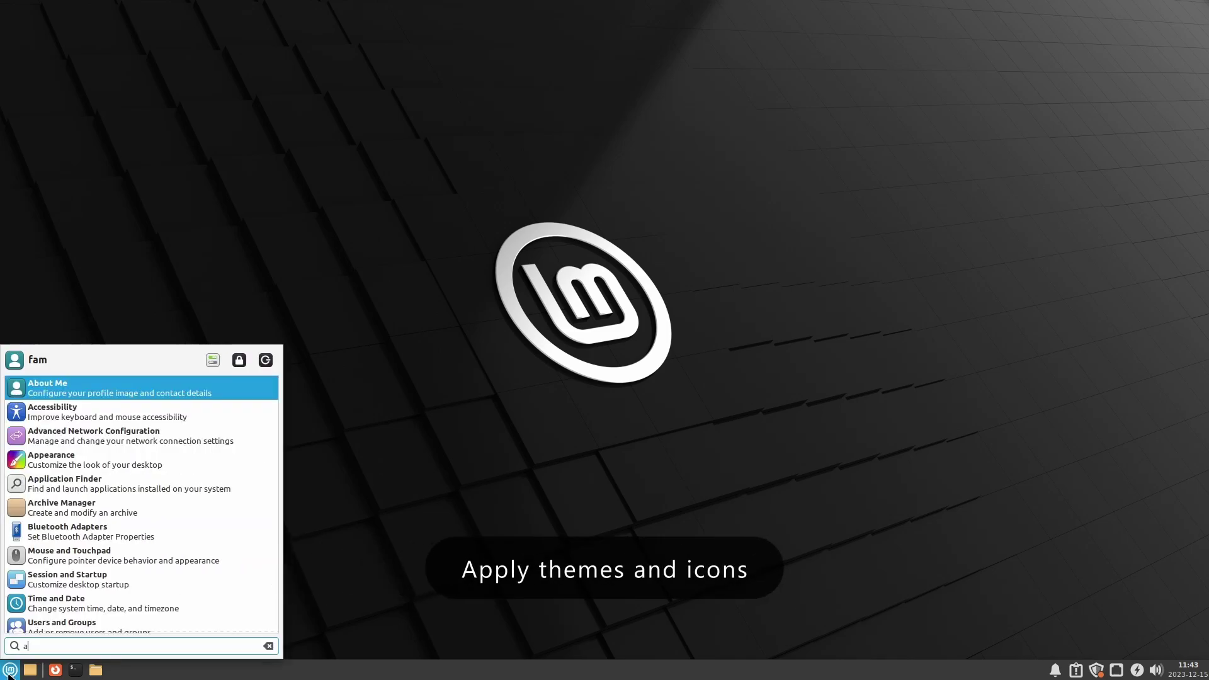
pyautogui.click(54, 463)
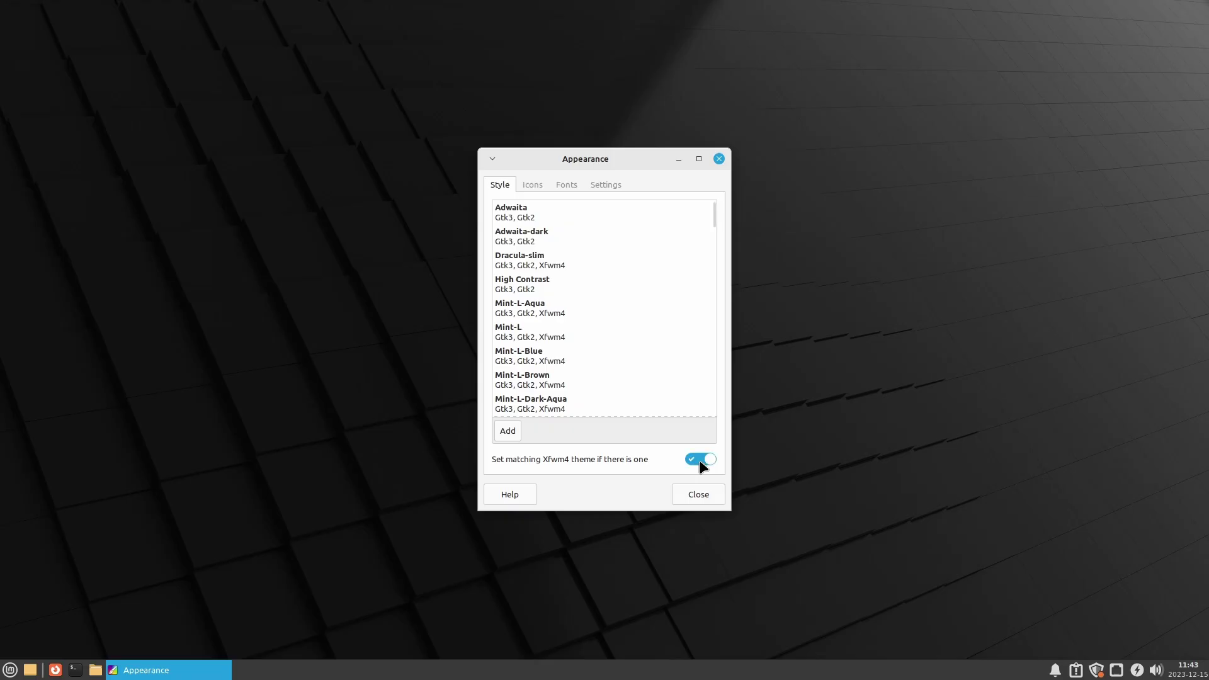
pyautogui.click(520, 259)
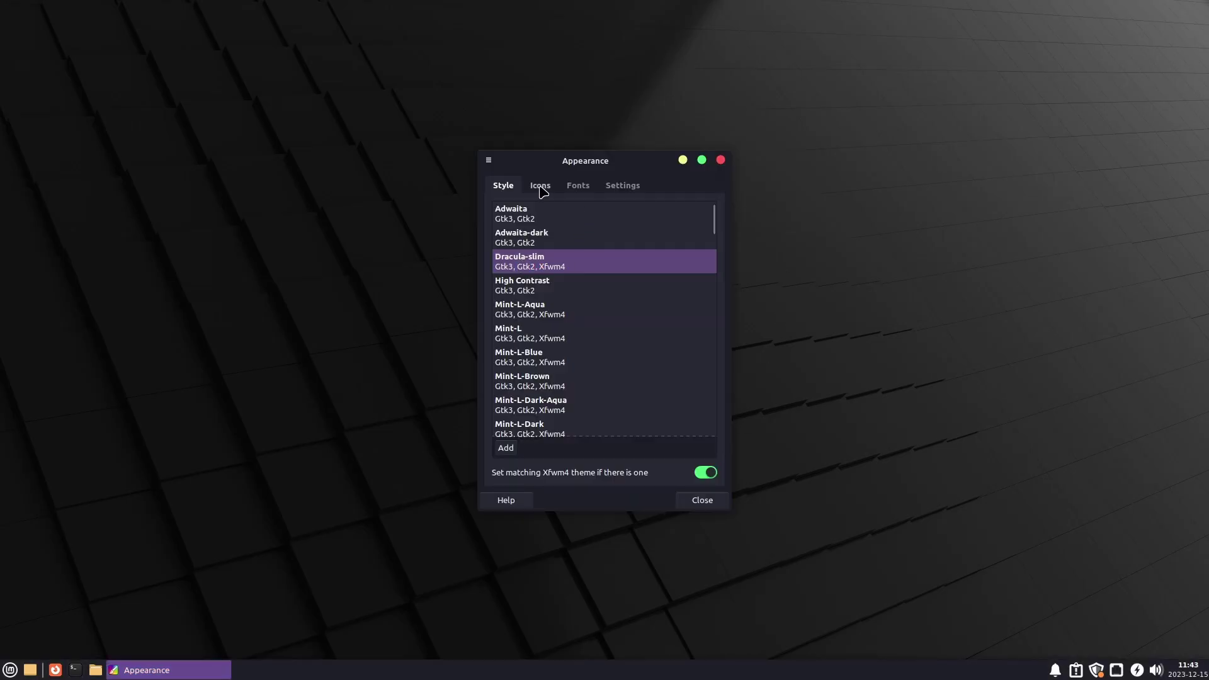
# Step: Apply the Zafiro-Nord-Dark-Grey icon theme and close the Appearance settings
pyautogui.click(540, 186)
pyautogui.scroll(-15, 686, 404)
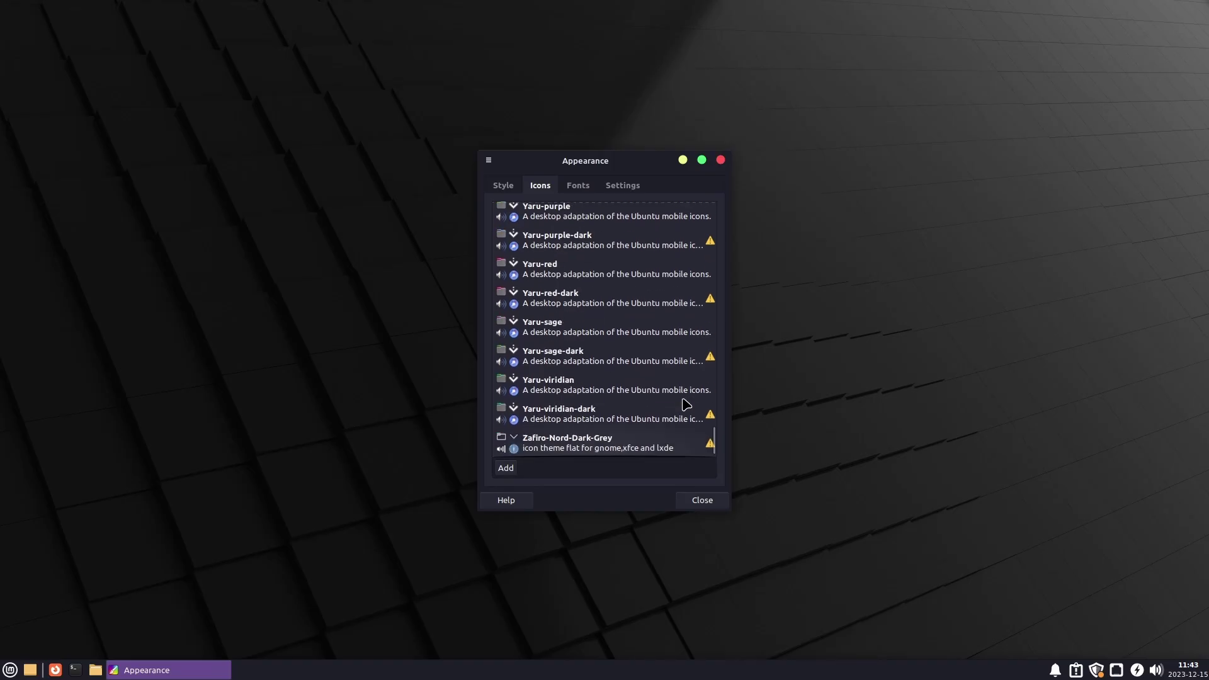
pyautogui.click(560, 448)
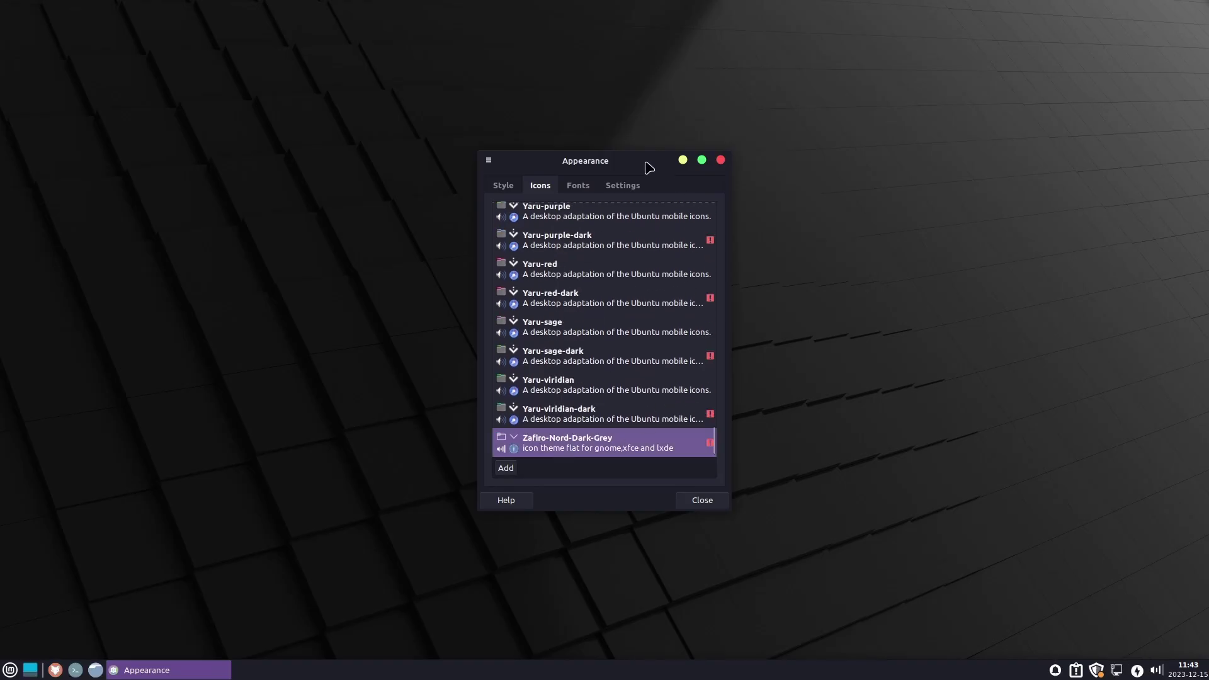
pyautogui.click(721, 159)
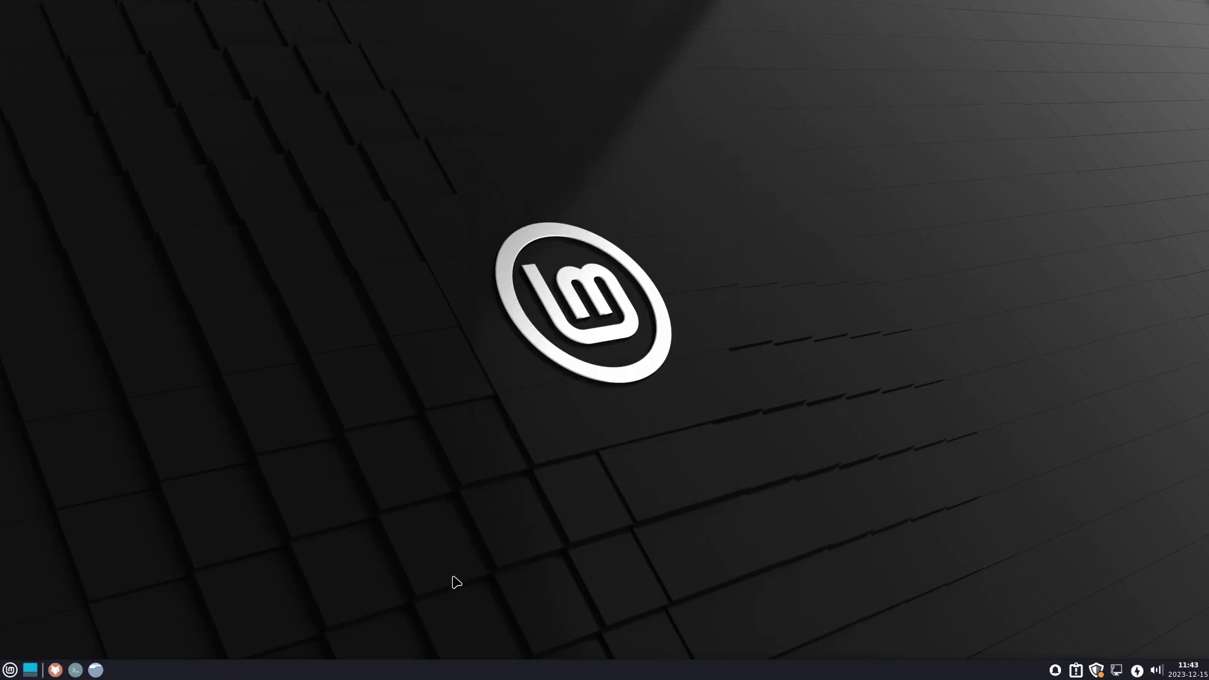
pyautogui.rightClick(455, 674)
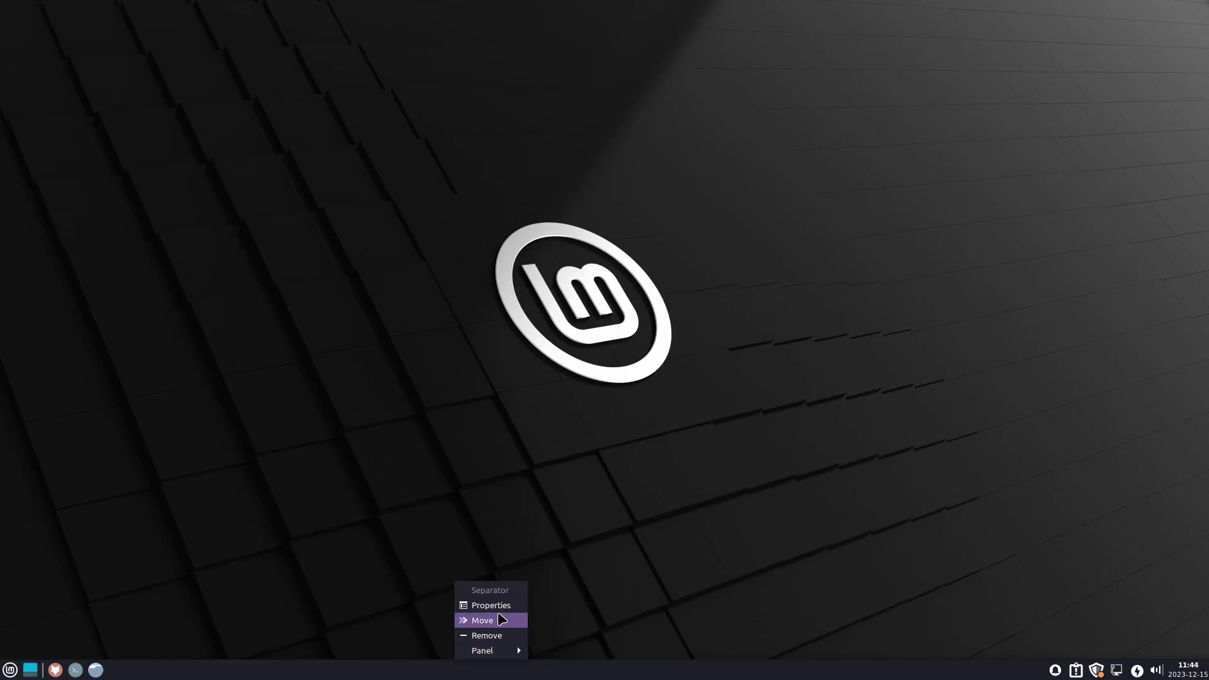
pyautogui.click(498, 622)
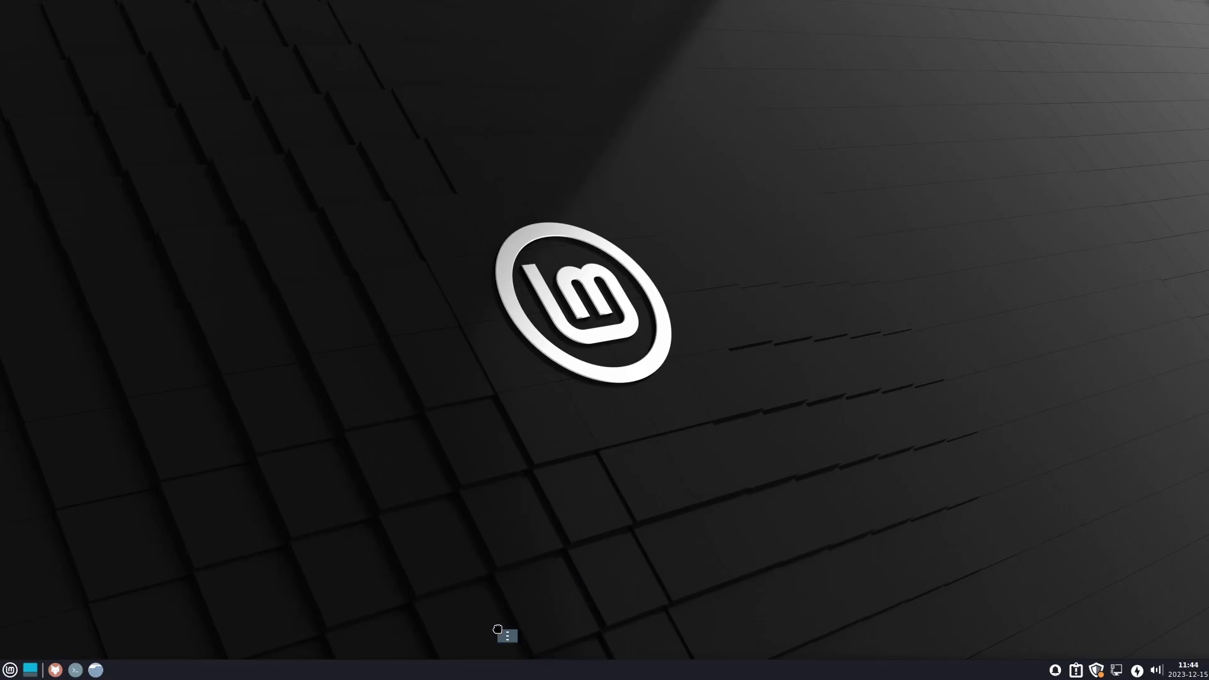
pyautogui.click(501, 669)
# Step: Open the panel preferences, unlock Panel 1 and move the panel to the top edge of the desktop
pyautogui.rightClick(500, 669)
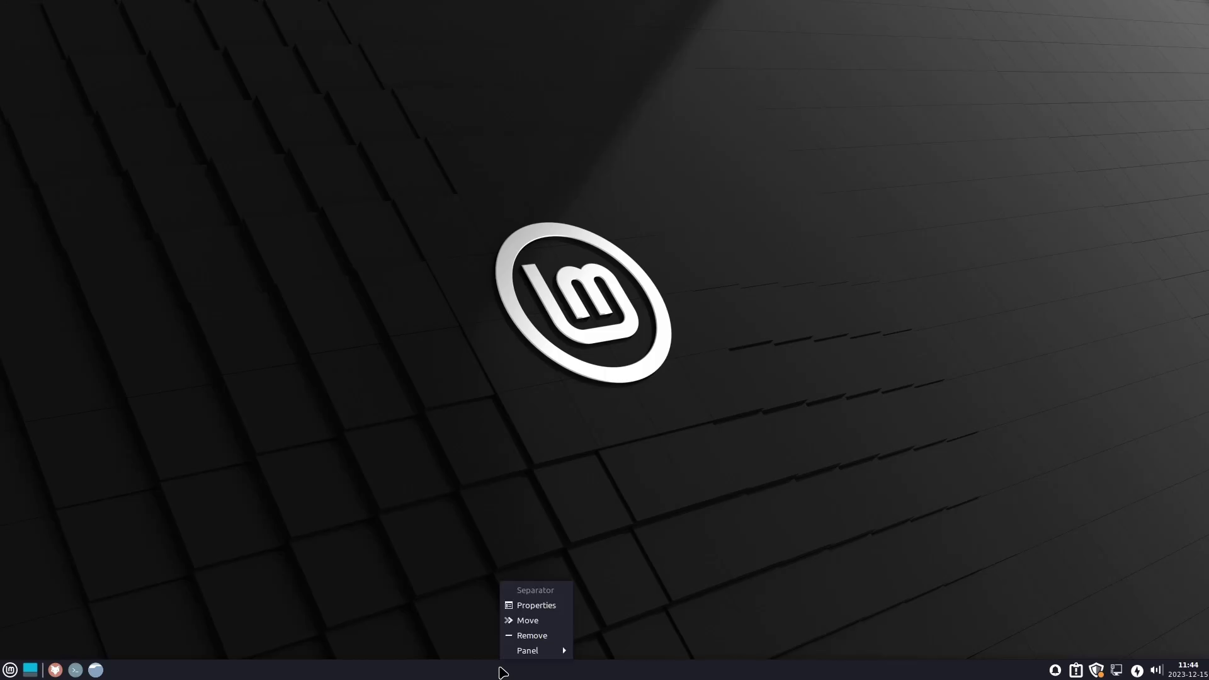
pyautogui.moveTo(538, 650)
pyautogui.click(620, 605)
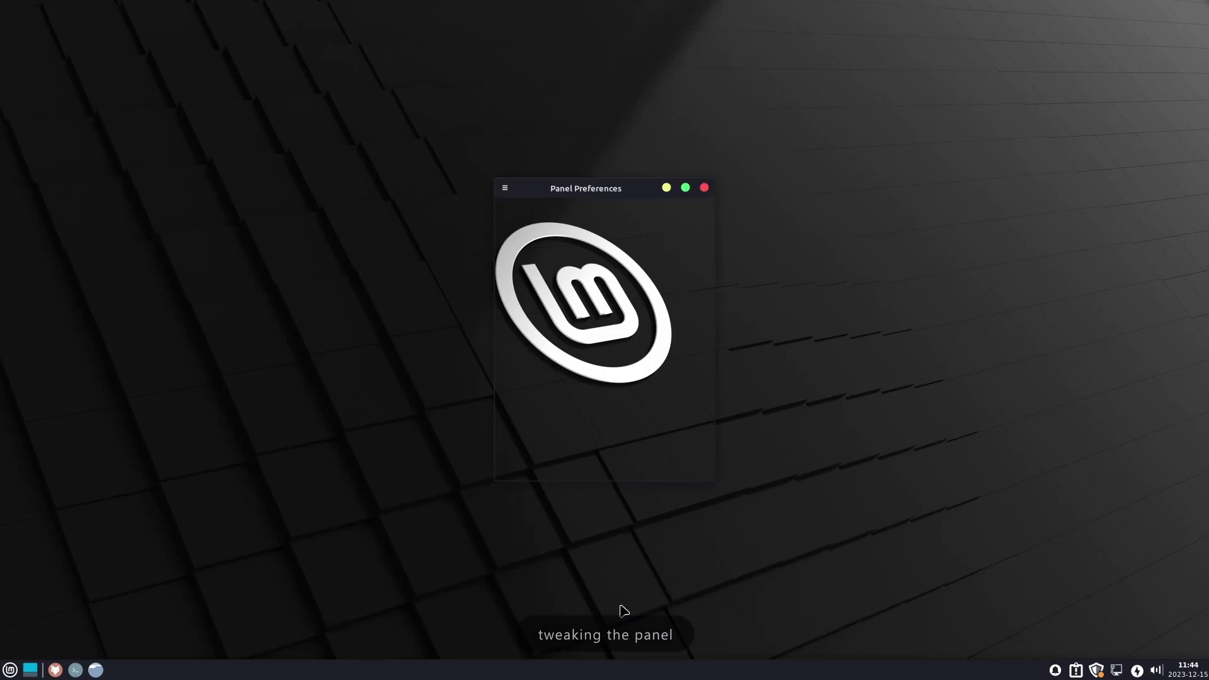
pyautogui.click(523, 294)
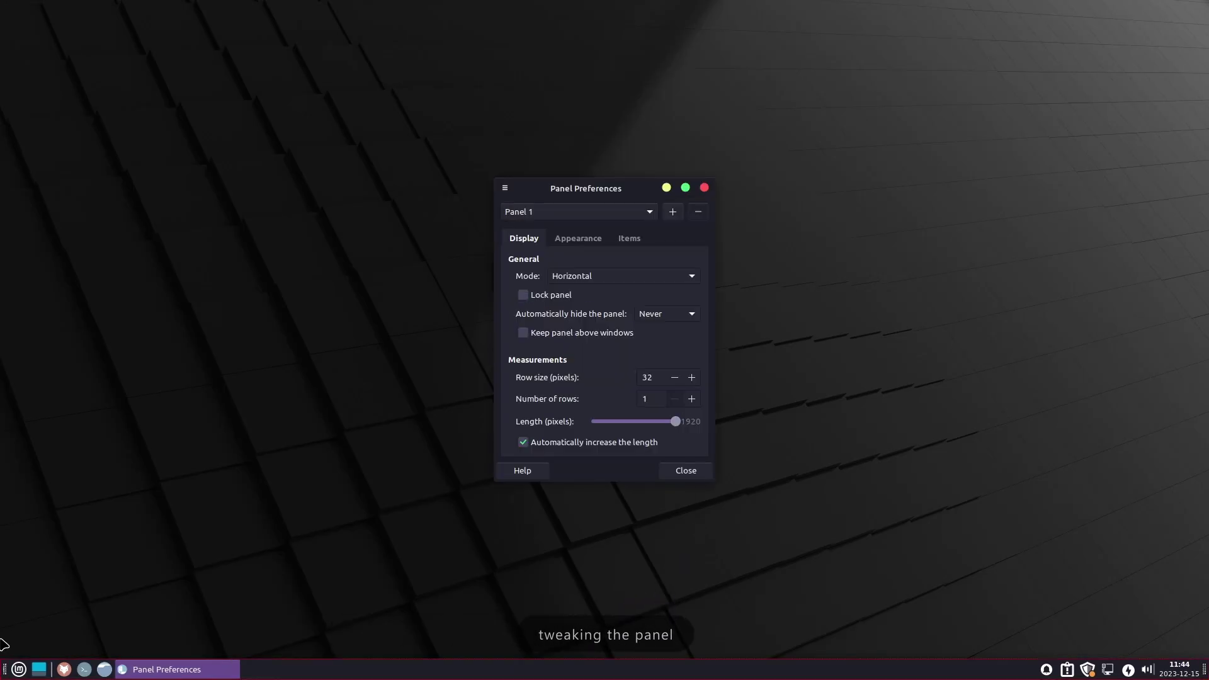
pyautogui.moveTo(5, 670); pyautogui.dragTo(3, 4)
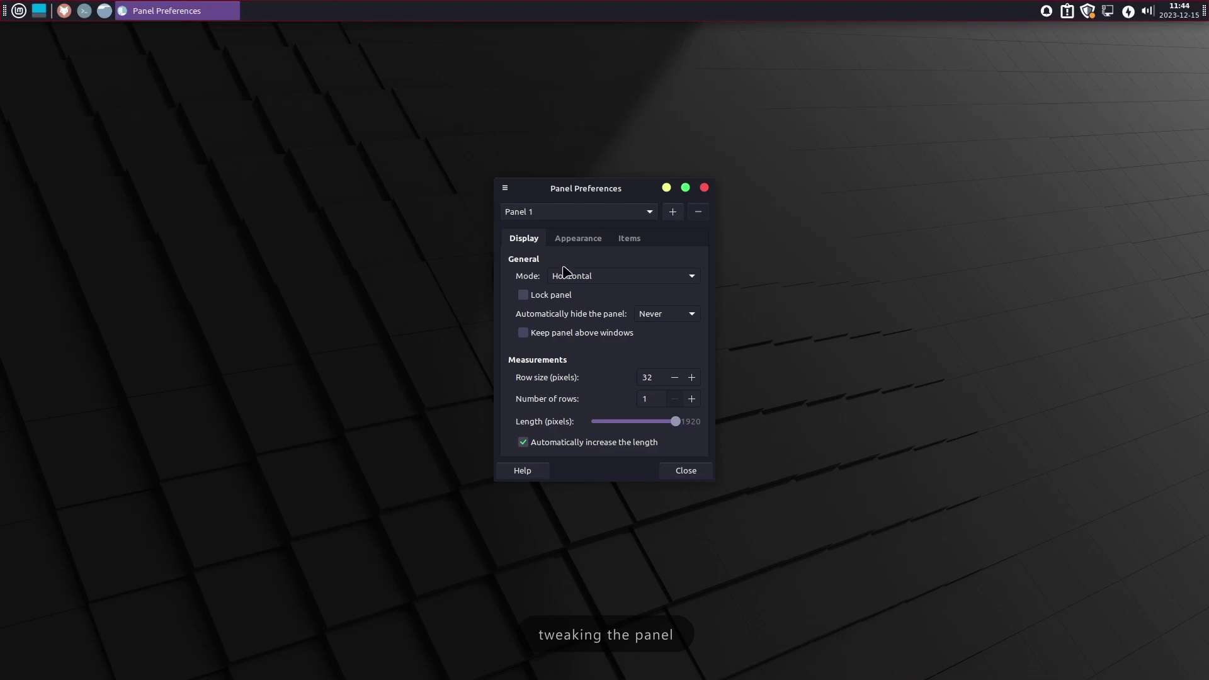
# Step: Reduce the row size of Panel 1 to 23 pixels and close the panel preferences
pyautogui.click(673, 378)
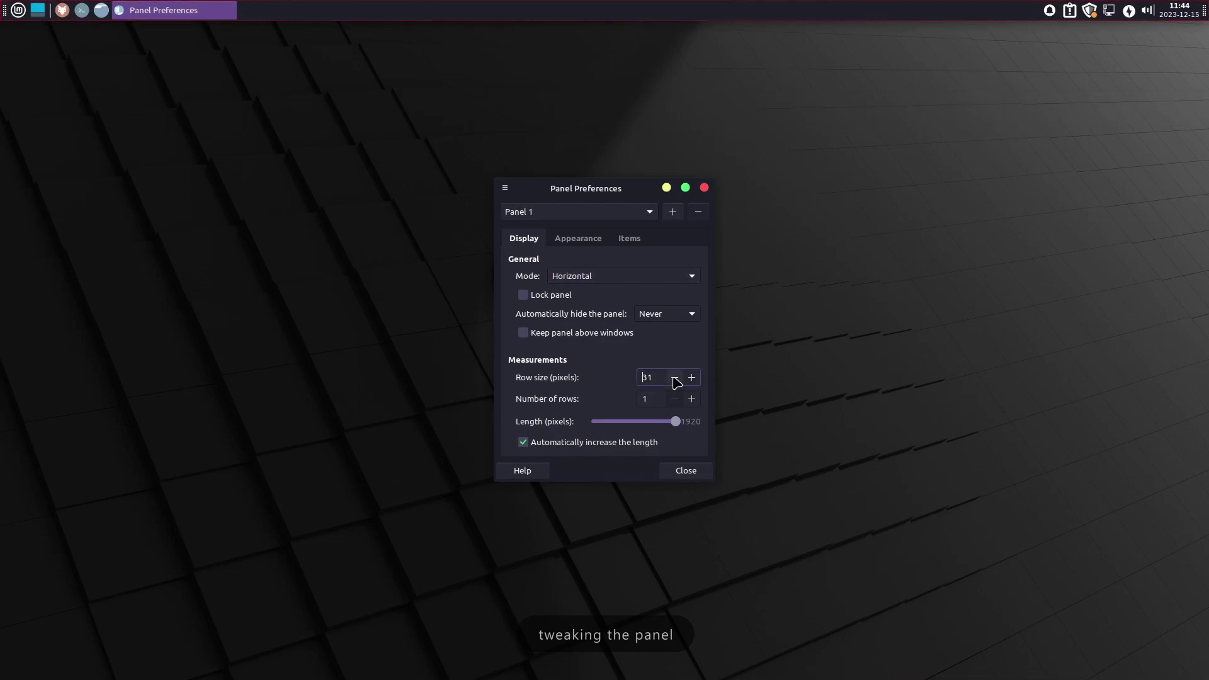
pyautogui.click(674, 377)
pyautogui.click(674, 378)
pyautogui.click(674, 378)
pyautogui.click(674, 378)
pyautogui.click(673, 378)
pyautogui.click(674, 378)
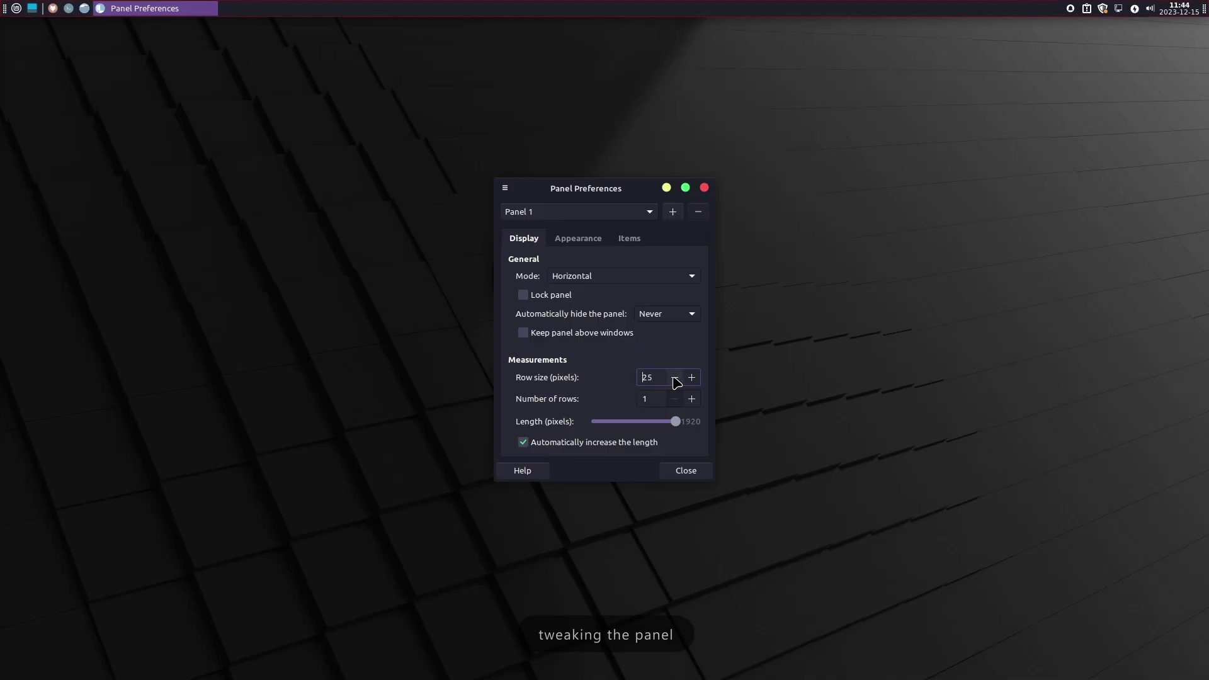
pyautogui.click(674, 377)
pyautogui.click(673, 377)
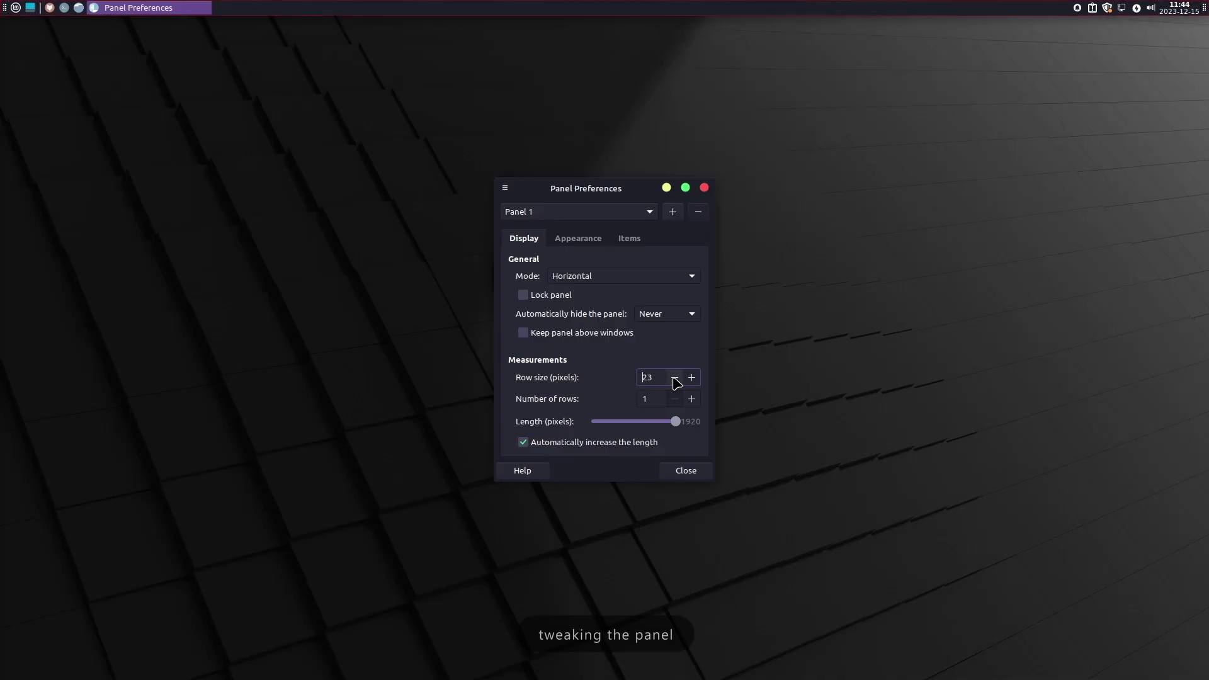
pyautogui.click(704, 188)
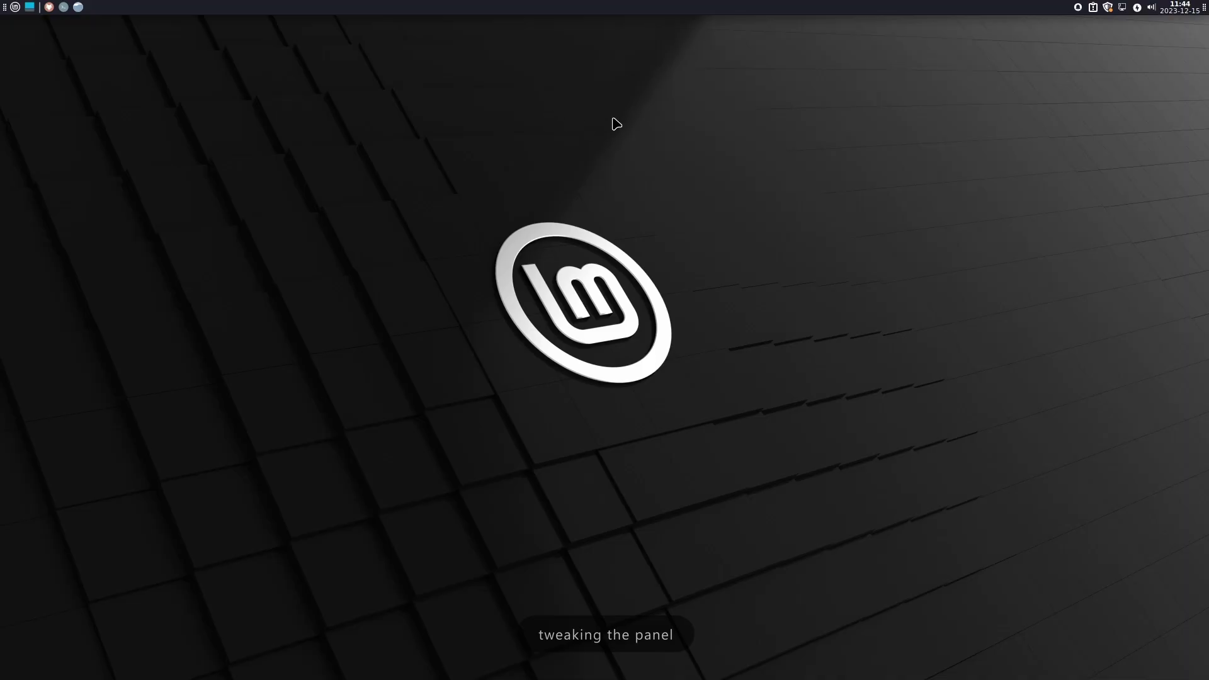
# Step: Set wall.png from the projectFiles folder in Downloads as the desktop wallpaper and close the file manager
pyautogui.click(78, 7)
pyautogui.moveTo(369, 27); pyautogui.dragTo(730, 137)
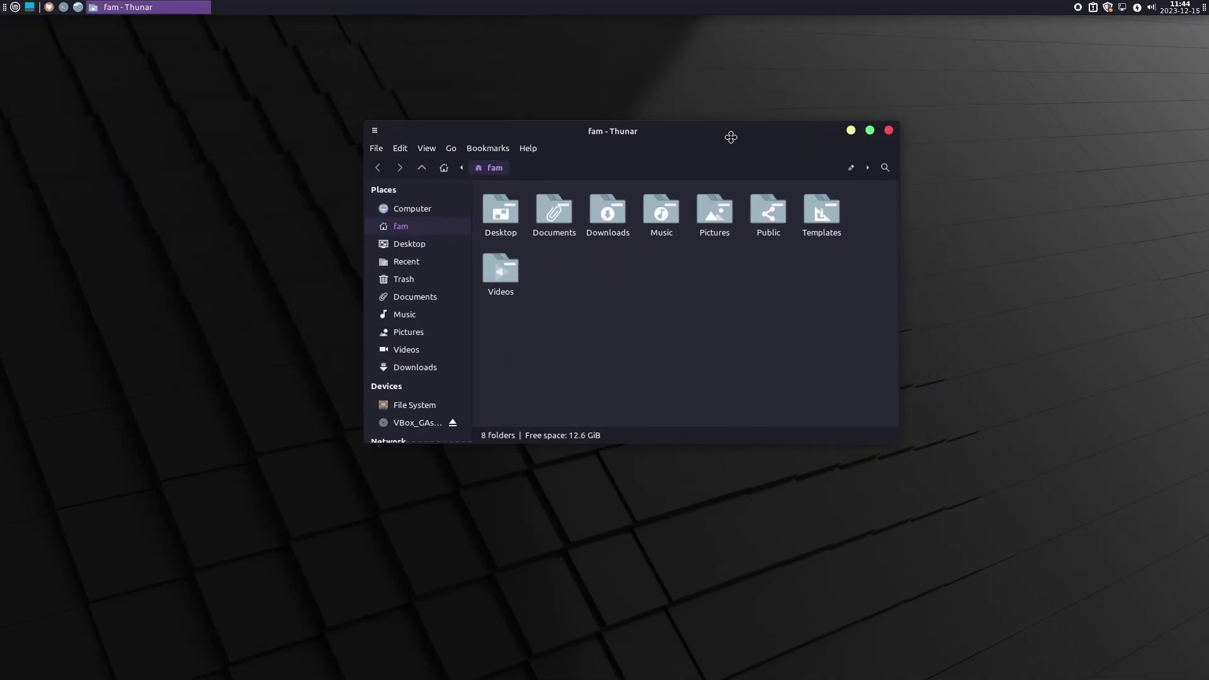
pyautogui.doubleClick(618, 235)
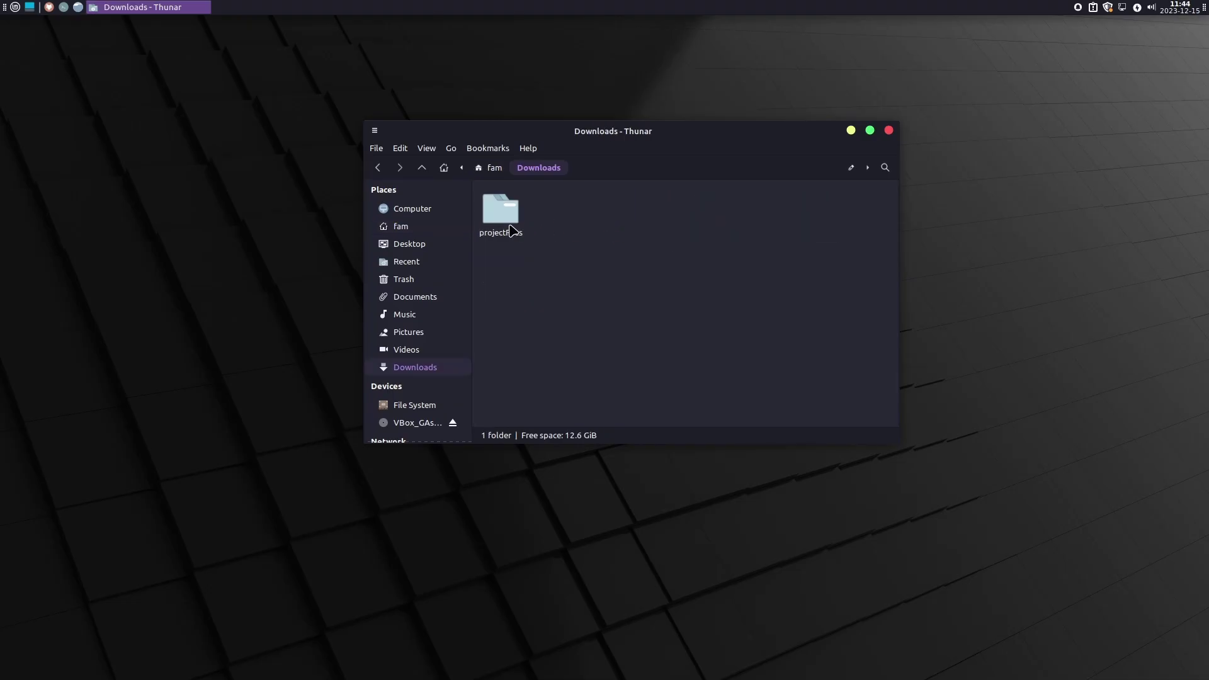
pyautogui.doubleClick(511, 230)
pyautogui.scroll(-1, 803, 404)
pyautogui.rightClick(609, 391)
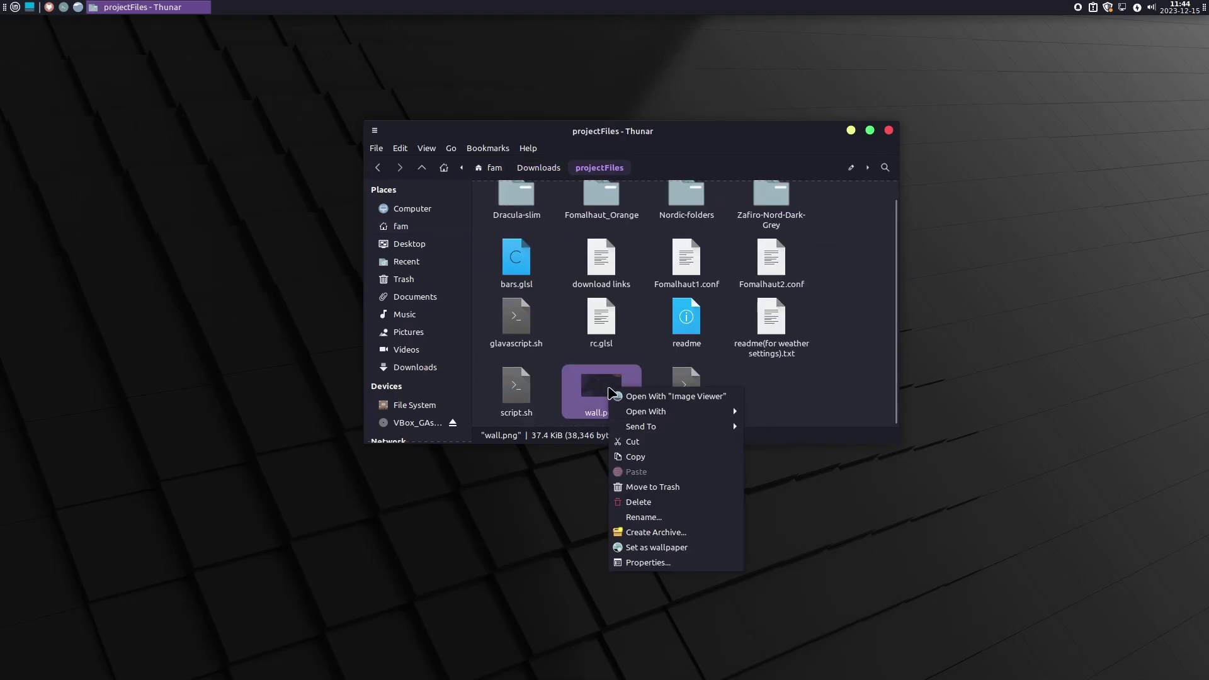
pyautogui.click(671, 549)
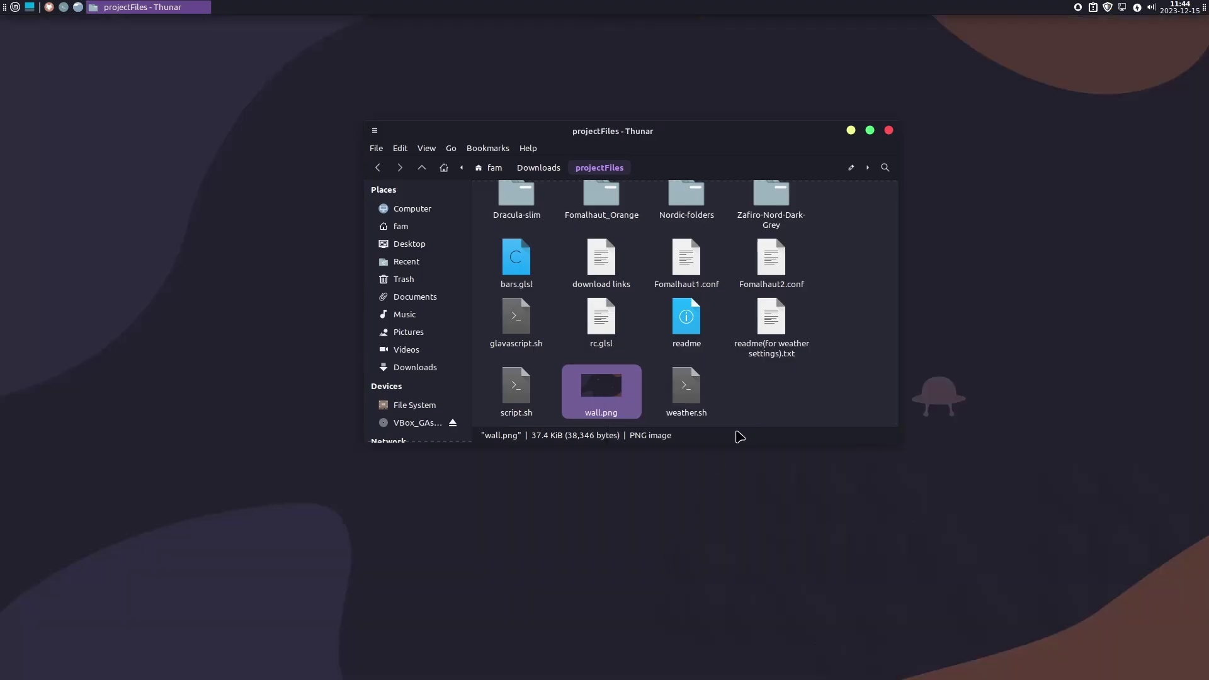
pyautogui.click(830, 378)
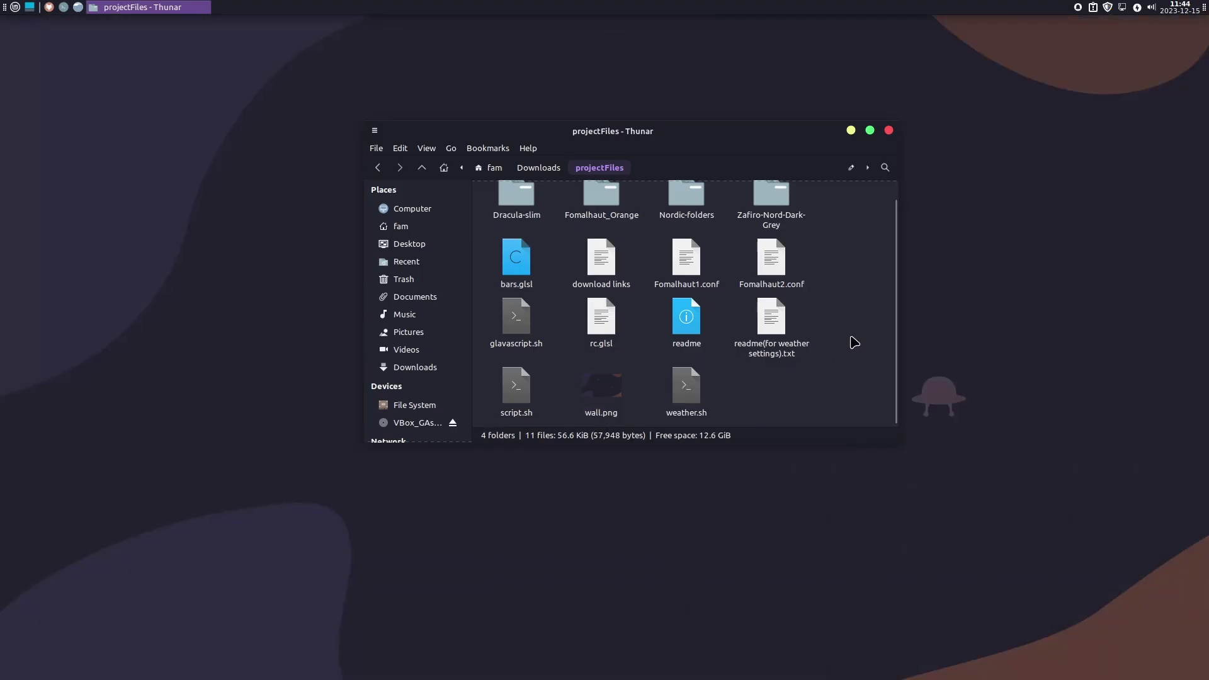
pyautogui.click(889, 131)
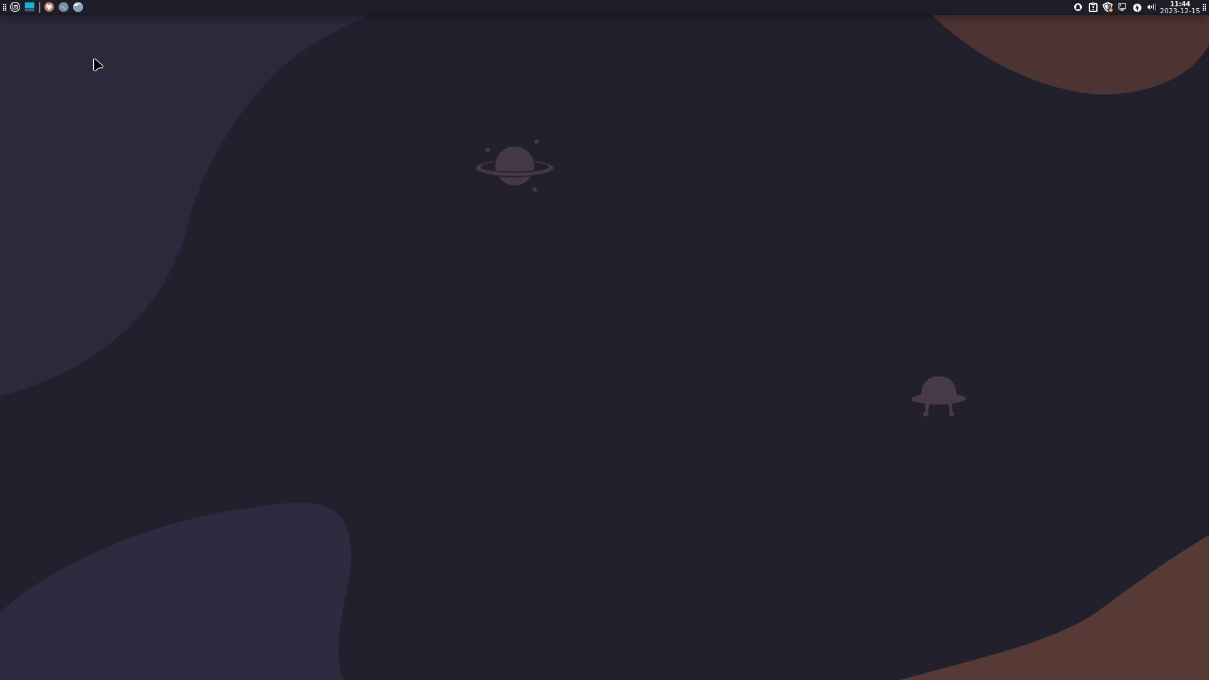
# Step: Find Plank among the installed applications and launch the dock
pyautogui.click(13, 8)
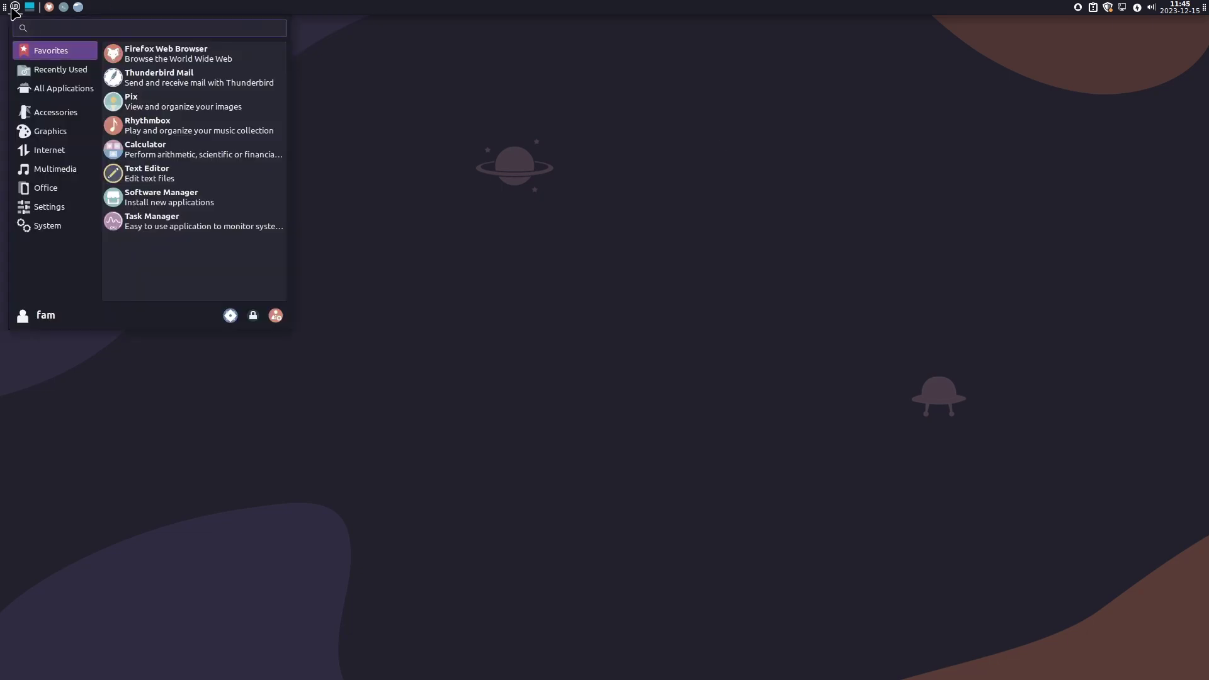
pyautogui.write('plank')
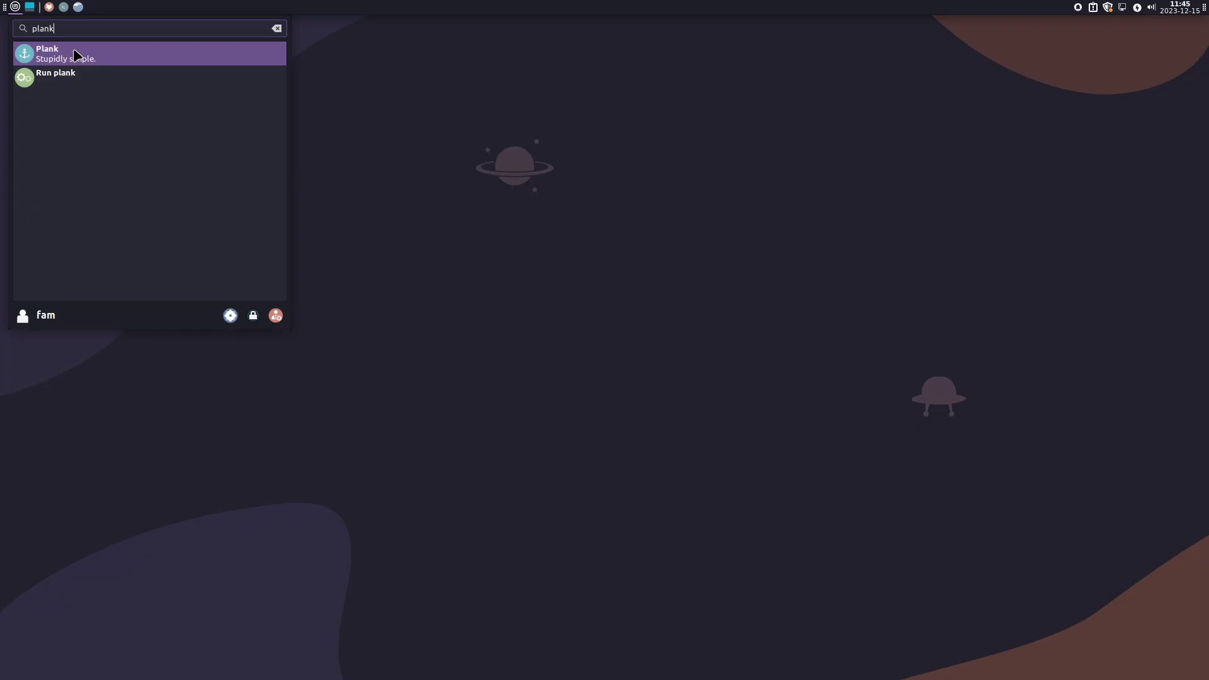
pyautogui.click(91, 59)
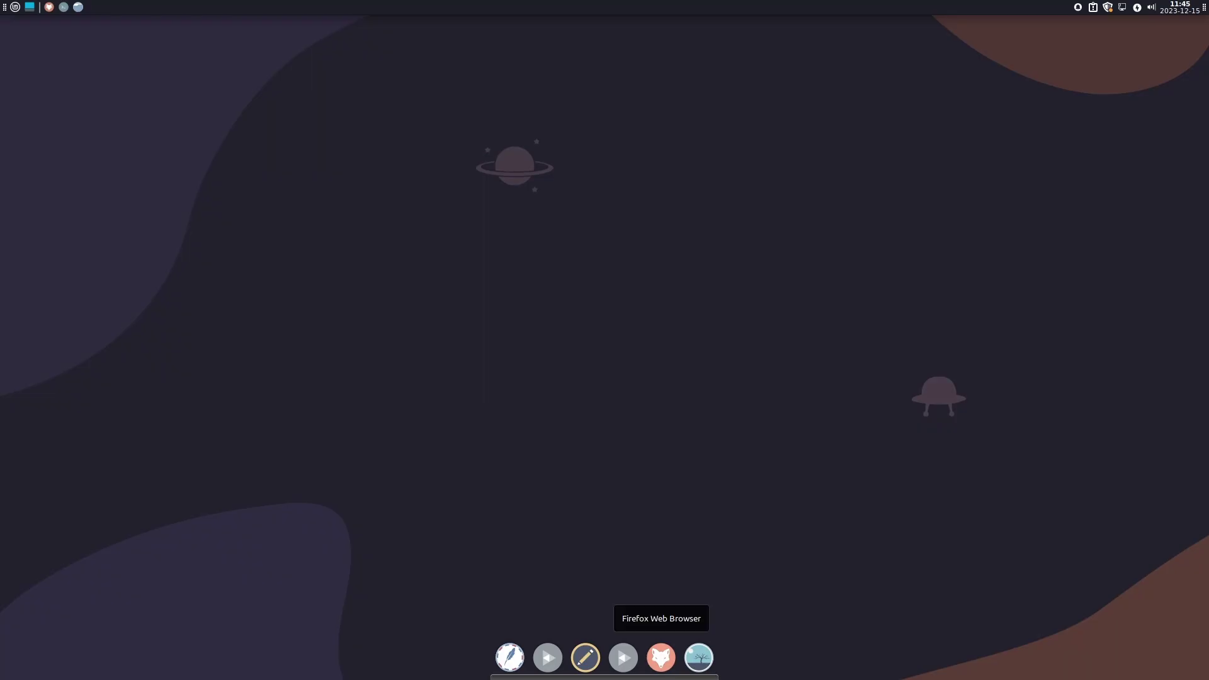
# Step: In the Plank preferences, apply the Transparent theme and set the icon size to 29
pyautogui.rightClick(642, 658)
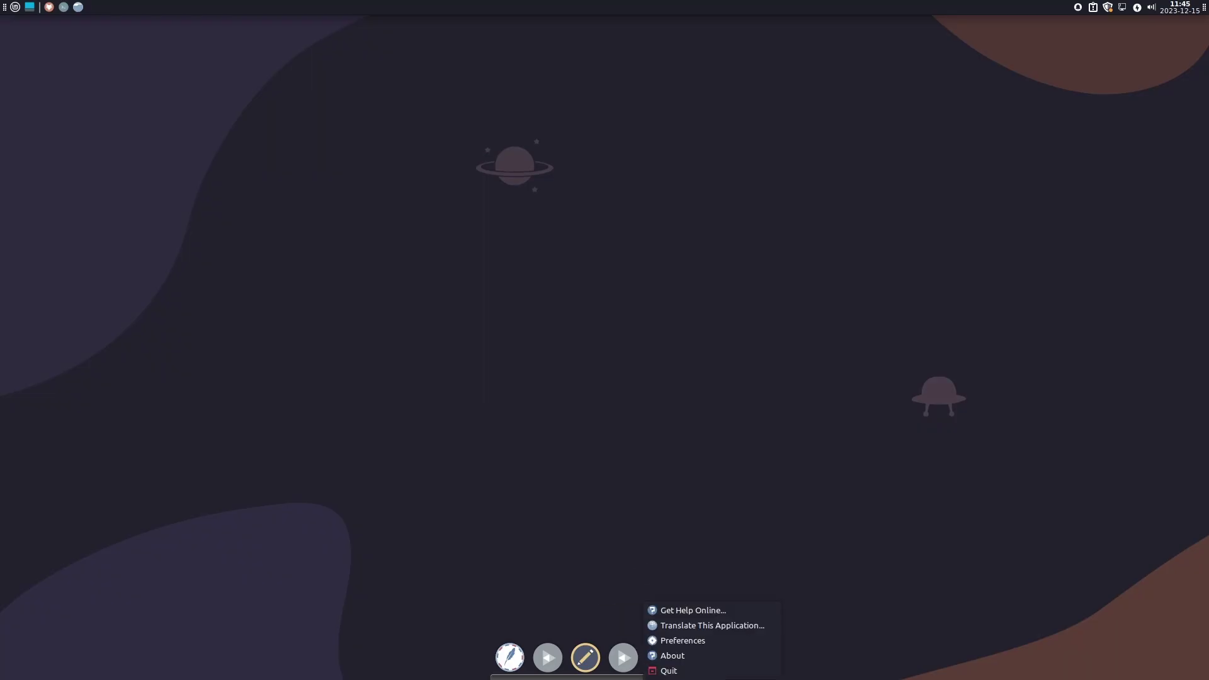
pyautogui.click(692, 640)
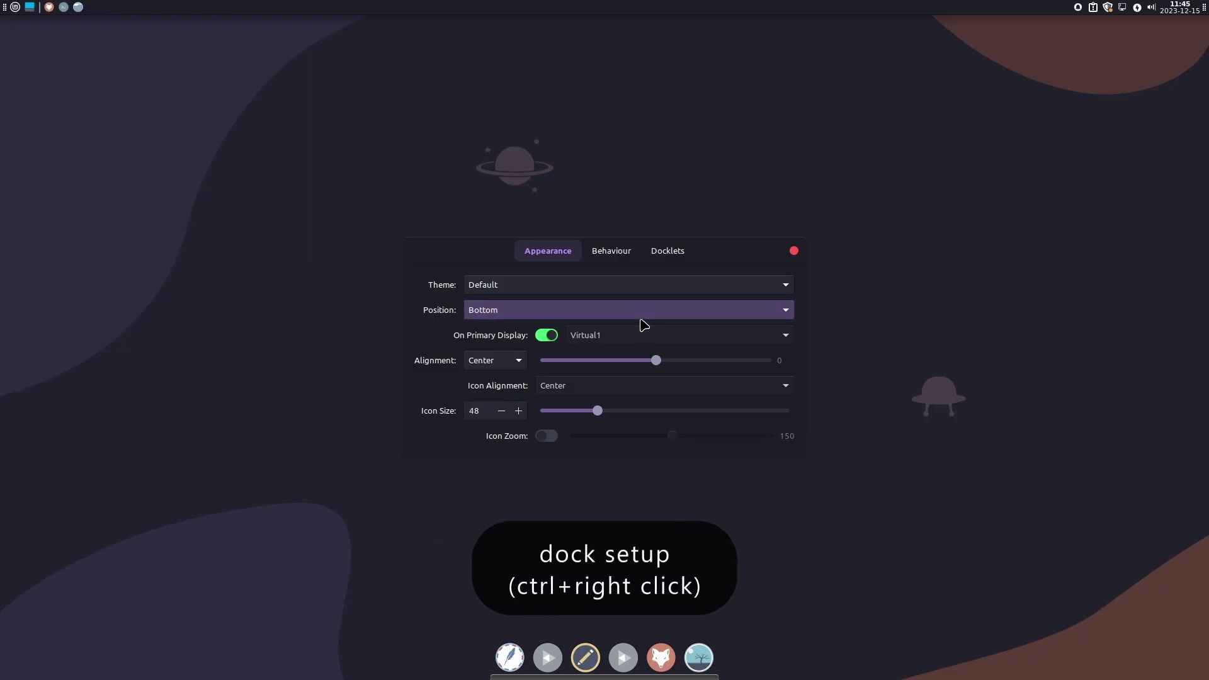
pyautogui.click(579, 289)
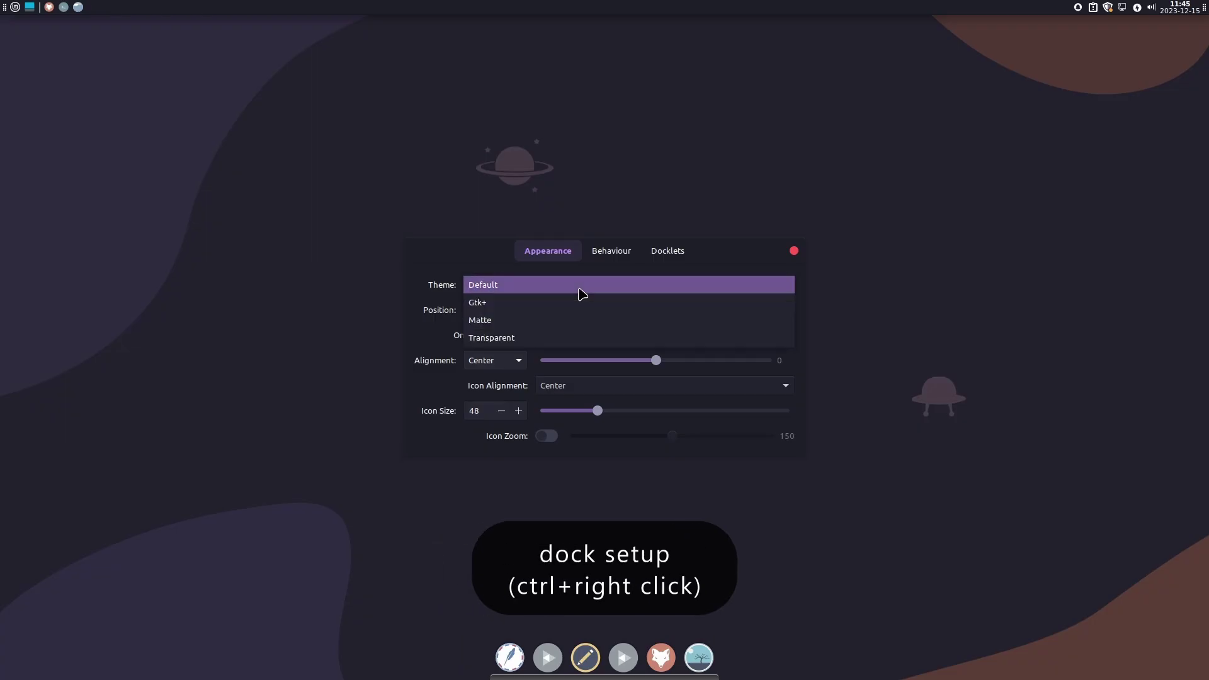
pyautogui.click(547, 338)
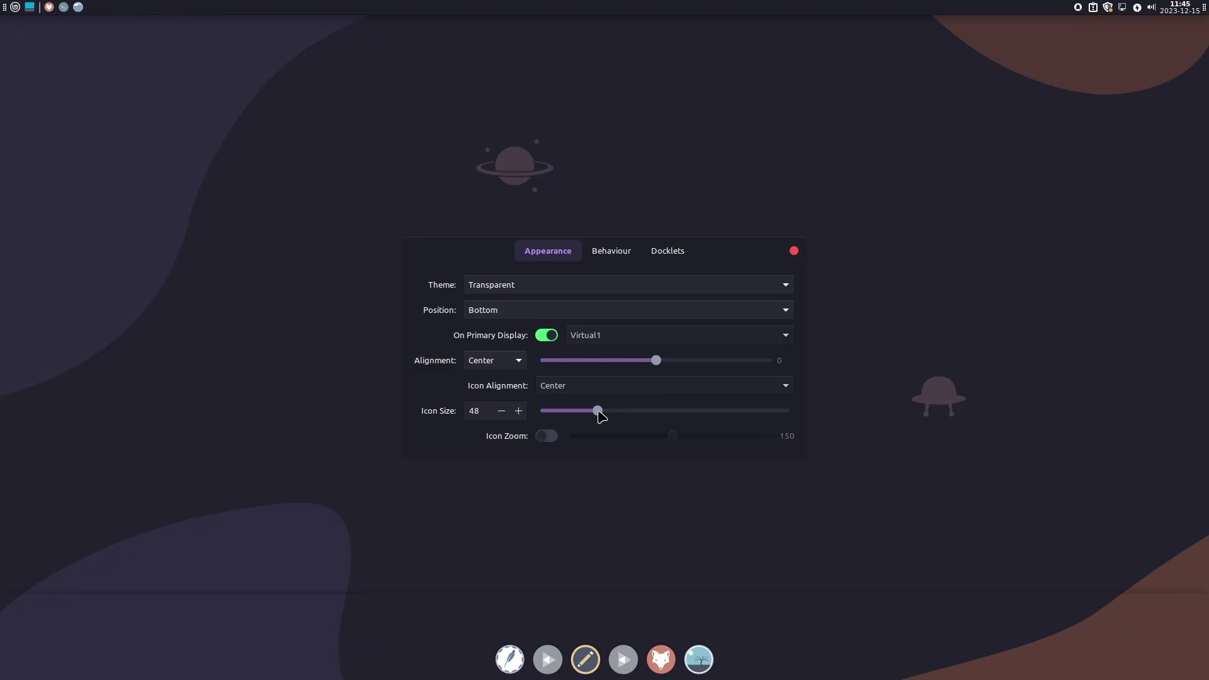
pyautogui.moveTo(598, 412); pyautogui.dragTo(556, 417)
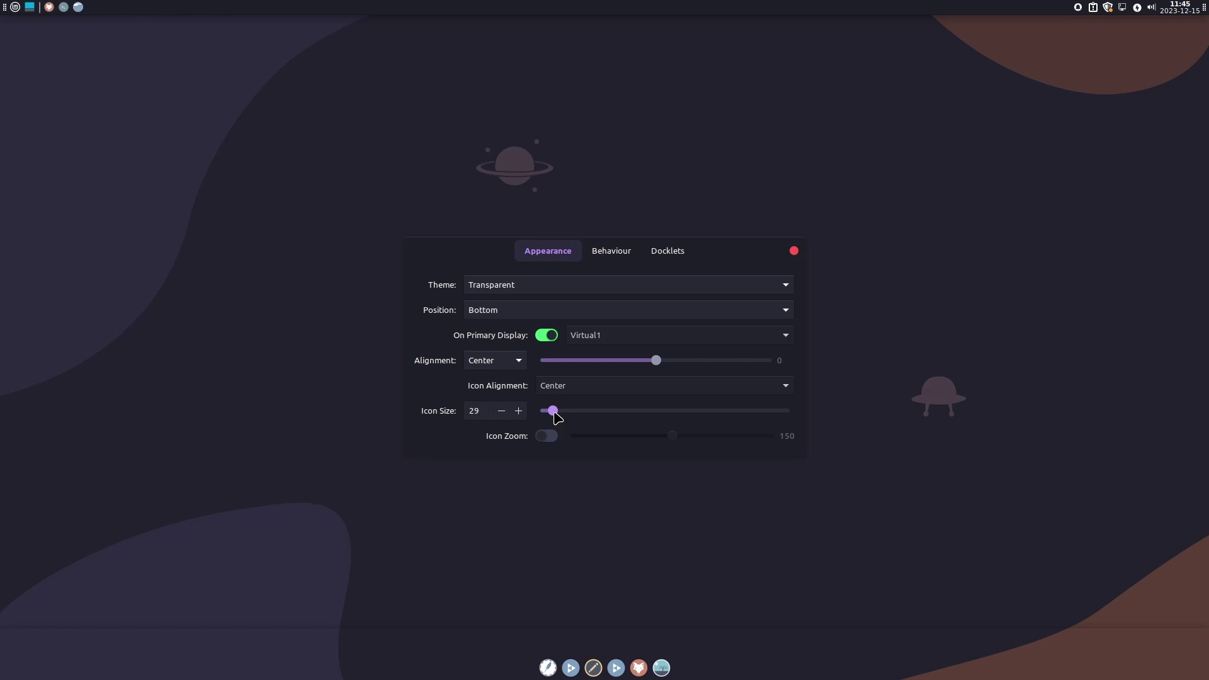
pyautogui.click(794, 251)
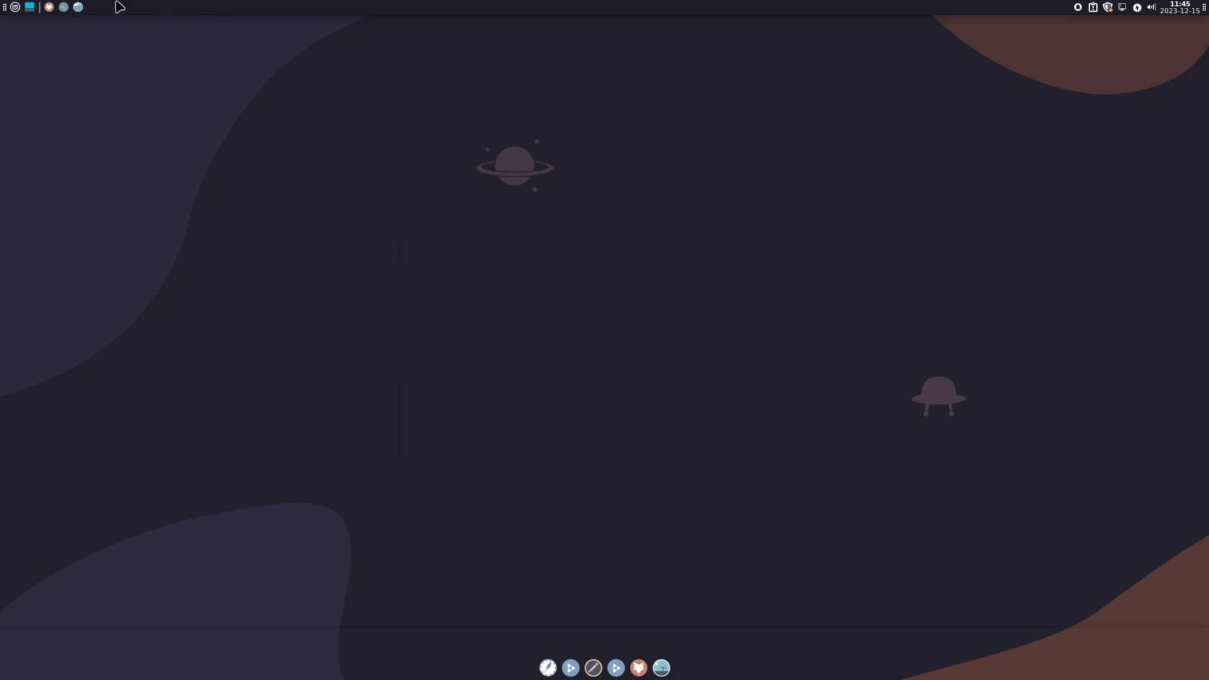
# Step: Turn off shadows under dock windows in the compositor settings of Window Manager Tweaks and close it
pyautogui.click(15, 7)
pyautogui.write('windo')
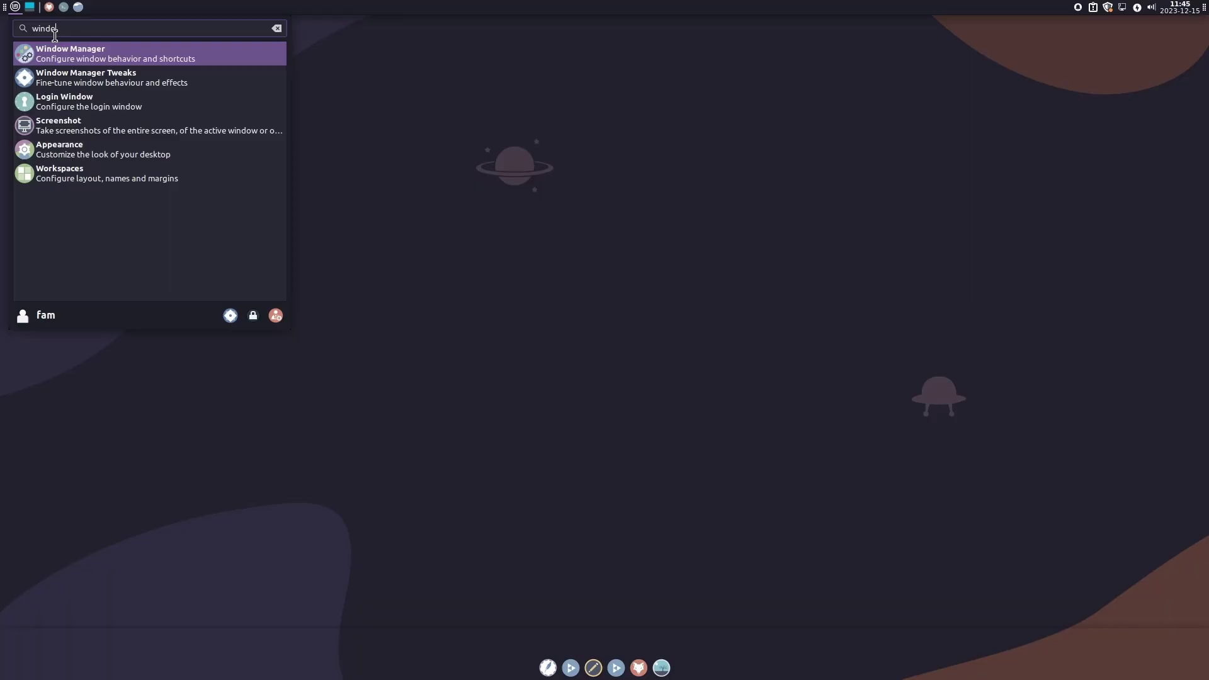
pyautogui.press('Down')
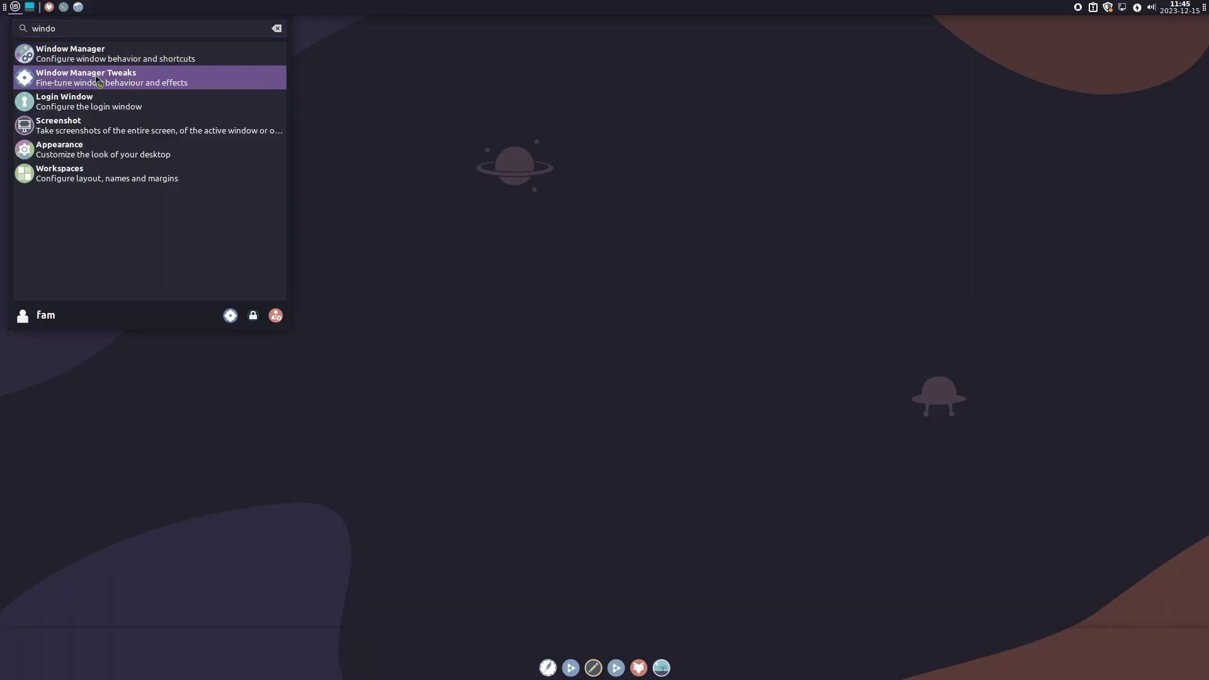
pyautogui.press('Return')
pyautogui.click(684, 207)
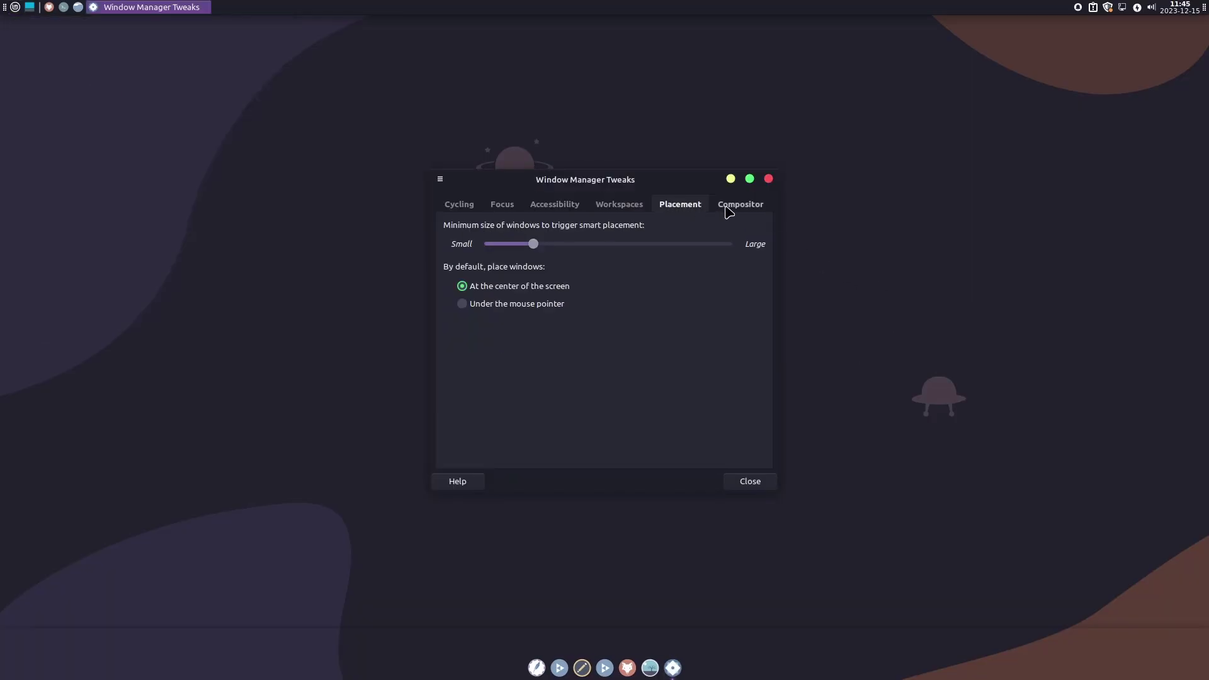
pyautogui.click(730, 209)
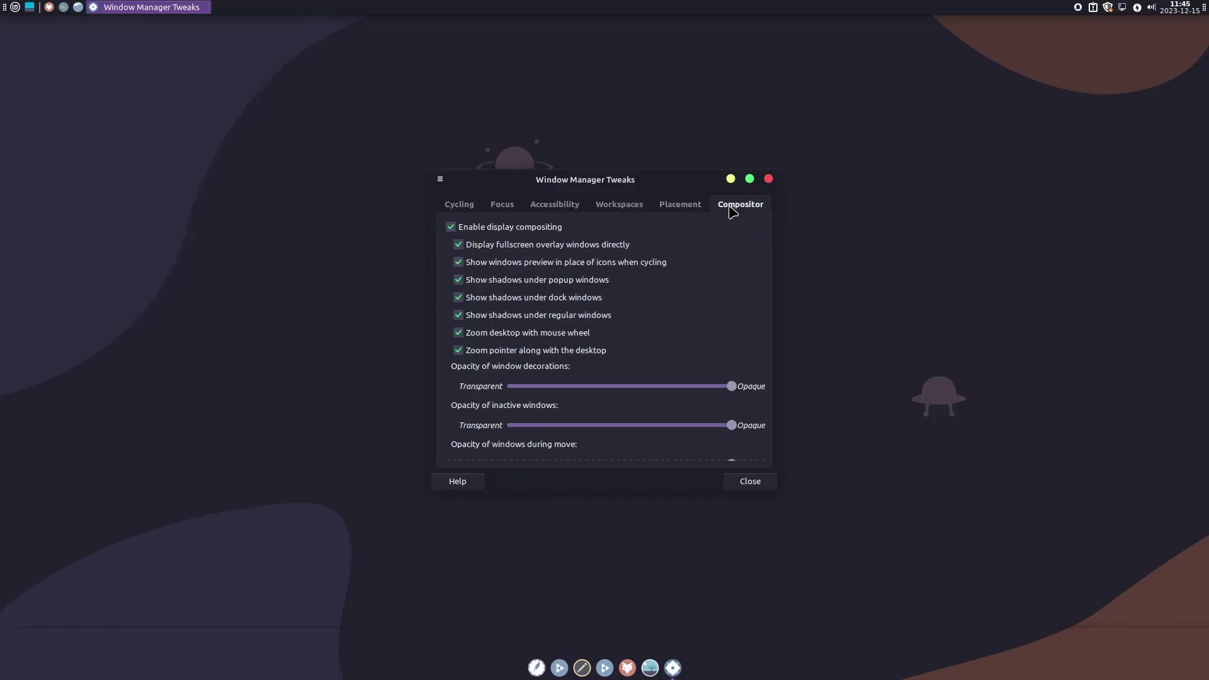
pyautogui.click(459, 280)
pyautogui.click(459, 297)
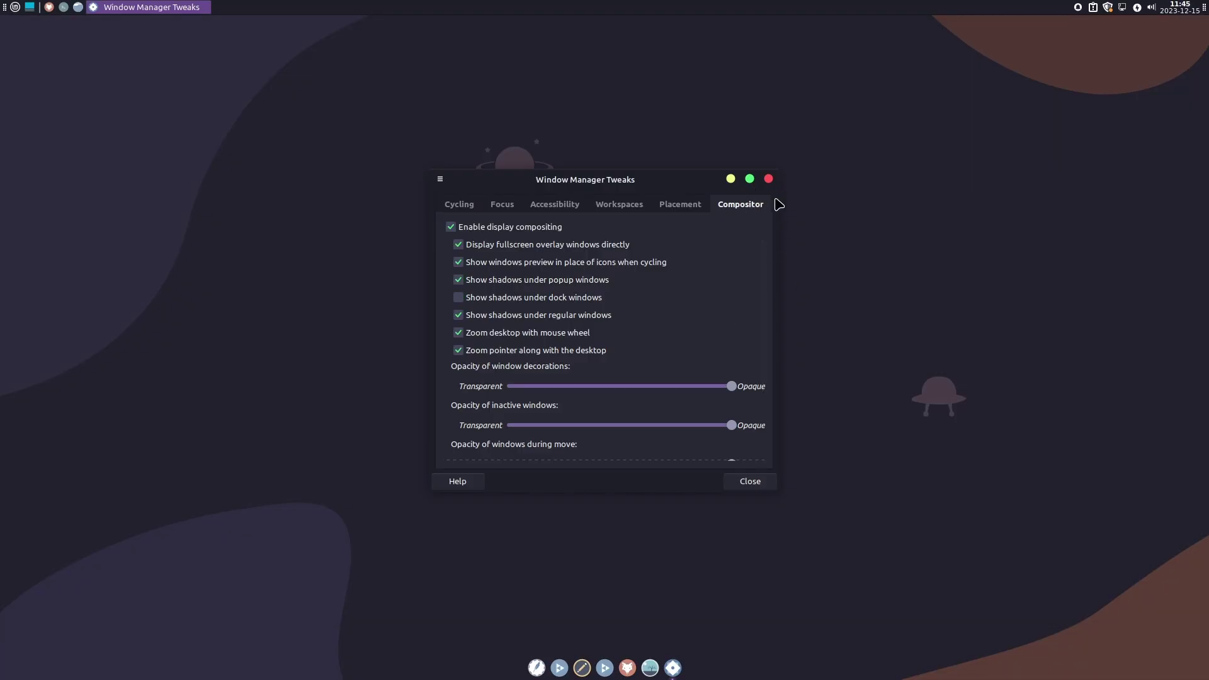
pyautogui.click(768, 178)
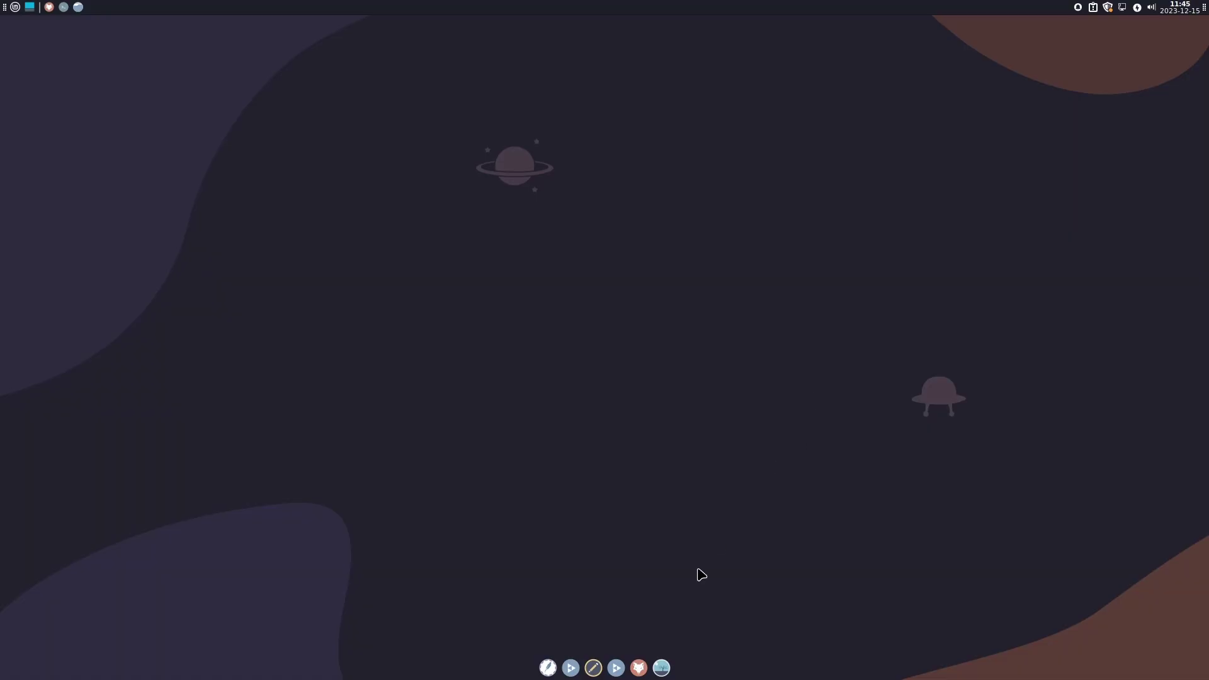
# Step: Change the Plank dock's position to Left, keeping Center alignment, and close its preferences
pyautogui.rightClick(616, 667)
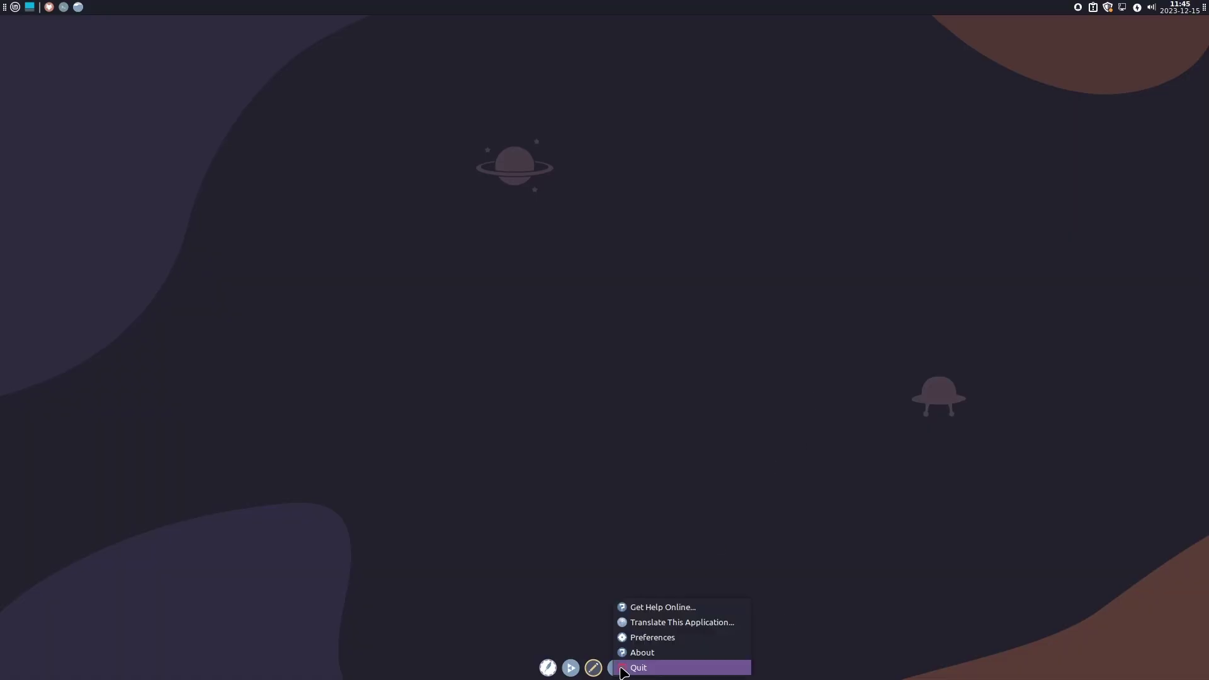
pyautogui.click(652, 644)
pyautogui.click(520, 366)
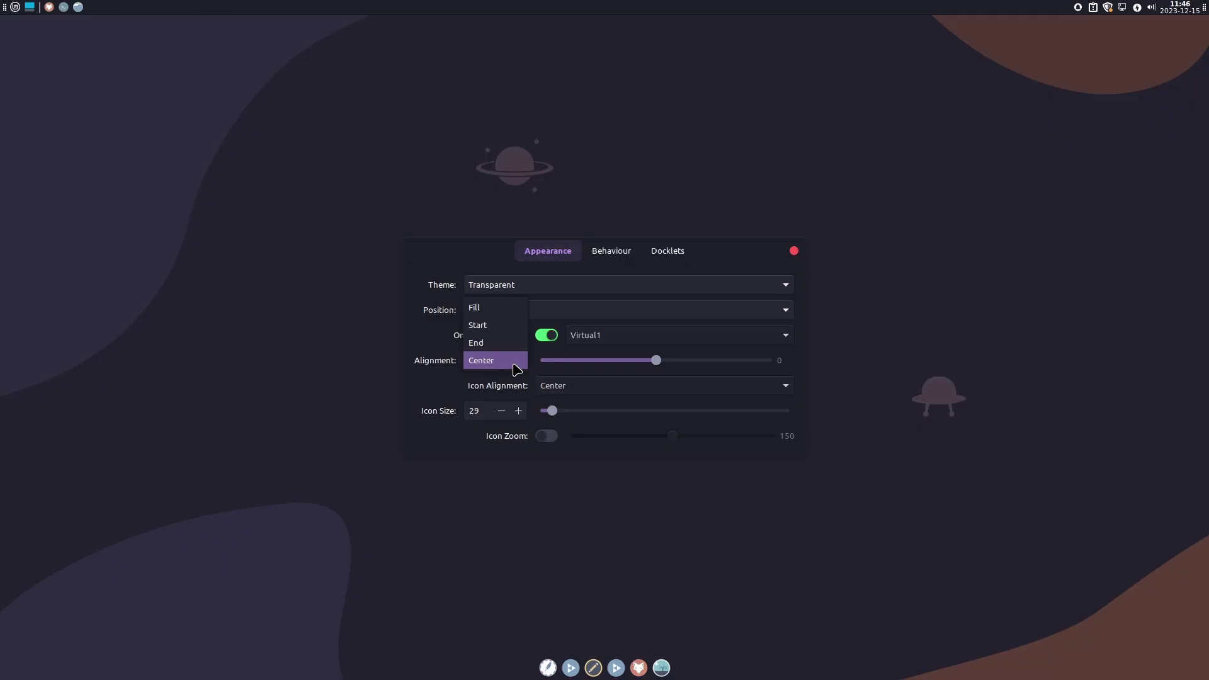
pyautogui.click(514, 365)
pyautogui.click(581, 311)
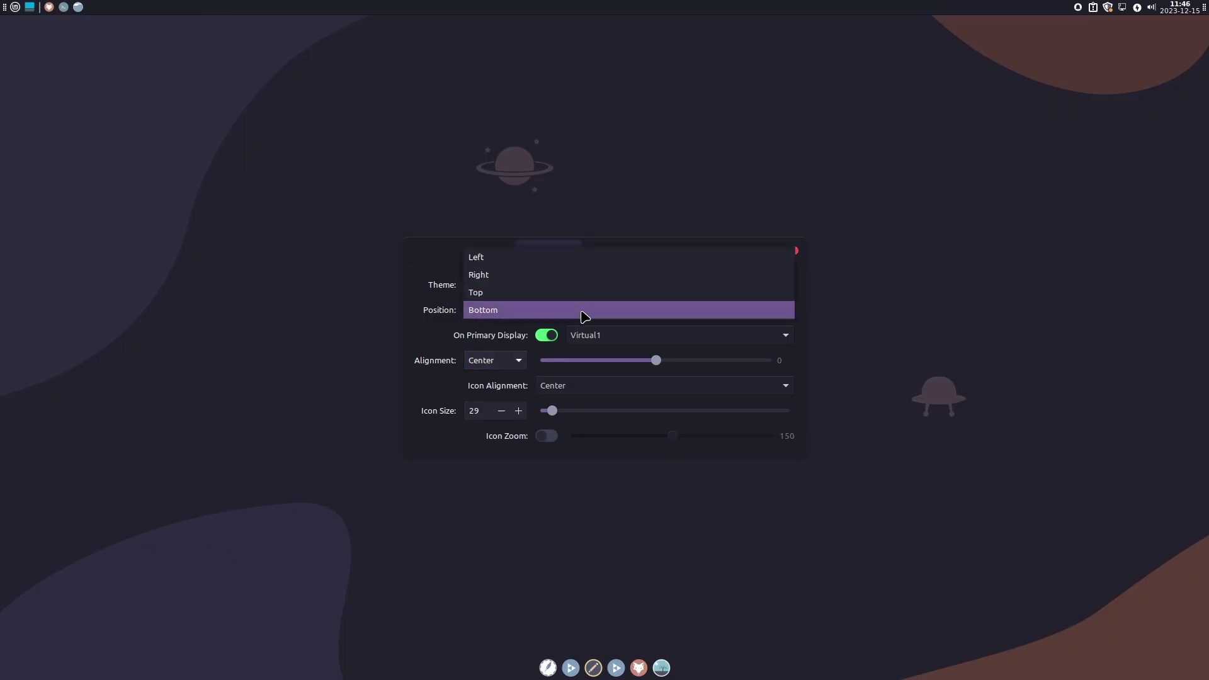
pyautogui.click(585, 257)
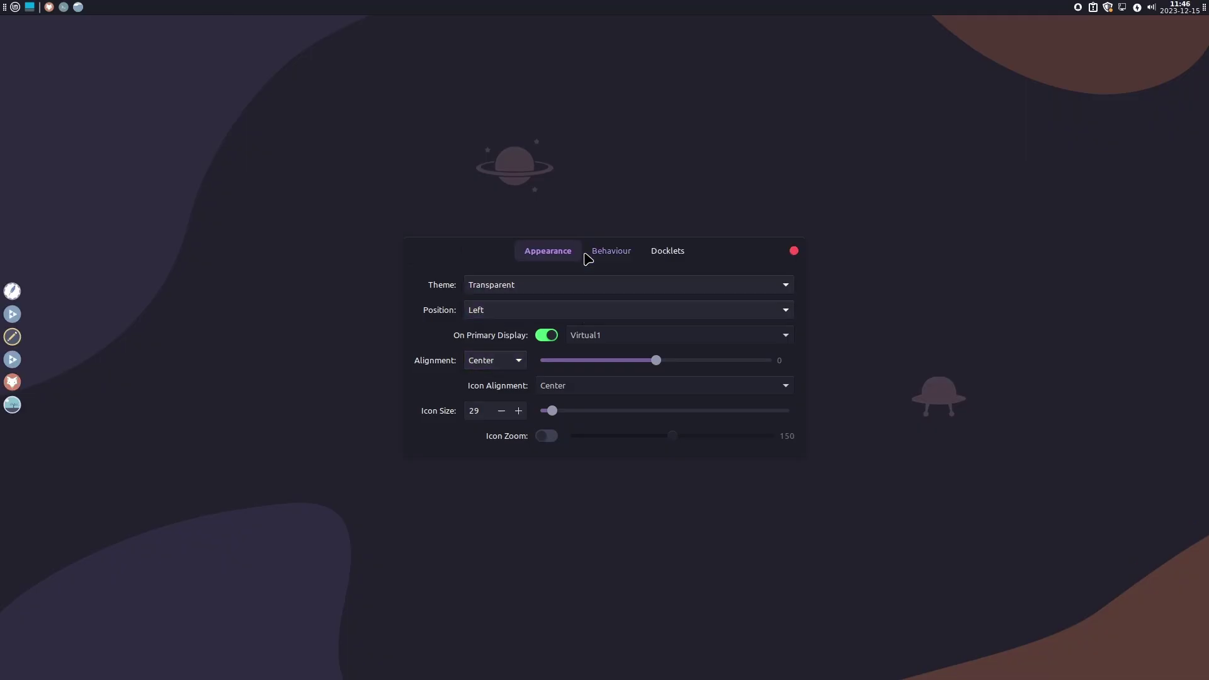
pyautogui.click(794, 251)
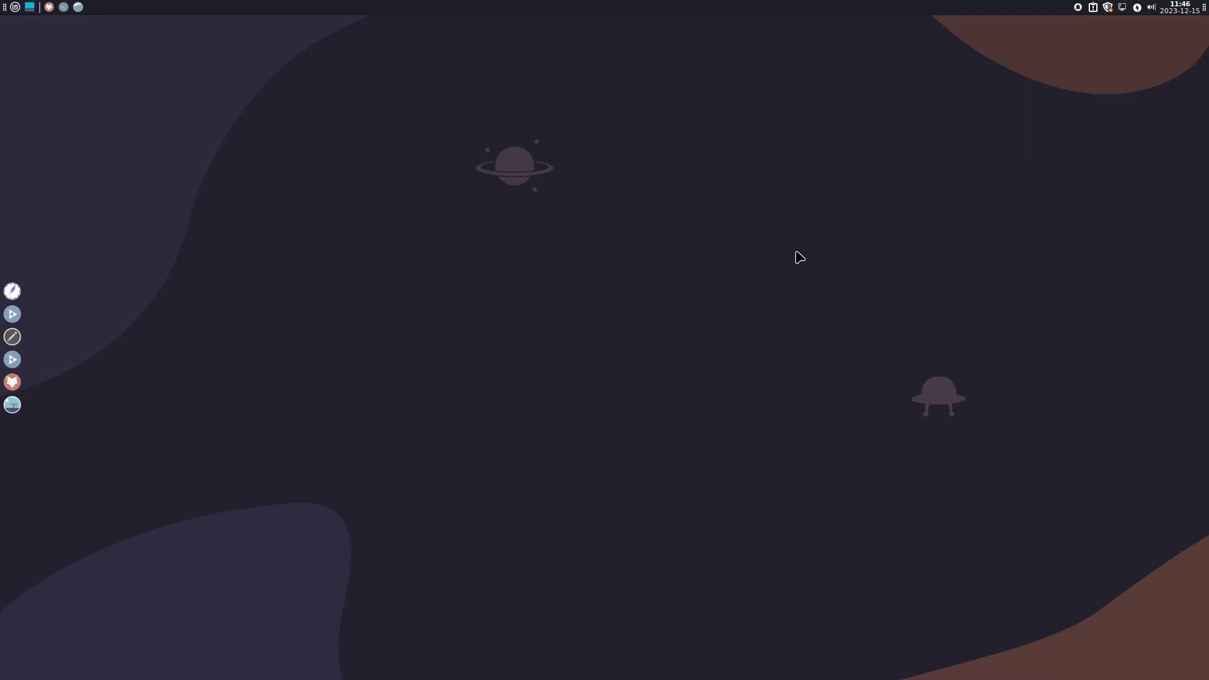
# Step: Add the Pix and Task Manager launchers from the application favorites to the Plank dock
pyautogui.click(16, 6)
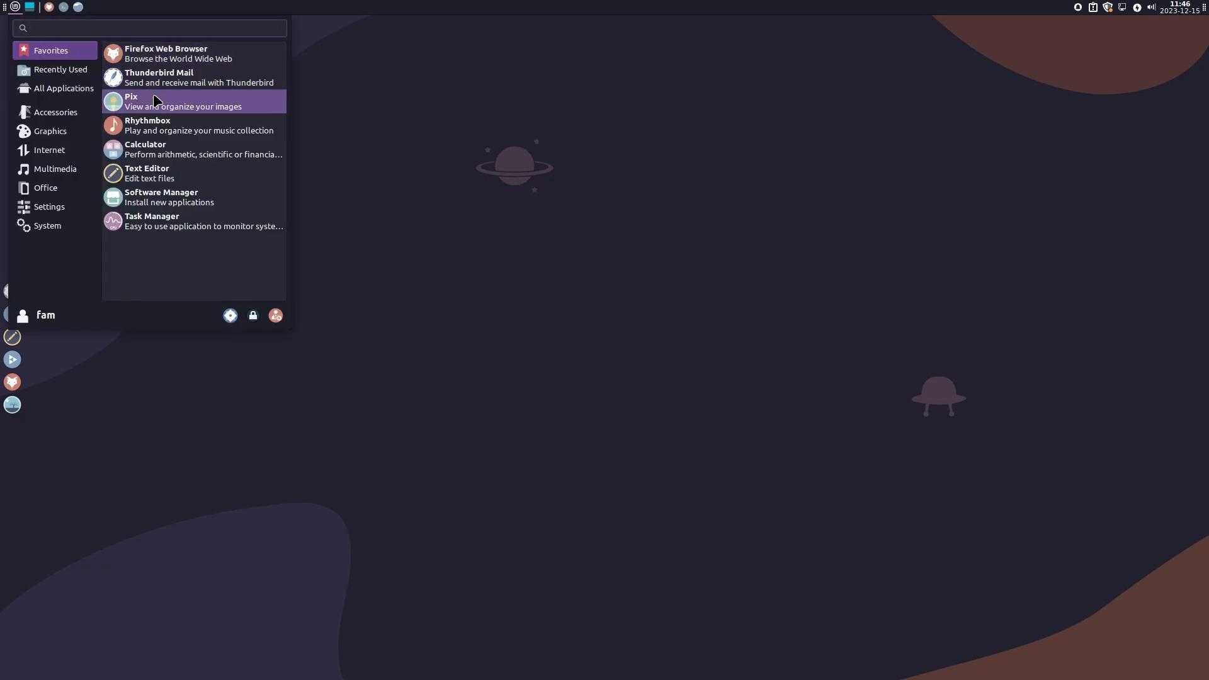
pyautogui.moveTo(155, 100); pyautogui.dragTo(11, 353)
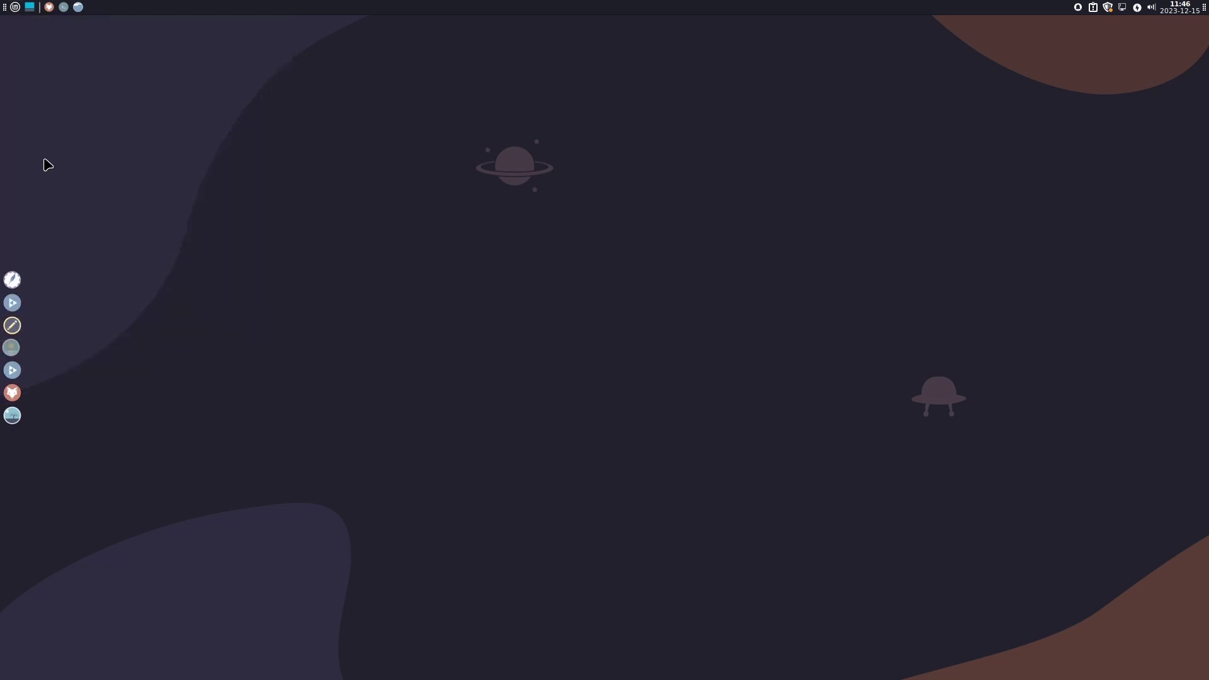
pyautogui.click(15, 7)
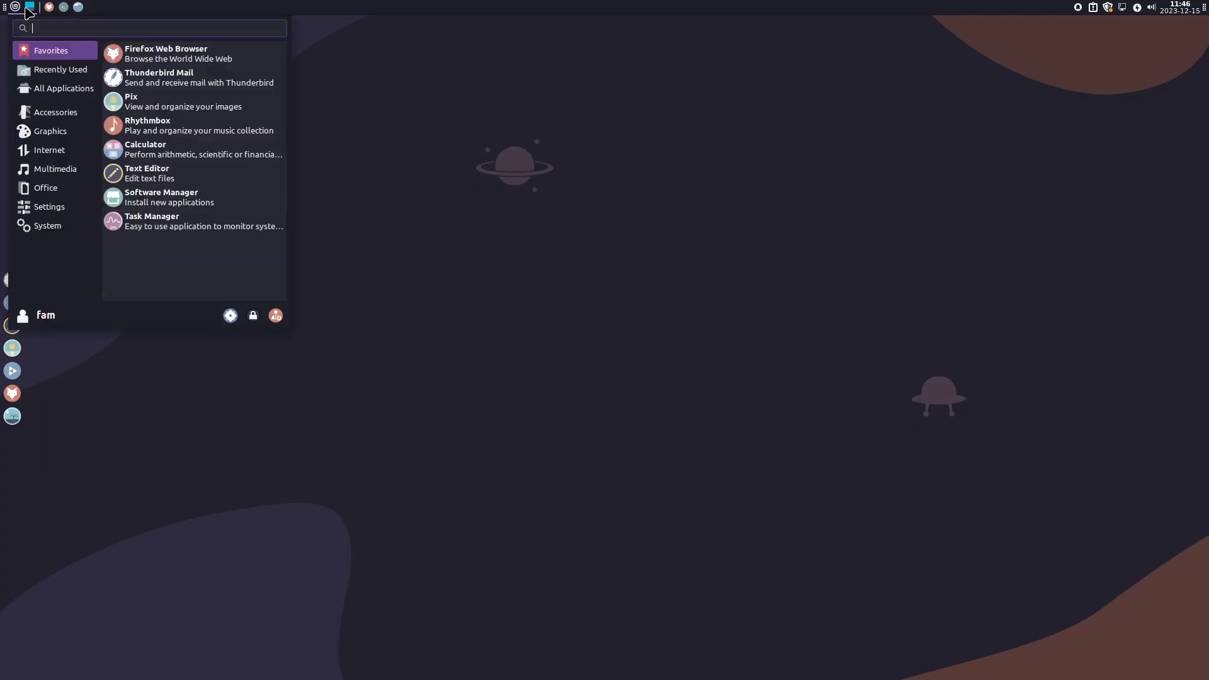
pyautogui.click(15, 7)
pyautogui.click(14, 7)
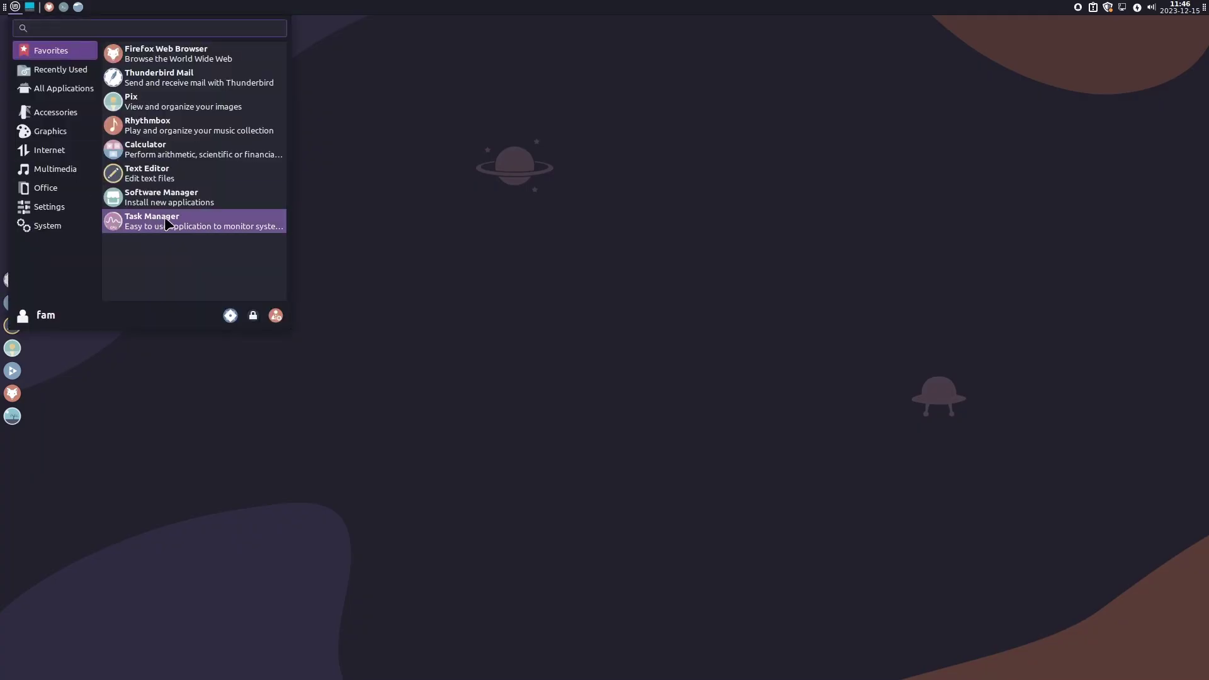
pyautogui.moveTo(165, 225); pyautogui.dragTo(12, 353)
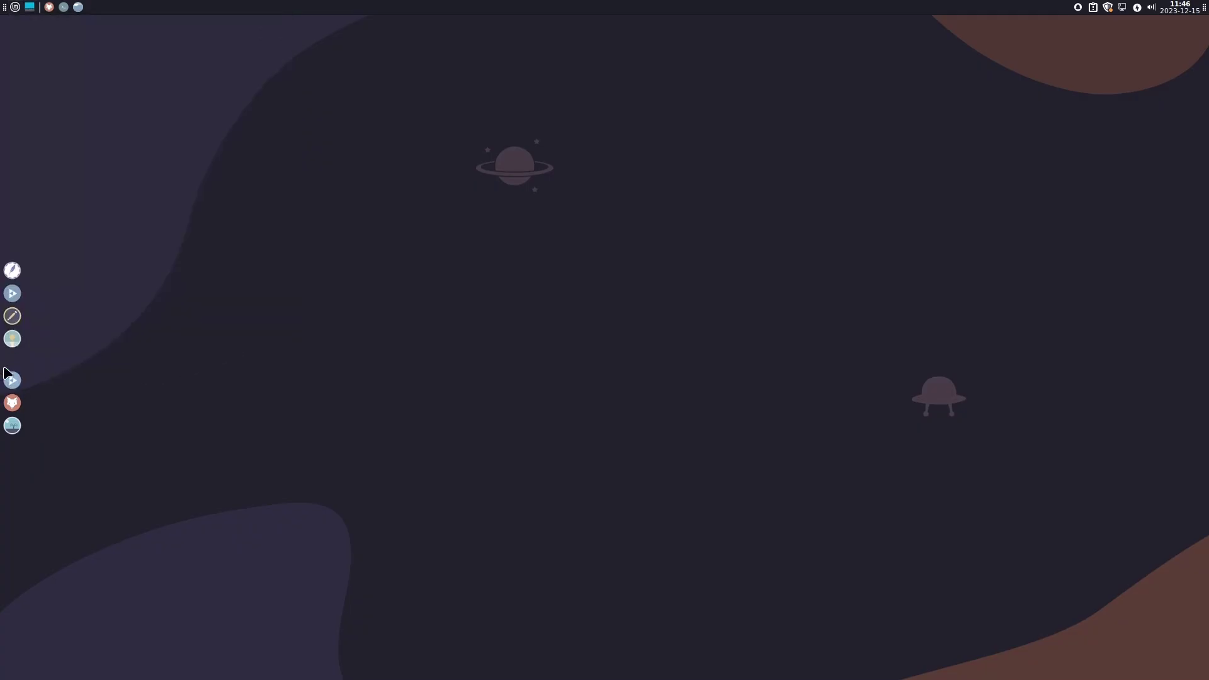
# Step: Add the Application Finder and Rhythmbox launchers from the applications list to the Plank dock
pyautogui.click(15, 7)
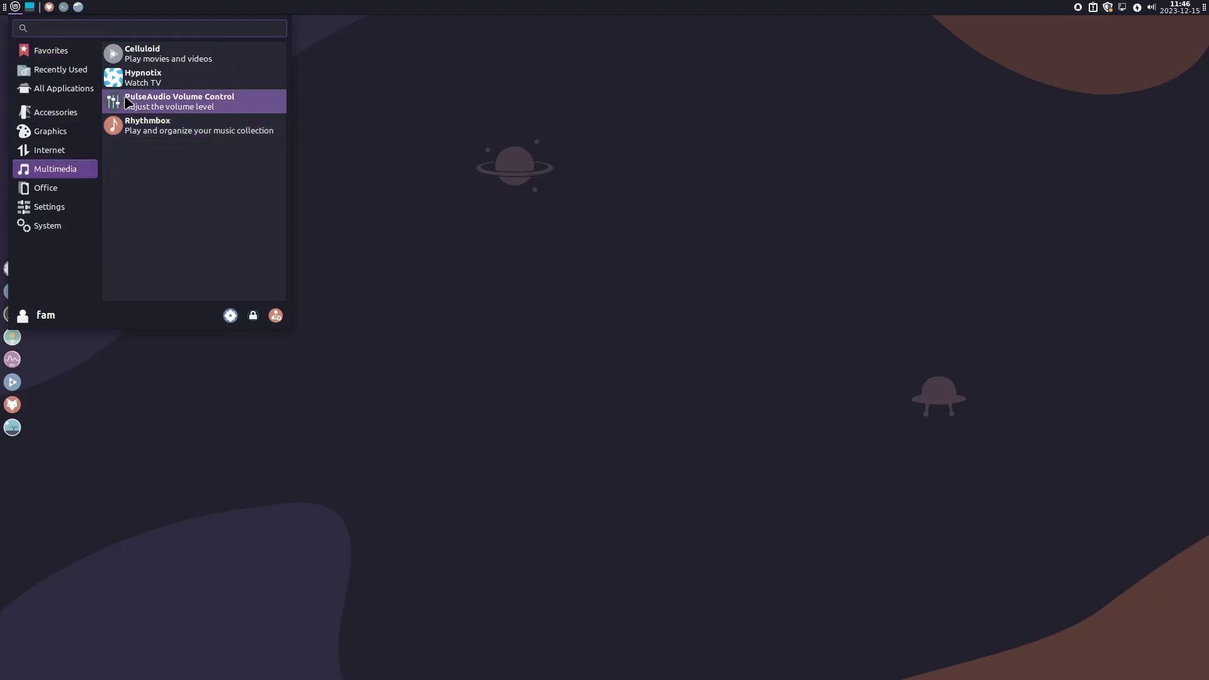
pyautogui.click(50, 89)
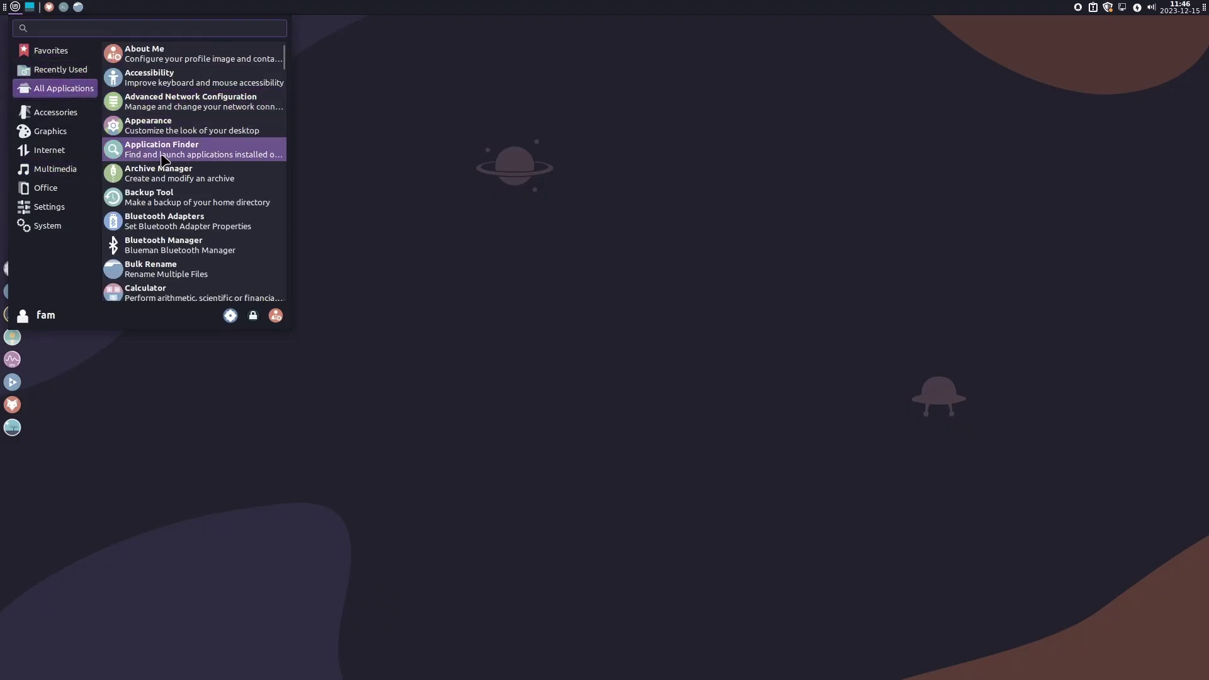
pyautogui.moveTo(162, 154); pyautogui.dragTo(9, 372)
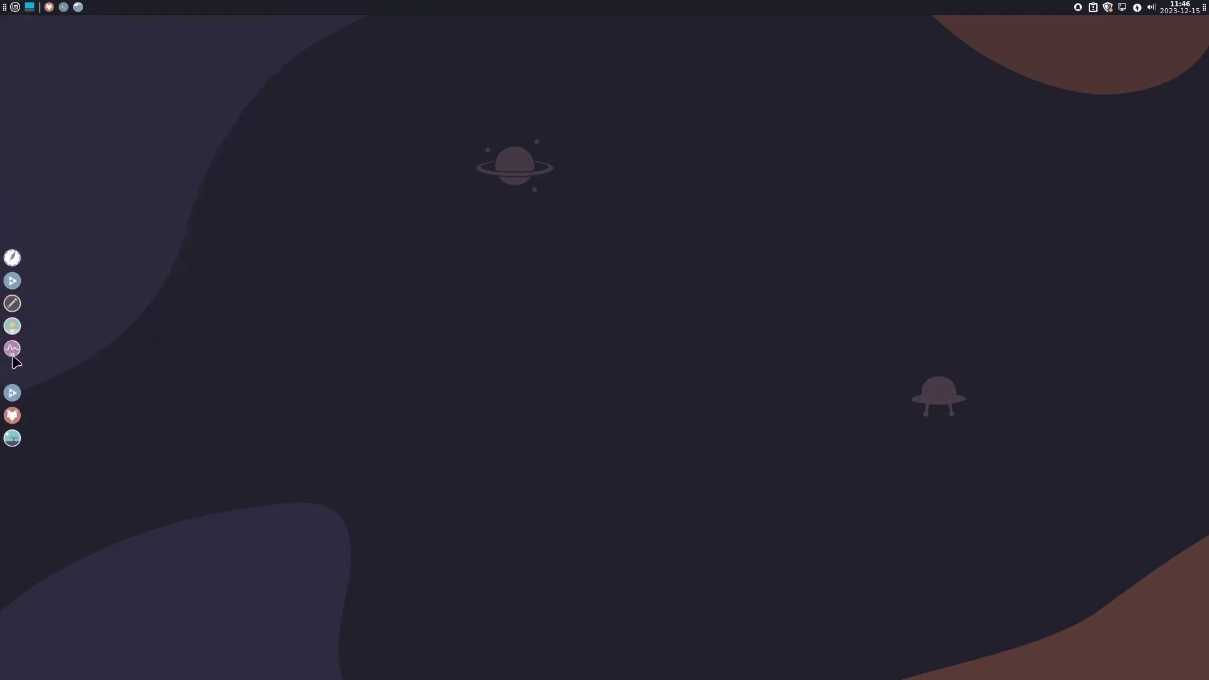
pyautogui.click(15, 7)
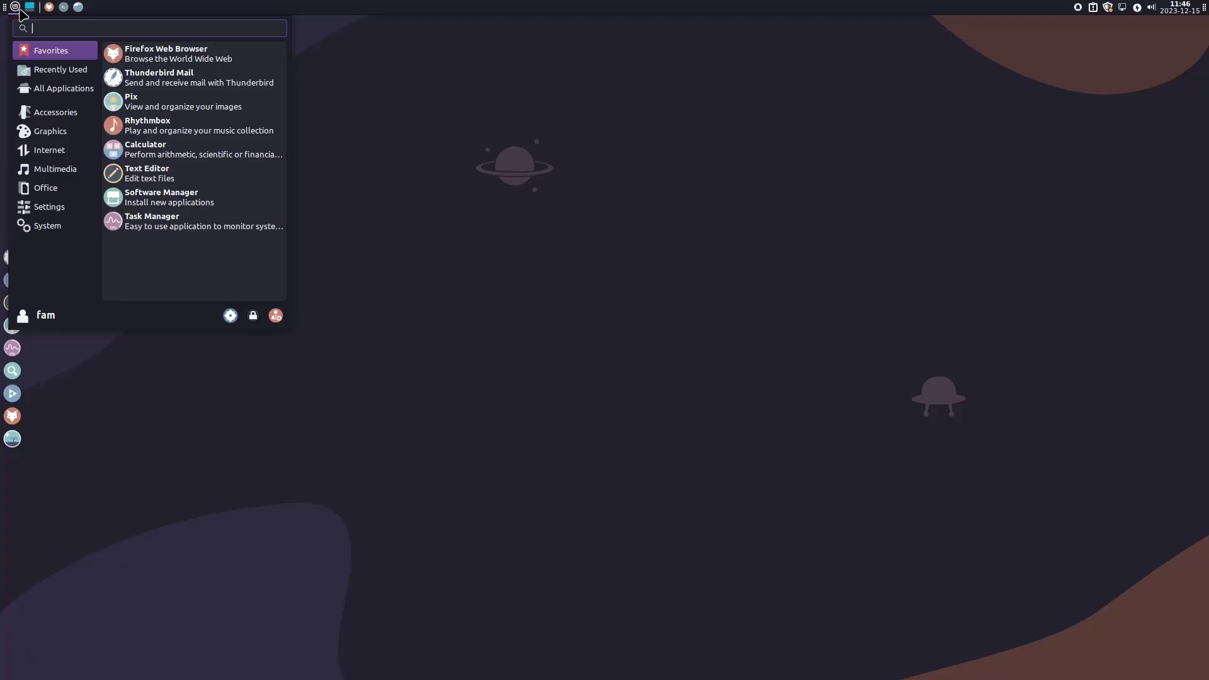
pyautogui.click(56, 168)
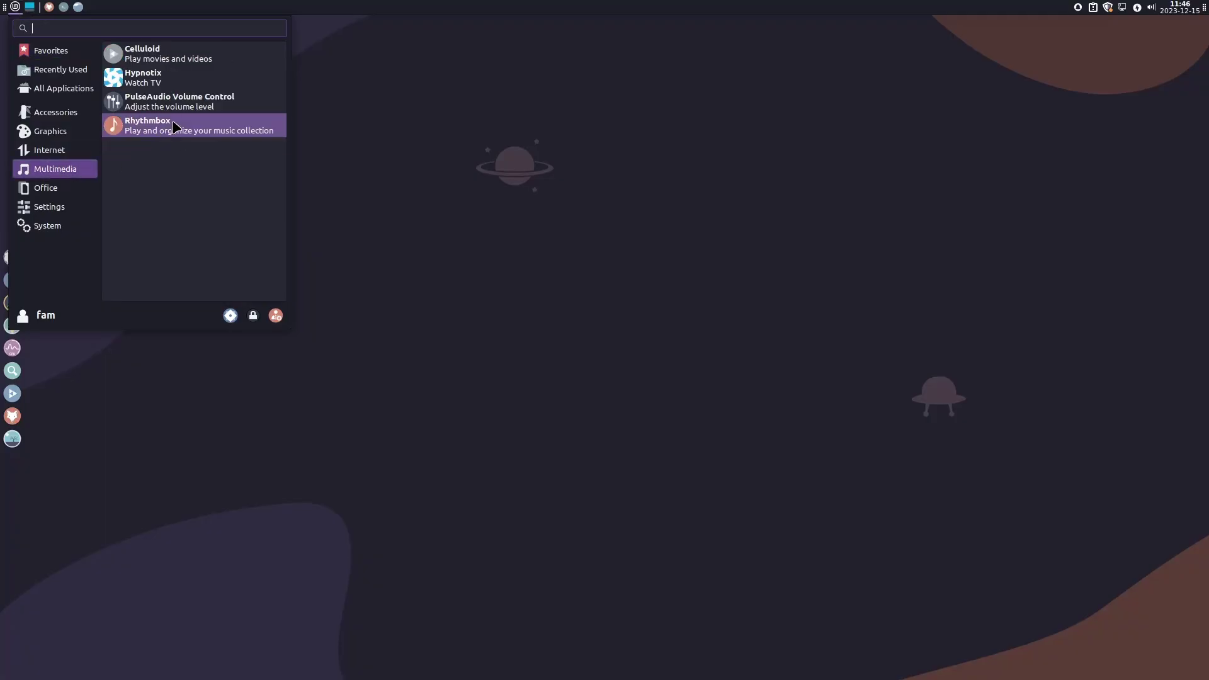
pyautogui.moveTo(174, 128); pyautogui.dragTo(14, 363)
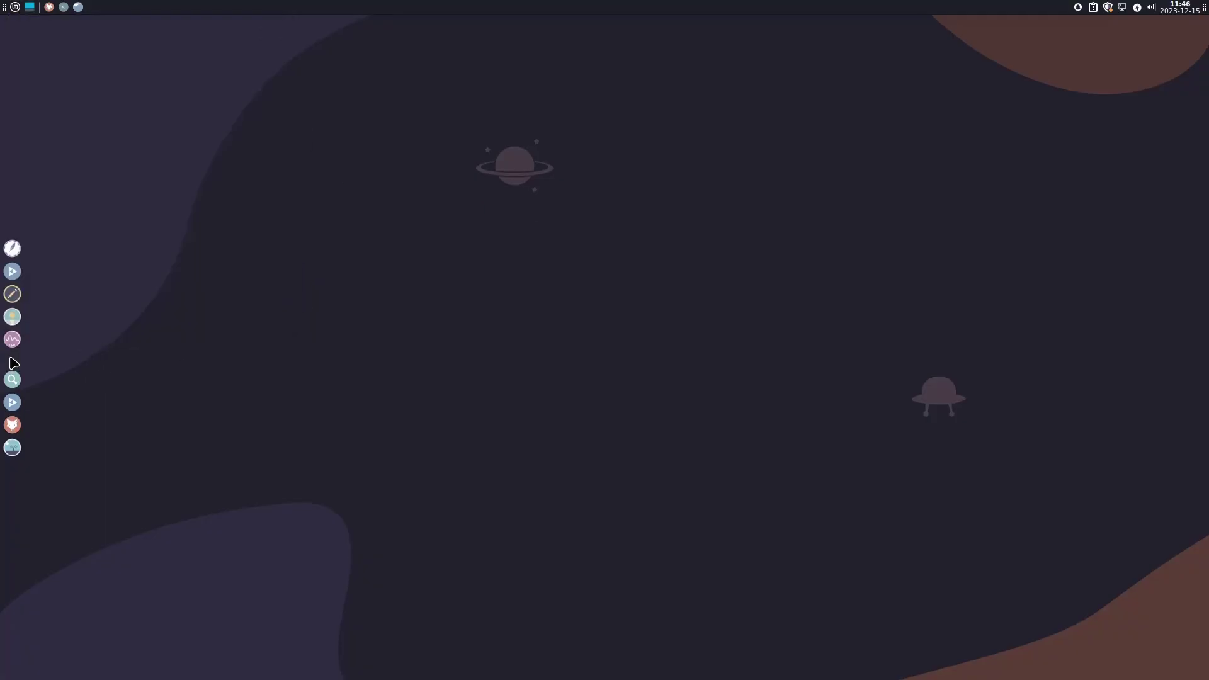
# Step: Add the Disks launcher from the Accessories applications to the Plank dock
pyautogui.click(15, 7)
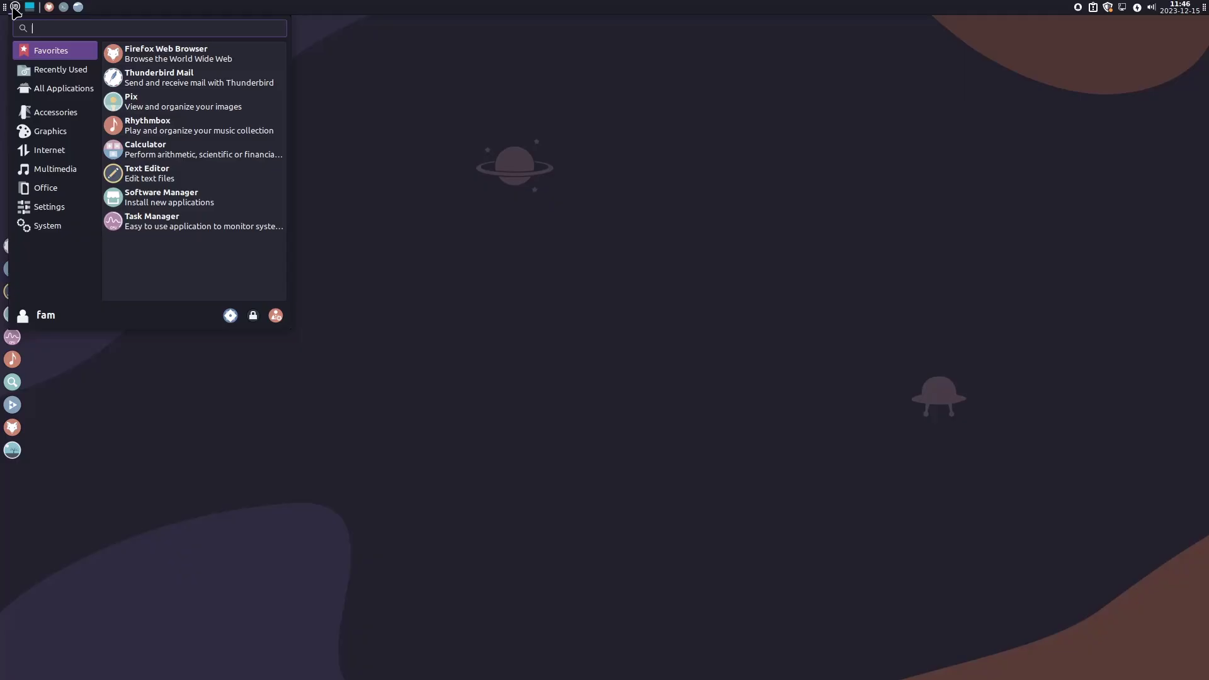
pyautogui.click(33, 134)
pyautogui.click(44, 119)
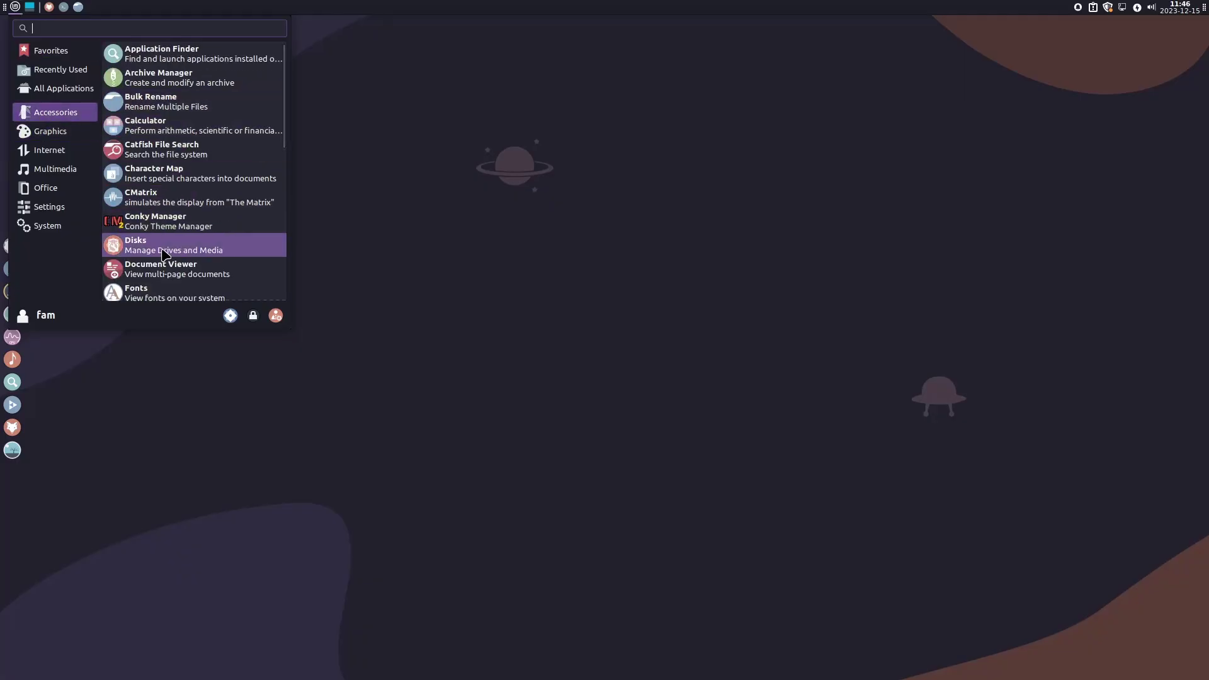
pyautogui.moveTo(165, 254); pyautogui.dragTo(5, 299)
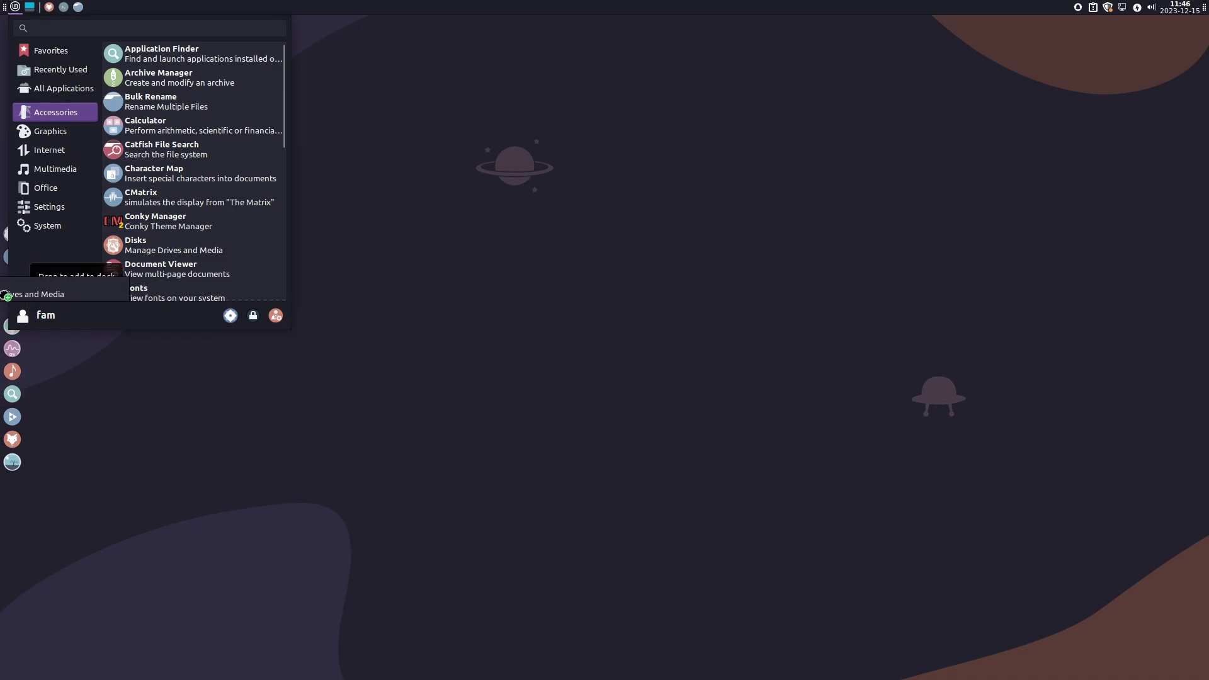
pyautogui.click(15, 7)
pyautogui.click(33, 149)
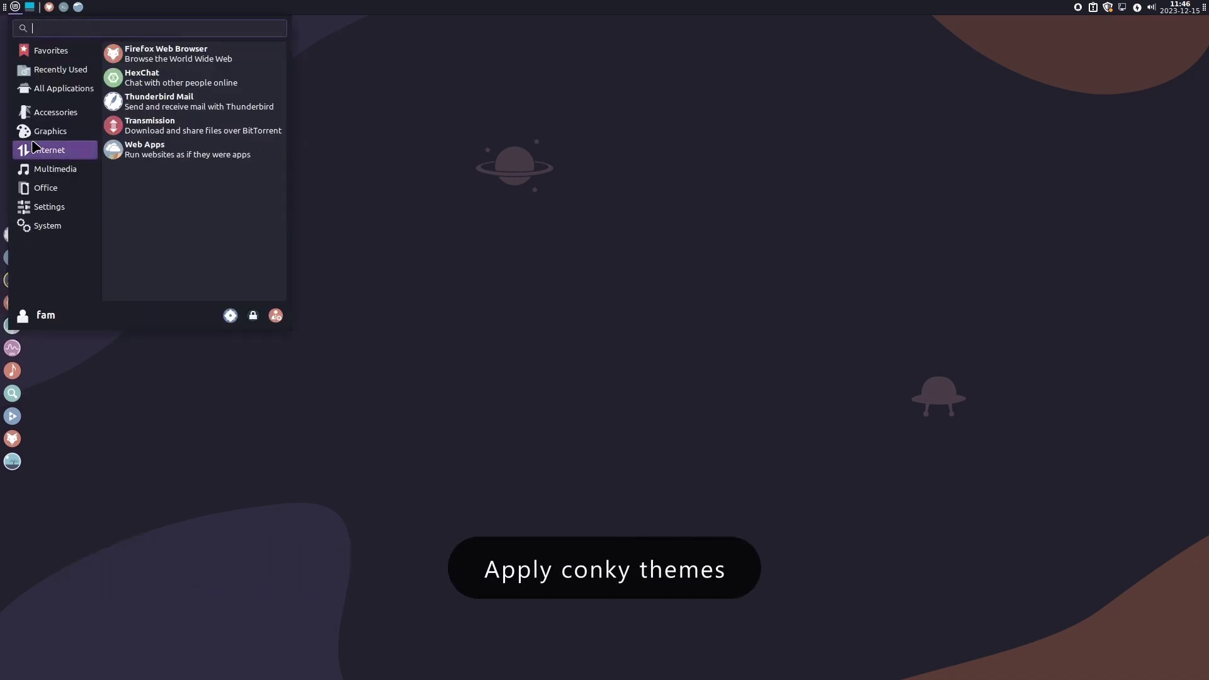
# Step: Open Conky Manager and enable running Conky at system startup in its application settings
pyautogui.click(15, 7)
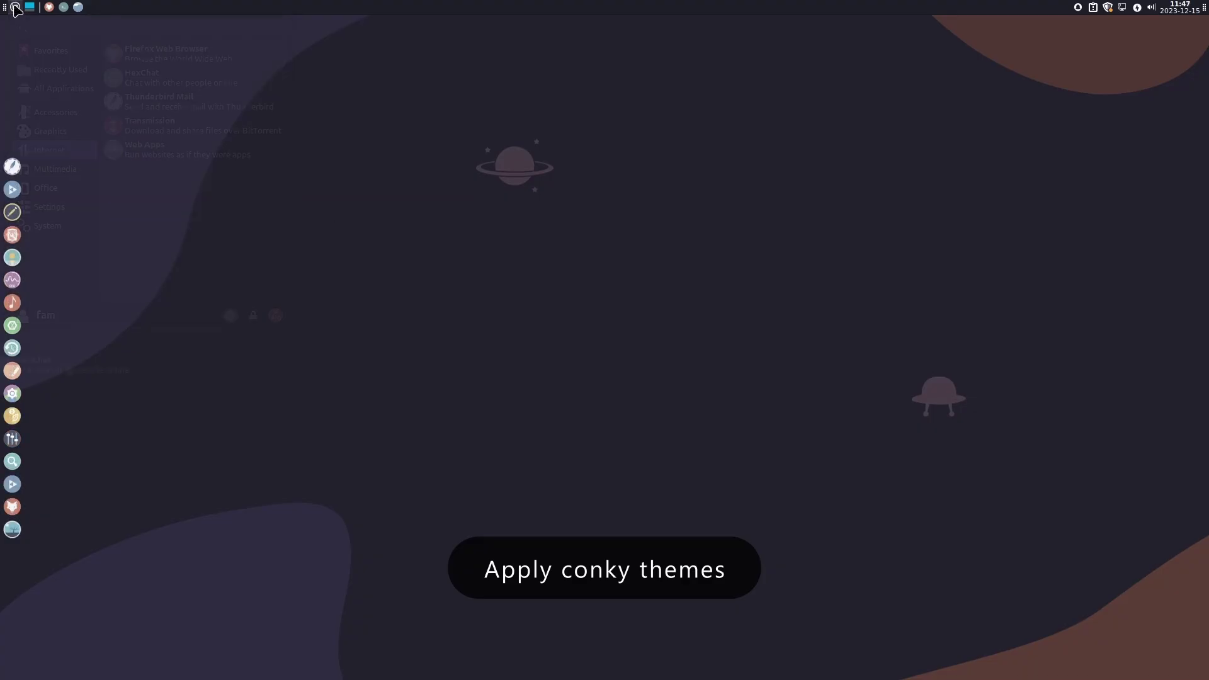
pyautogui.click(15, 7)
pyautogui.write('c')
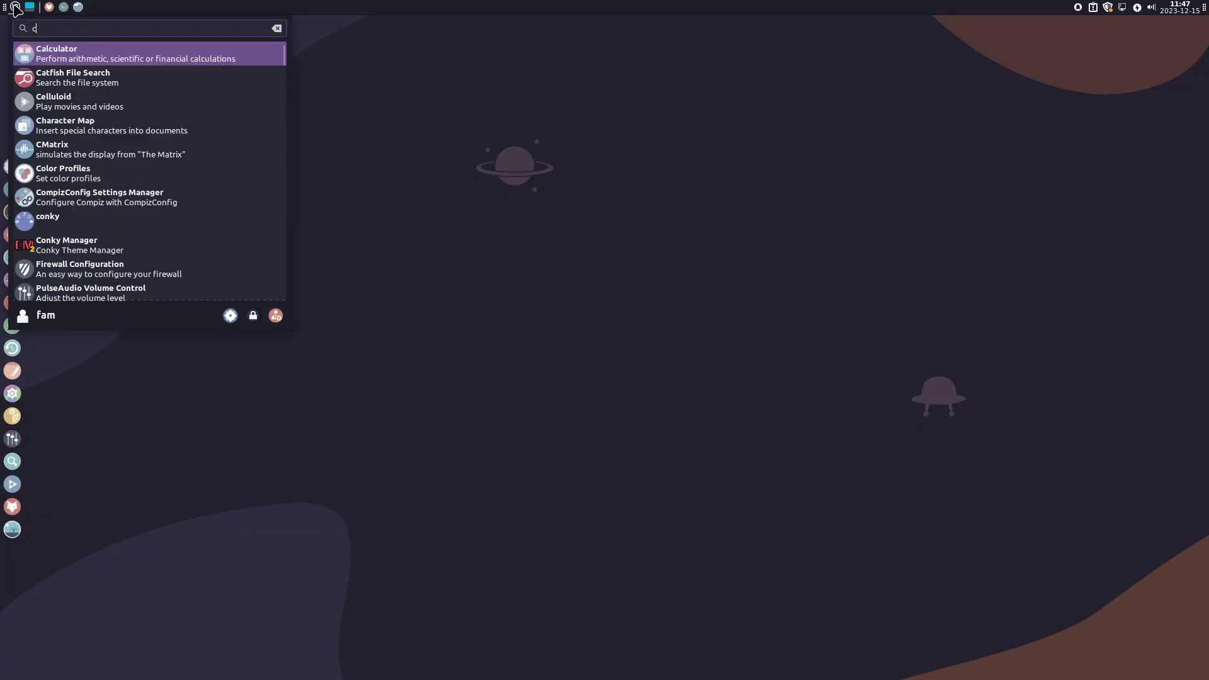
pyautogui.click(85, 251)
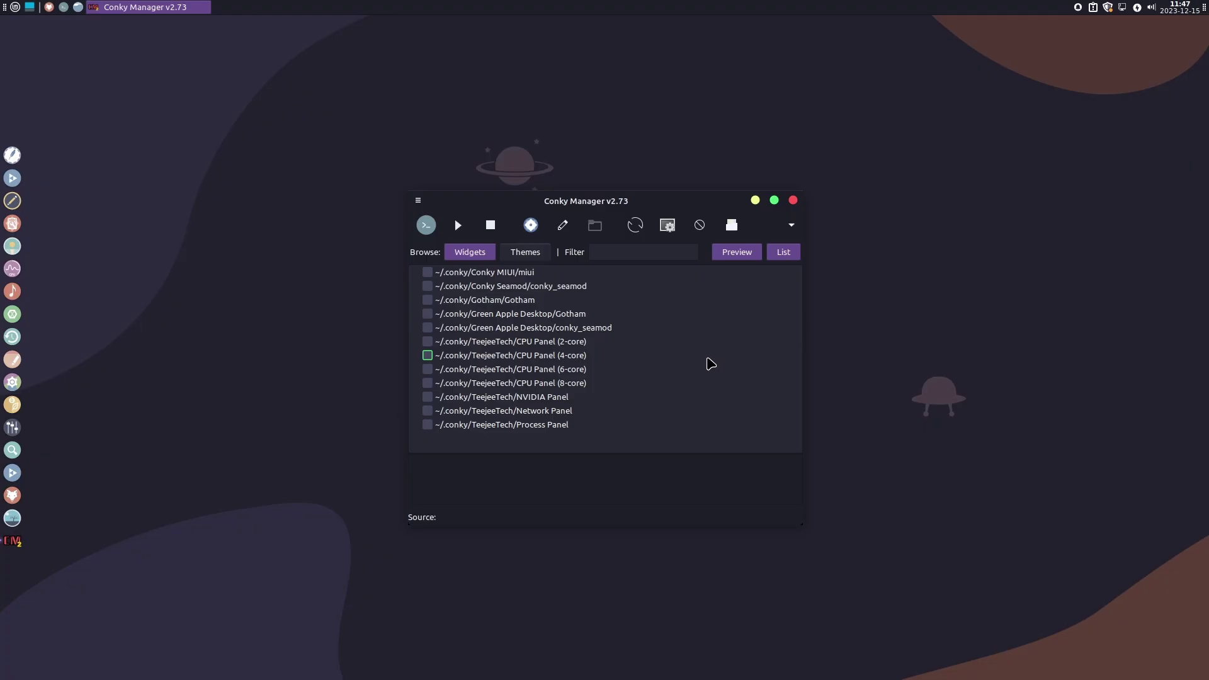
pyautogui.click(791, 225)
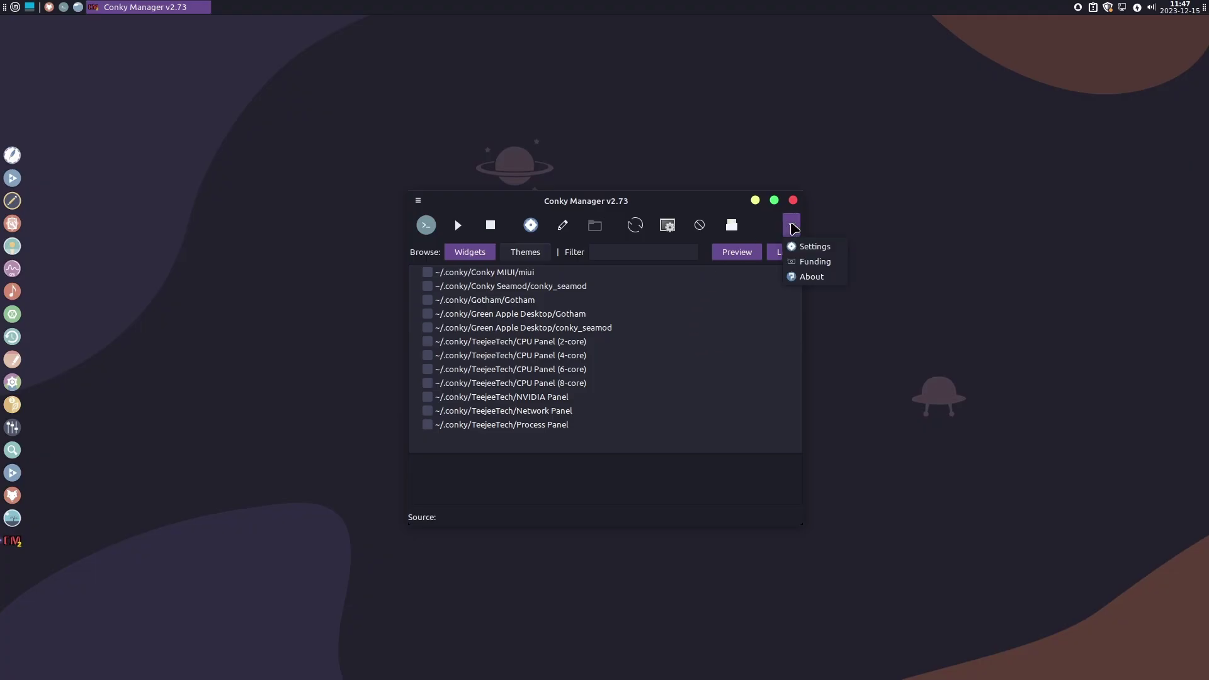
pyautogui.click(812, 247)
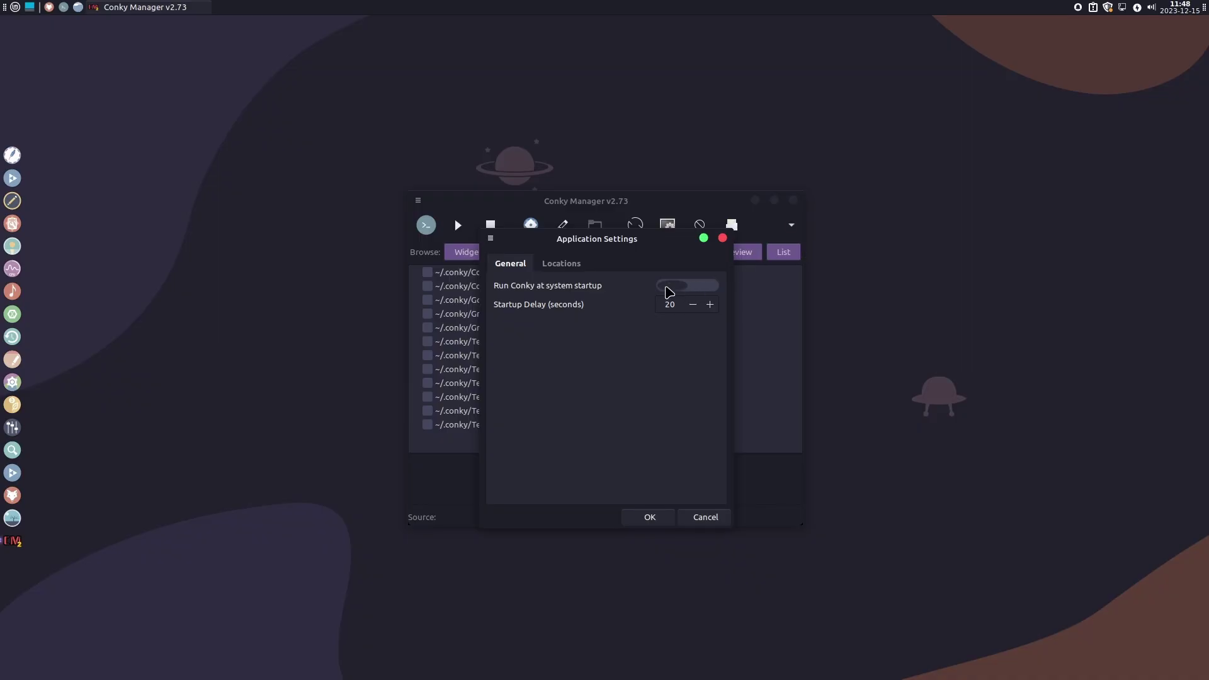
pyautogui.click(667, 286)
# Step: Start adding another Conky theme search location and show hidden files in the directory chooser
pyautogui.click(562, 264)
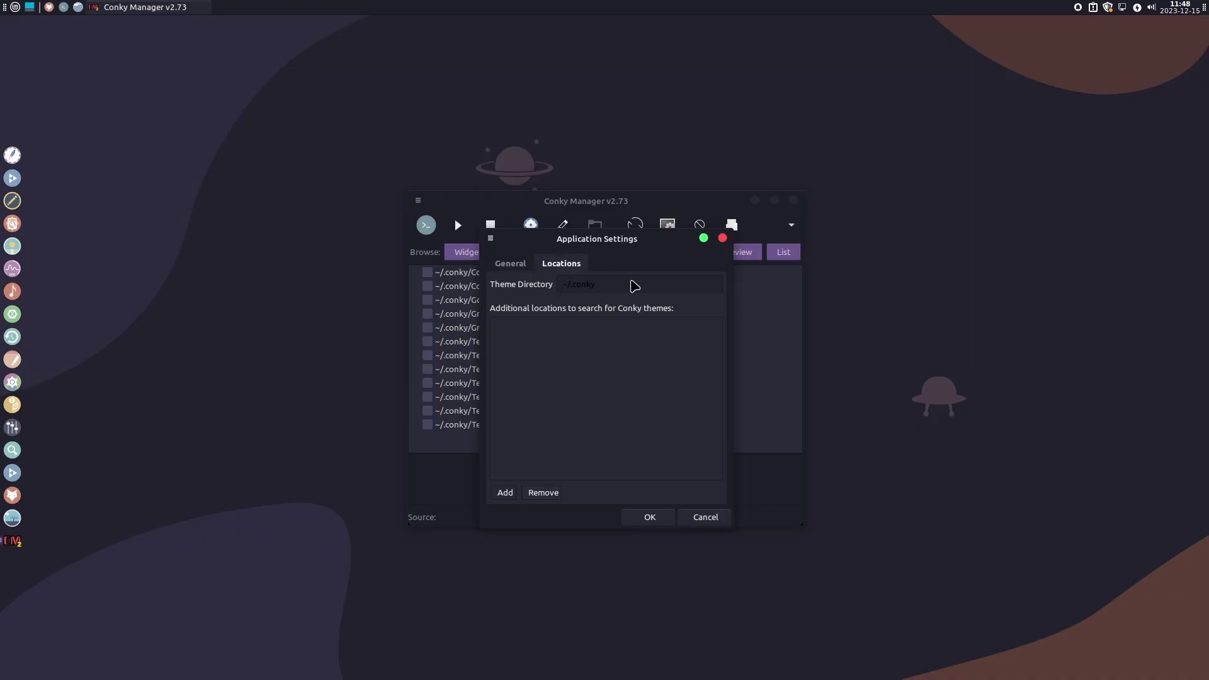
pyautogui.click(505, 493)
pyautogui.rightClick(559, 294)
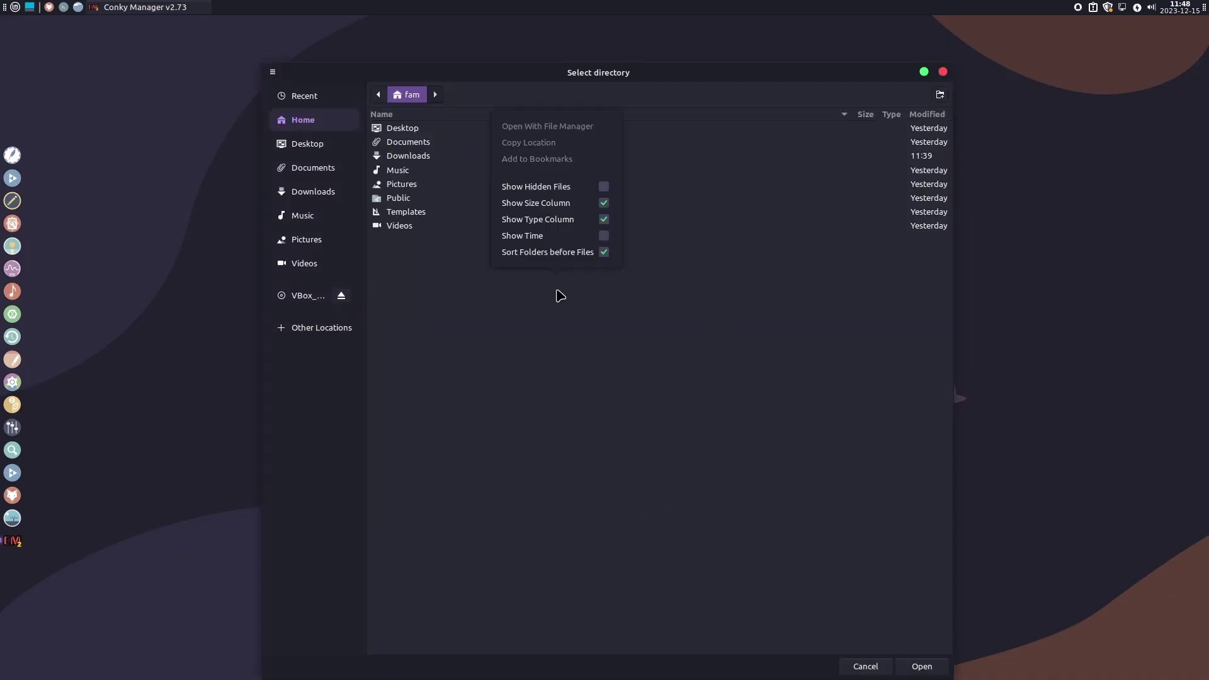
pyautogui.click(603, 186)
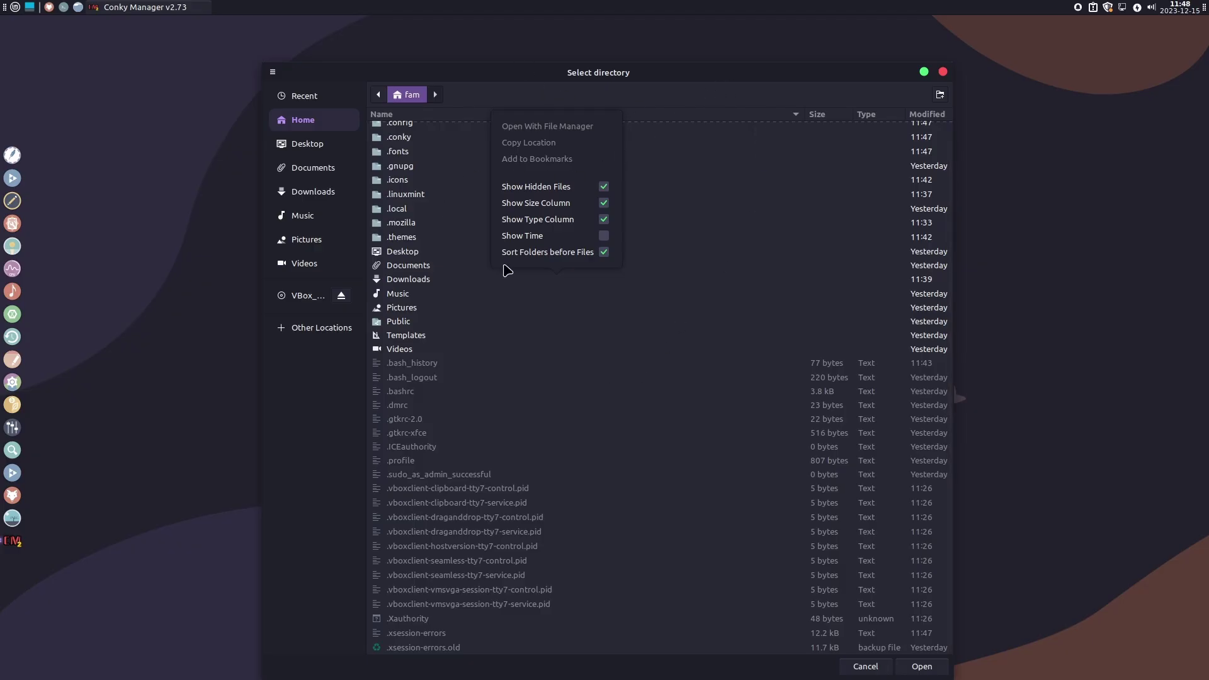
pyautogui.press('Escape')
pyautogui.scroll(1, 535, 175)
# Step: Add the ~/.config/conky folder as a theme search location, save the settings and refresh the widget list
pyautogui.click(406, 144)
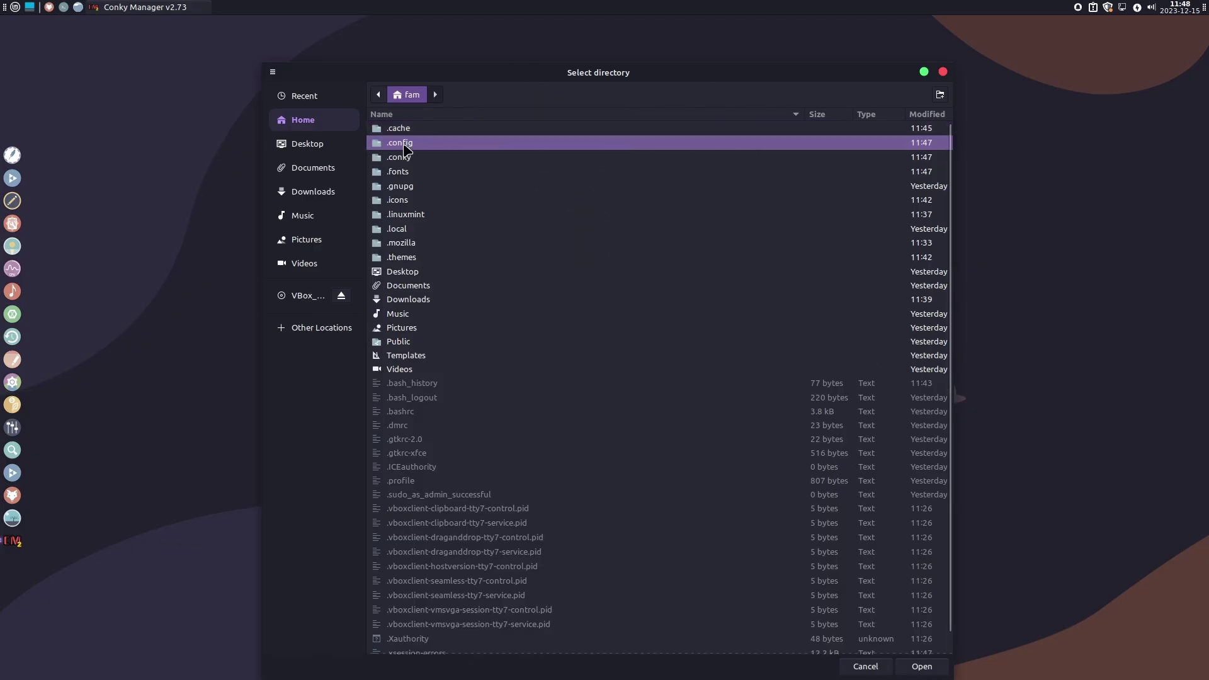
pyautogui.doubleClick(405, 143)
pyautogui.click(409, 158)
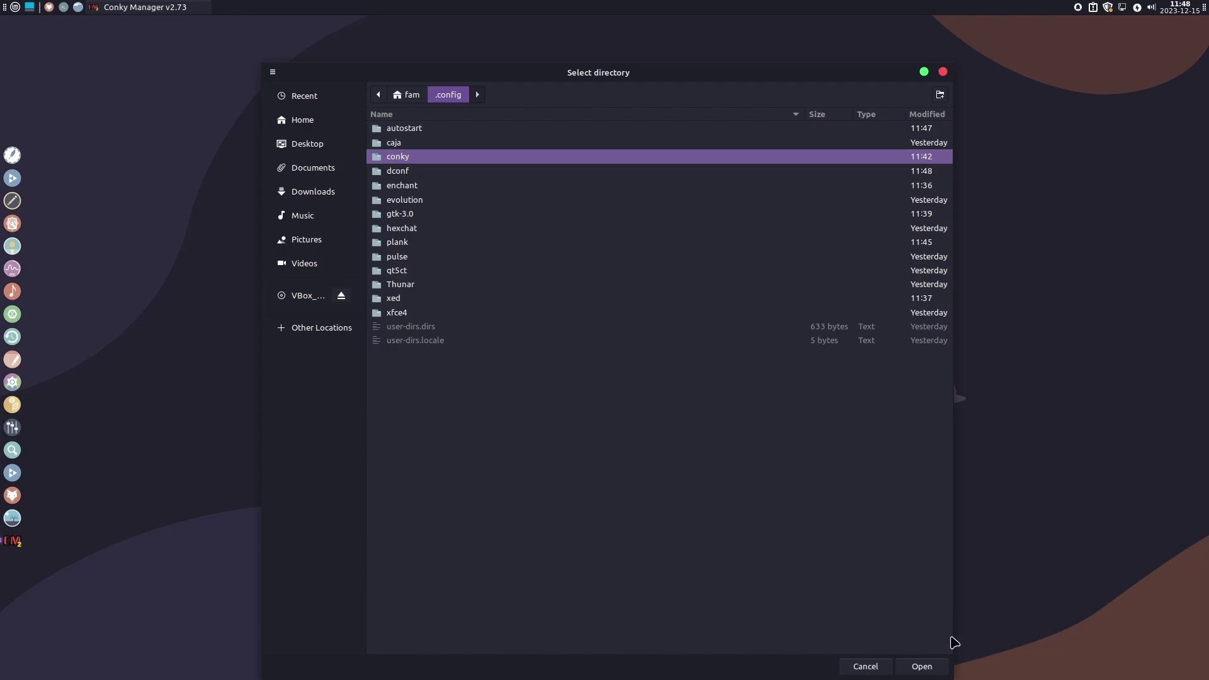
pyautogui.click(926, 665)
pyautogui.click(560, 325)
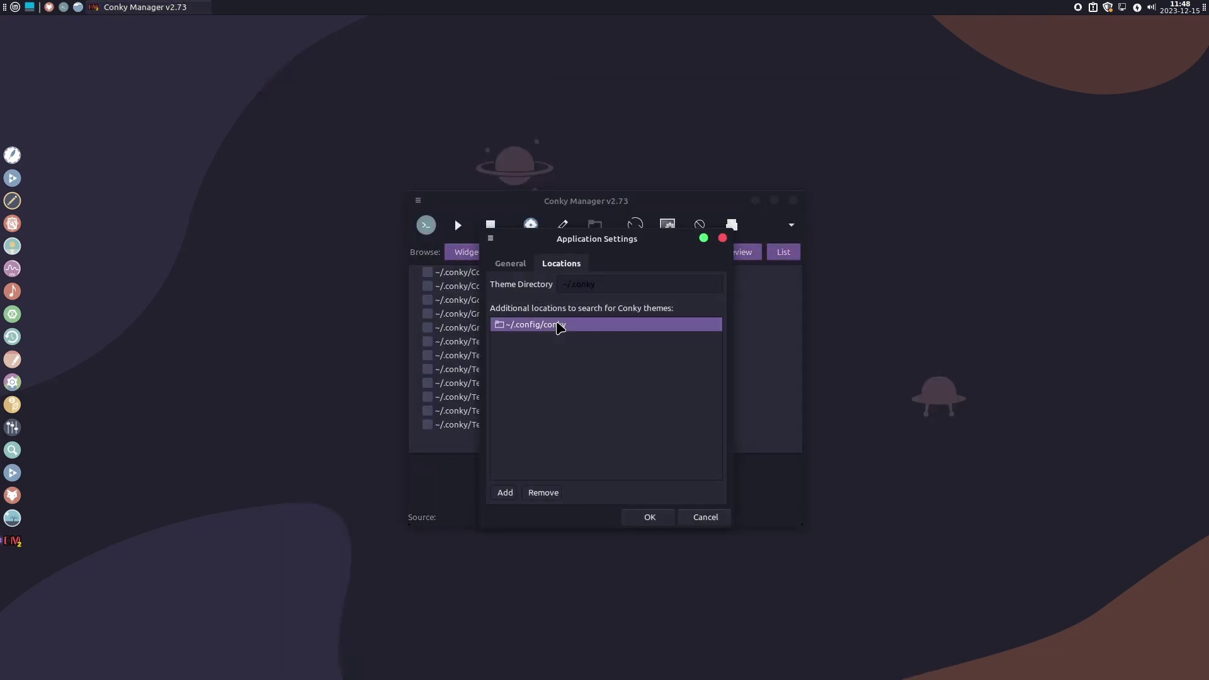
pyautogui.click(648, 516)
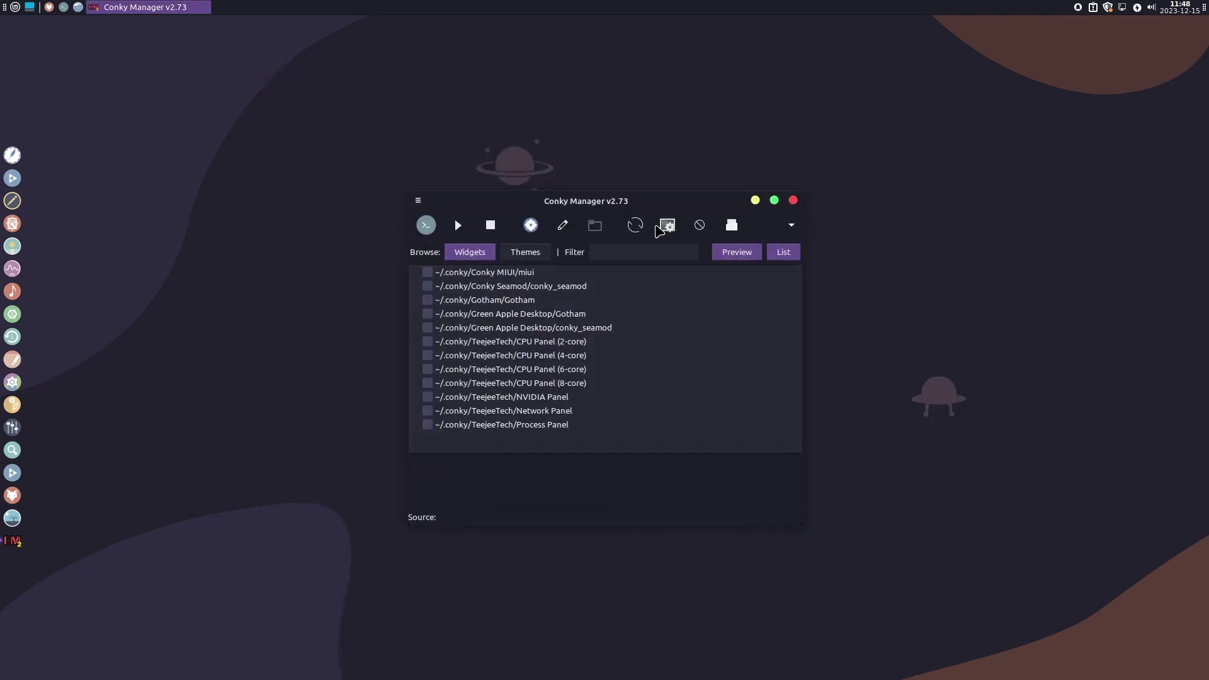
pyautogui.click(634, 224)
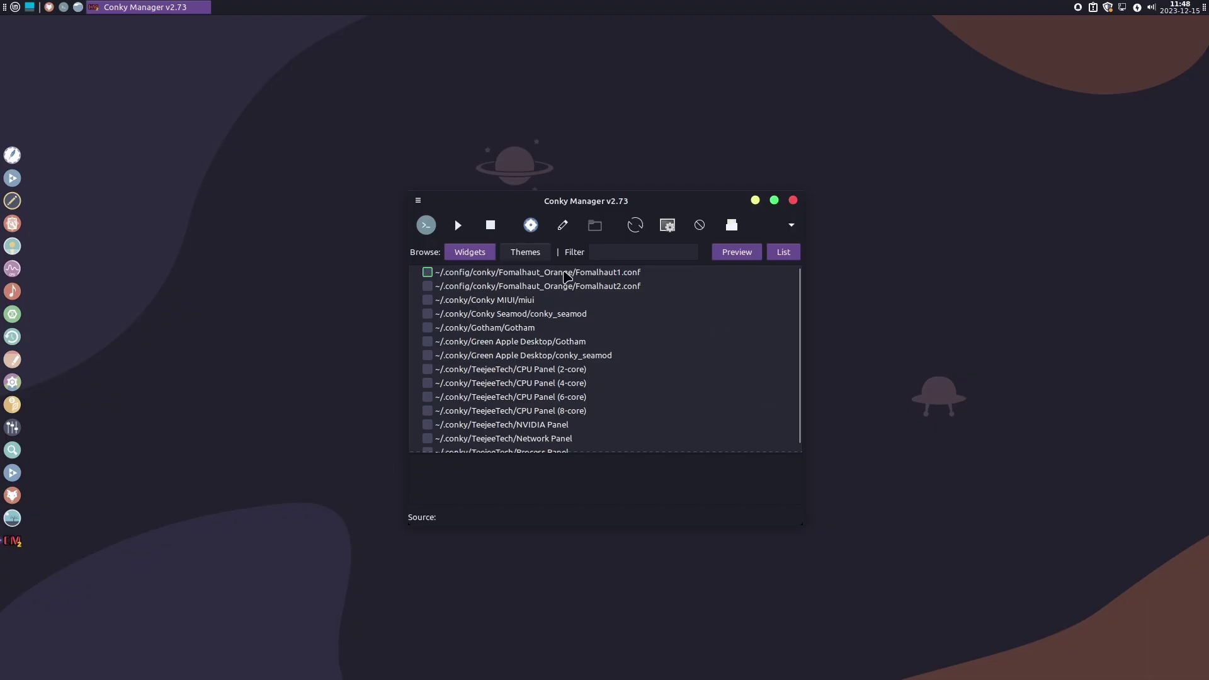
# Step: Enable the Fomalhaut_Orange widgets Fomalhaut1.conf and Fomalhaut2.conf, then close Conky Manager
pyautogui.click(427, 272)
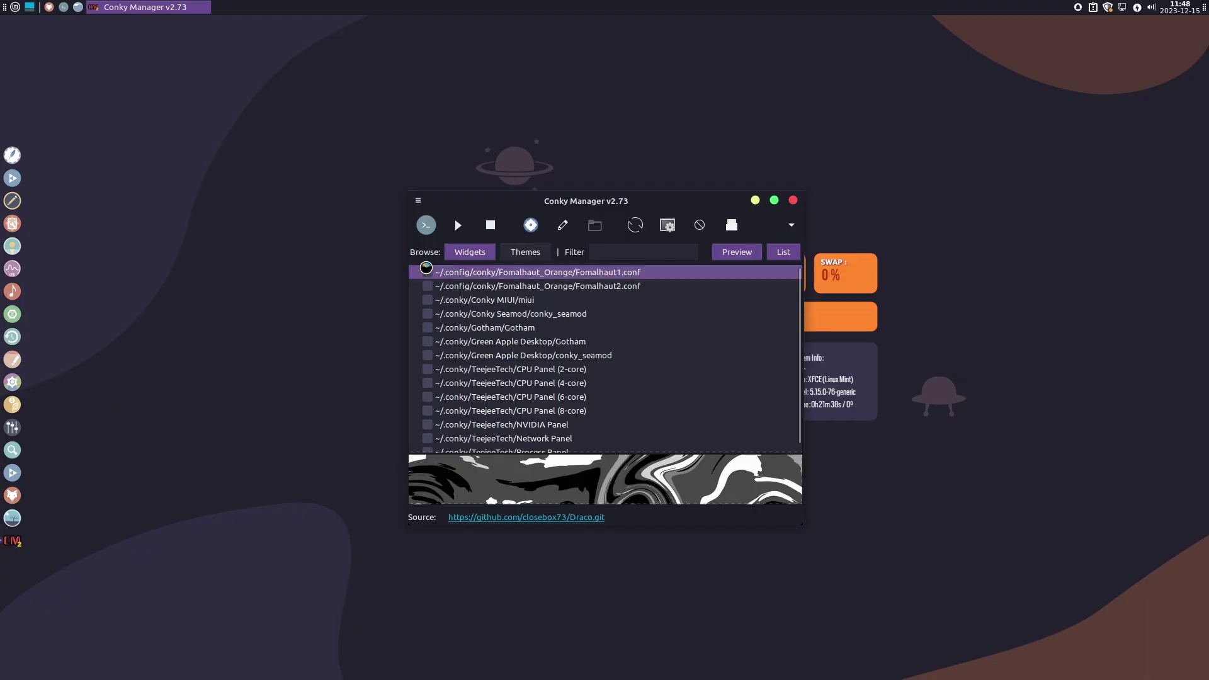
pyautogui.click(425, 284)
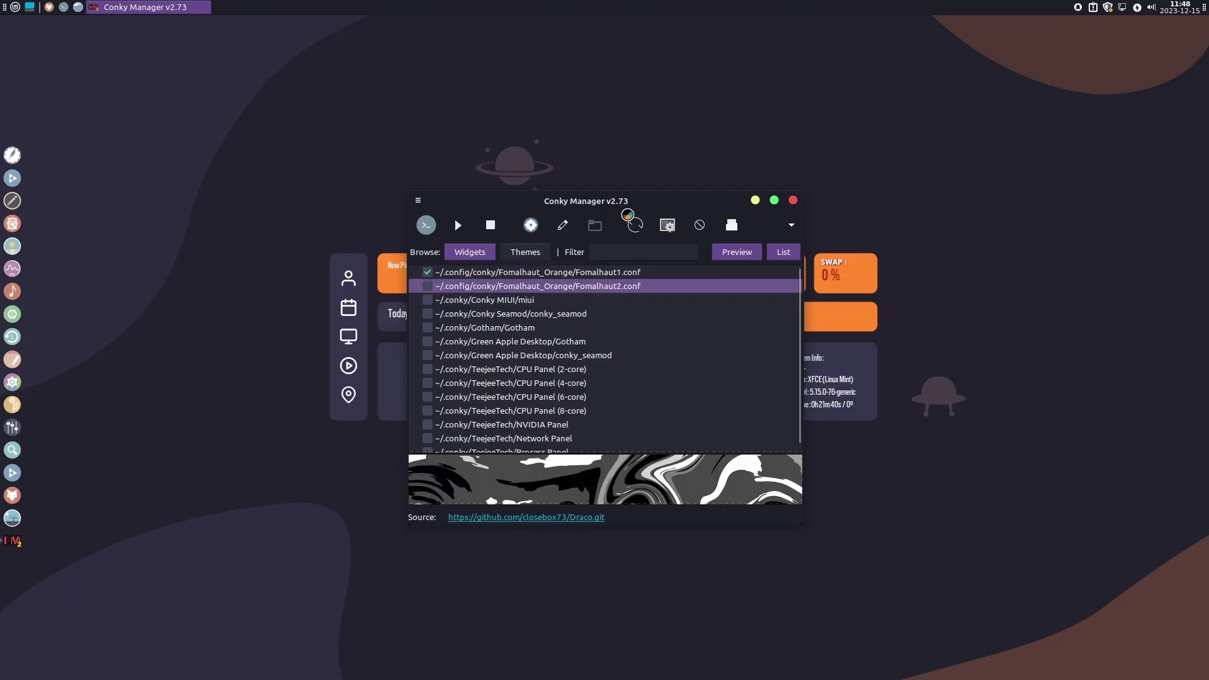
pyautogui.moveTo(661, 196)
pyautogui.mouseDown()
pyautogui.moveTo(986, 212)
pyautogui.moveTo(846, 241)
pyautogui.mouseUp()
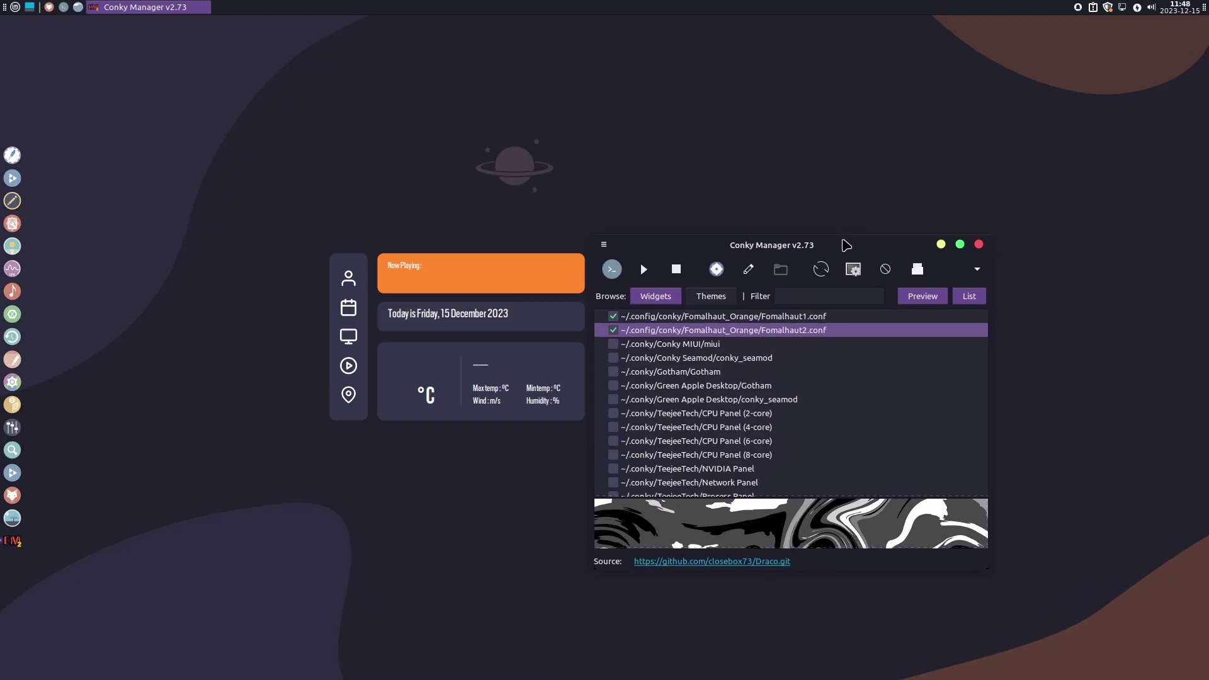
pyautogui.click(978, 244)
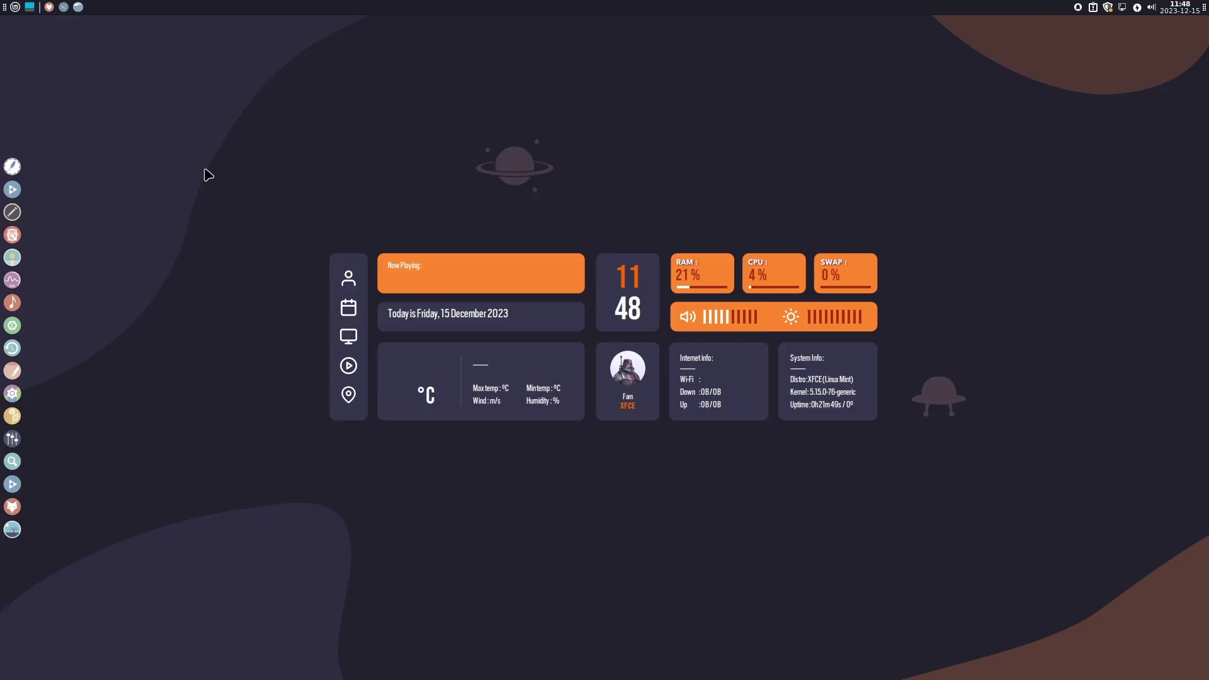
# Step: Open Session and Startup and show its list of applications that start automatically
pyautogui.click(16, 7)
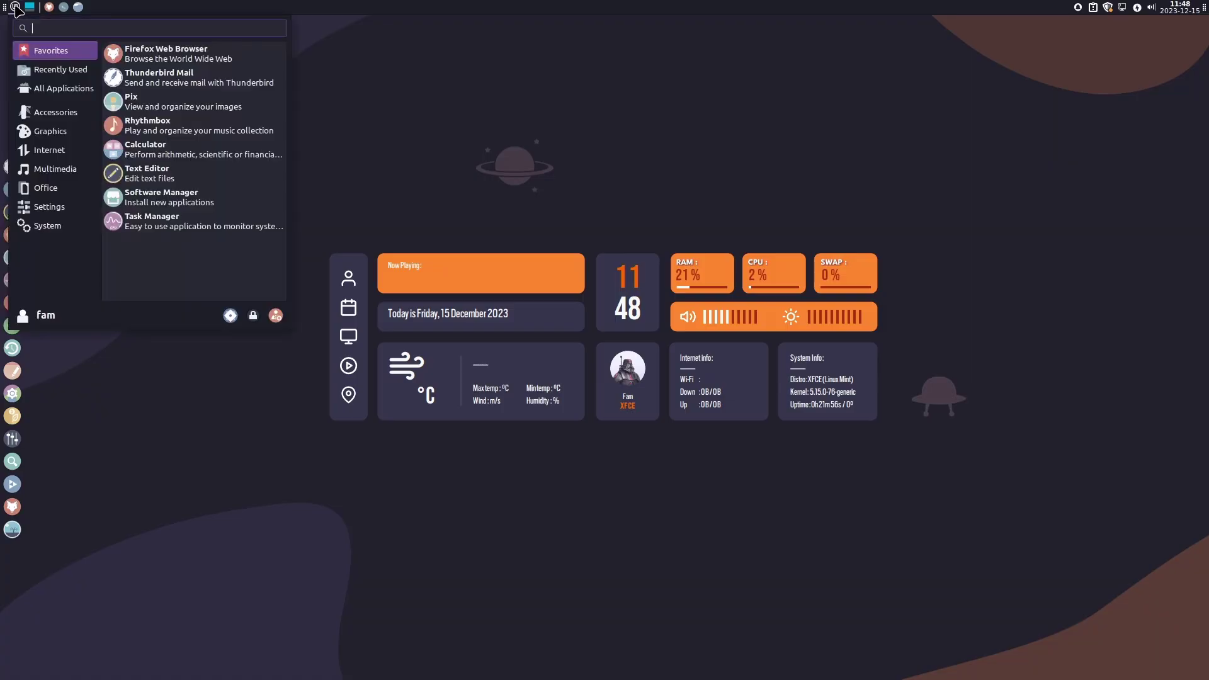
pyautogui.write('star')
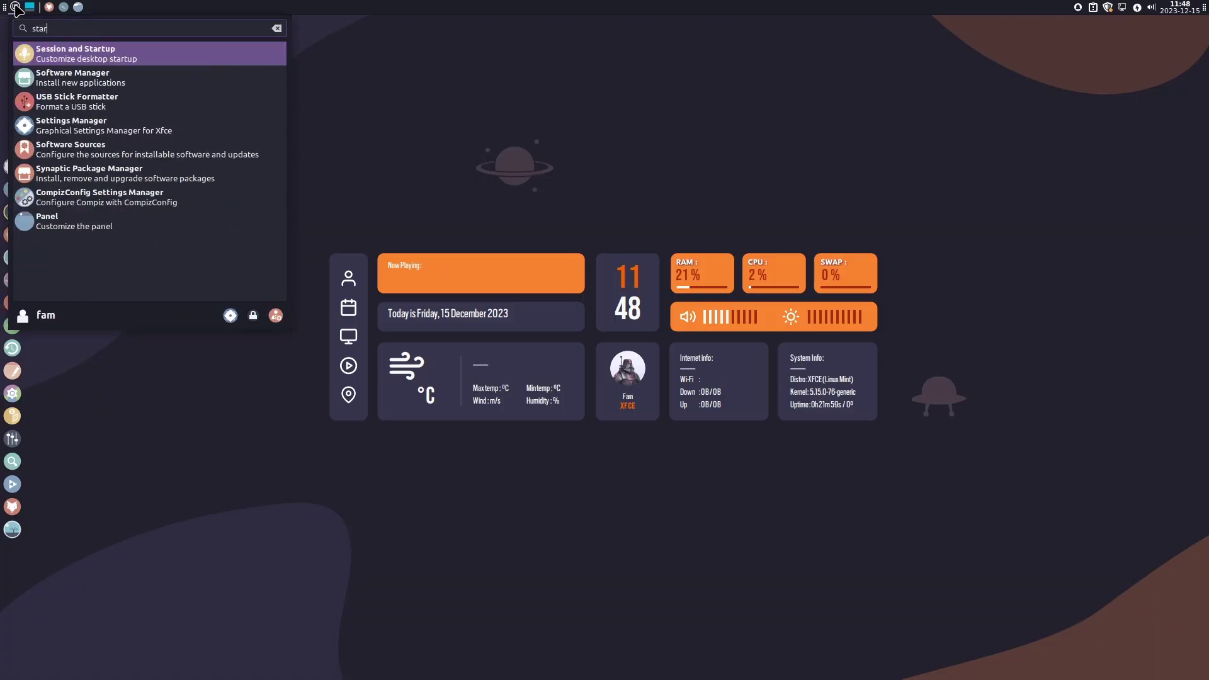
pyautogui.press('Return')
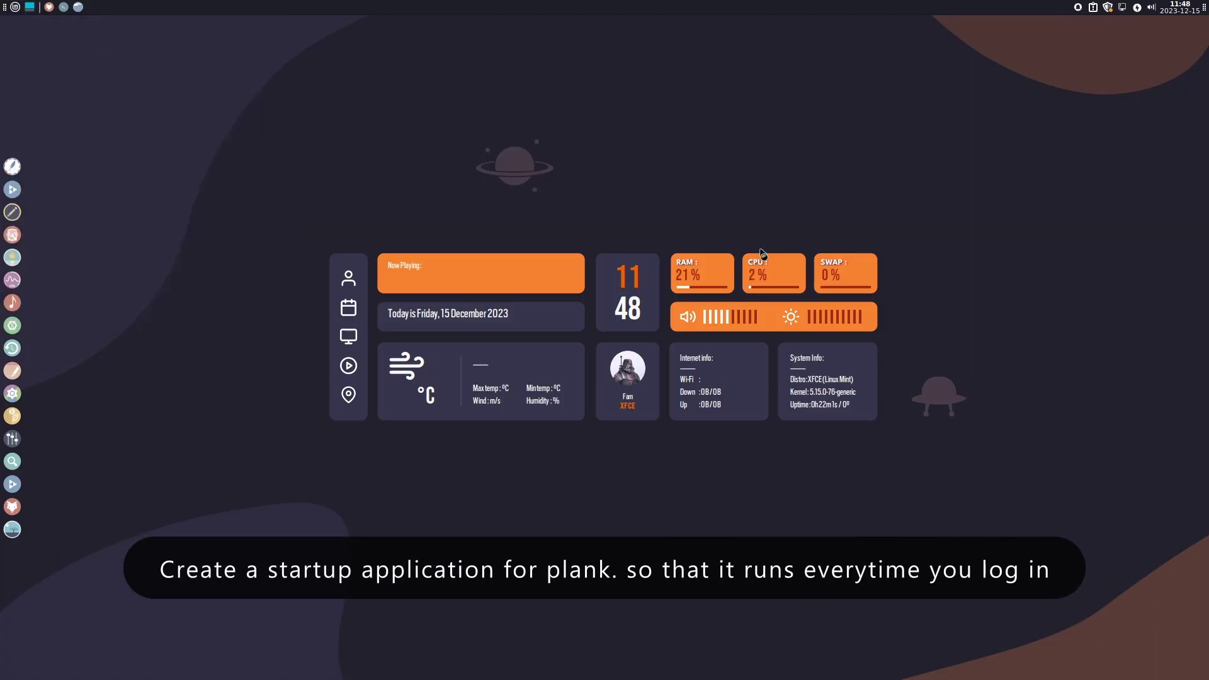
pyautogui.click(520, 197)
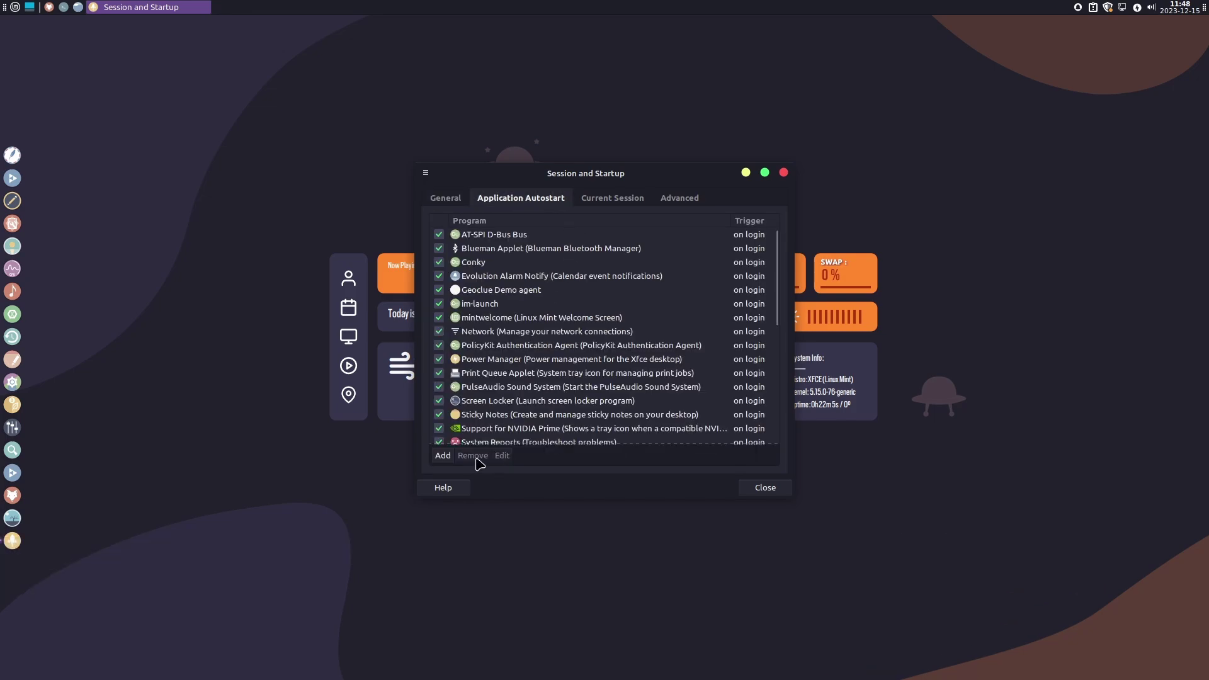
# Step: Add an autostart entry with plank as its name and command, triggered on login, and check it in the list
pyautogui.click(442, 455)
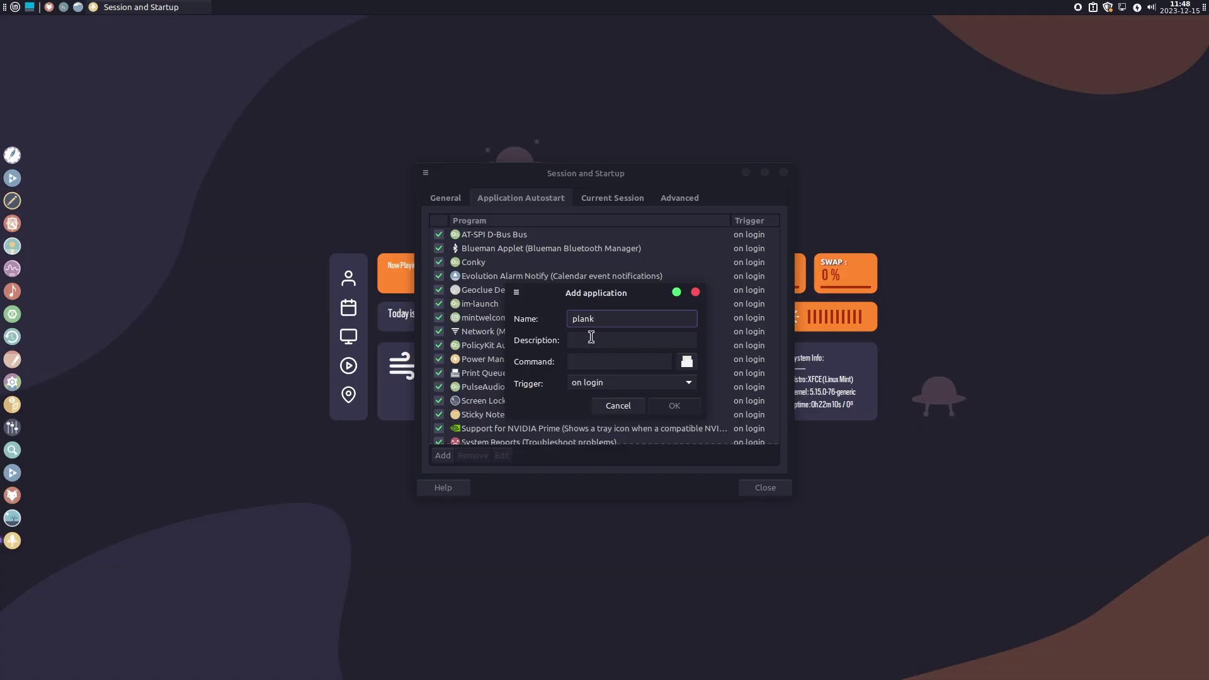
pyautogui.click(592, 342)
pyautogui.click(595, 361)
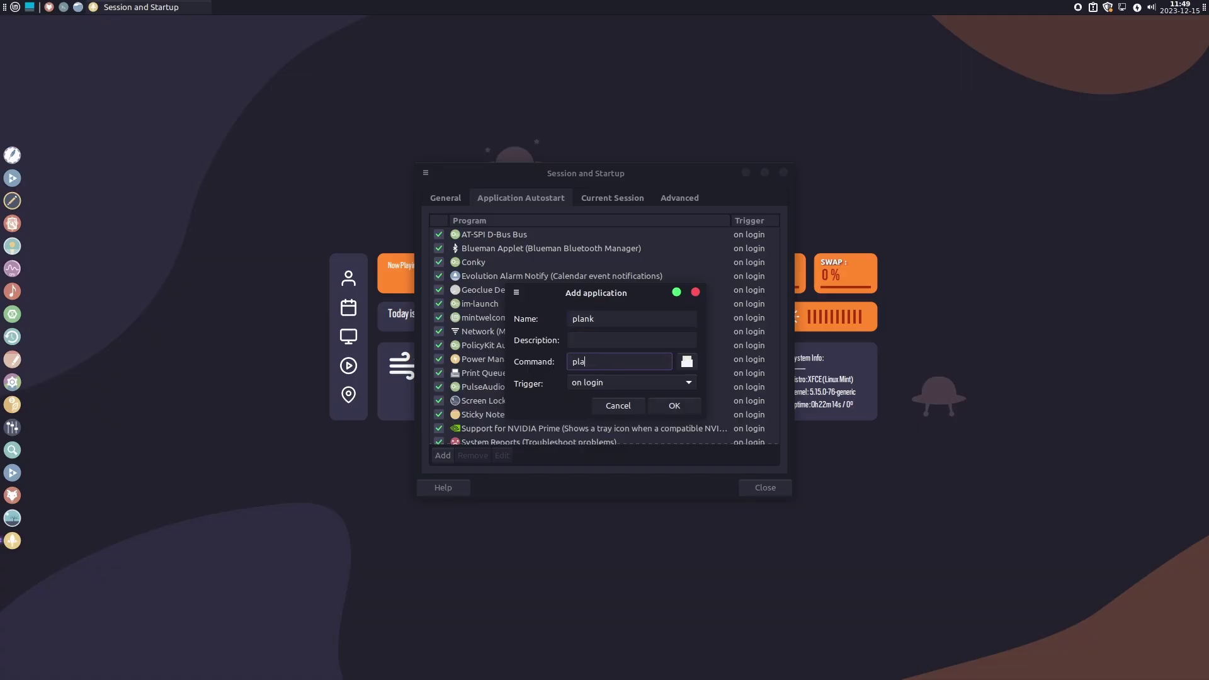
pyautogui.click(674, 406)
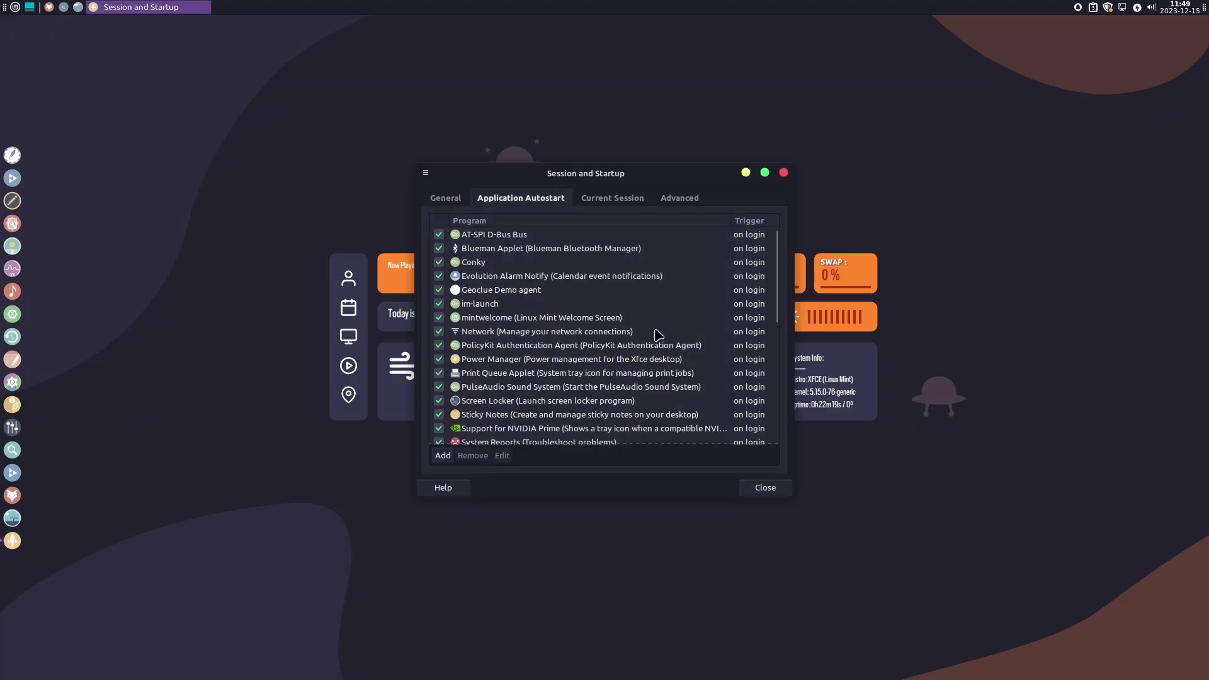
pyautogui.scroll(-5, 655, 337)
pyautogui.scroll(-2, 655, 337)
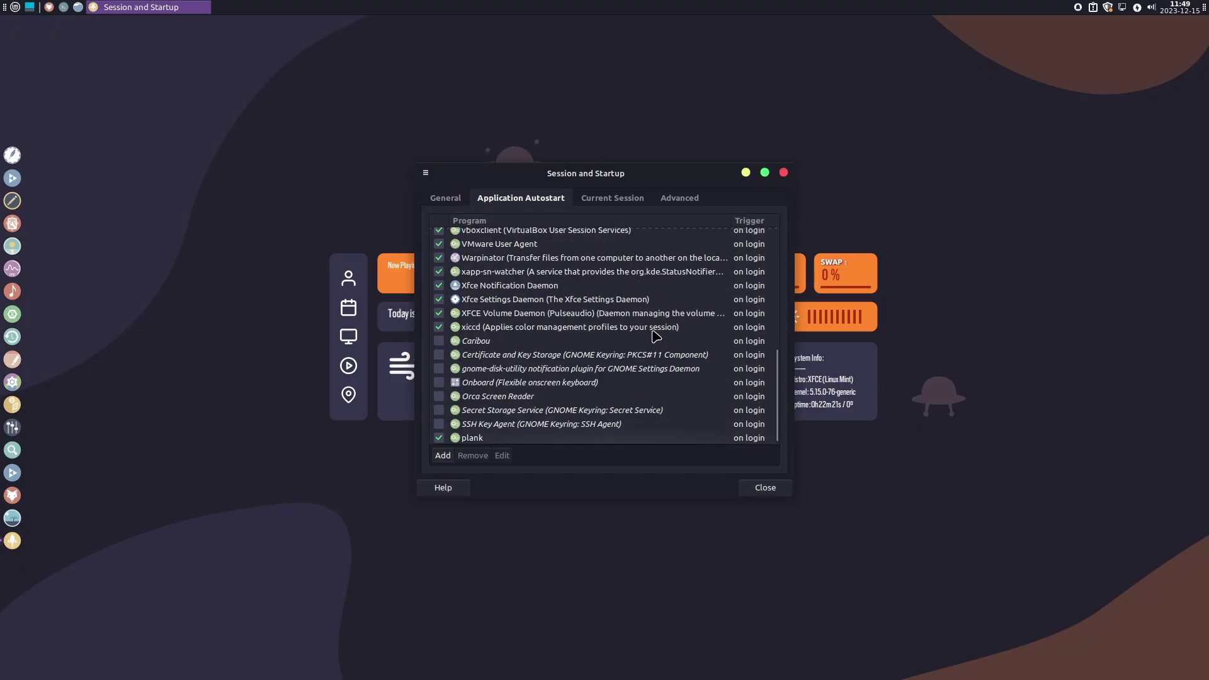
# Step: Close Session and Startup and move the clock to the beginning of the top panel
pyautogui.click(764, 490)
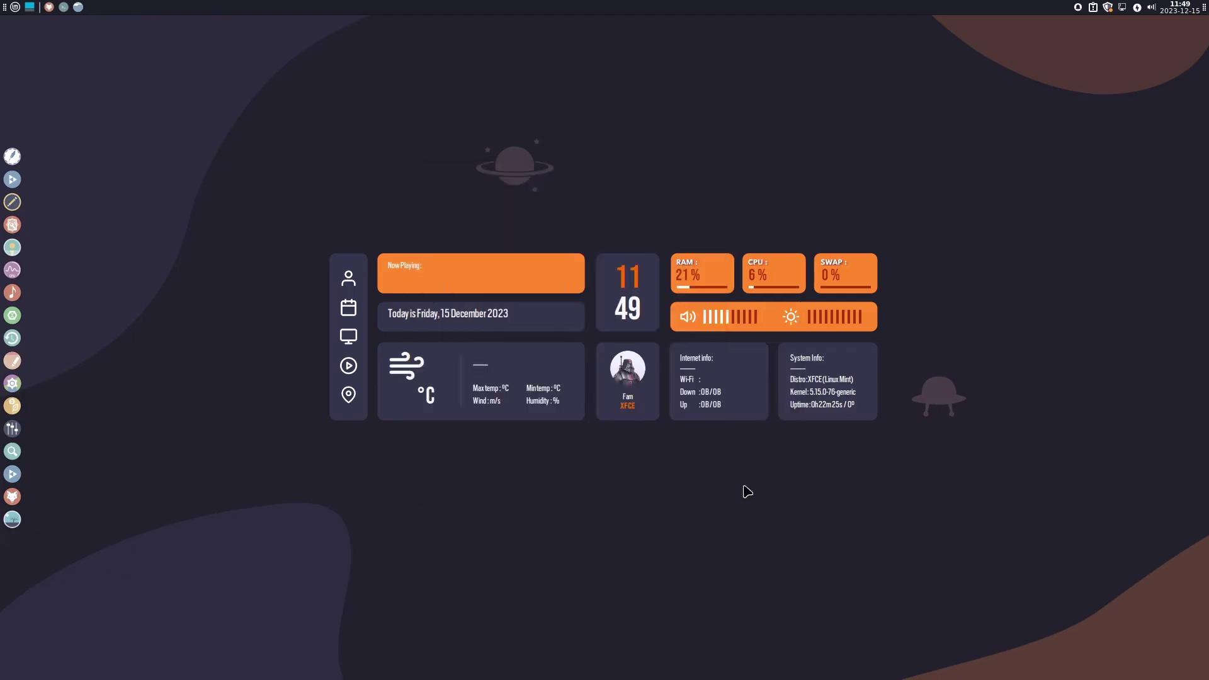
pyautogui.rightClick(631, 11)
pyautogui.moveTo(684, 83)
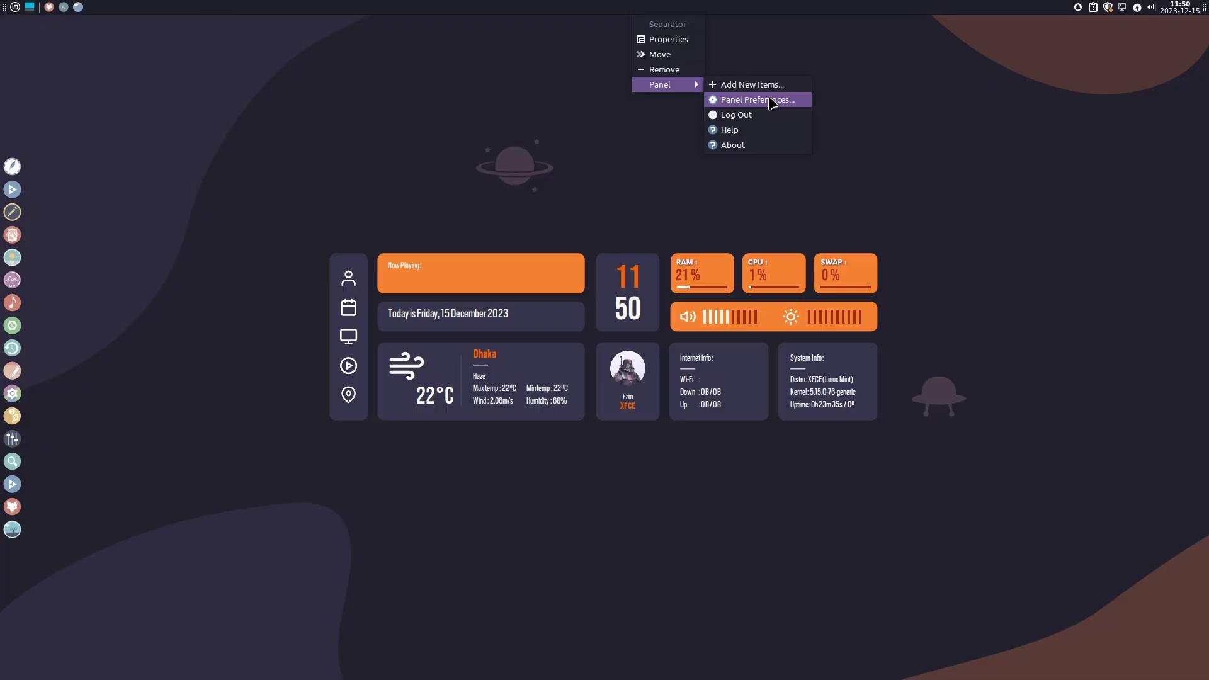
pyautogui.click(888, 72)
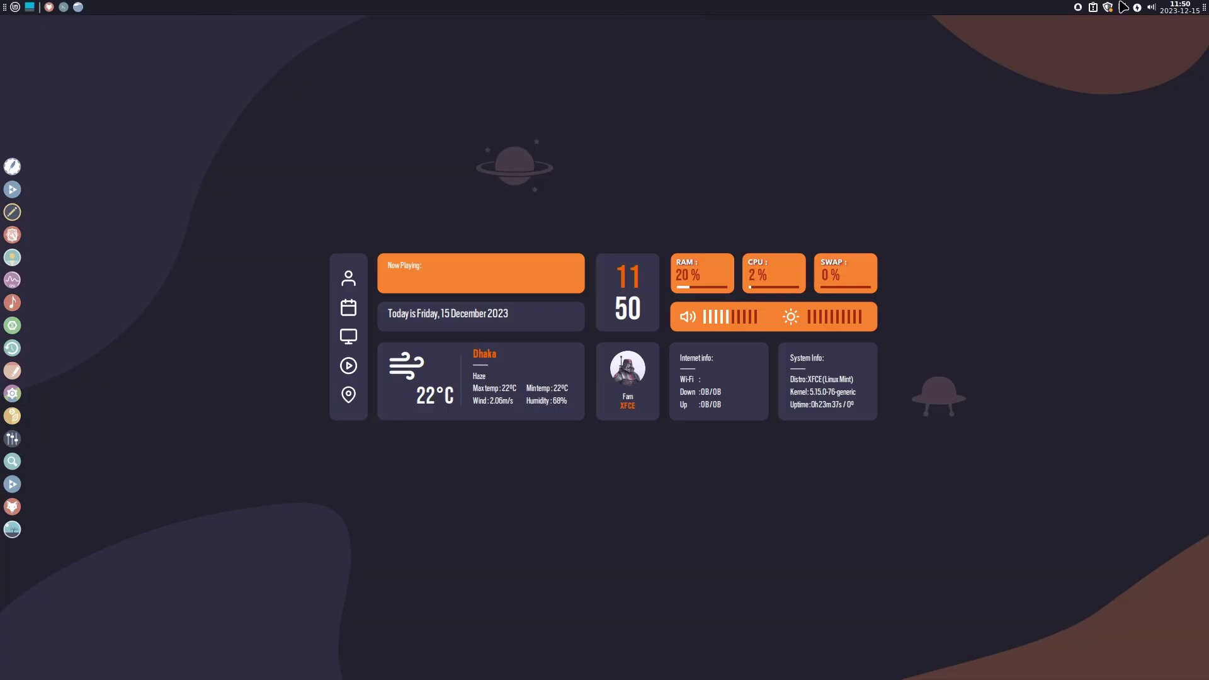
pyautogui.click(1180, 7)
pyautogui.click(1186, 12)
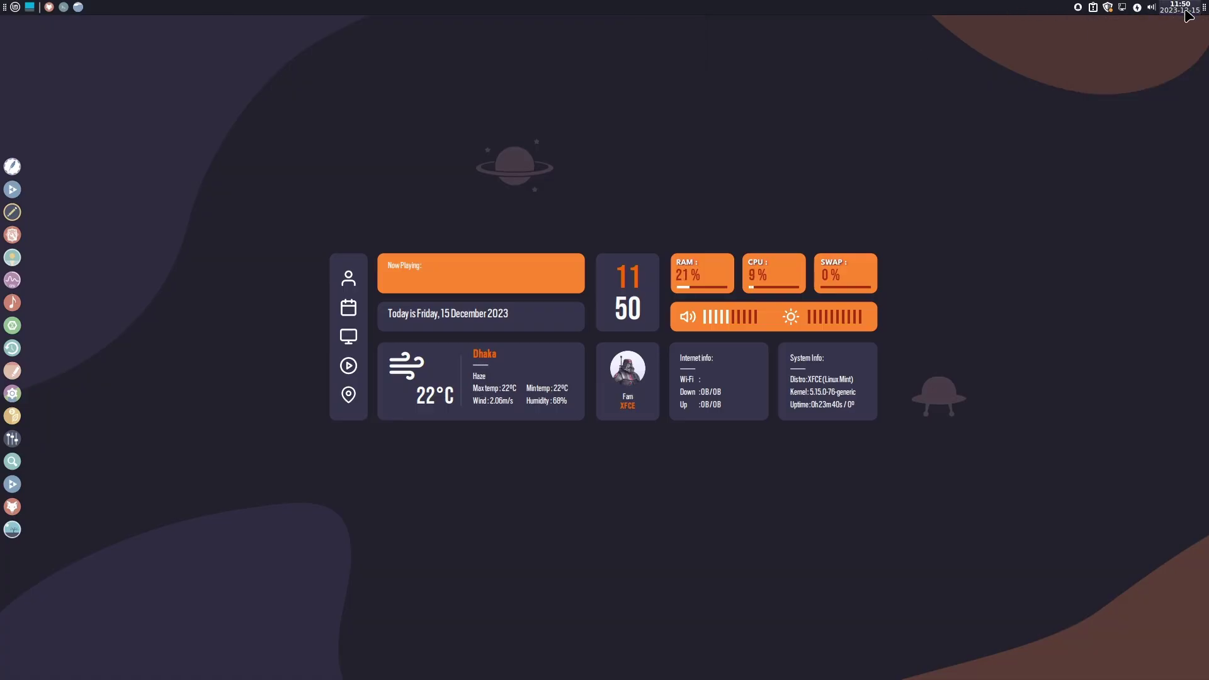
pyautogui.rightClick(1183, 9)
pyautogui.click(1162, 43)
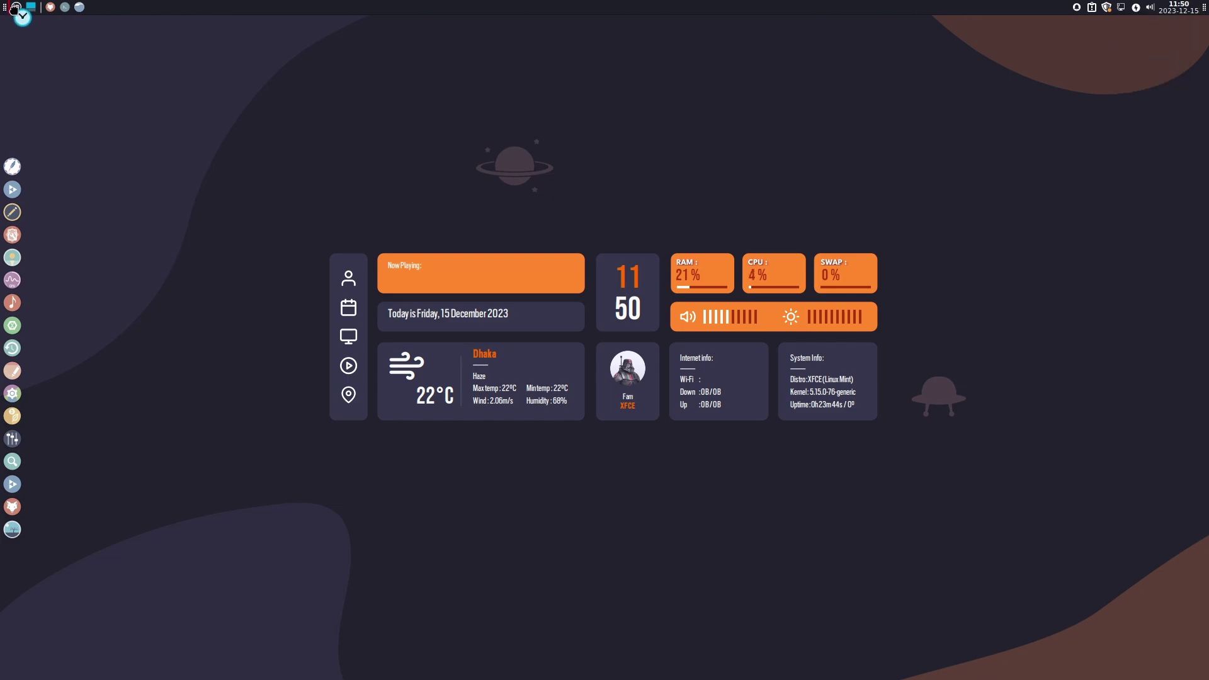
# Step: Set the Whisker Menu to show applications as a tree and check the applications menu
pyautogui.click(1156, 8)
pyautogui.click(1157, 8)
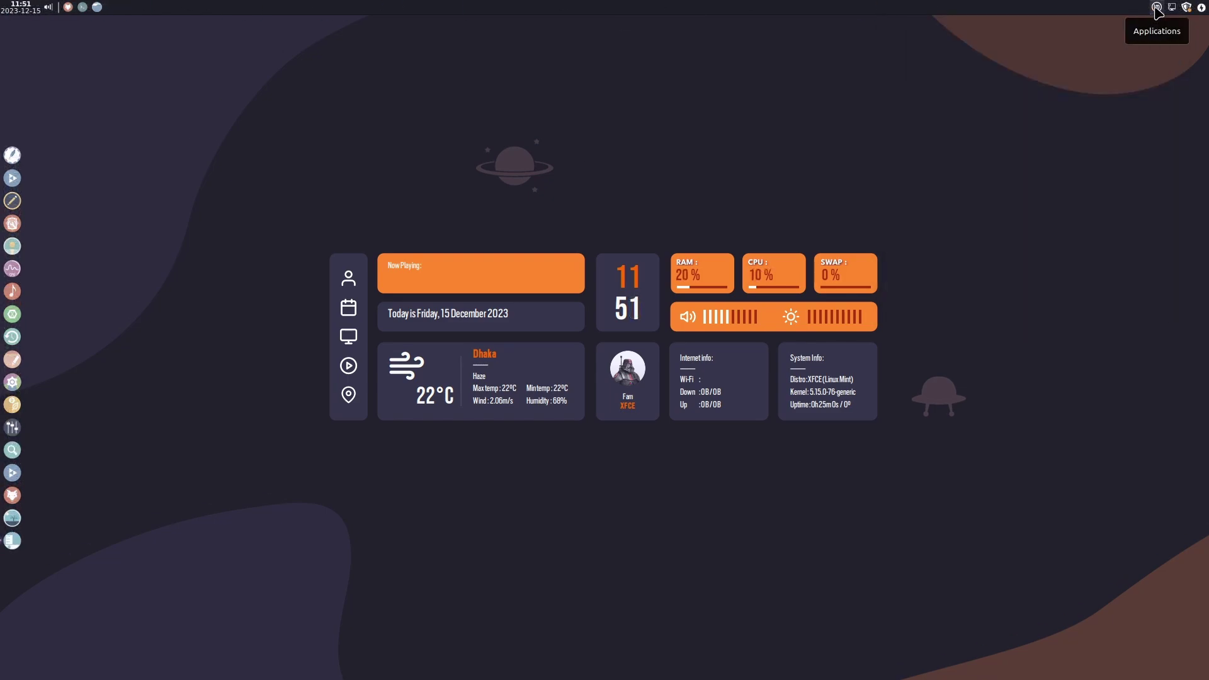
pyautogui.rightClick(1157, 8)
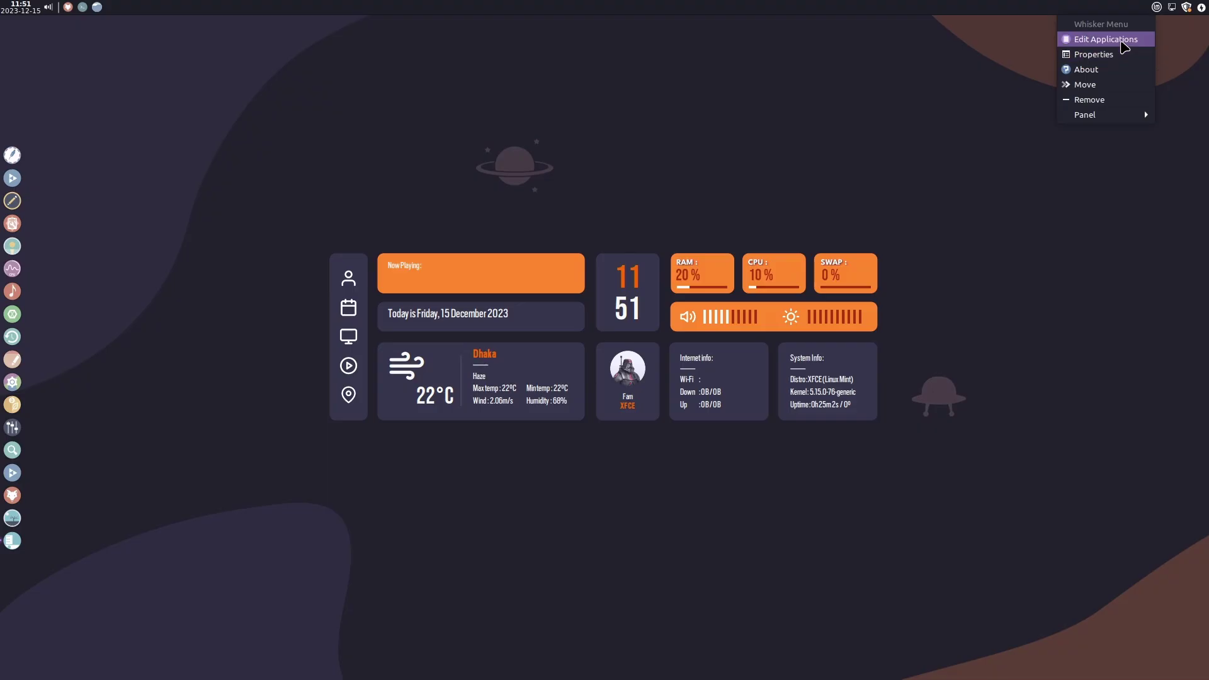
pyautogui.click(1113, 54)
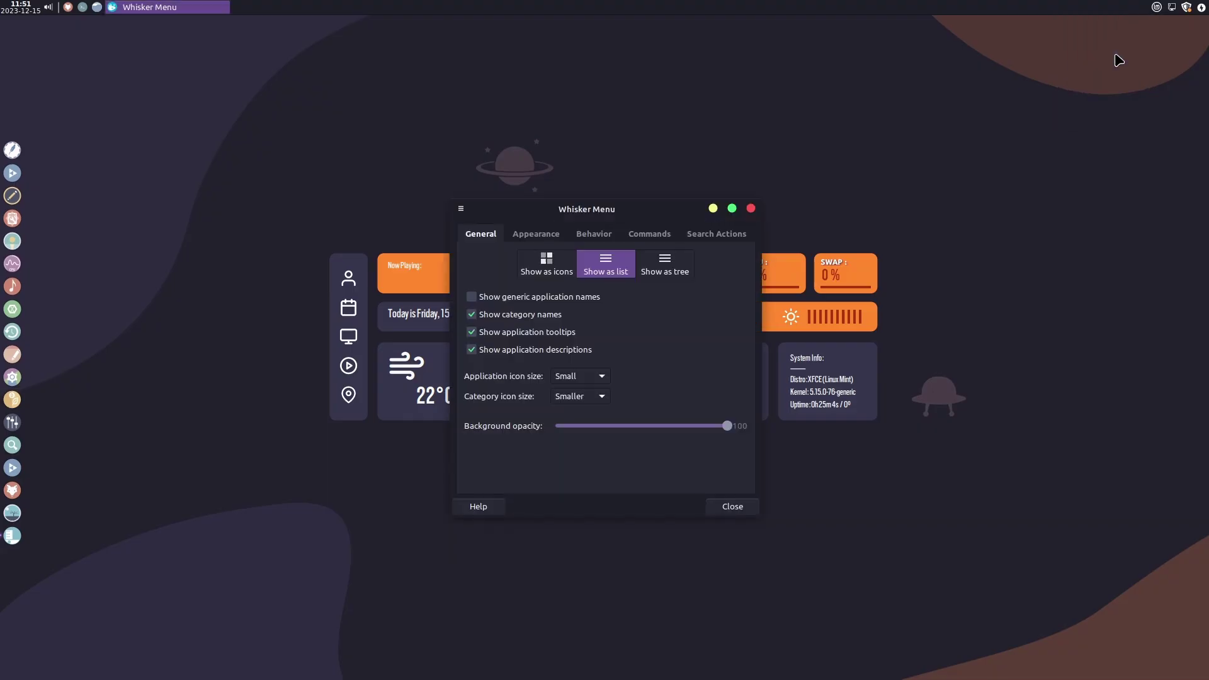
pyautogui.click(673, 272)
pyautogui.click(1157, 7)
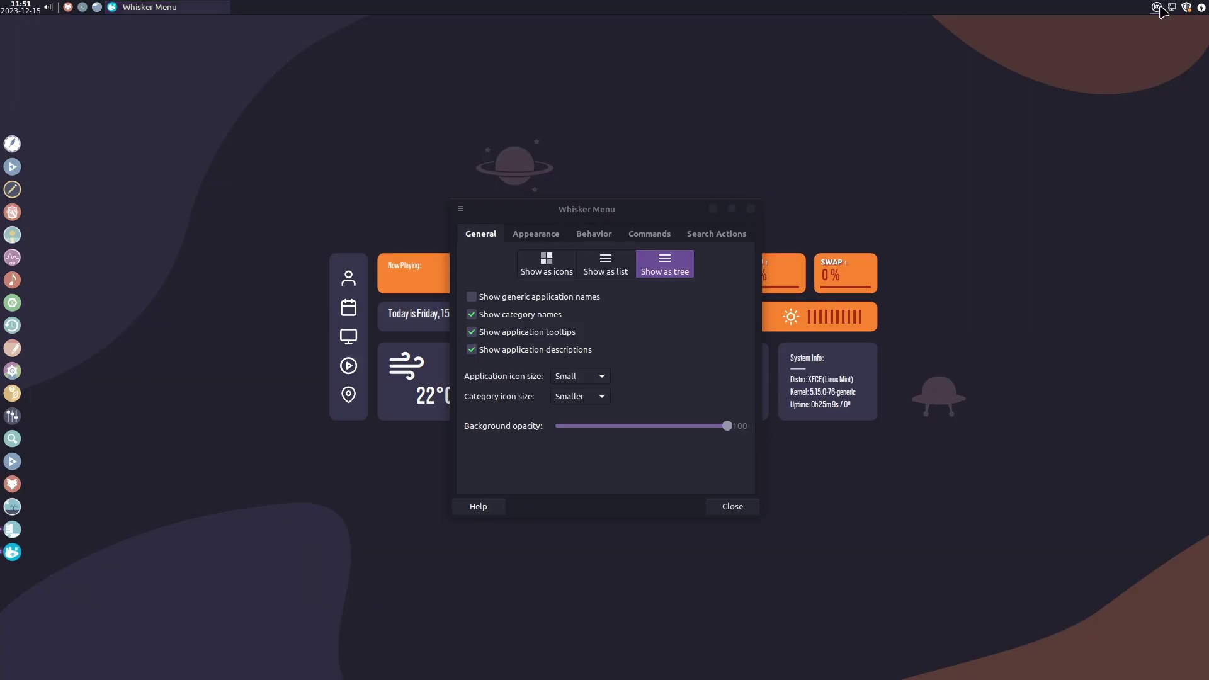
pyautogui.click(1156, 7)
# Step: Try positioning the Whisker Menu categories horizontally and preview the applications menu
pyautogui.click(551, 239)
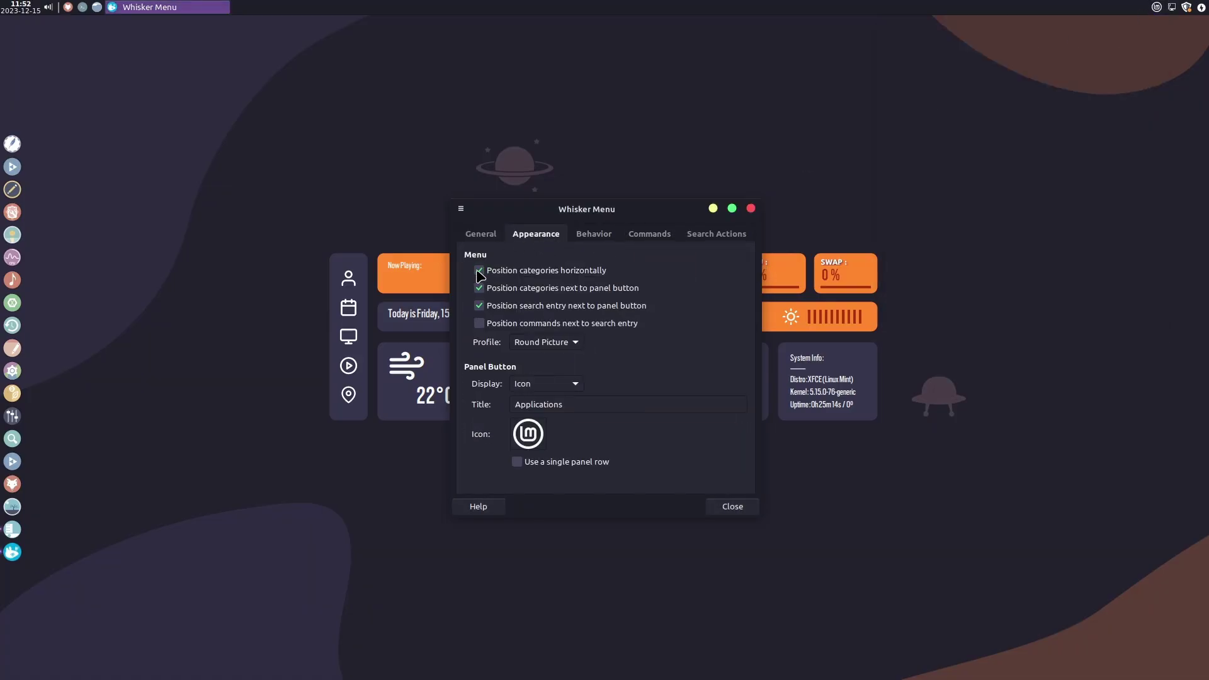
pyautogui.click(1155, 9)
pyautogui.click(1156, 8)
pyautogui.click(481, 271)
# Step: Turn off positioning the categories next to the panel button and review the Behavior, Commands and Search Actions settings
pyautogui.click(480, 288)
pyautogui.click(598, 240)
pyautogui.click(645, 241)
pyautogui.click(704, 236)
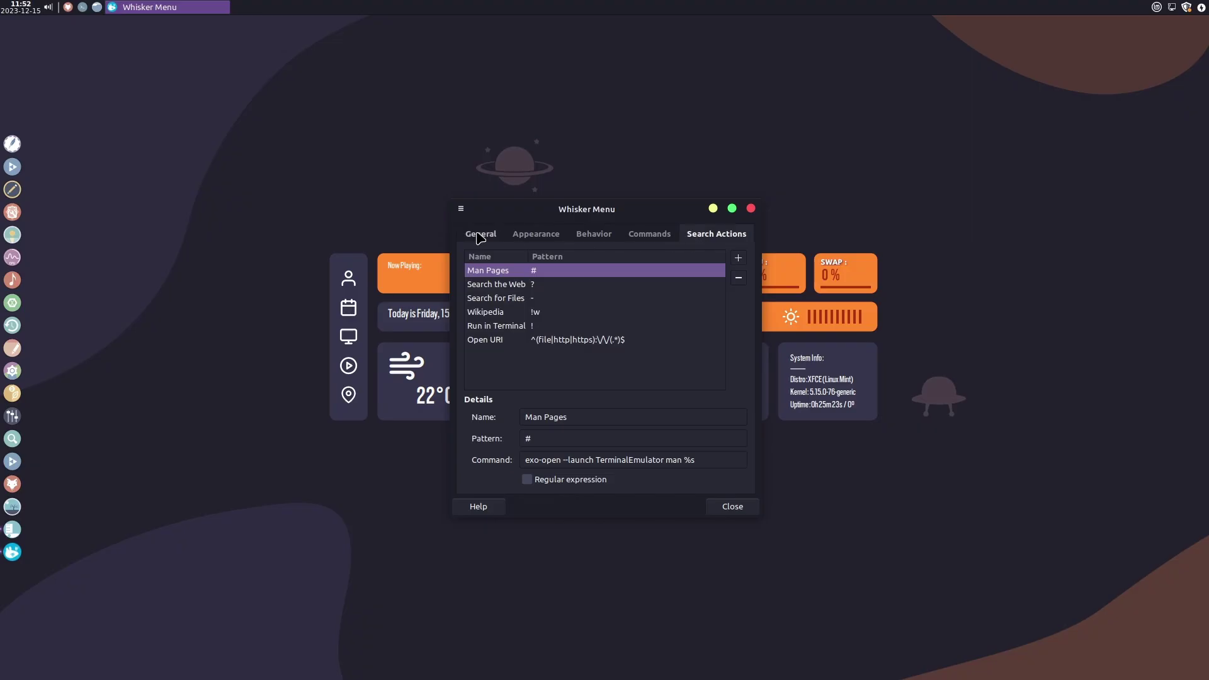
# Step: Hide application tooltips, application descriptions and category names in the Whisker Menu and check the resulting applications menu
pyautogui.click(475, 237)
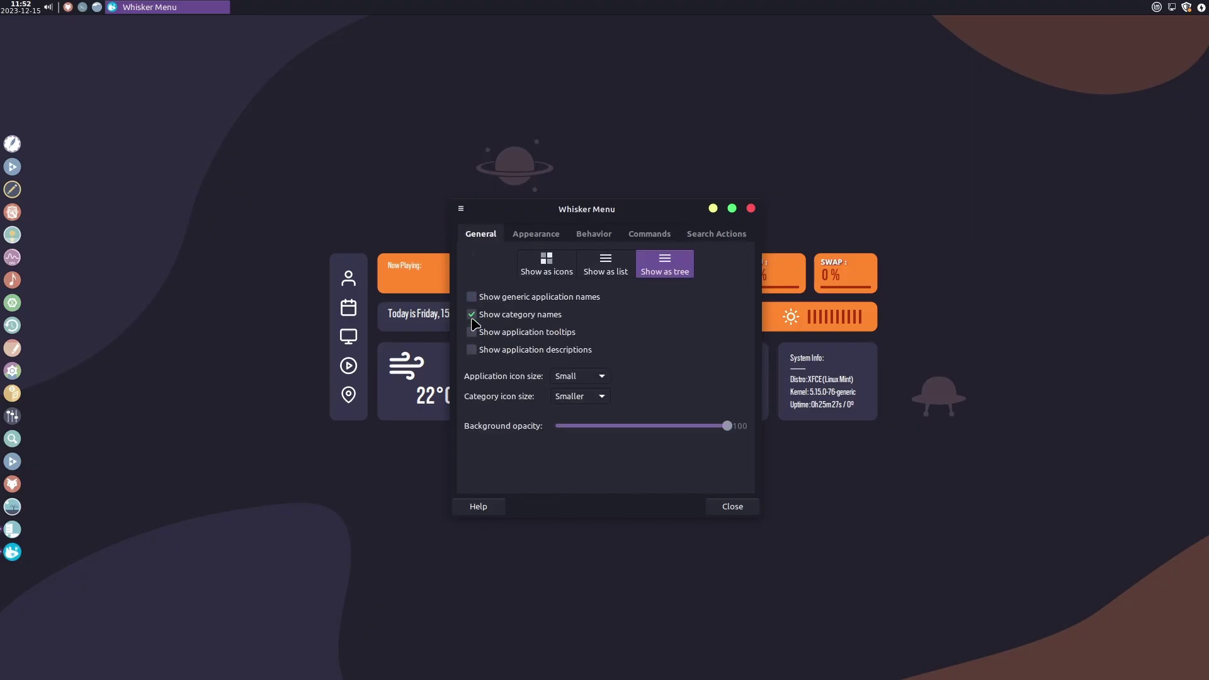
pyautogui.click(1156, 7)
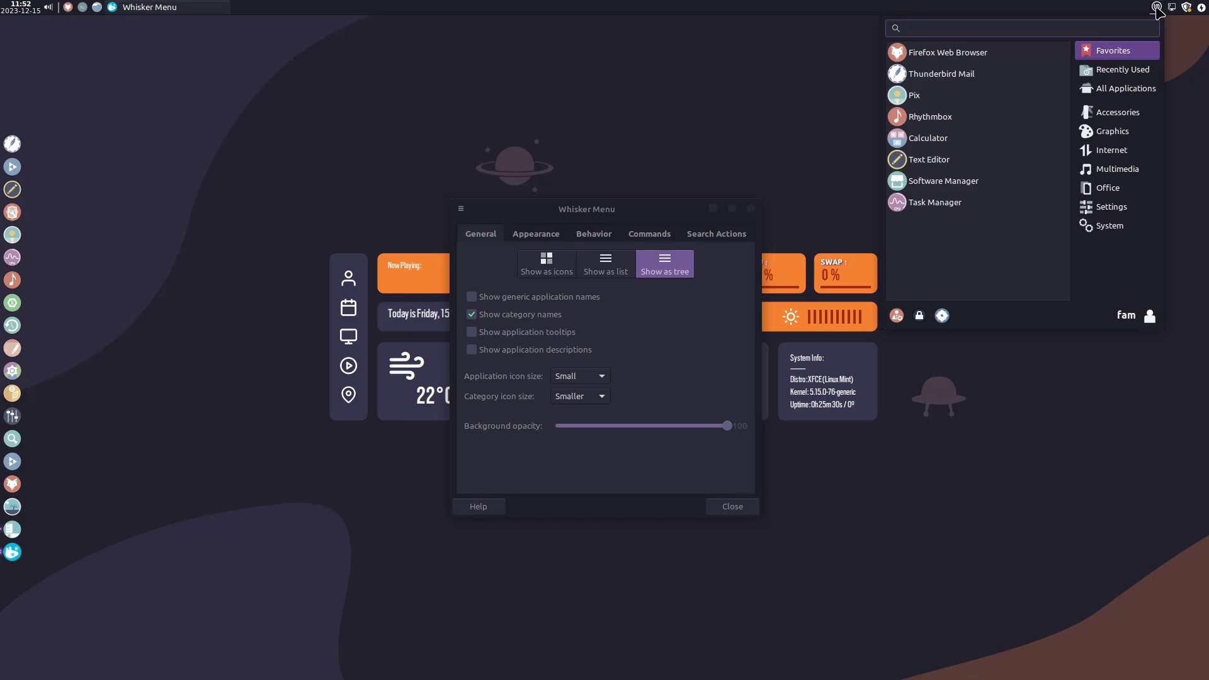
pyautogui.click(1157, 7)
pyautogui.click(497, 312)
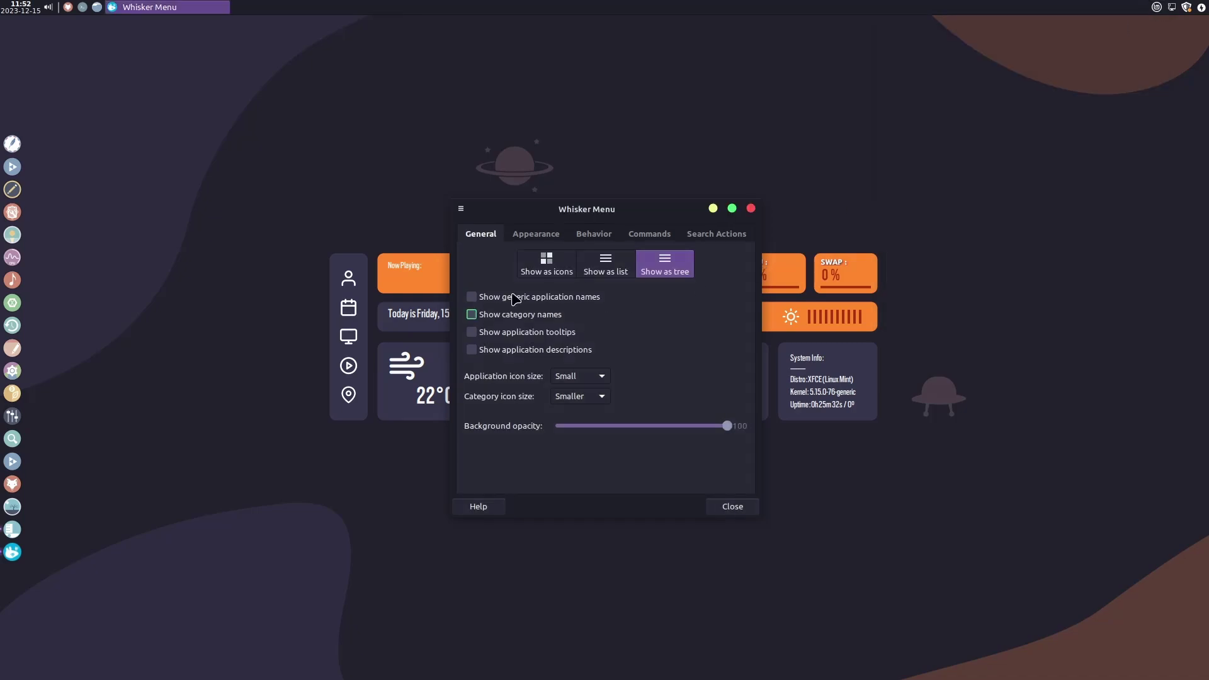
pyautogui.click(1156, 8)
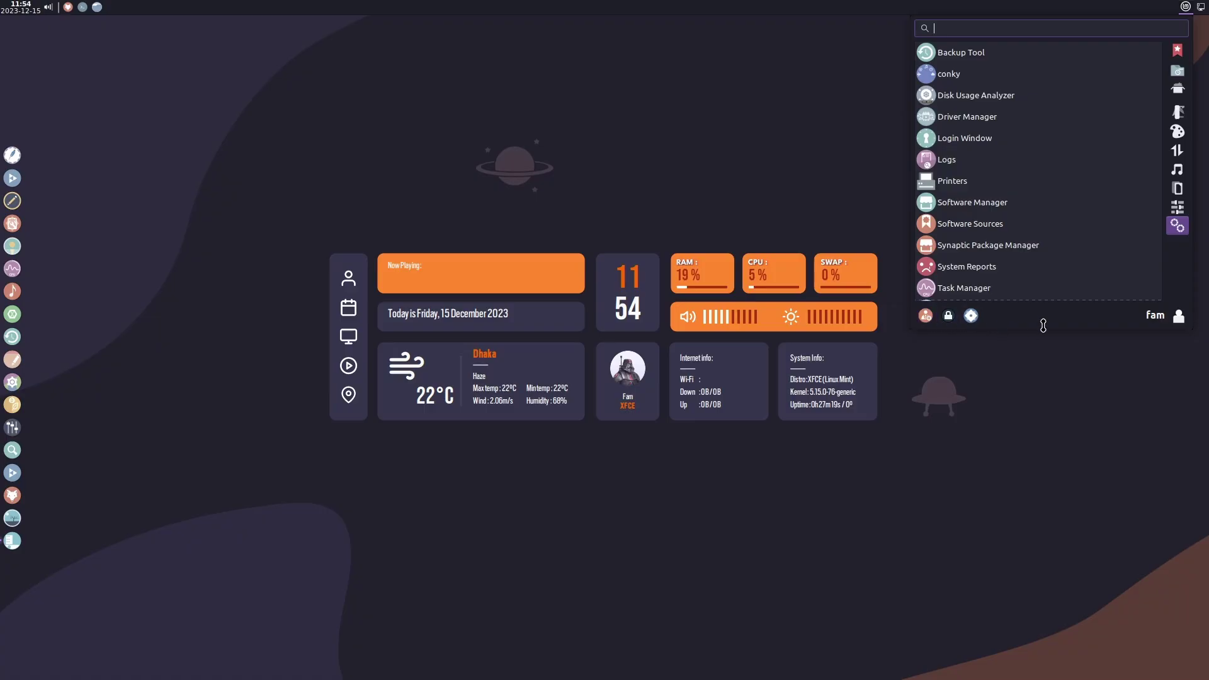
pyautogui.click(1111, 356)
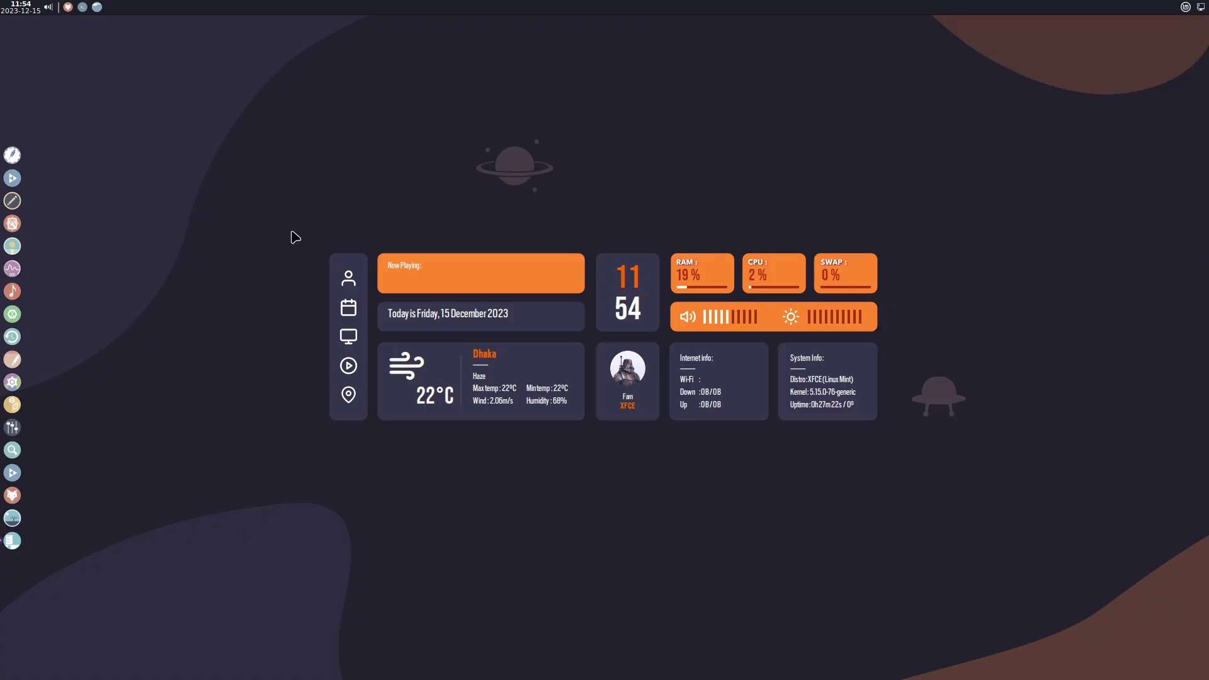
# Step: Open a terminal and review the Appearance, Colors, General, Compatibility and Advanced settings in its preferences
pyautogui.click(82, 7)
pyautogui.rightClick(565, 265)
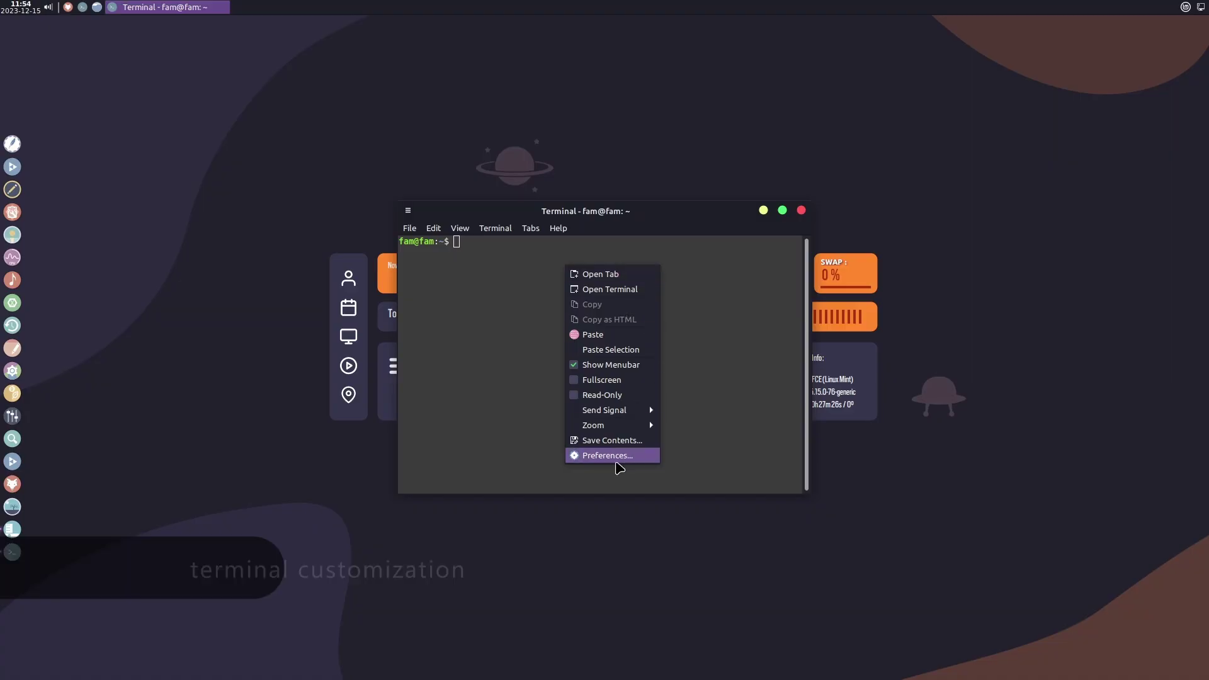
pyautogui.click(613, 456)
pyautogui.click(497, 206)
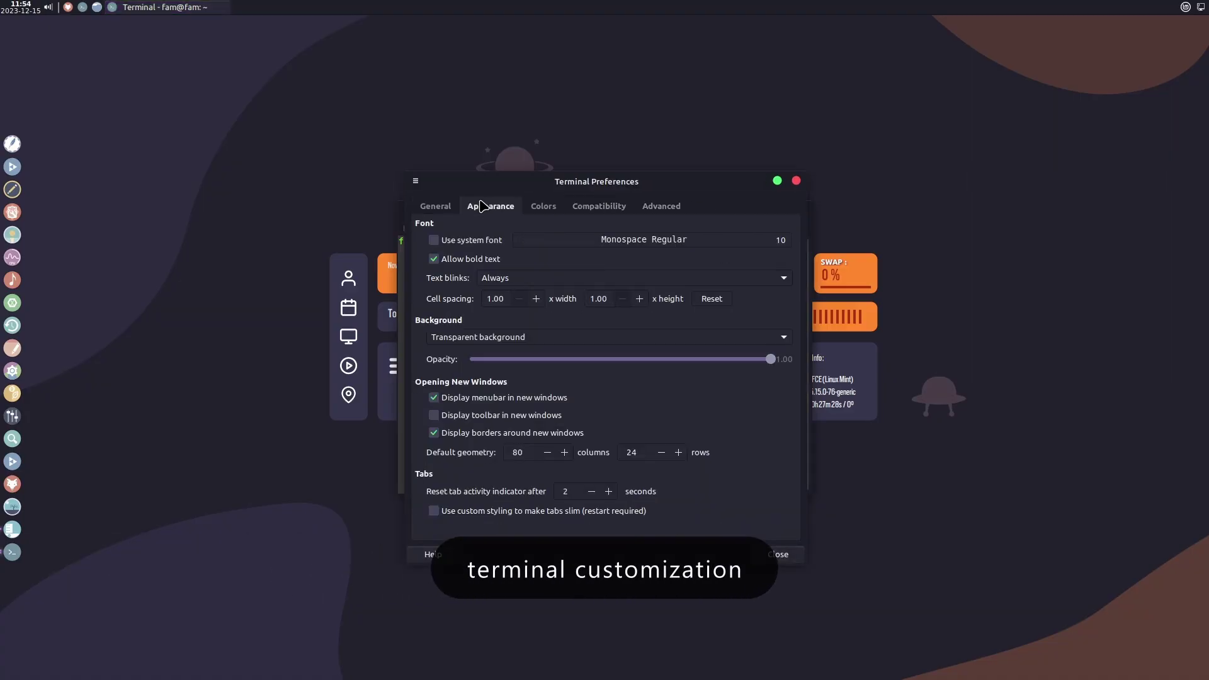
pyautogui.click(553, 206)
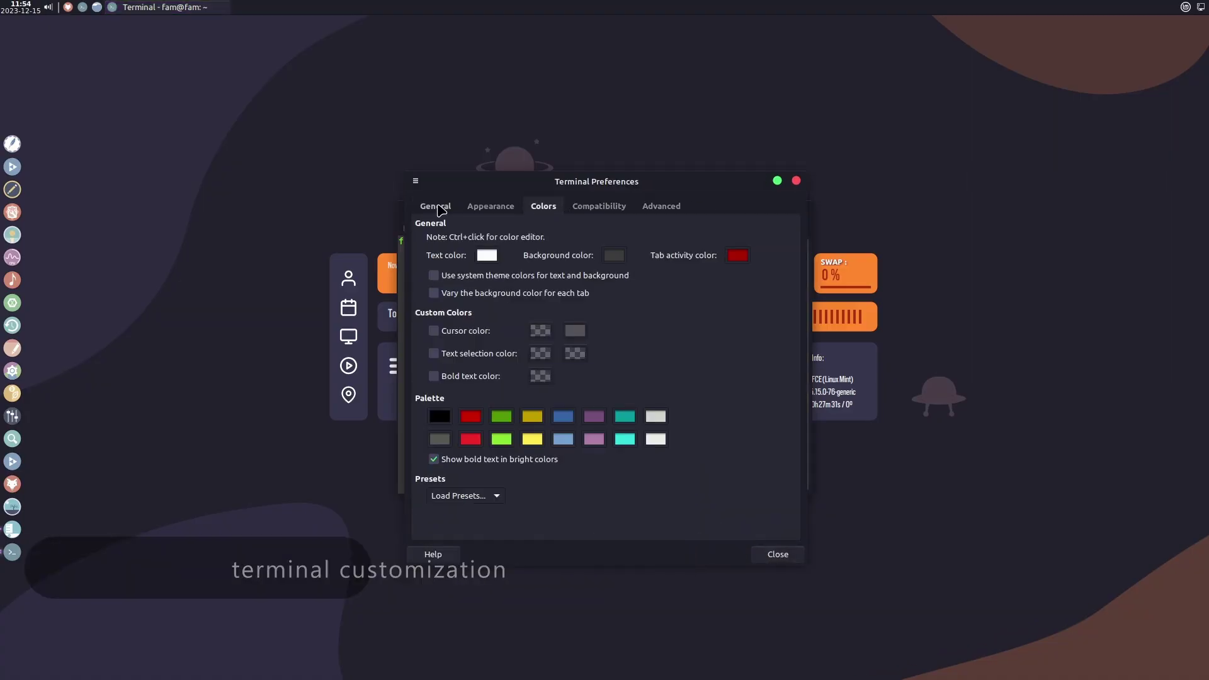
pyautogui.click(435, 206)
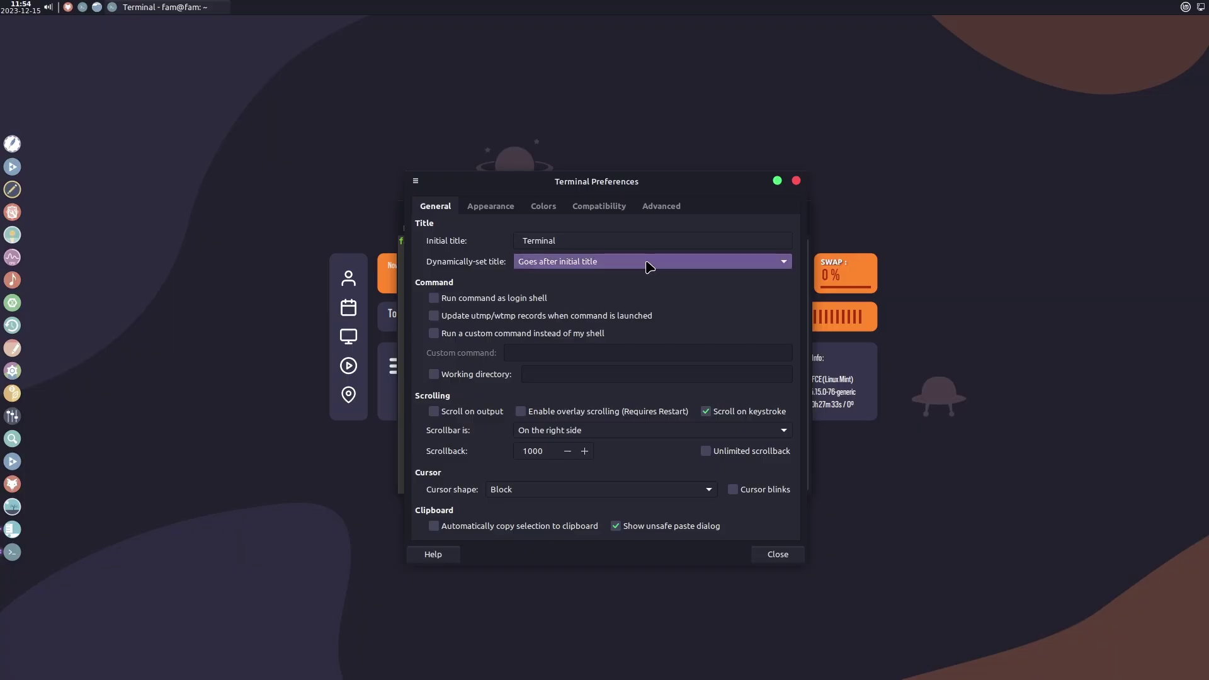
pyautogui.click(619, 207)
pyautogui.click(662, 209)
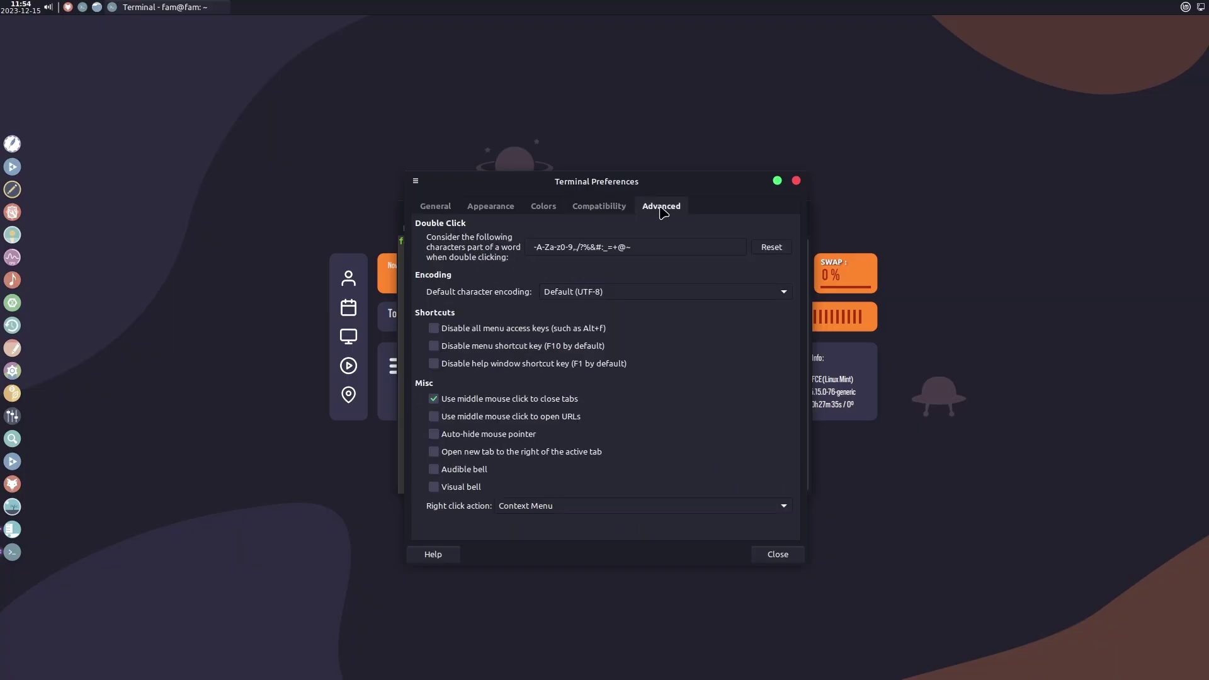
# Step: Make the terminal use the system theme colors for text and background, check the result and close the preferences
pyautogui.click(508, 207)
pyautogui.click(543, 207)
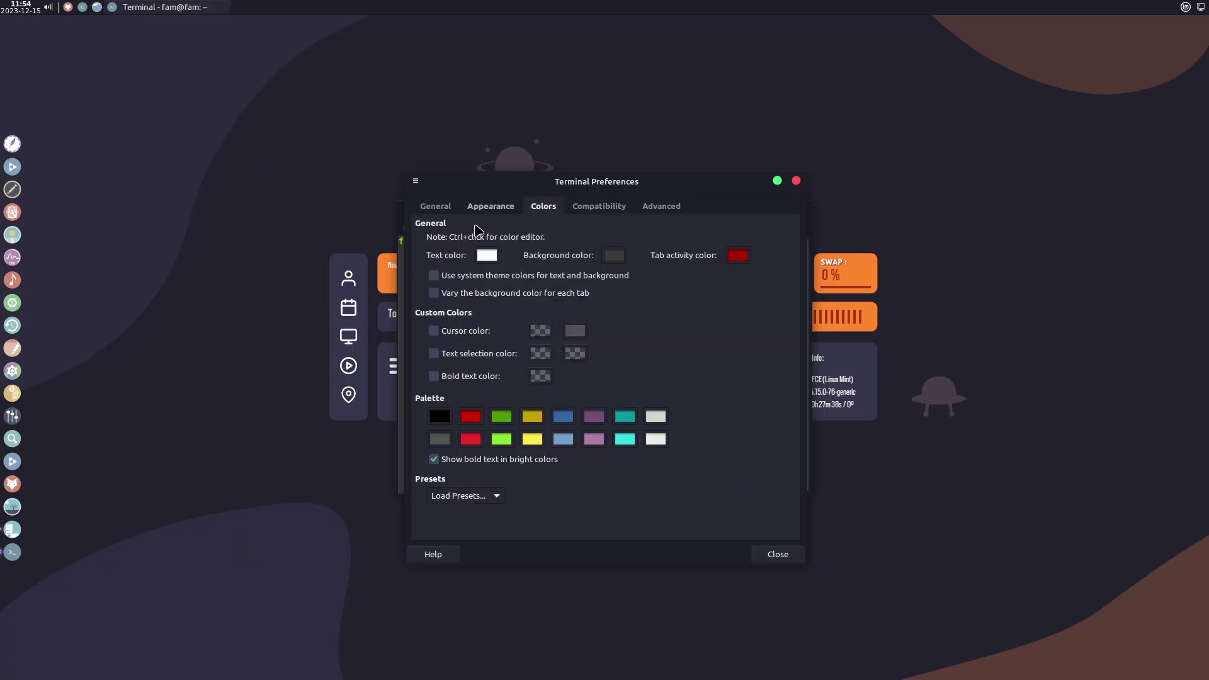
pyautogui.click(433, 276)
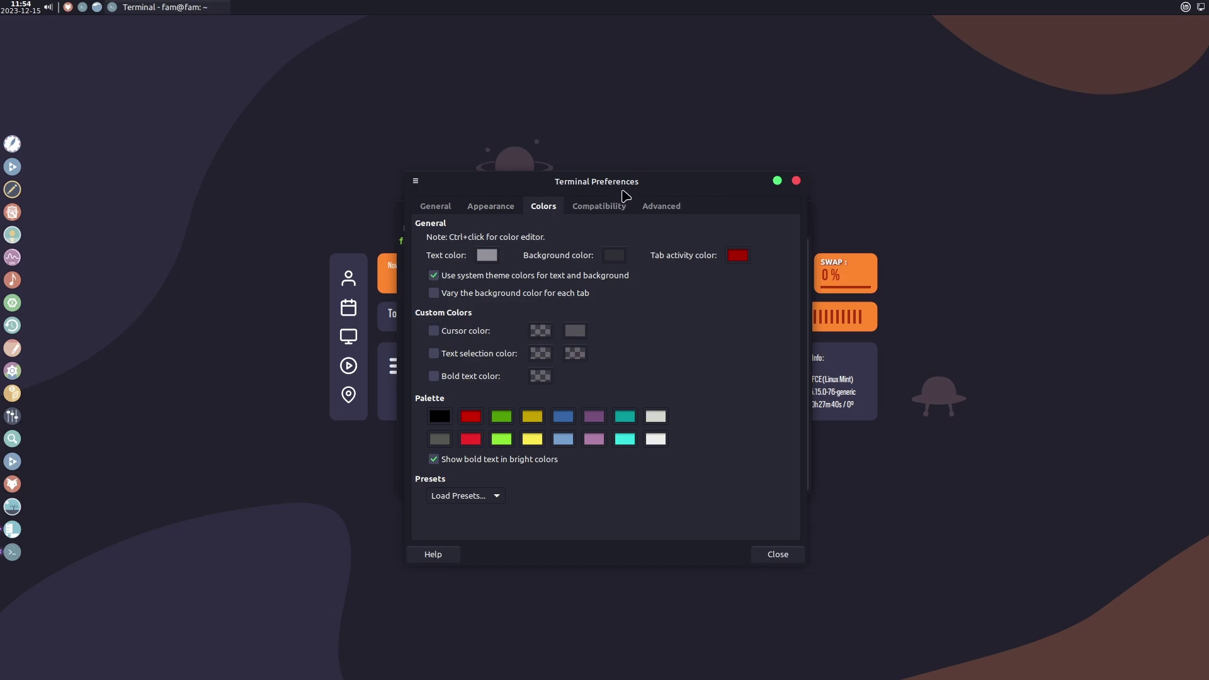
pyautogui.moveTo(630, 186); pyautogui.dragTo(948, 194)
pyautogui.click(561, 265)
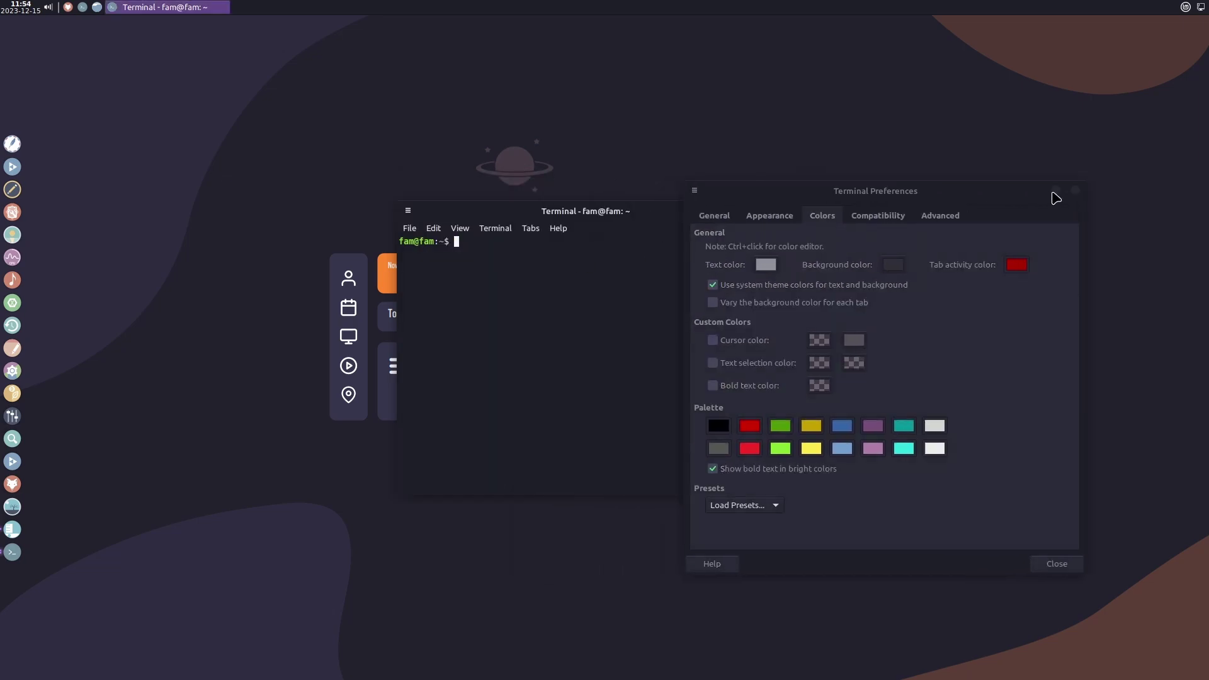
pyautogui.click(1076, 191)
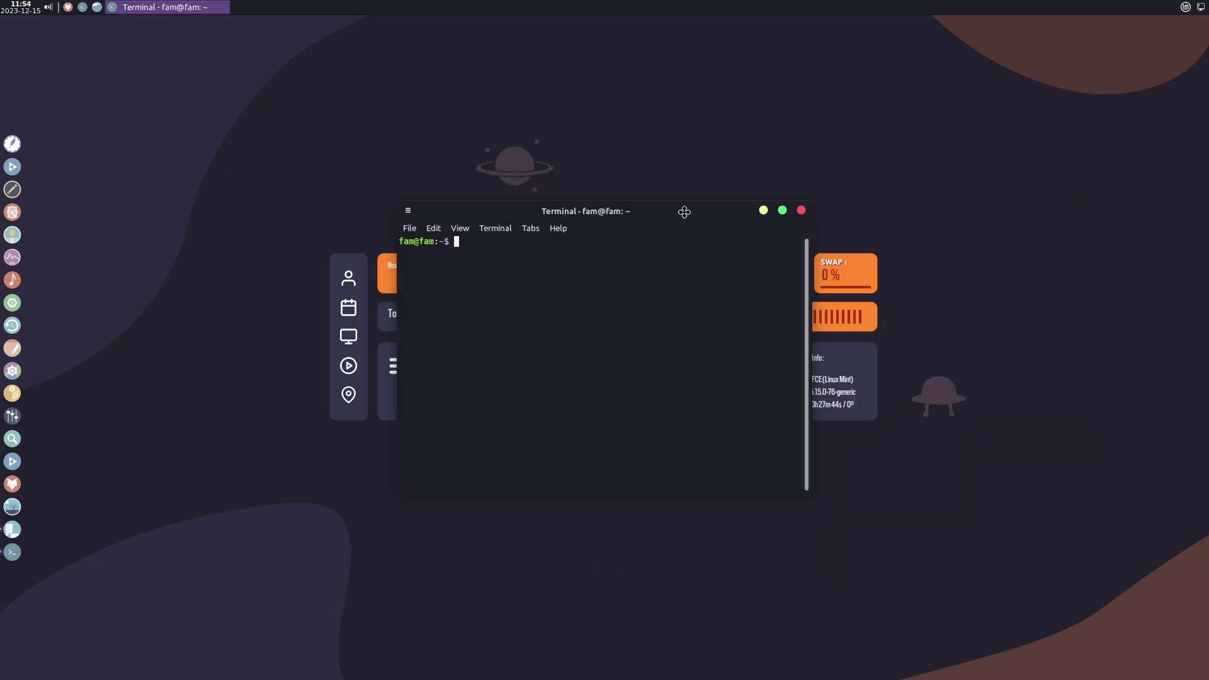
# Step: Run cmatrix in the terminal to preview the new colors, stop it and close the terminal
pyautogui.moveTo(683, 210); pyautogui.dragTo(654, 205)
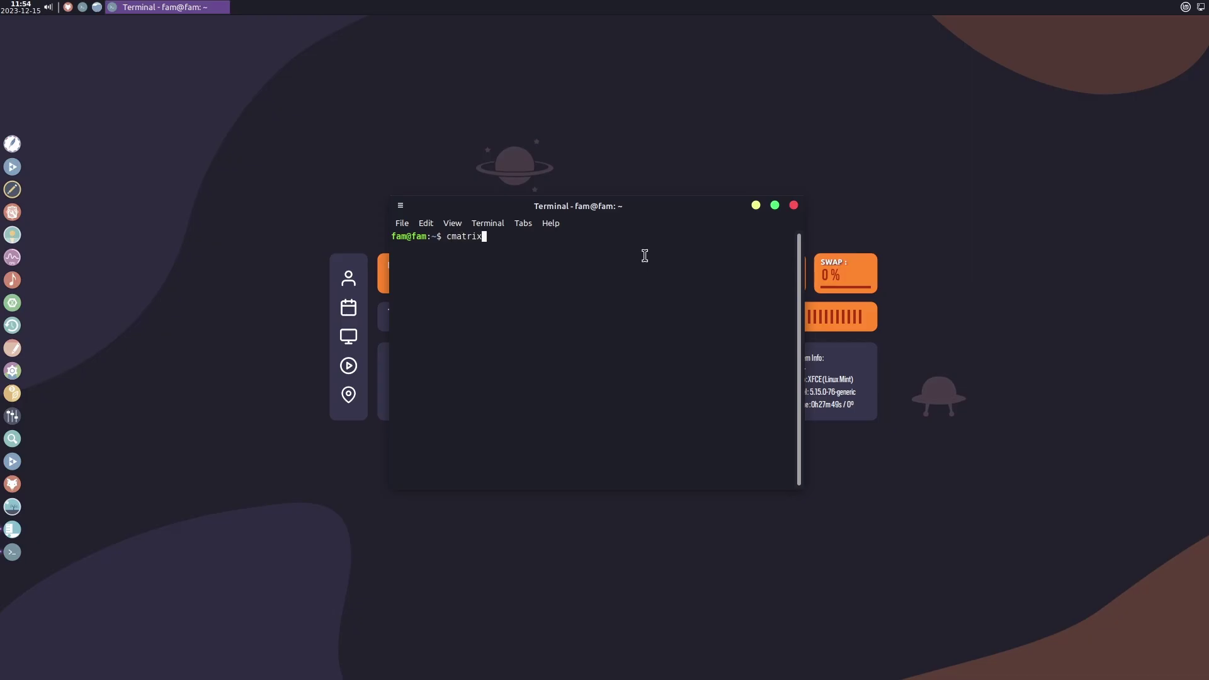
pyautogui.press('Return')
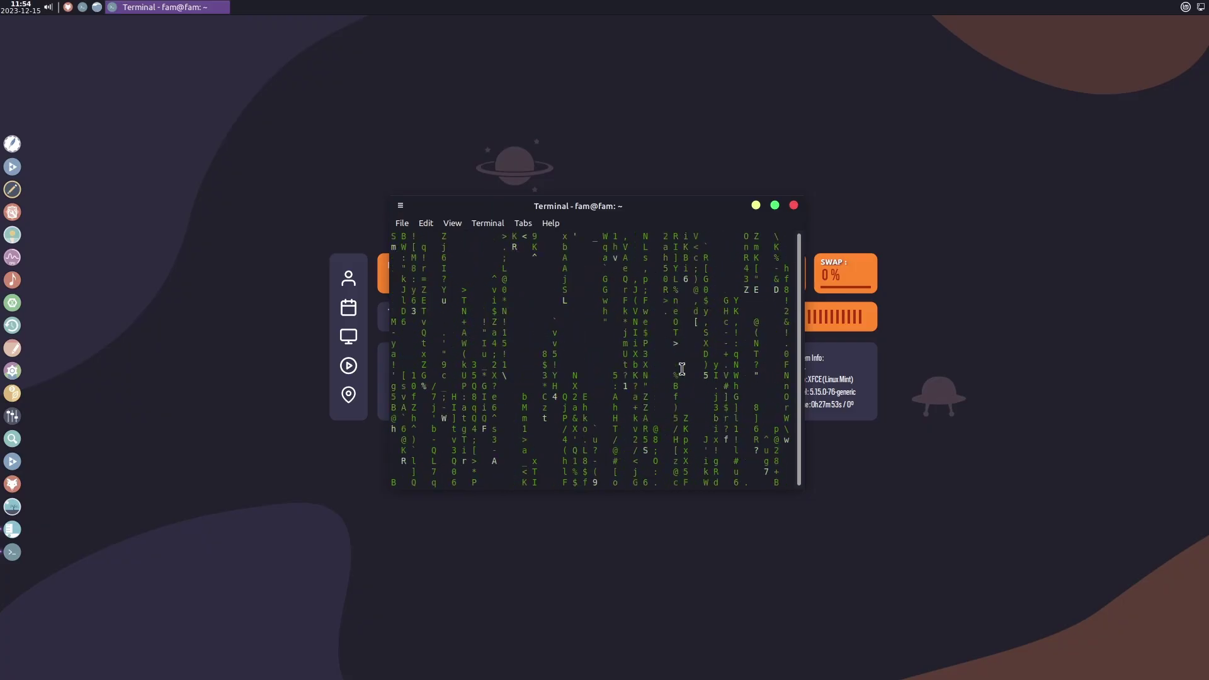
pyautogui.hotkey('ctrl', 'c')
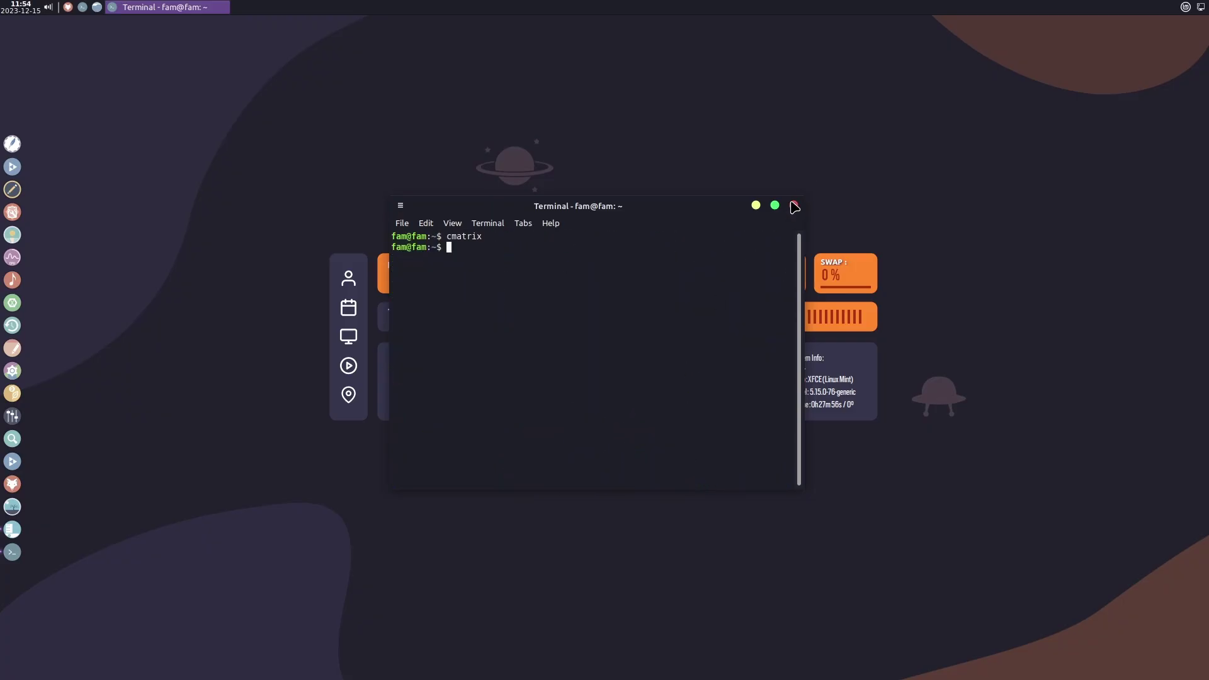
pyautogui.click(794, 206)
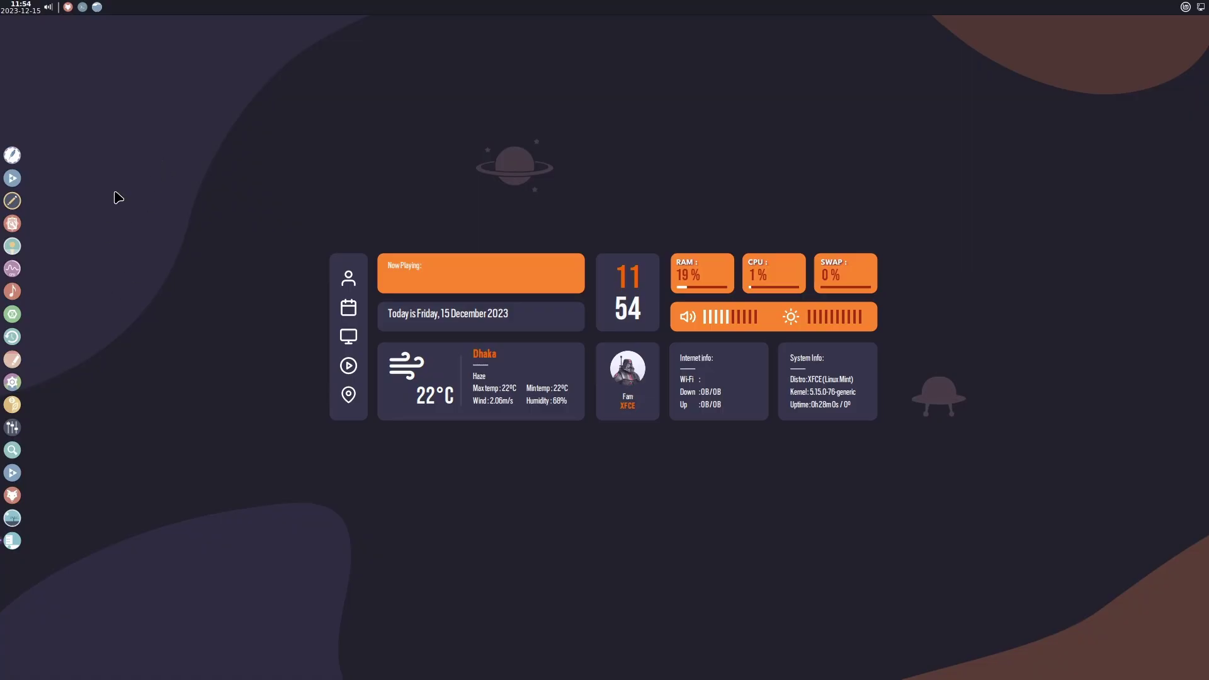
# Step: Open the home folder in the Thunar file manager, move its window to the middle of the desktop and check its context menu
pyautogui.click(98, 8)
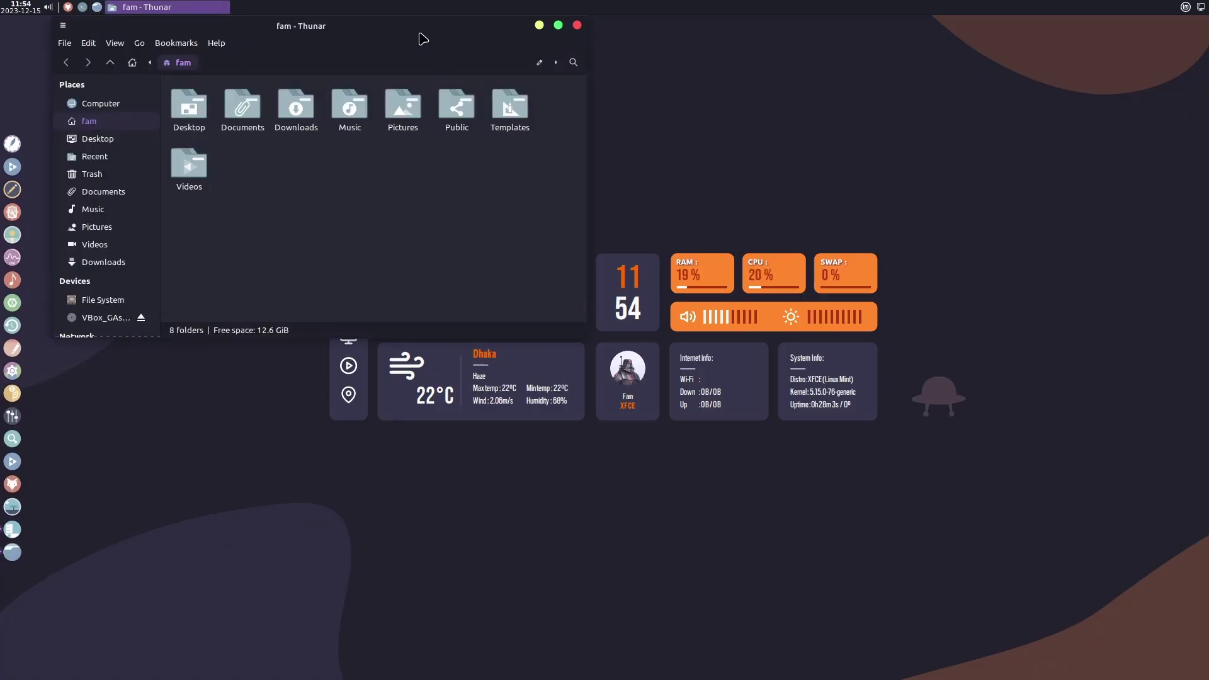
pyautogui.moveTo(417, 29); pyautogui.dragTo(708, 178)
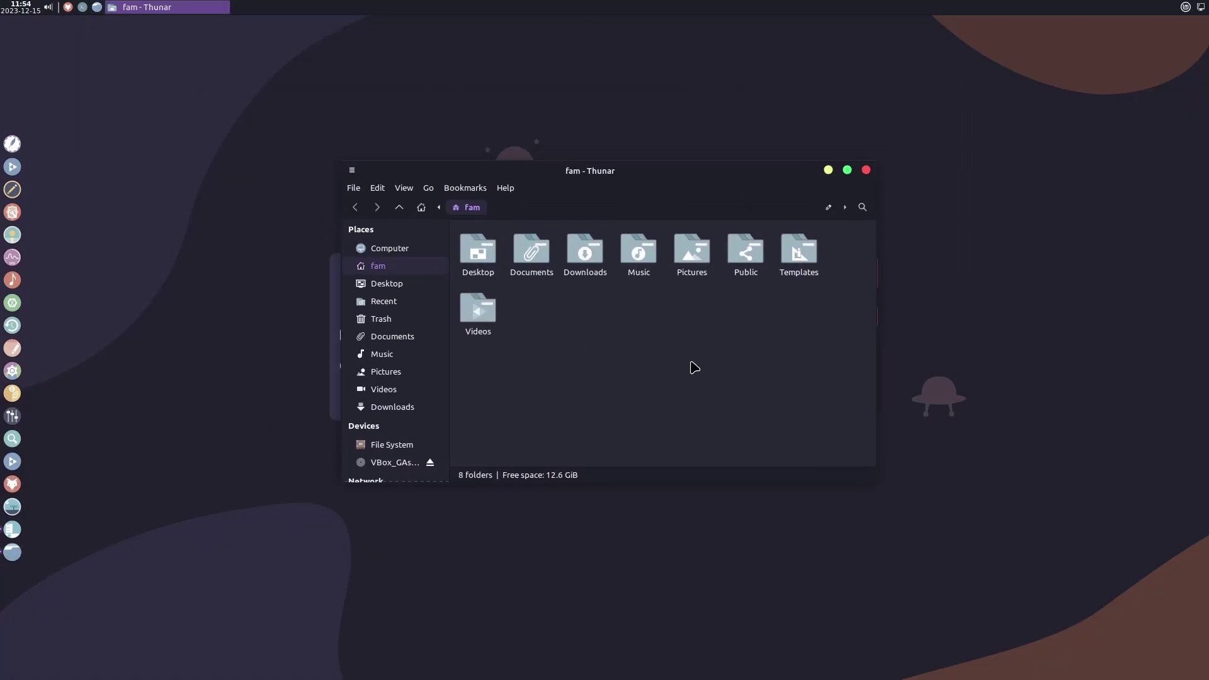
pyautogui.rightClick(632, 395)
pyautogui.click(586, 372)
pyautogui.rightClick(586, 371)
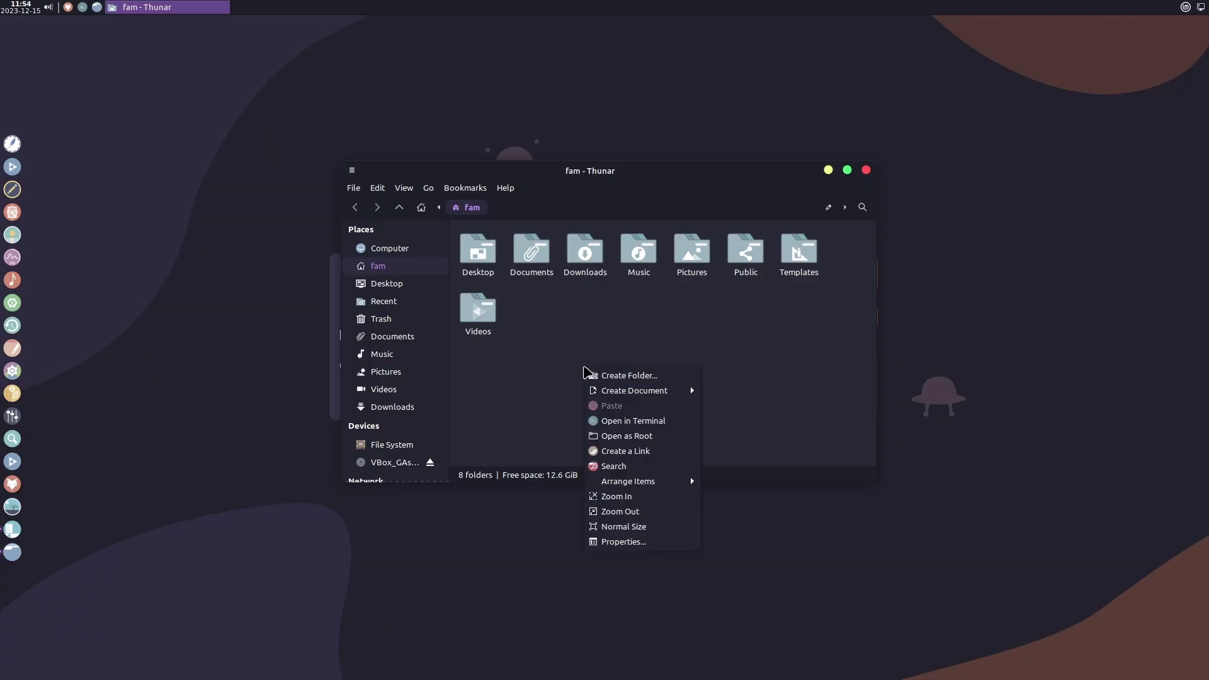
pyautogui.click(604, 321)
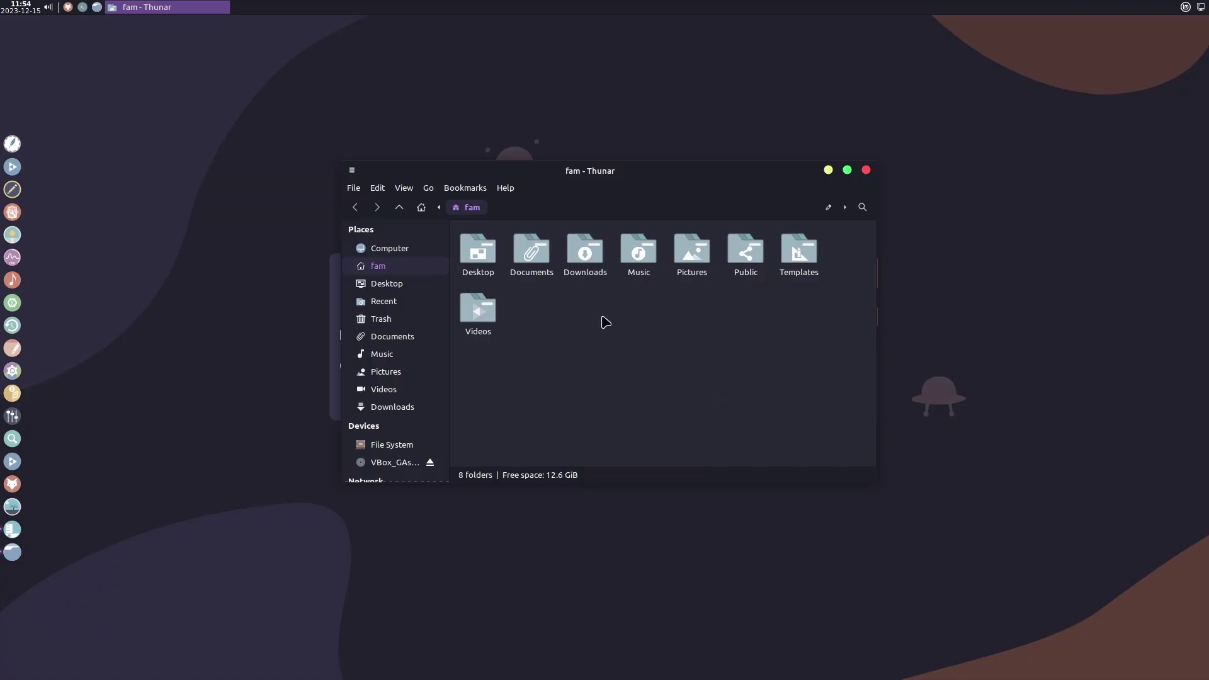
# Step: Hide Thunar's status bar, and open the toolbar configuration for a look before closing it
pyautogui.click(403, 188)
pyautogui.click(416, 265)
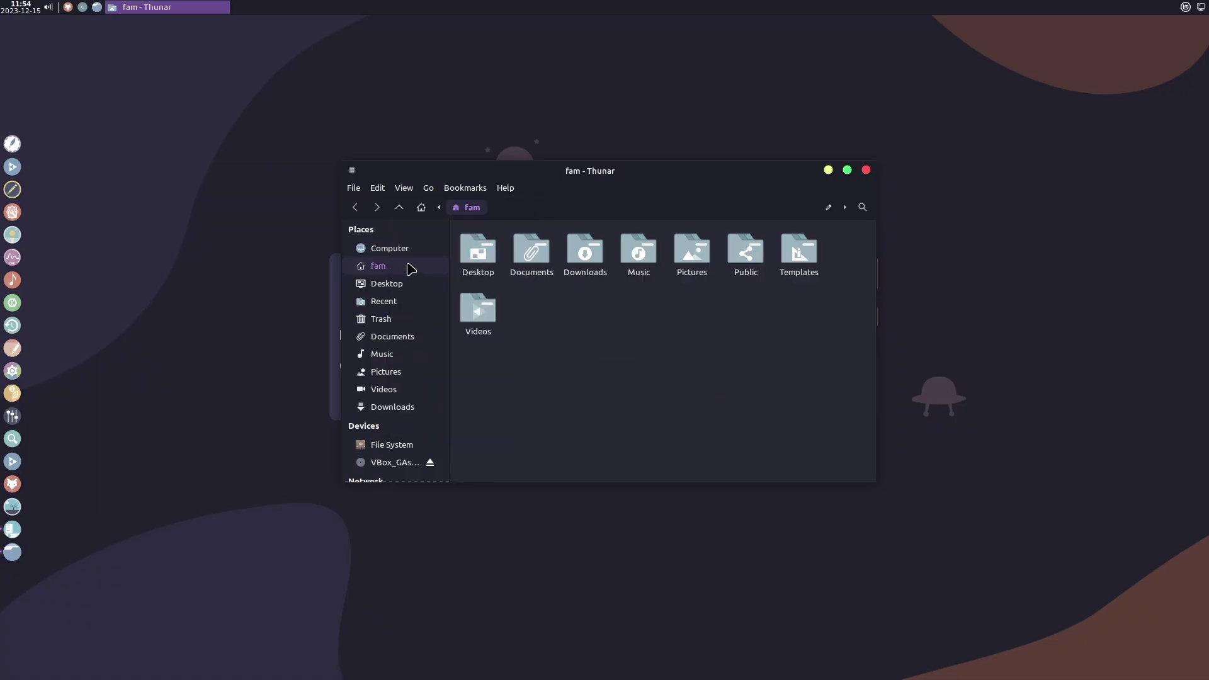
pyautogui.click(403, 188)
pyautogui.click(416, 294)
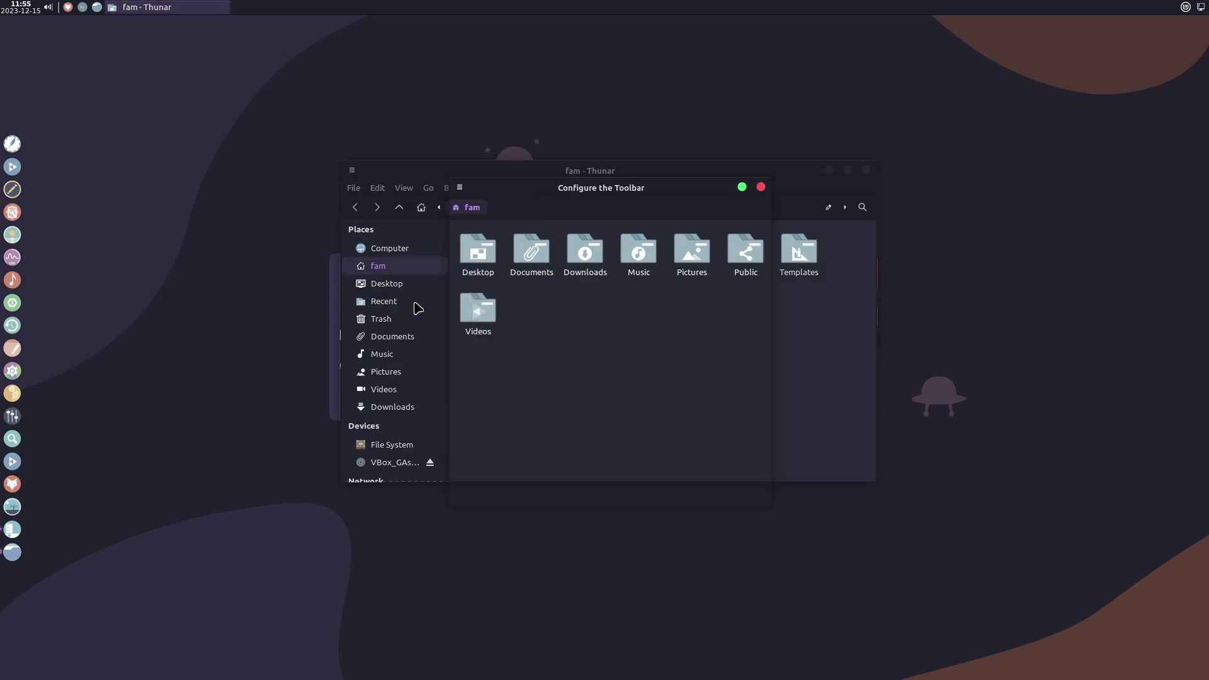
pyautogui.click(761, 184)
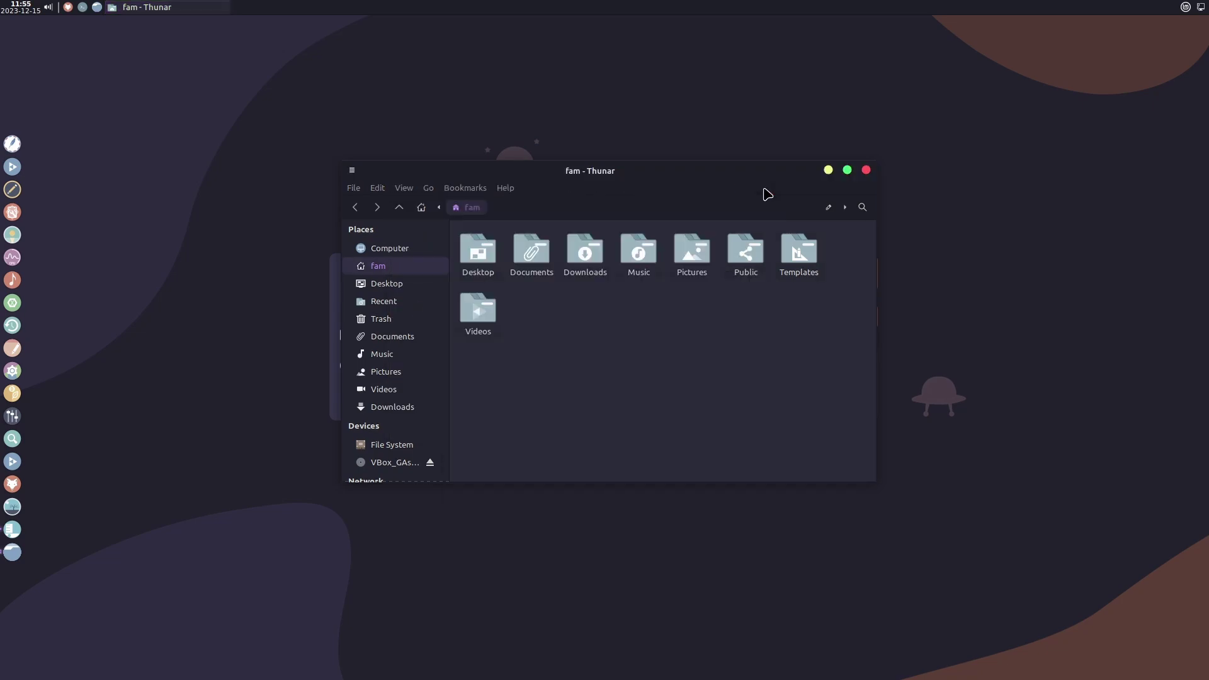
# Step: Show hidden files in the home folder and open the Zafiro-Nord-Dark-Grey theme folder inside .icons
pyautogui.click(404, 188)
pyautogui.click(419, 311)
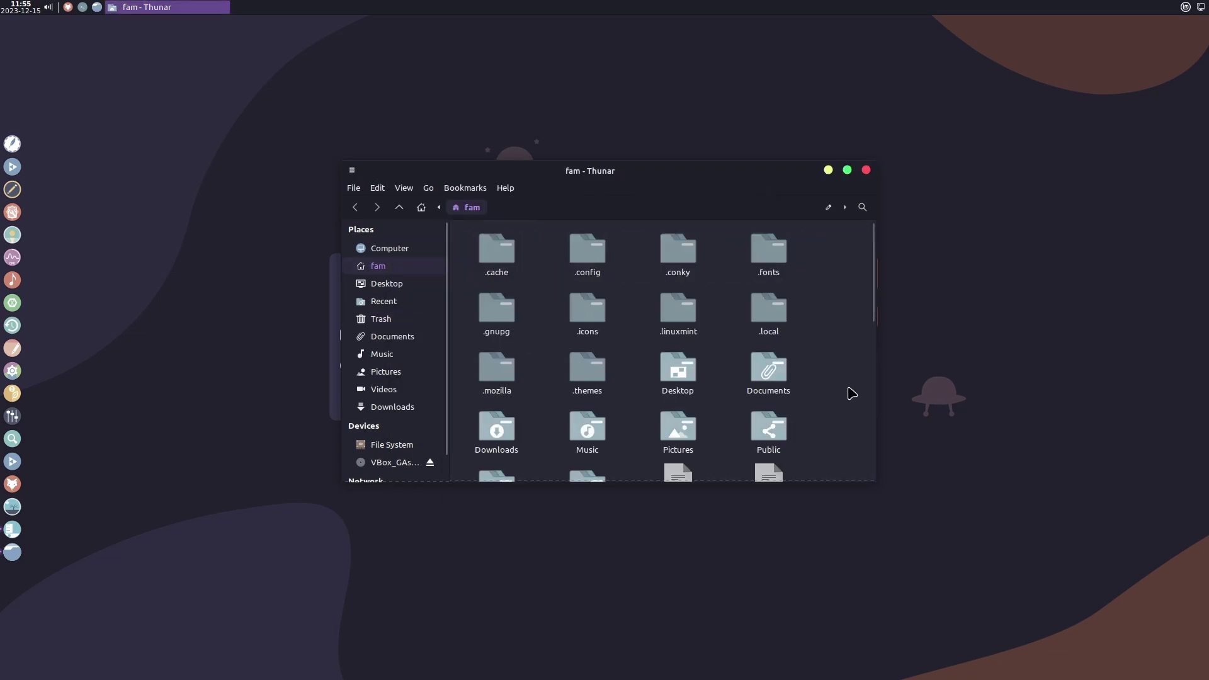
pyautogui.scroll(-5, 851, 395)
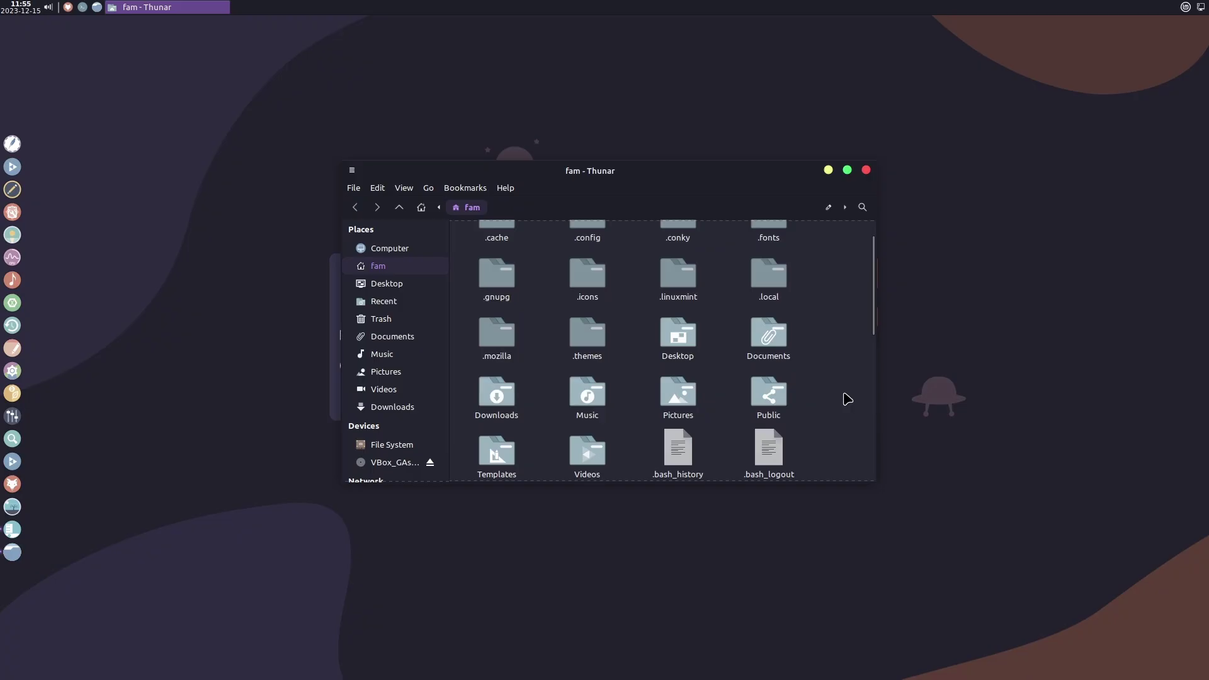
pyautogui.scroll(5, 847, 398)
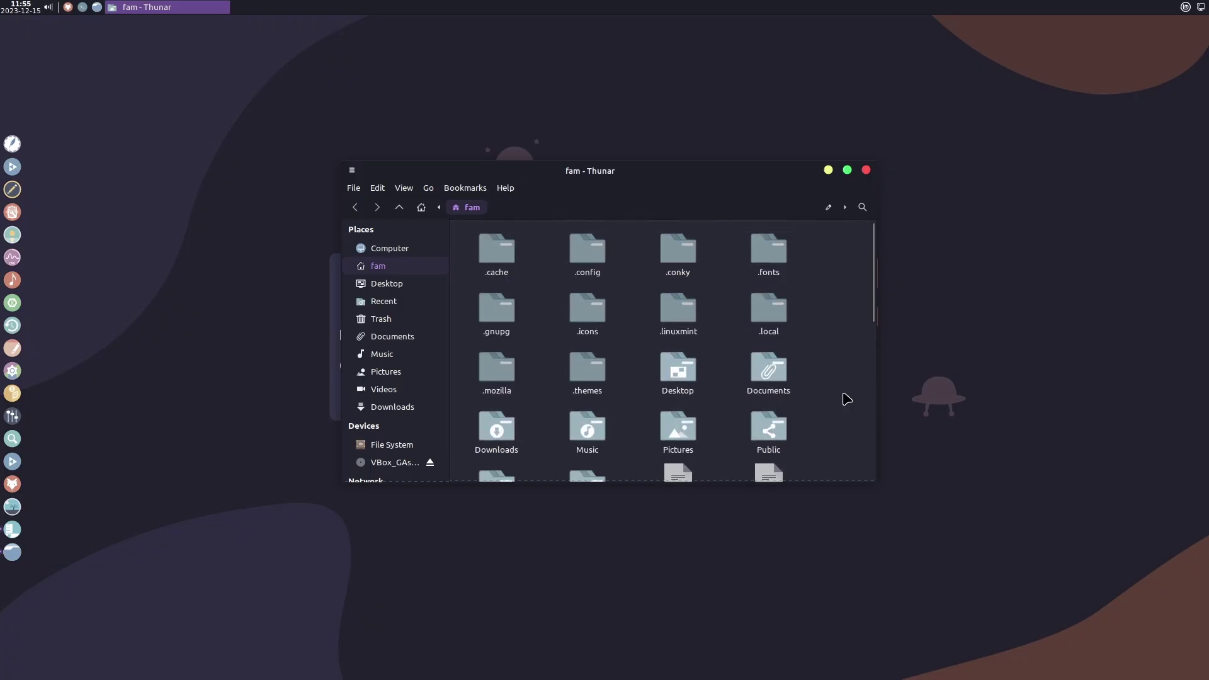
pyautogui.doubleClick(590, 321)
pyautogui.doubleClick(492, 255)
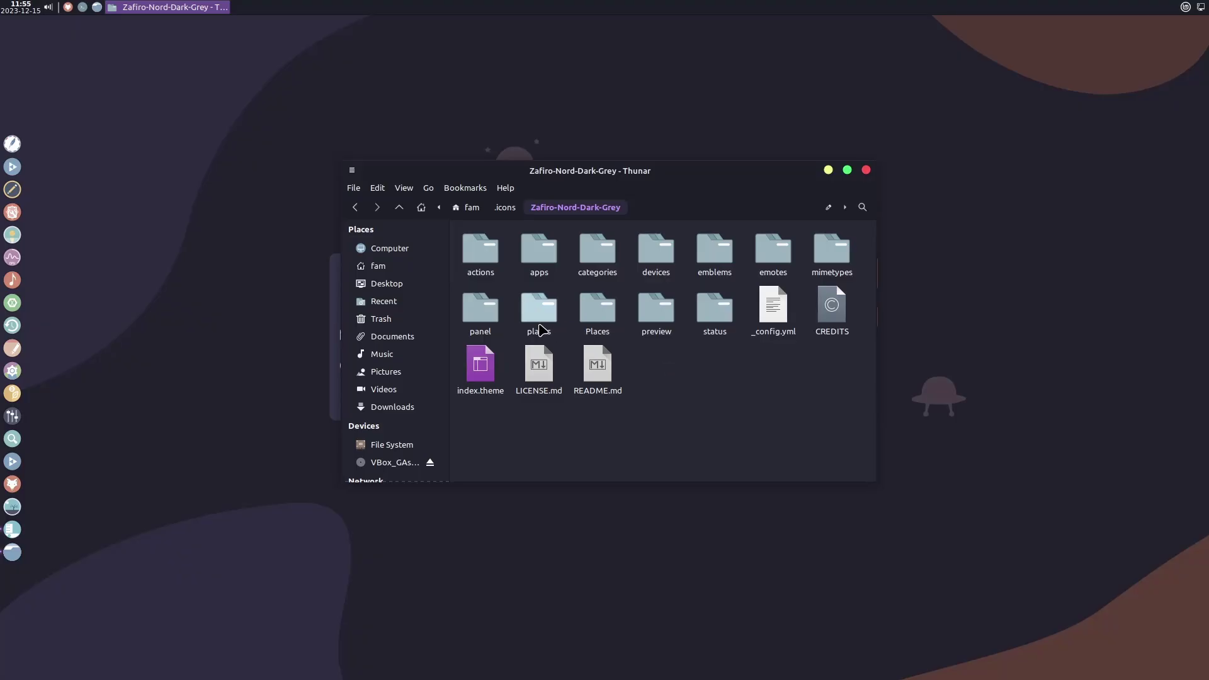
# Step: Rename the lowercase "places" folder of the icon theme as "placesx"
pyautogui.click(540, 329)
pyautogui.rightClick(541, 329)
pyautogui.click(593, 489)
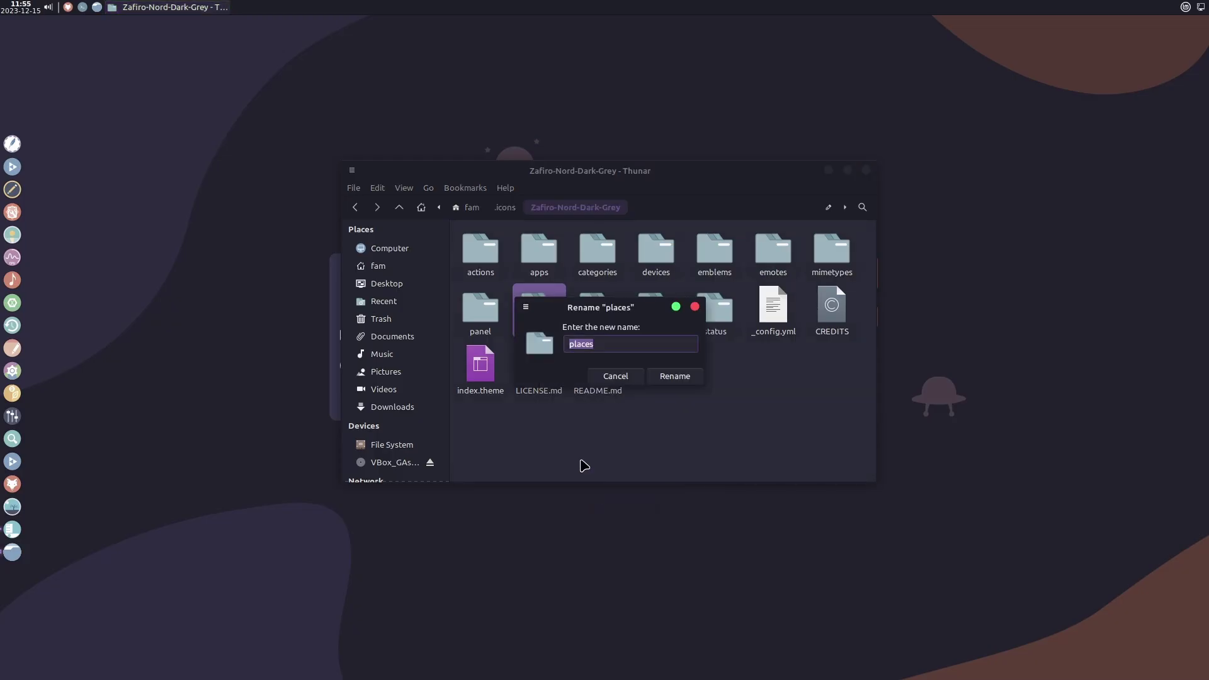
pyautogui.click(611, 344)
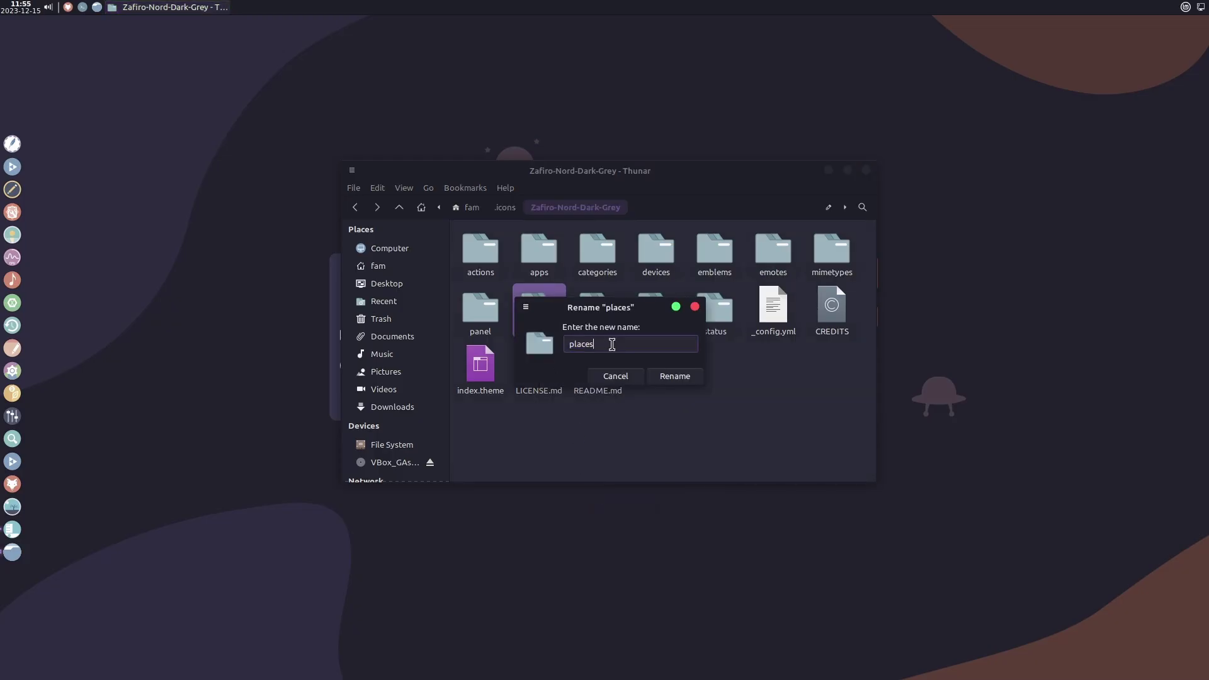
pyautogui.click(669, 380)
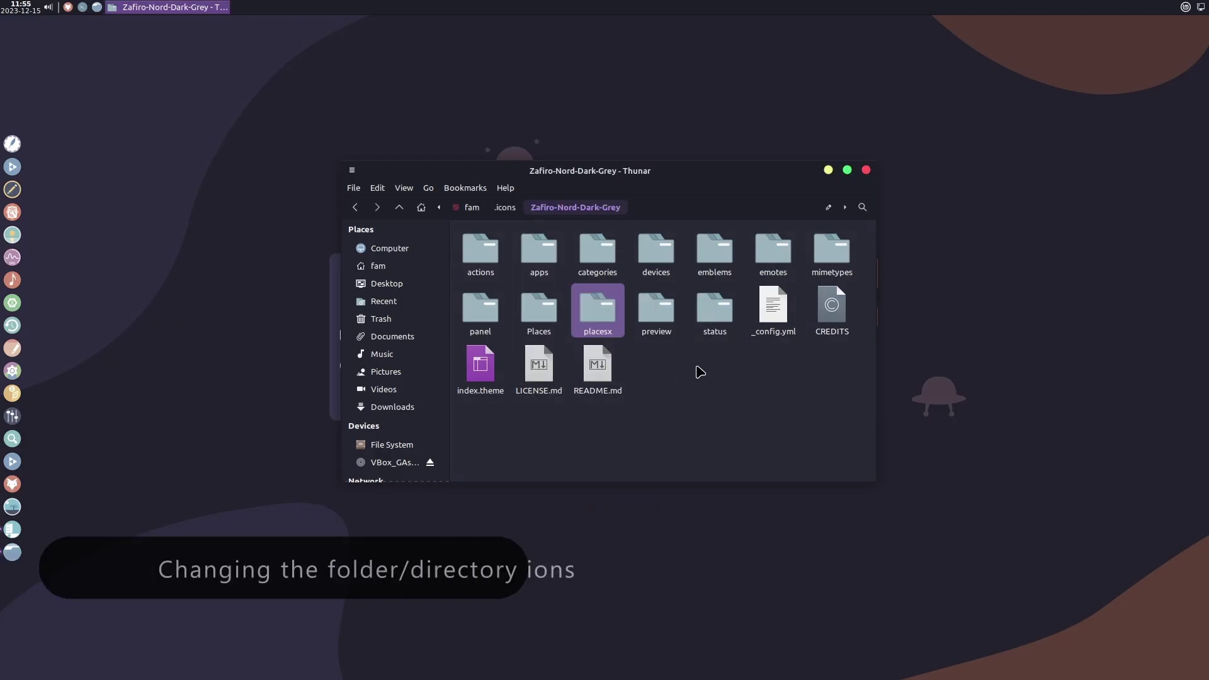
pyautogui.click(698, 371)
# Step: Rename the capitalized "Places" folder as "places" so the theme uses its folder icons
pyautogui.click(537, 332)
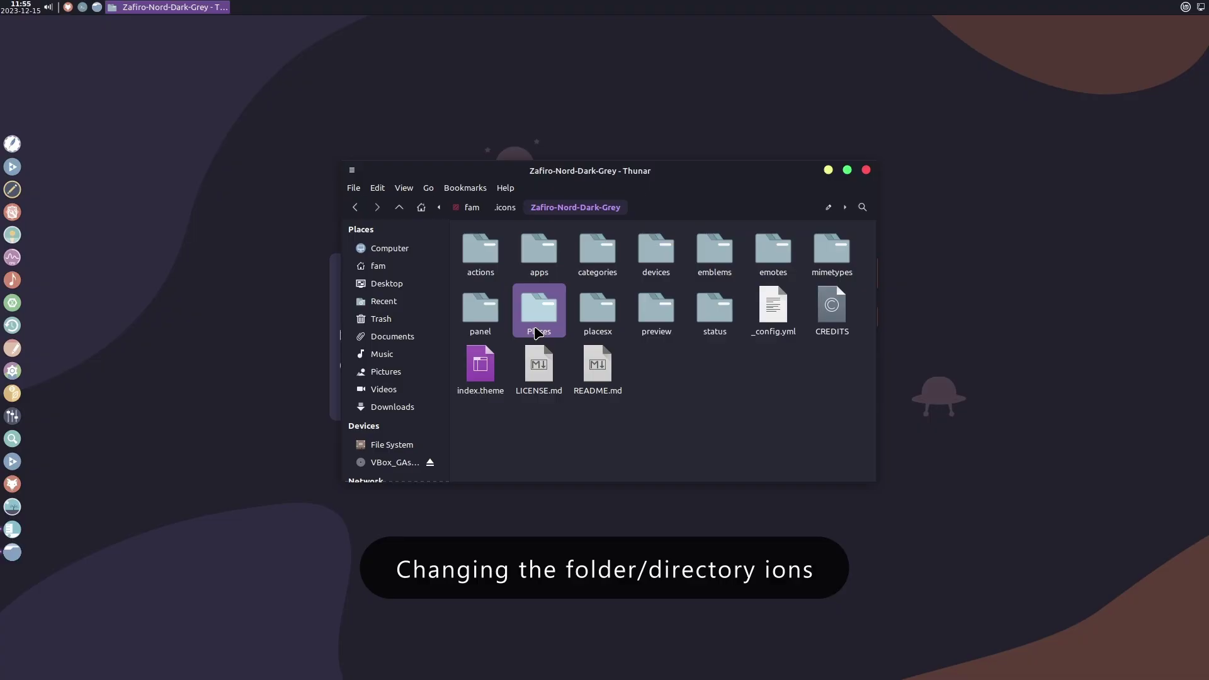
pyautogui.rightClick(537, 332)
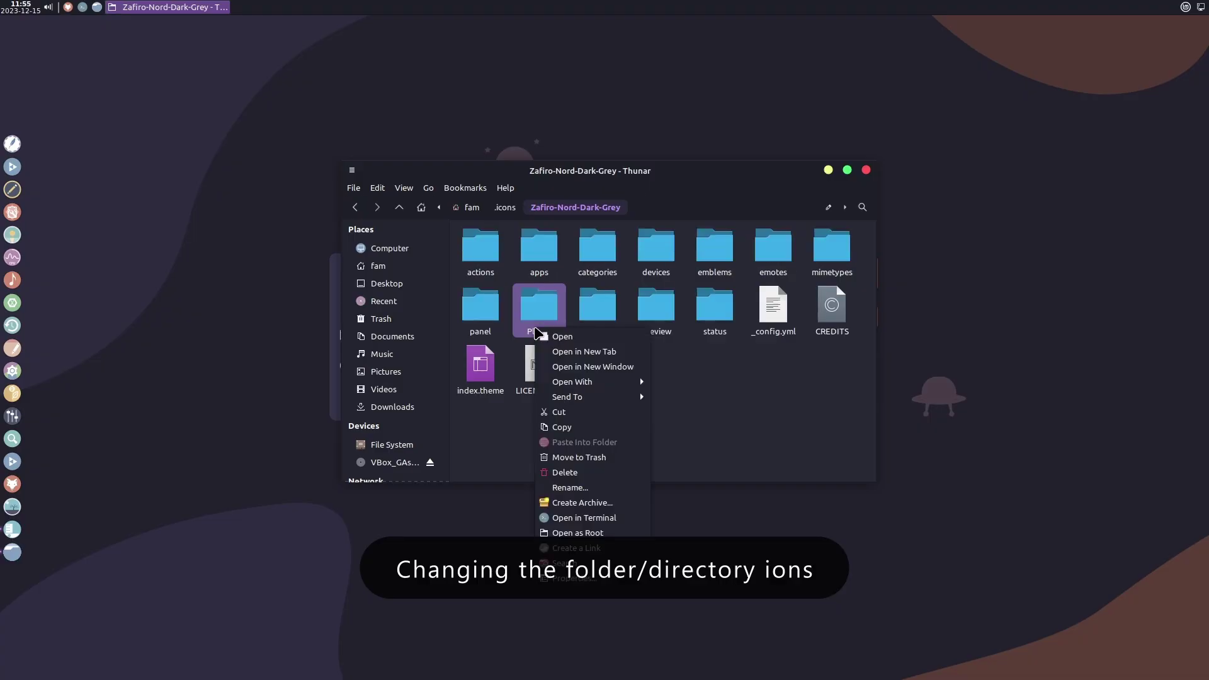
pyautogui.click(609, 489)
pyautogui.click(573, 343)
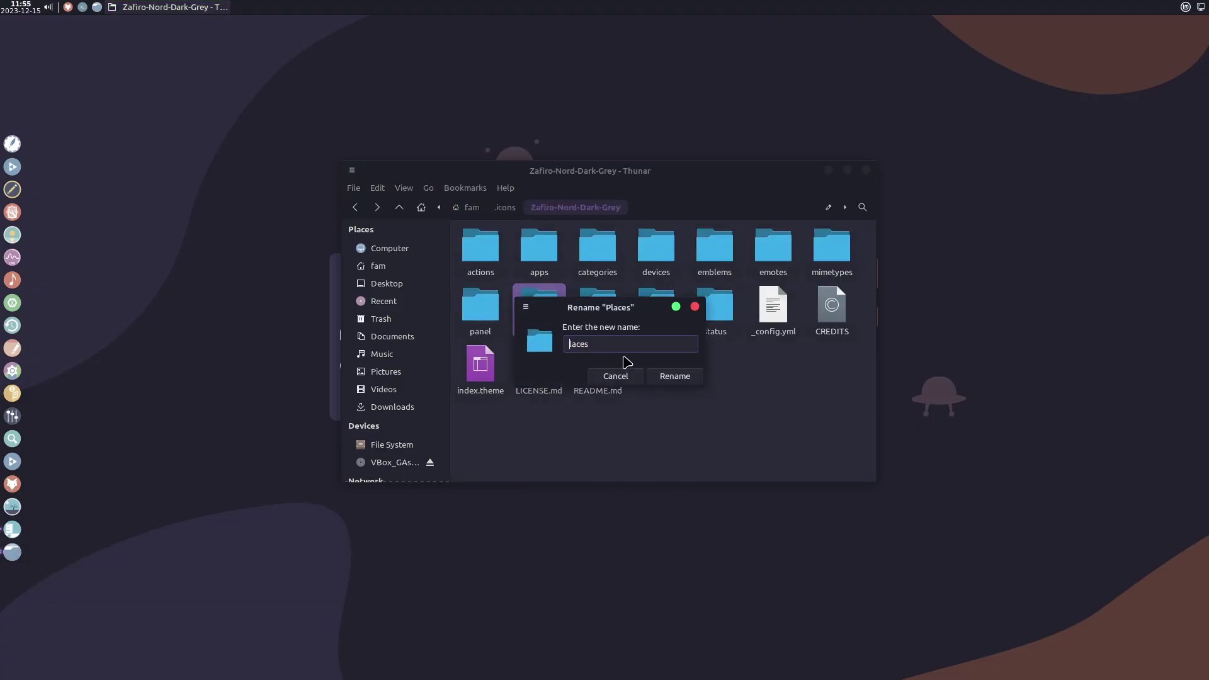
pyautogui.click(686, 376)
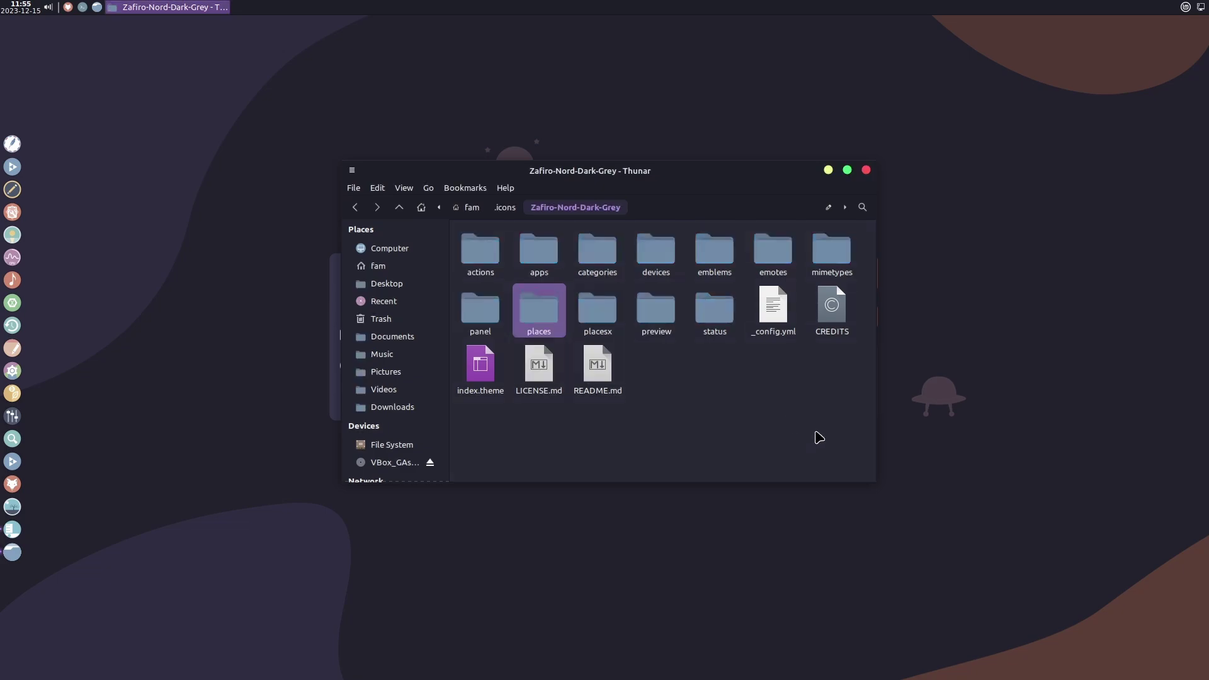
pyautogui.click(709, 378)
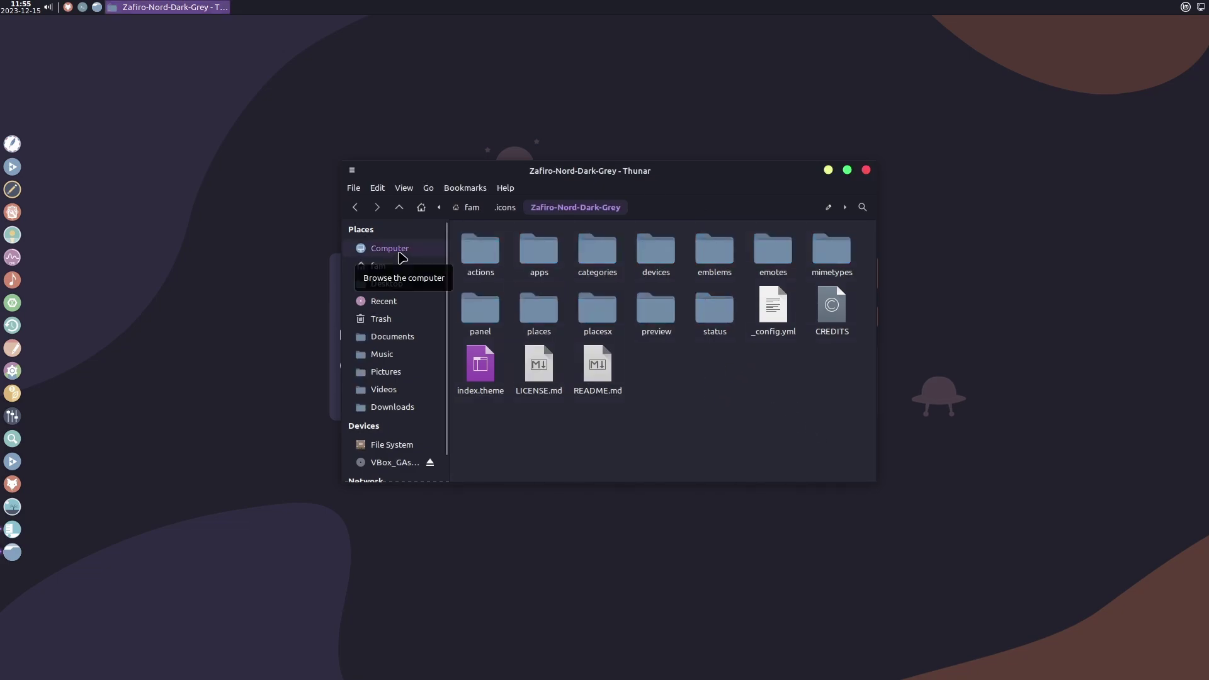
# Step: Return to the home folder and turn off the display of hidden files
pyautogui.click(385, 266)
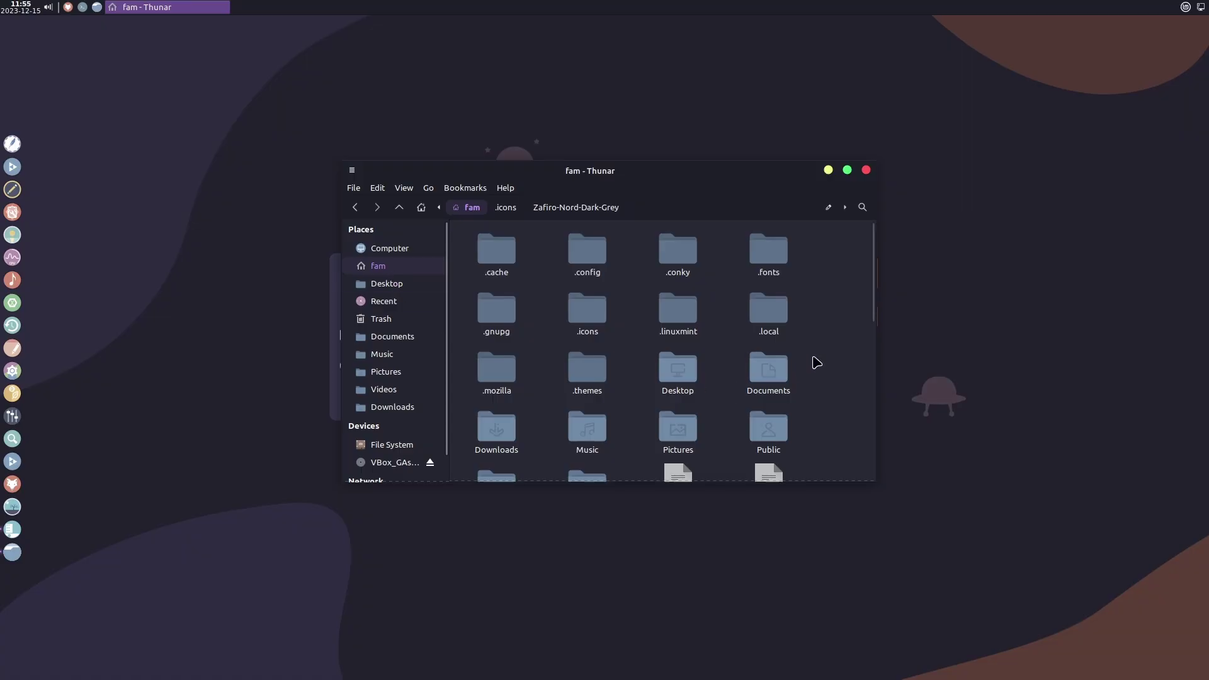
pyautogui.click(404, 188)
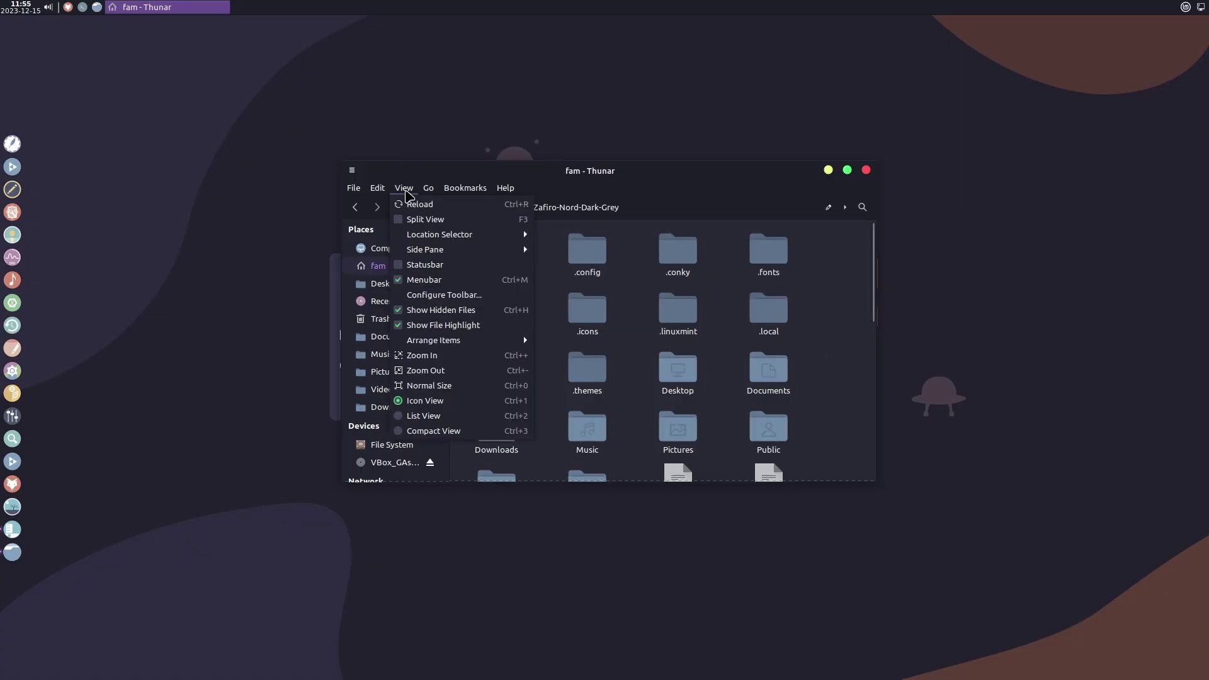
pyautogui.click(447, 309)
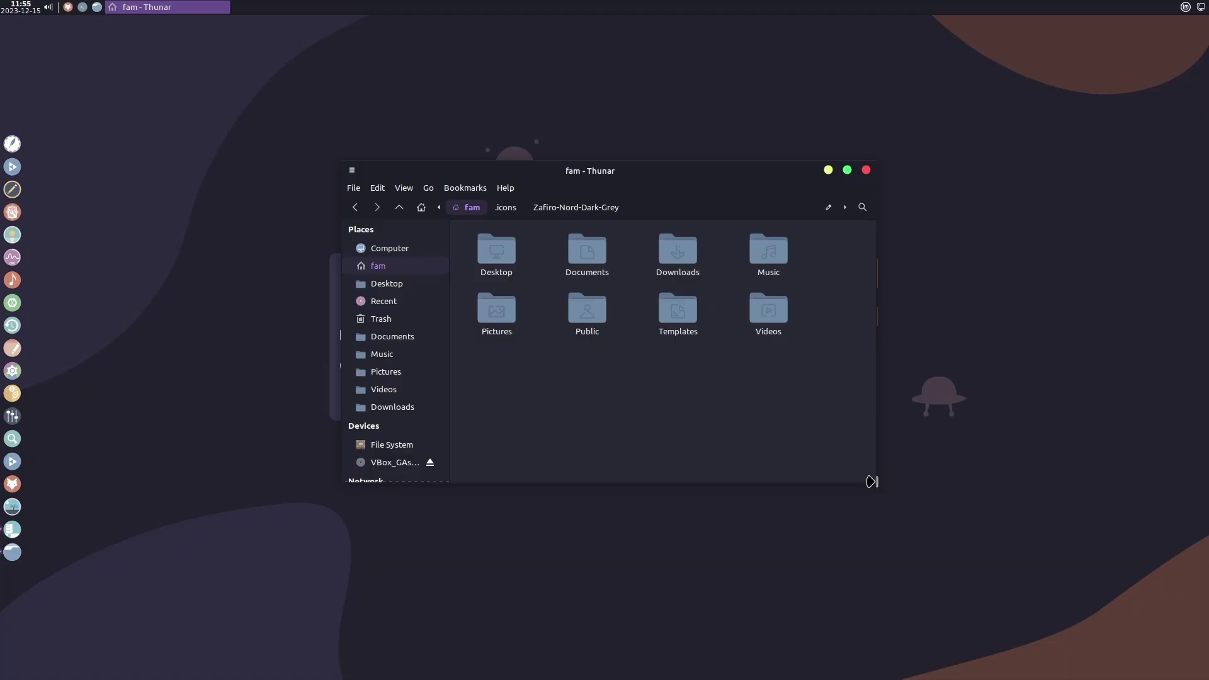
# Step: Shrink the Thunar window and move it away from the desktop widgets
pyautogui.moveTo(866, 473); pyautogui.dragTo(827, 434)
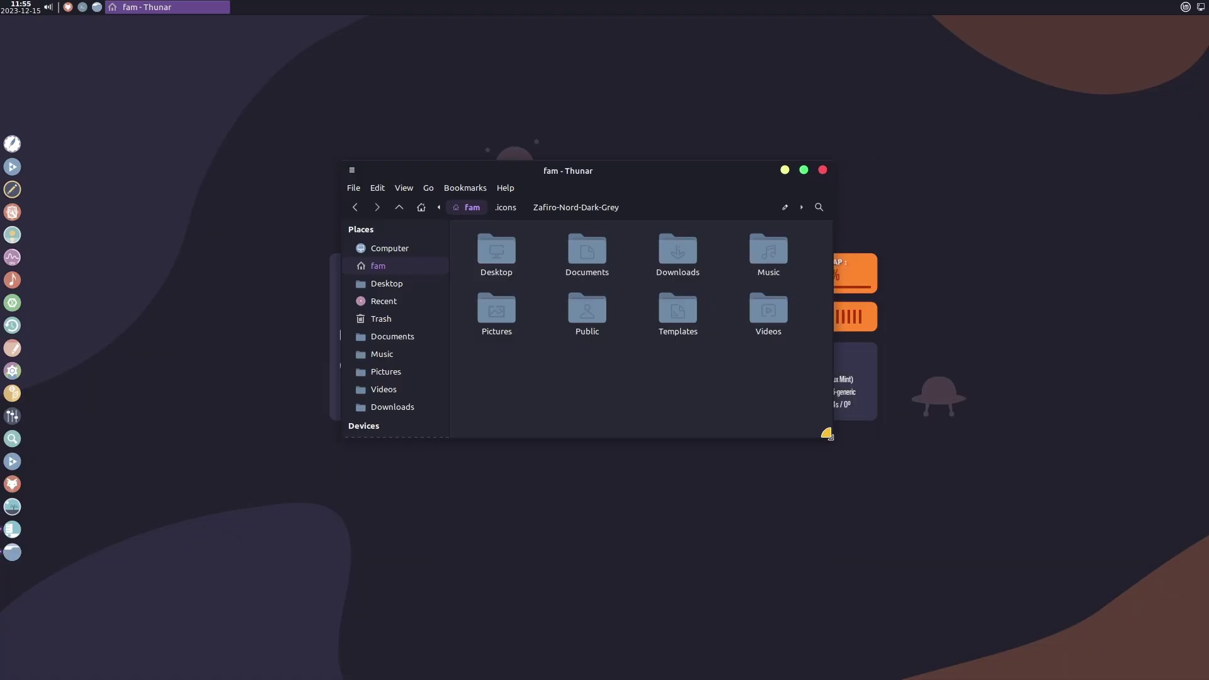
pyautogui.moveTo(701, 175); pyautogui.dragTo(699, 292)
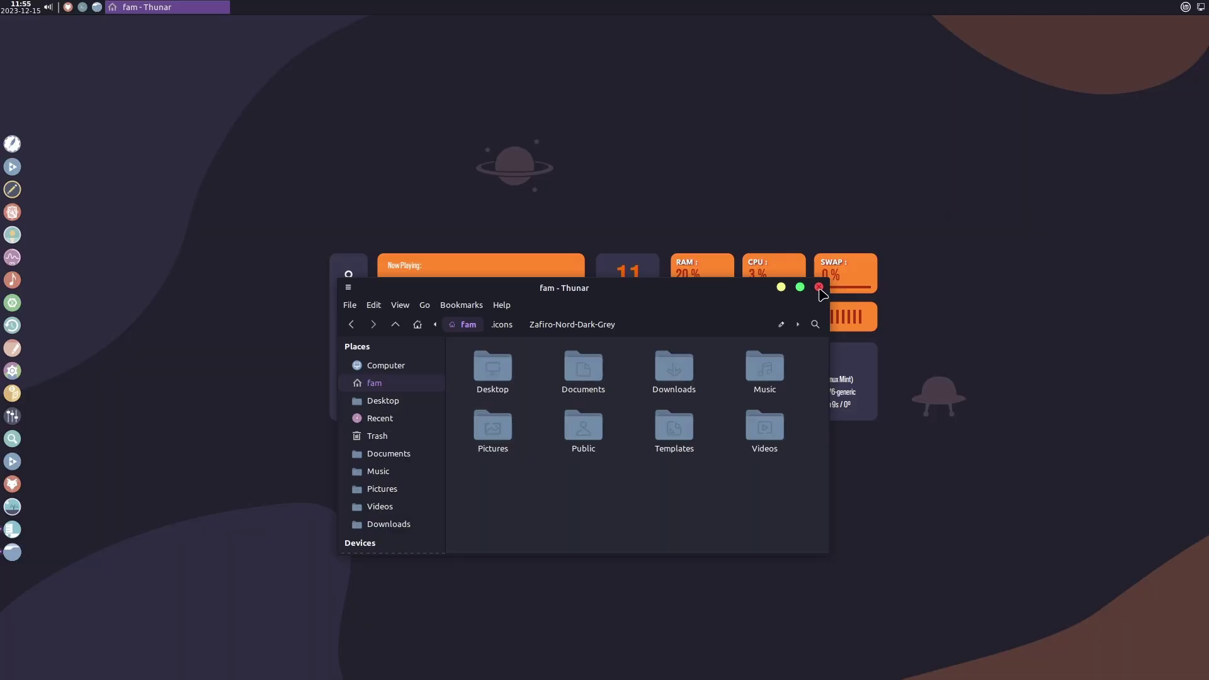
pyautogui.moveTo(727, 285); pyautogui.dragTo(440, 239)
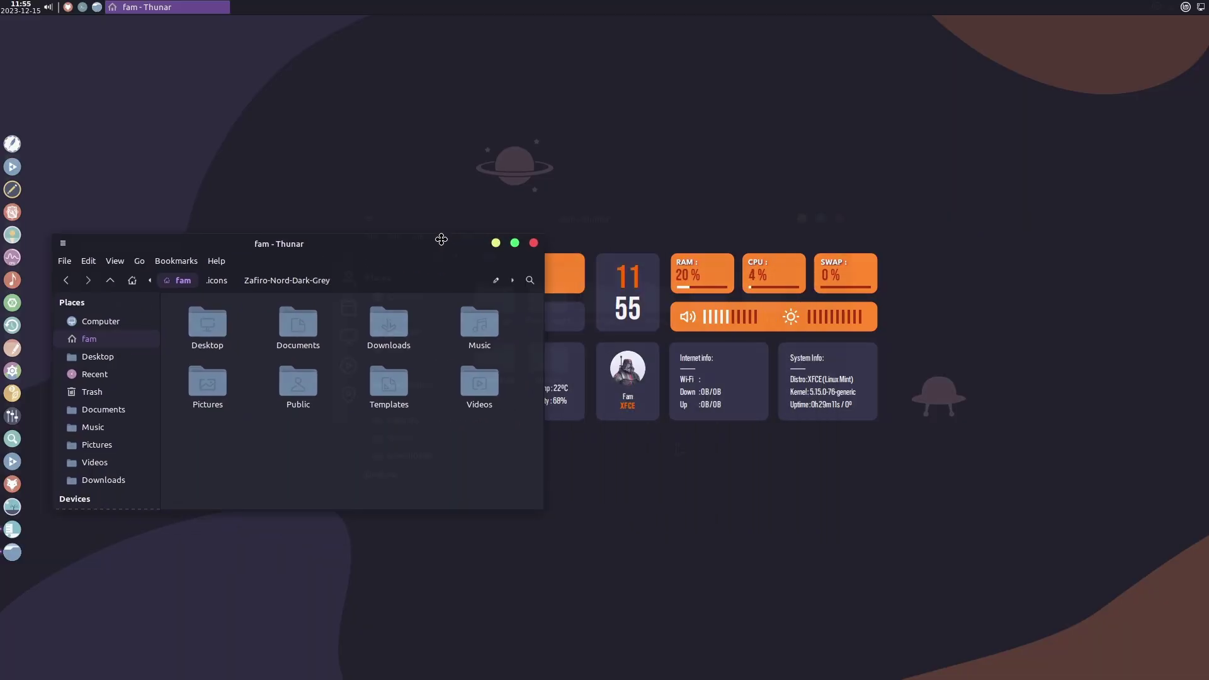
# Step: Open a terminal in the projectFiles folder in Downloads and list the folder's files with ls
pyautogui.doubleClick(494, 300)
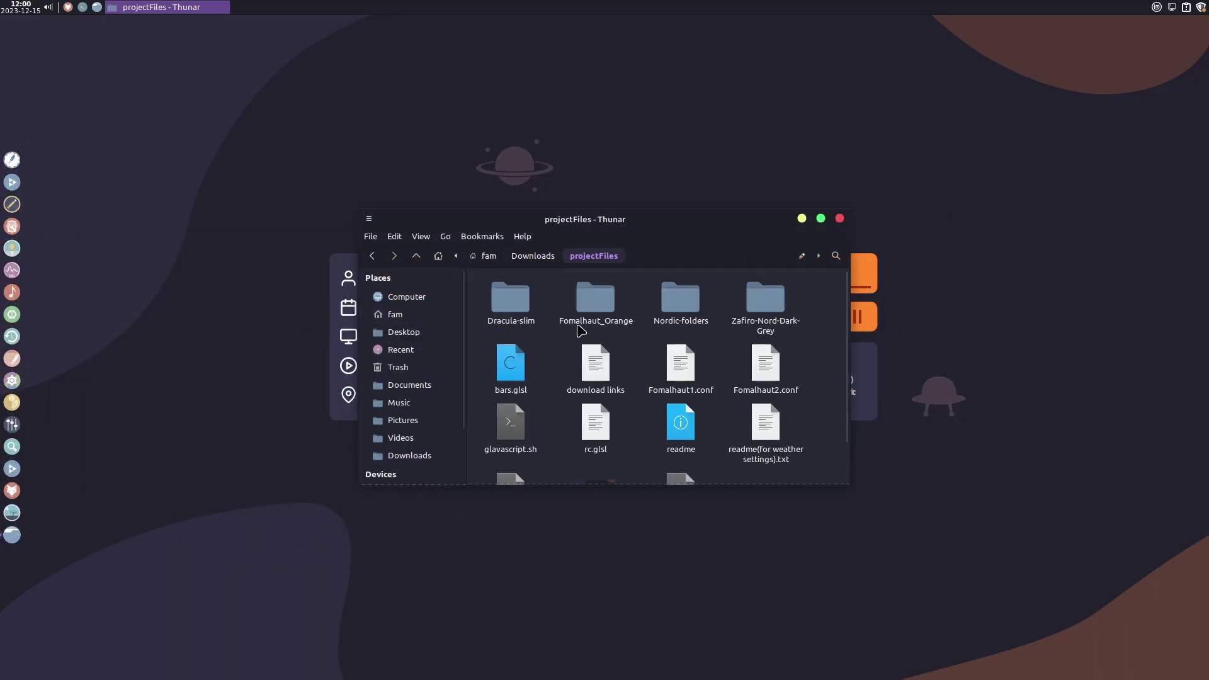
pyautogui.moveTo(558, 428)
pyautogui.mouseDown()
pyautogui.moveTo(504, 444)
pyautogui.moveTo(548, 437)
pyautogui.moveTo(540, 432)
pyautogui.mouseUp()
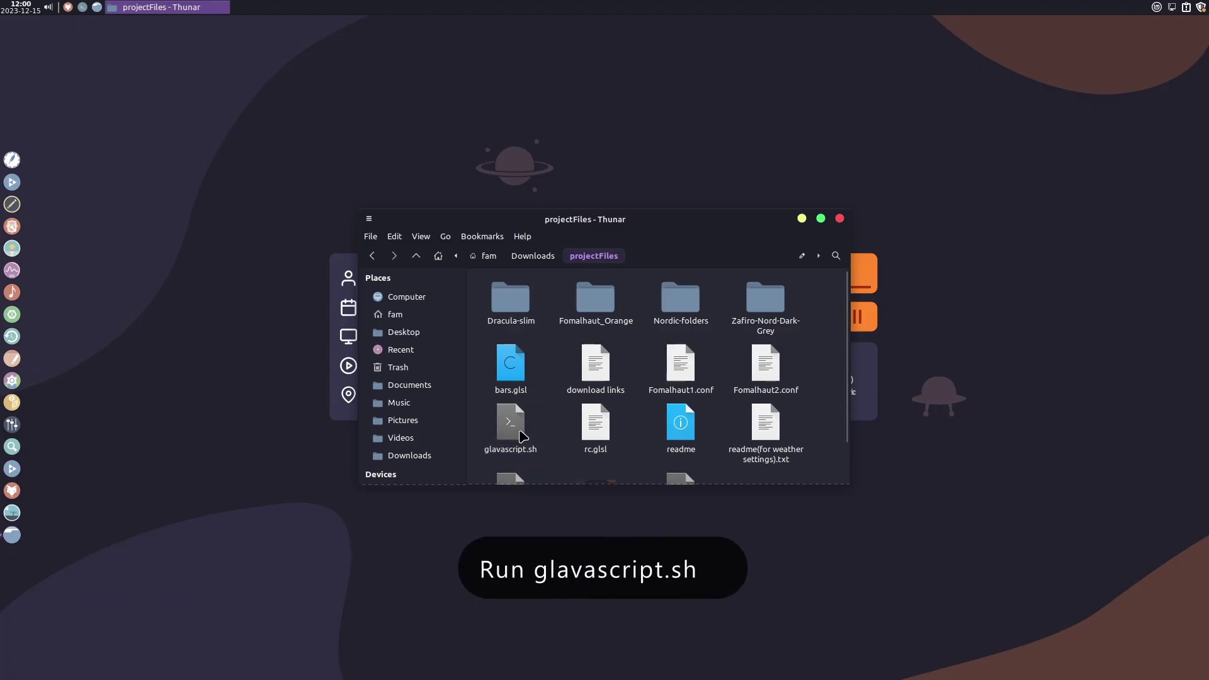
pyautogui.rightClick(550, 423)
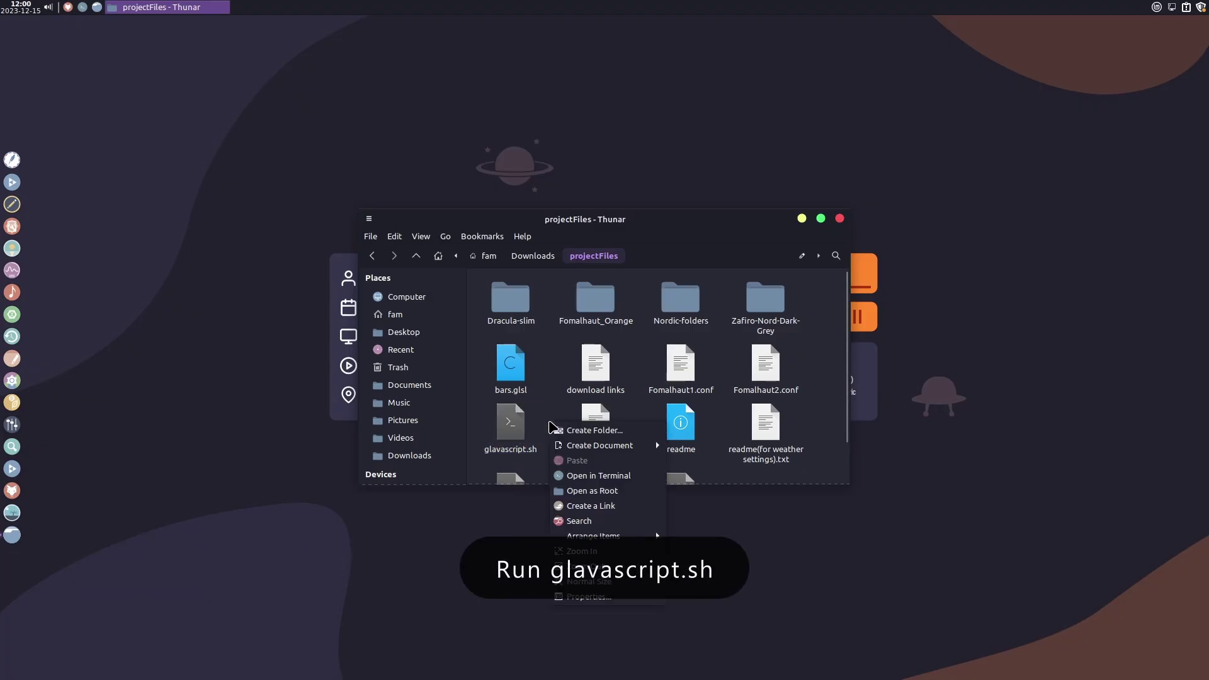
pyautogui.click(617, 477)
pyautogui.write('.')
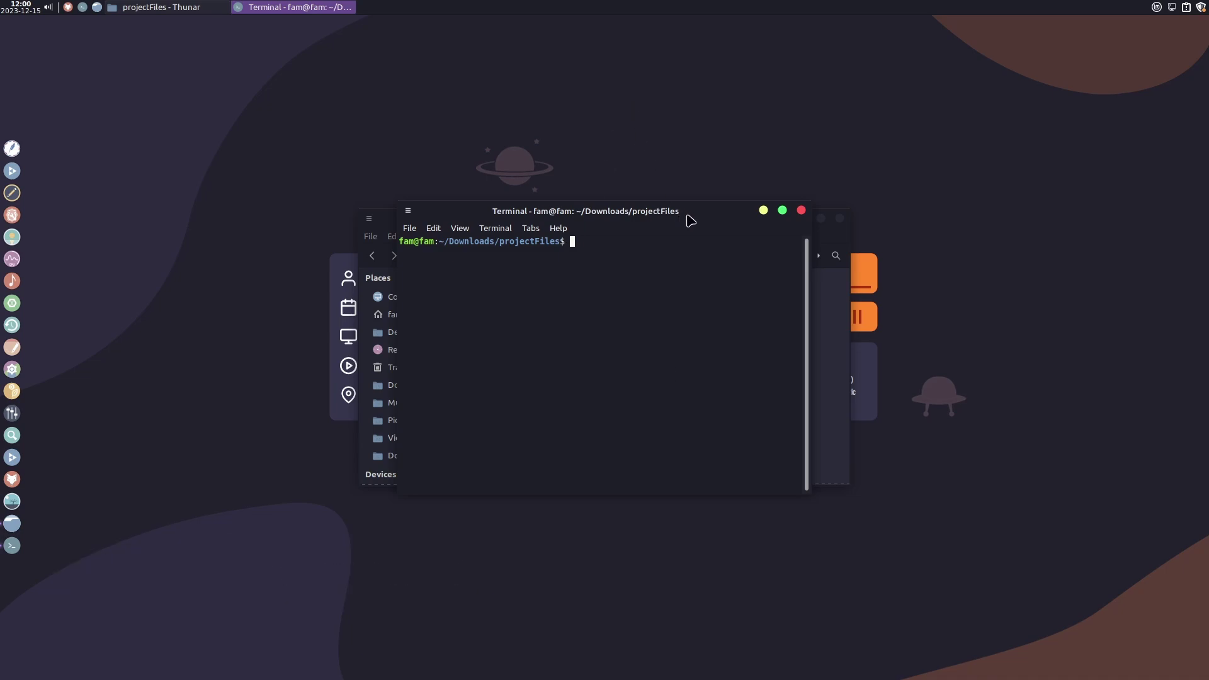
pyautogui.write('ls')
pyautogui.press('Return')
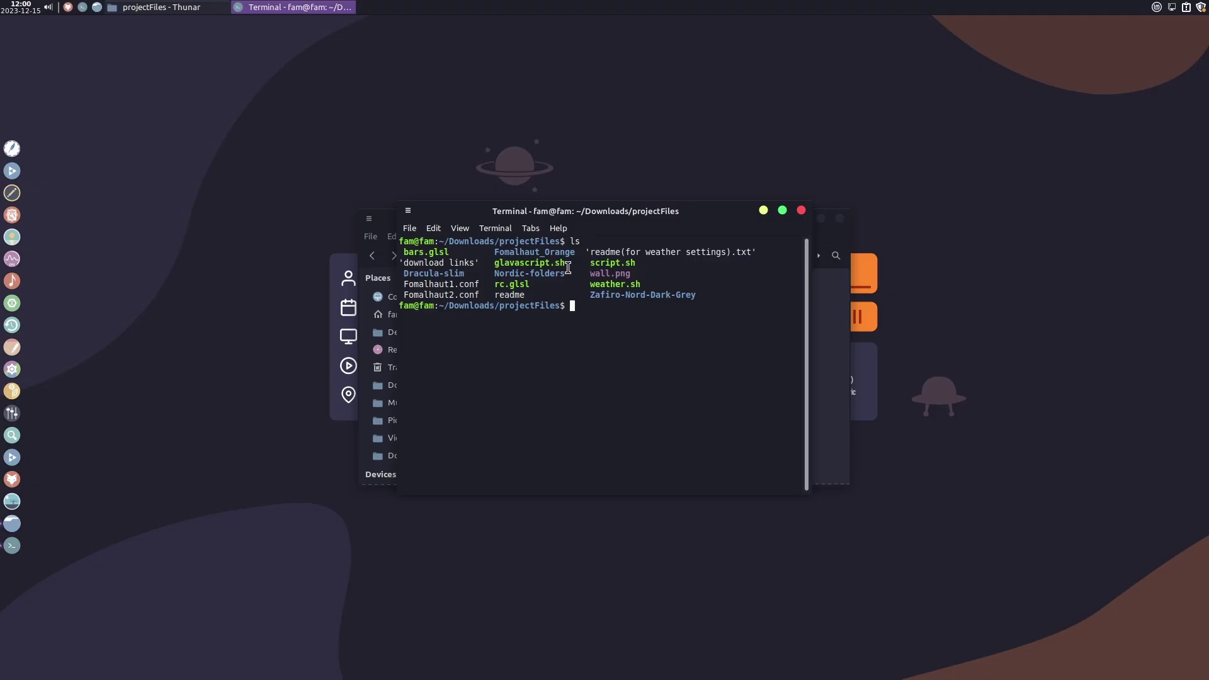
# Step: Copy the script name glavascript.sh from the listing and run ./glavascript.sh
pyautogui.moveTo(555, 263); pyautogui.dragTo(504, 263)
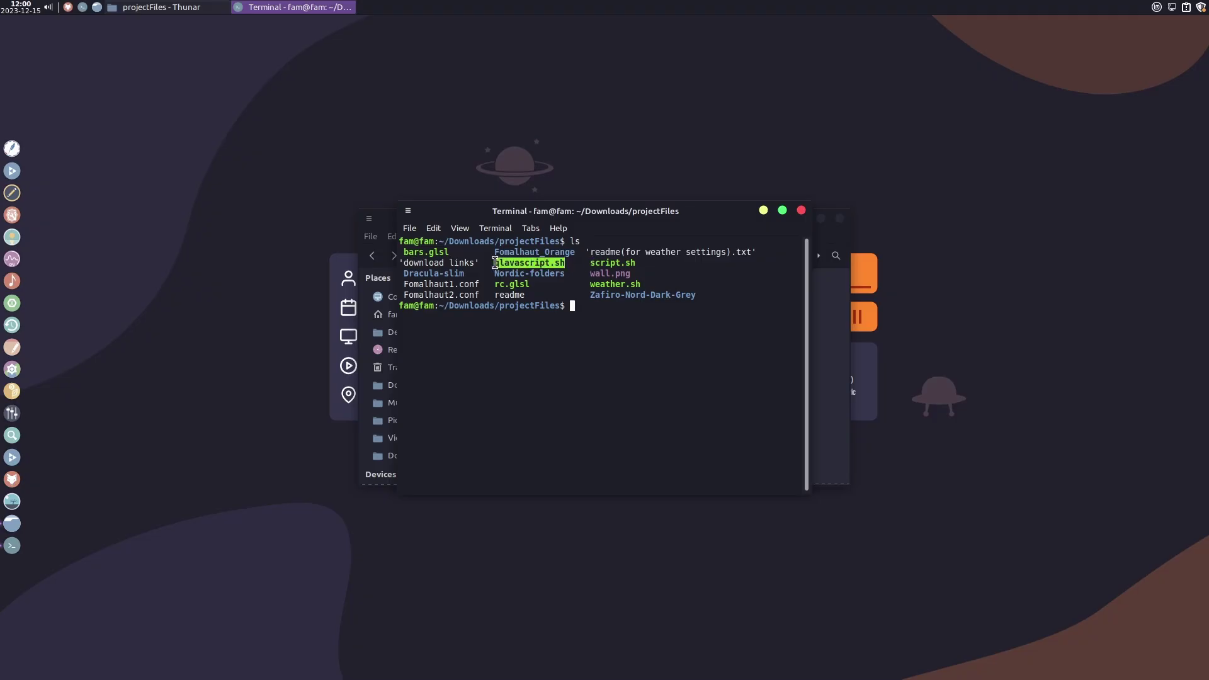
pyautogui.rightClick(506, 267)
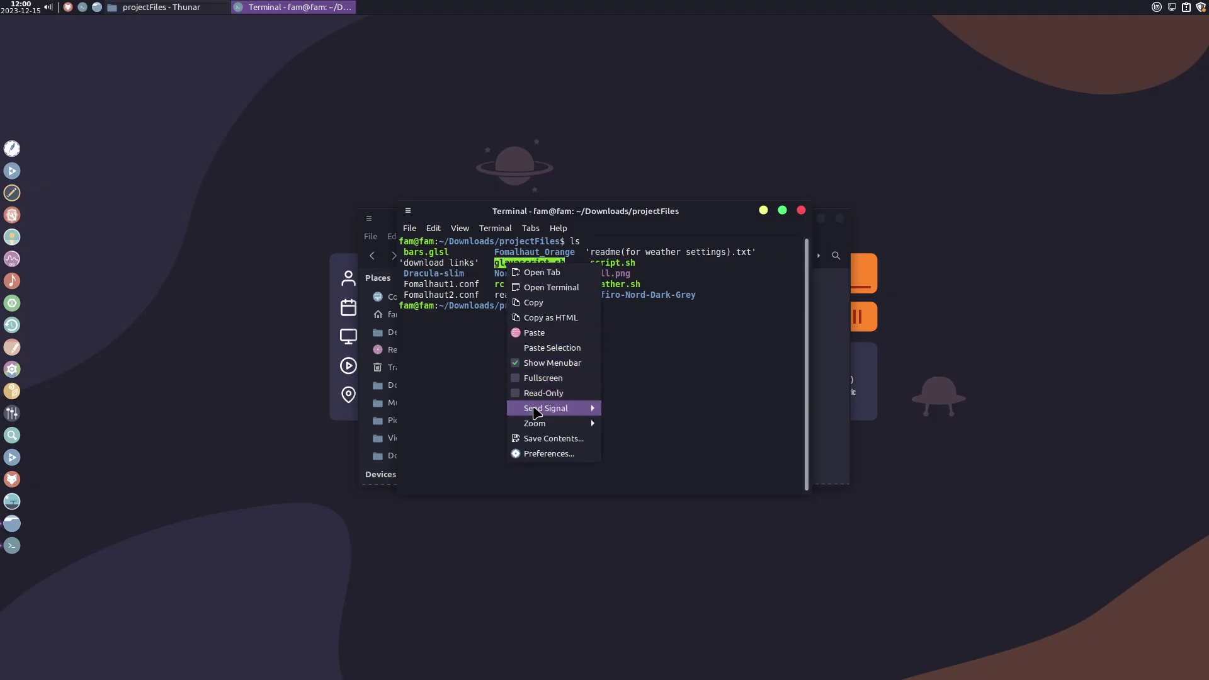
pyautogui.click(546, 302)
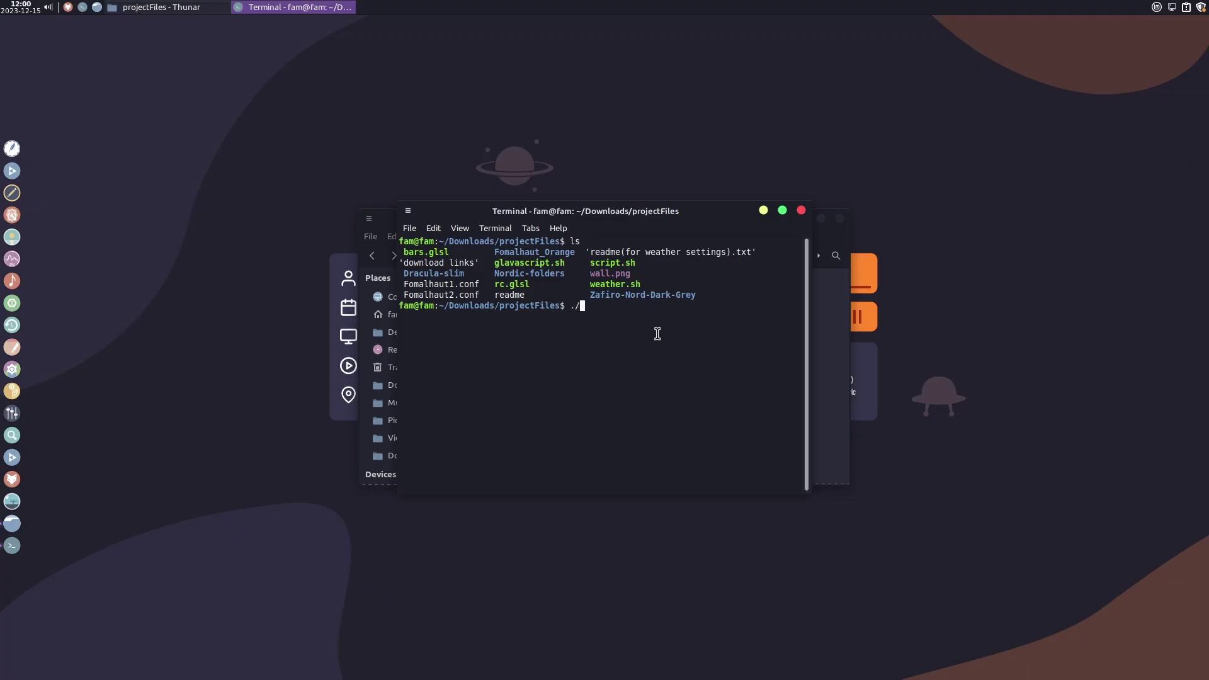
pyautogui.rightClick(616, 312)
pyautogui.click(636, 382)
pyautogui.press('Return')
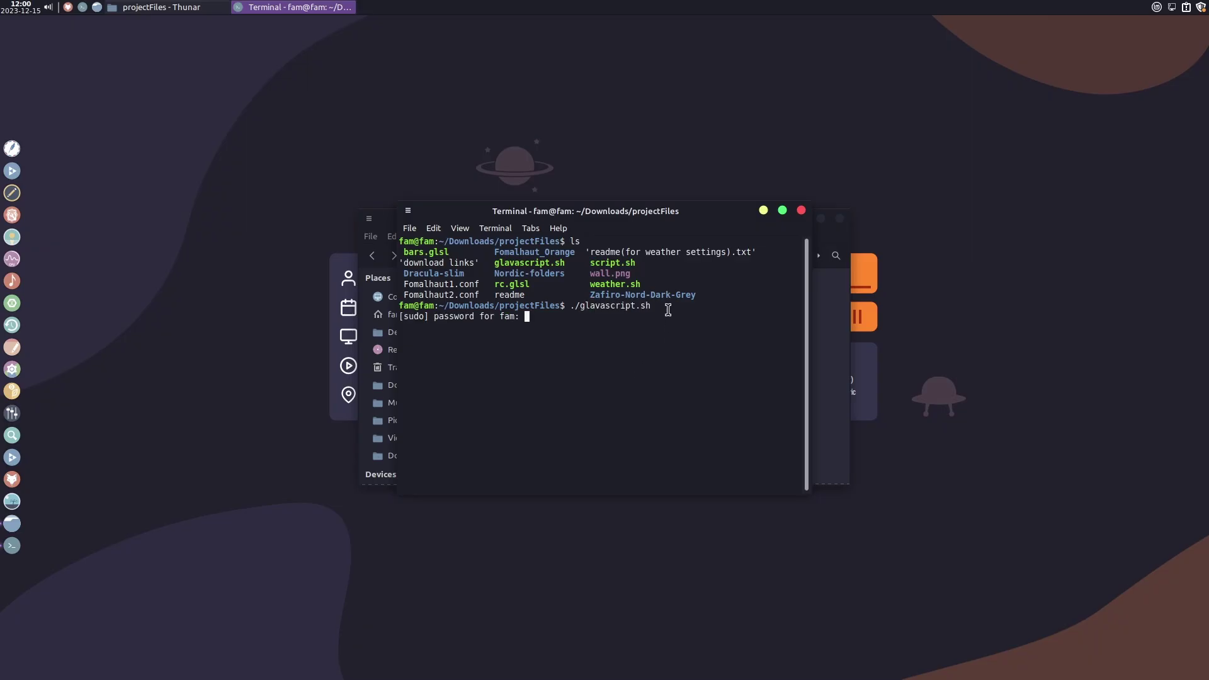
# Step: Enter the sudo password for the script and accept the package installation with y
pyautogui.press('Return')
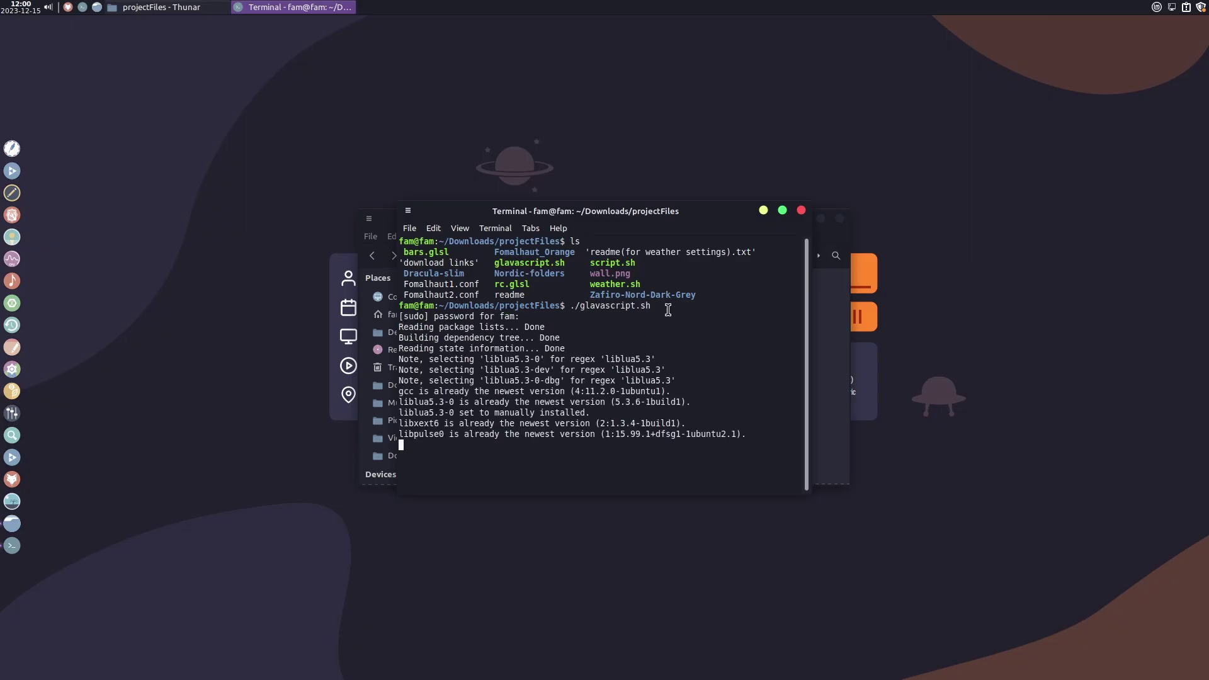
pyautogui.write('y')
pyautogui.press('Return')
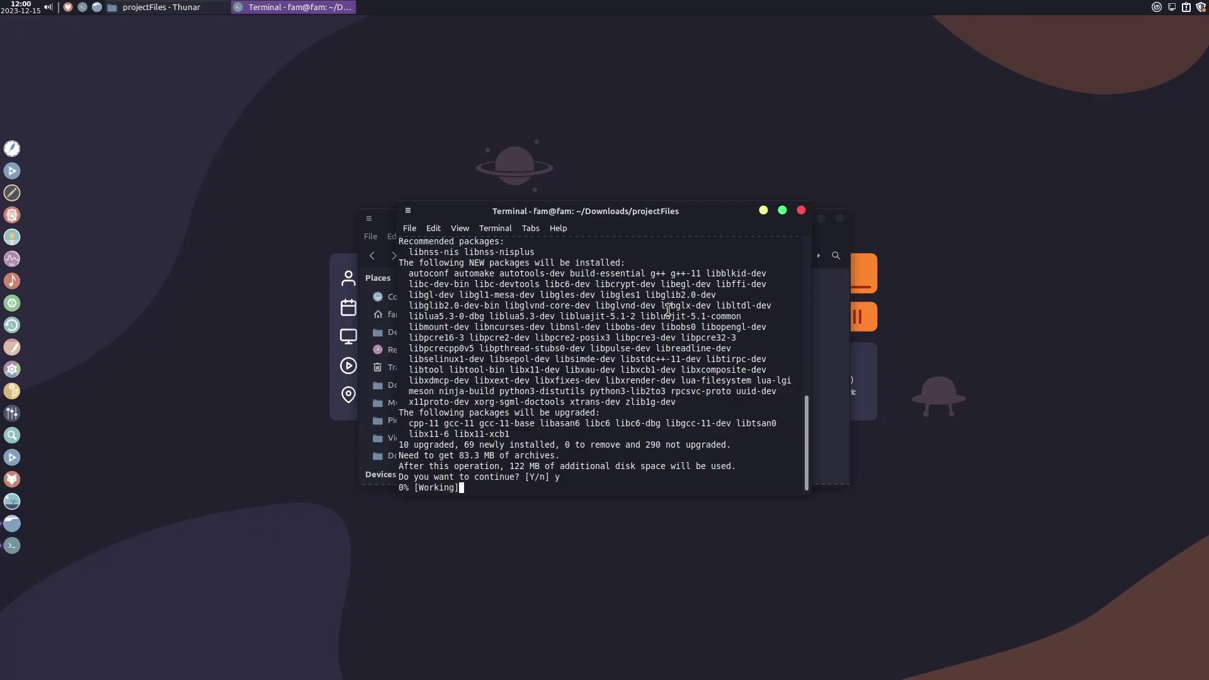
# Step: Widen the terminal window to 108x24 to show the full lines of installation output
pyautogui.moveTo(810, 437); pyautogui.dragTo(882, 437)
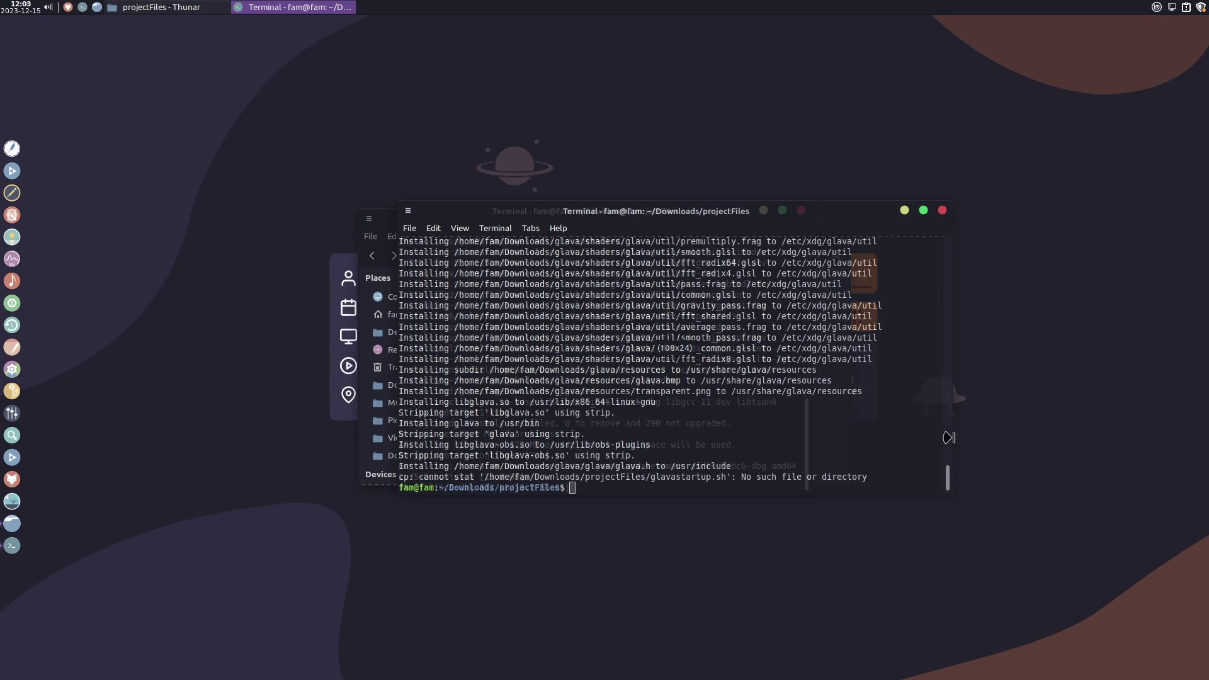
pyautogui.moveTo(913, 437); pyautogui.dragTo(948, 437)
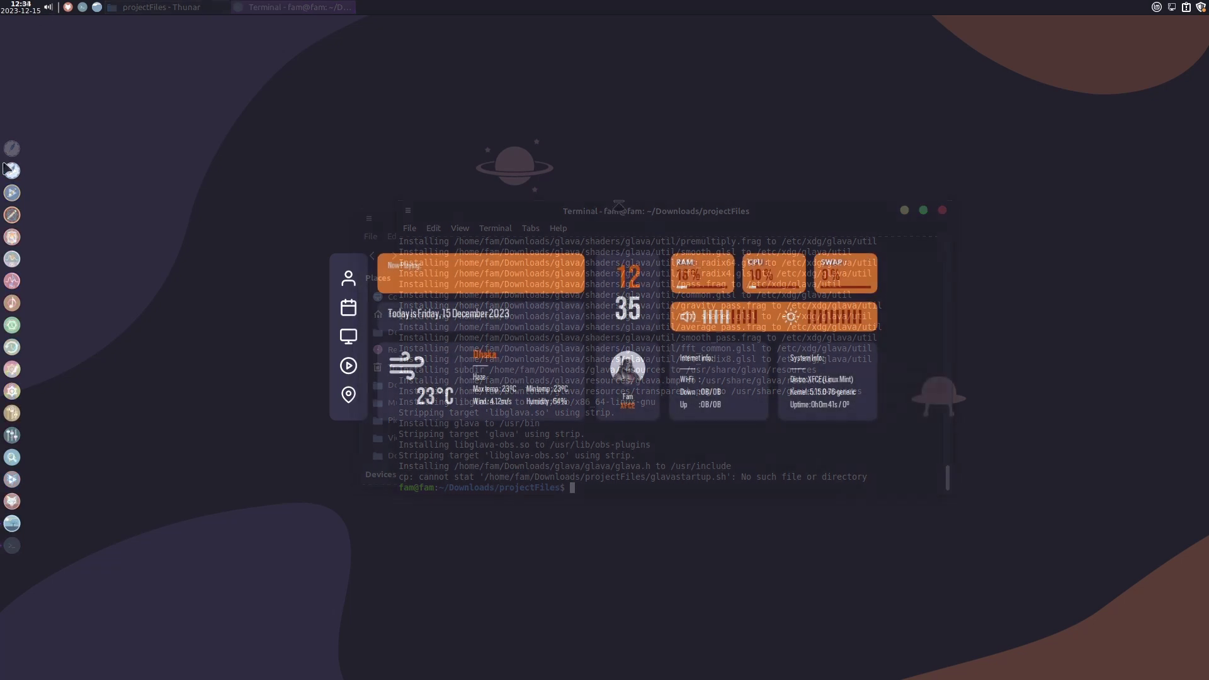
# Step: Find and open the Session and Startup settings and show the list of applications that start automatically at login
pyautogui.click(1155, 8)
pyautogui.write('ste')
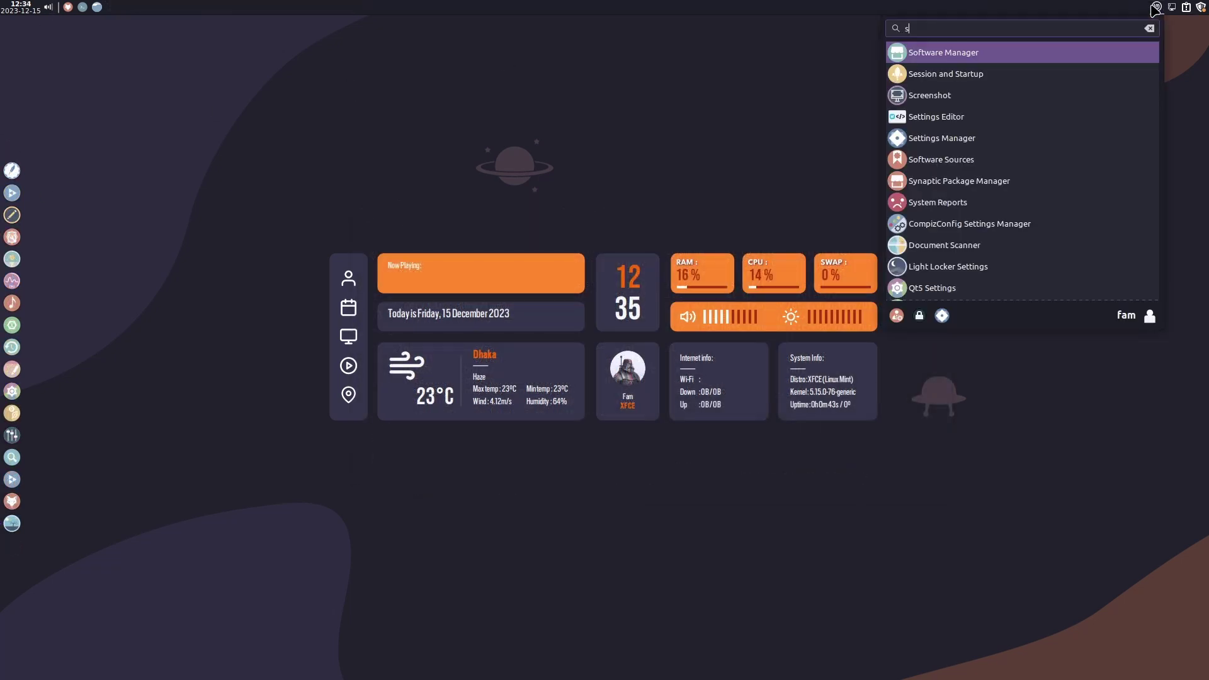
pyautogui.press('BackSpace')
pyautogui.press('BackSpace')
pyautogui.write('es')
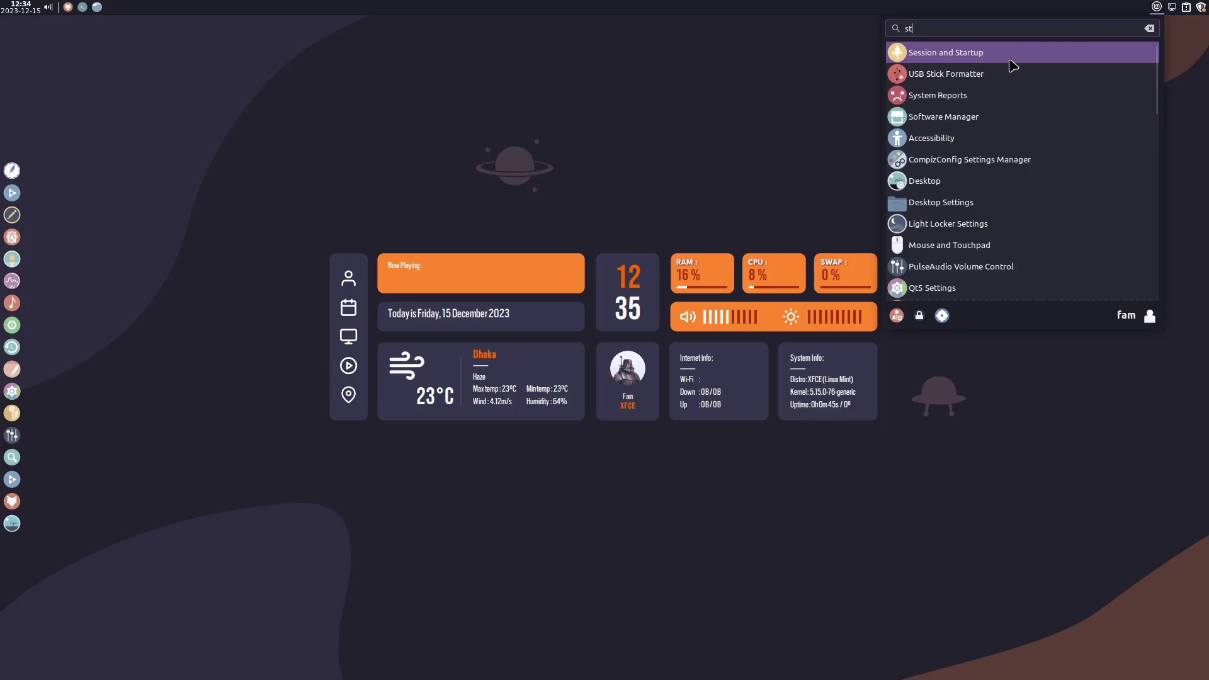
pyautogui.click(1007, 53)
pyautogui.click(547, 198)
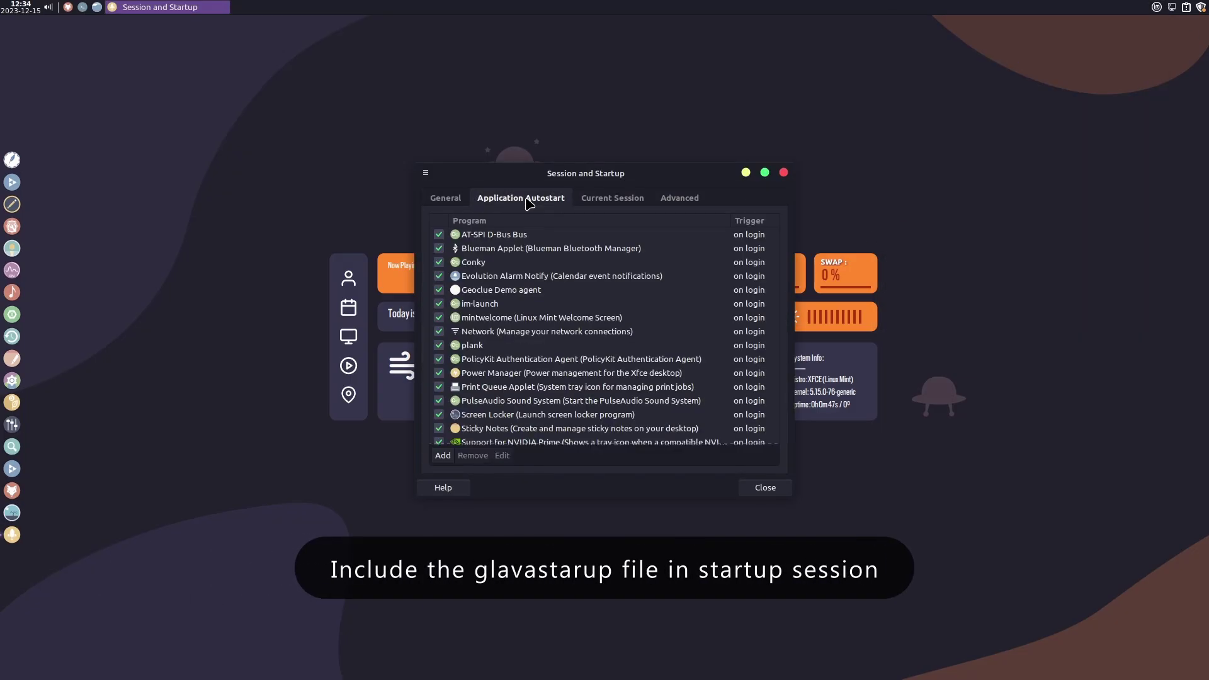
# Step: Add an autostart entry named glava that runs glavastartup.sh from the .config/glava folder on login, and close the settings
pyautogui.click(442, 455)
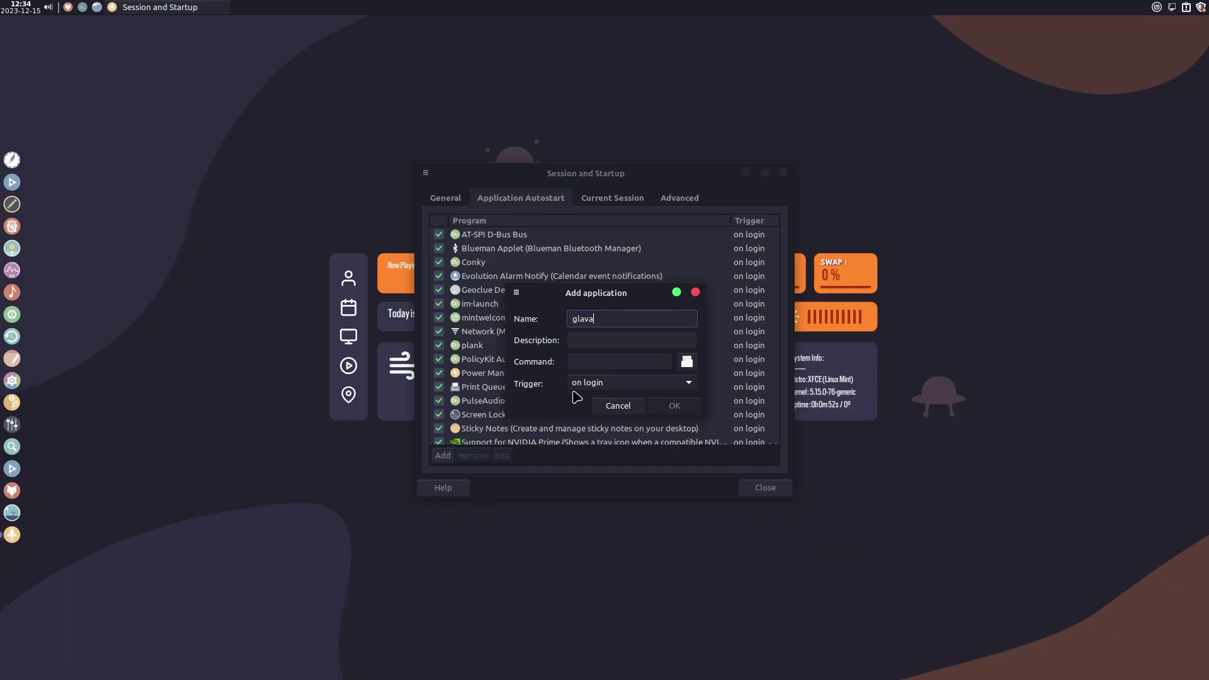
pyautogui.click(687, 362)
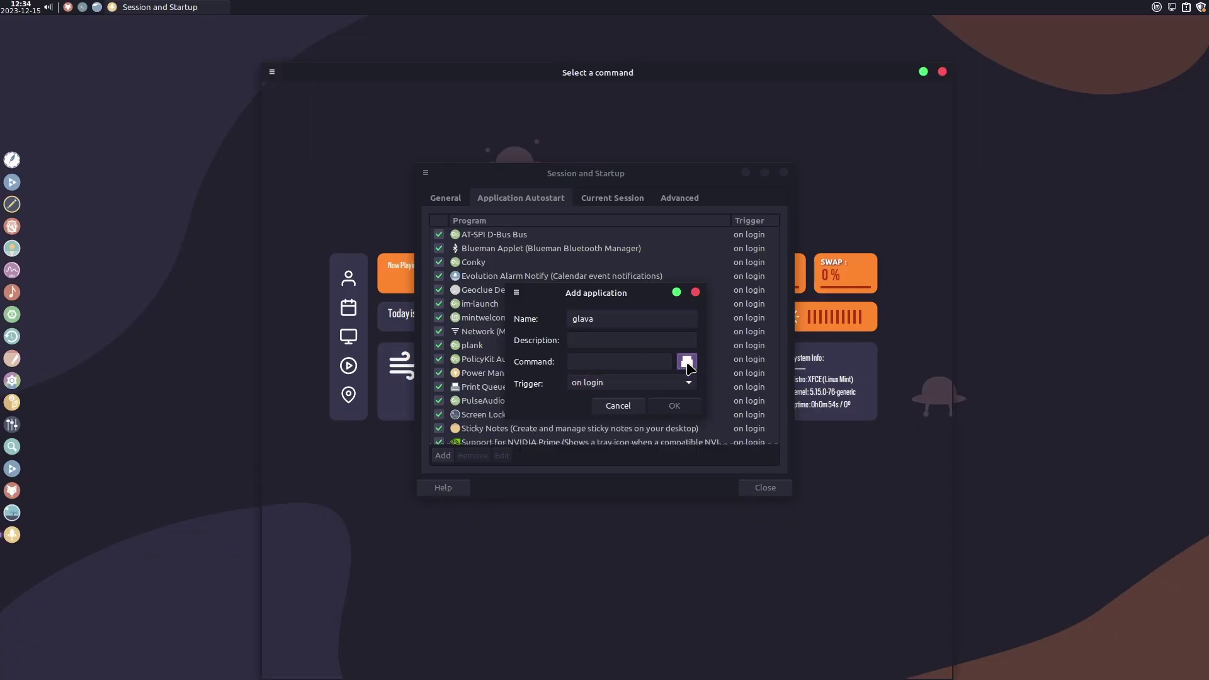
pyautogui.doubleClick(418, 147)
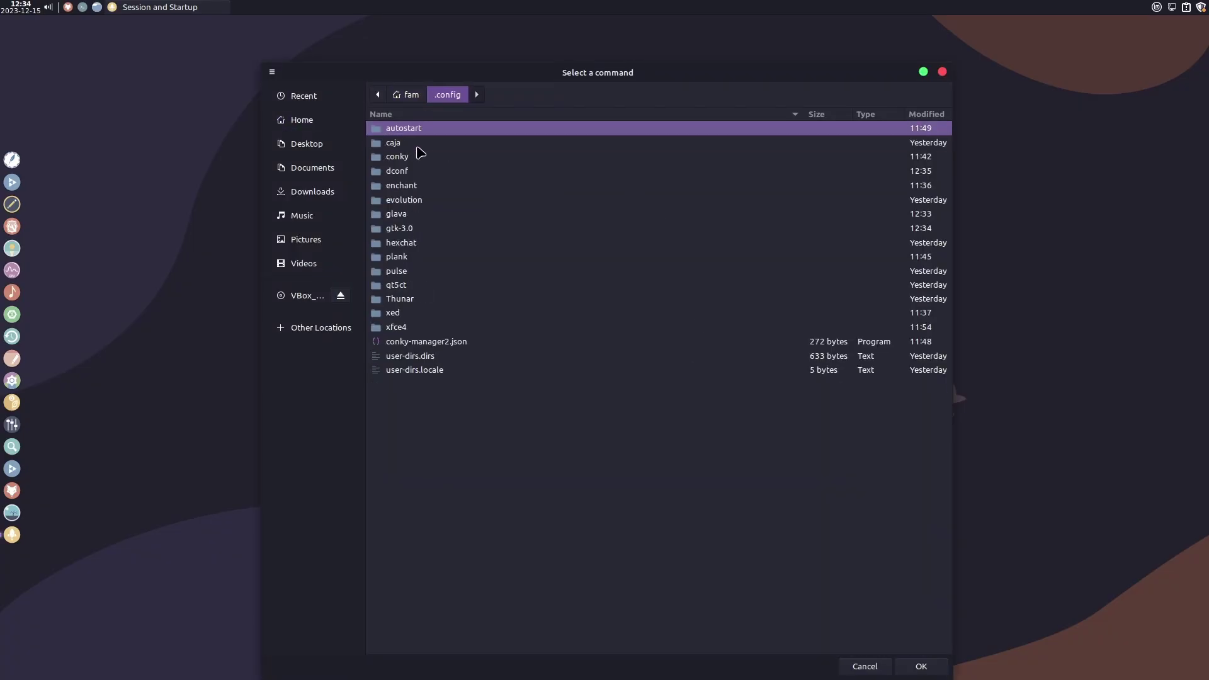
pyautogui.doubleClick(397, 214)
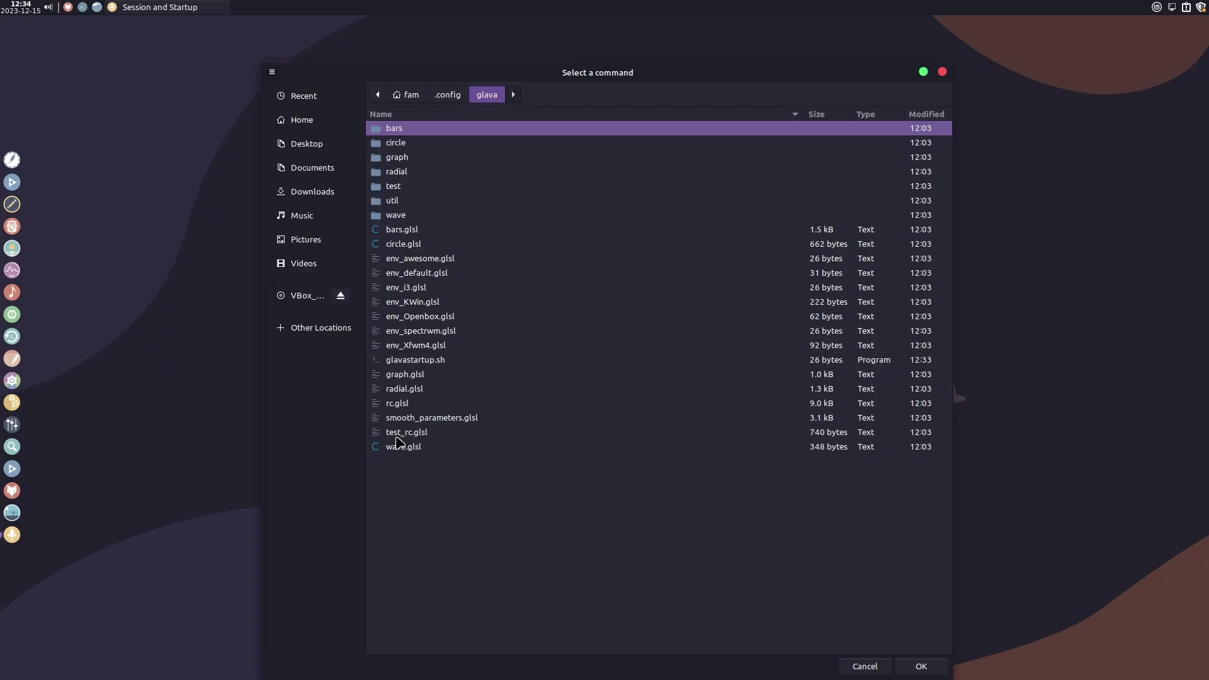
pyautogui.click(418, 361)
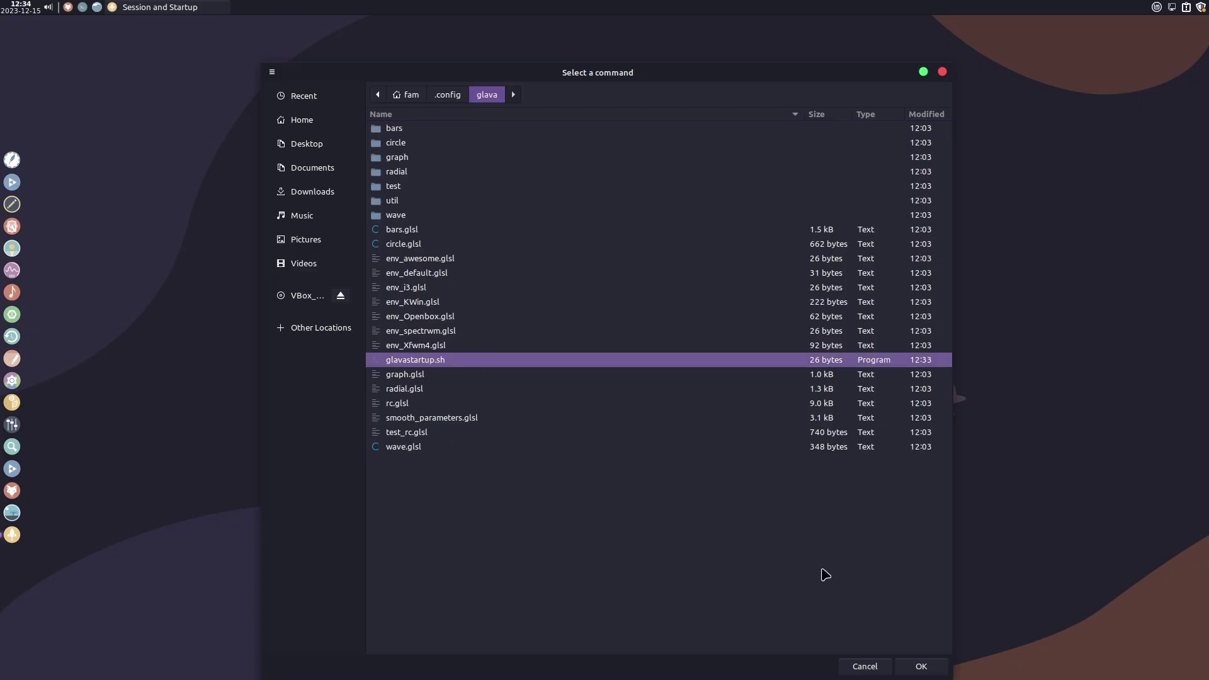
pyautogui.click(920, 666)
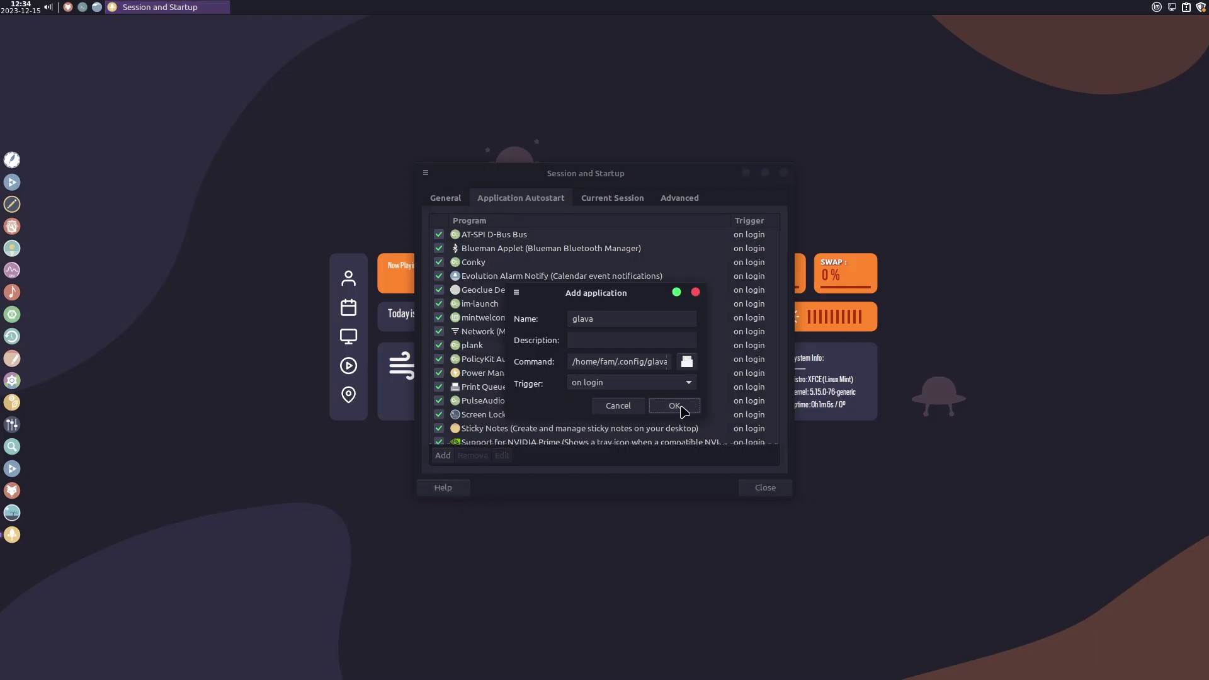
pyautogui.click(673, 406)
pyautogui.scroll(-10, 655, 382)
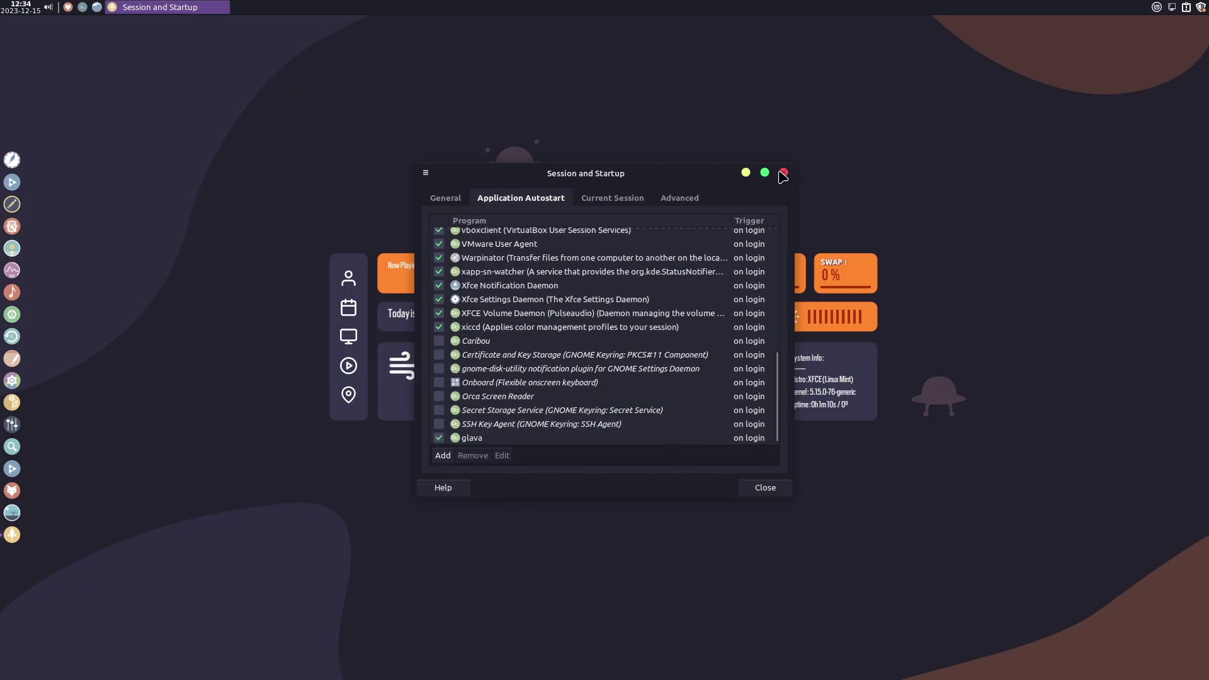
pyautogui.click(783, 172)
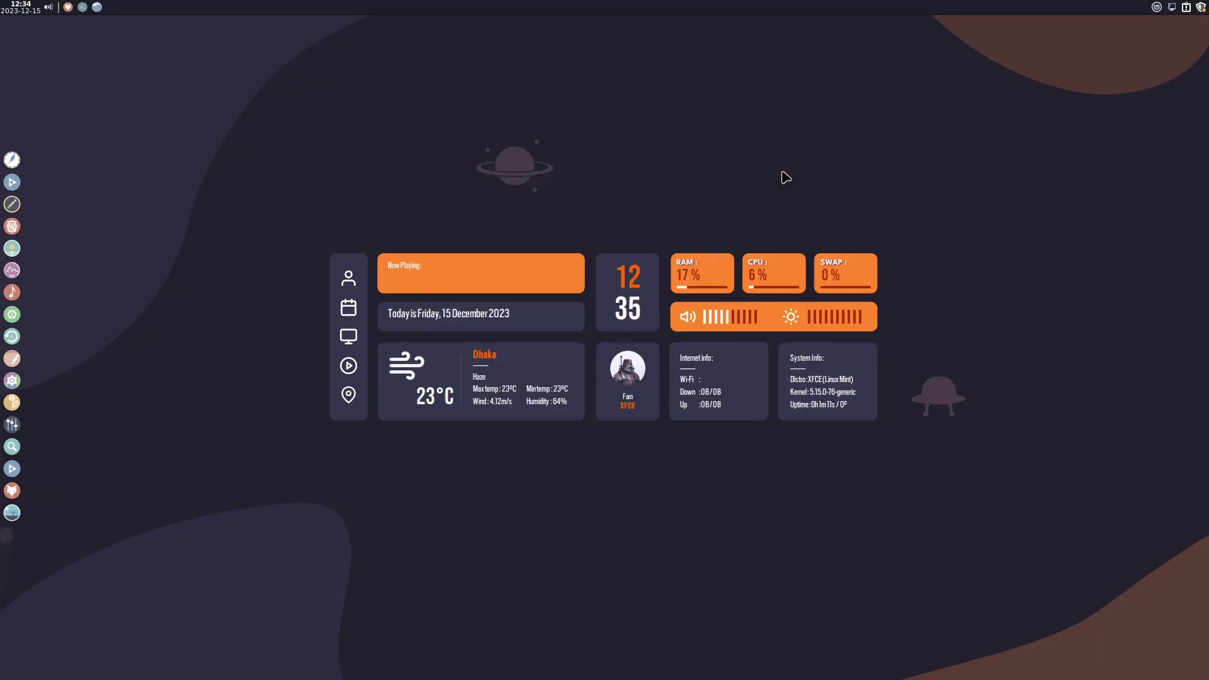
# Step: Restart the computer from the session's log-out dialog
pyautogui.click(1157, 7)
pyautogui.click(889, 316)
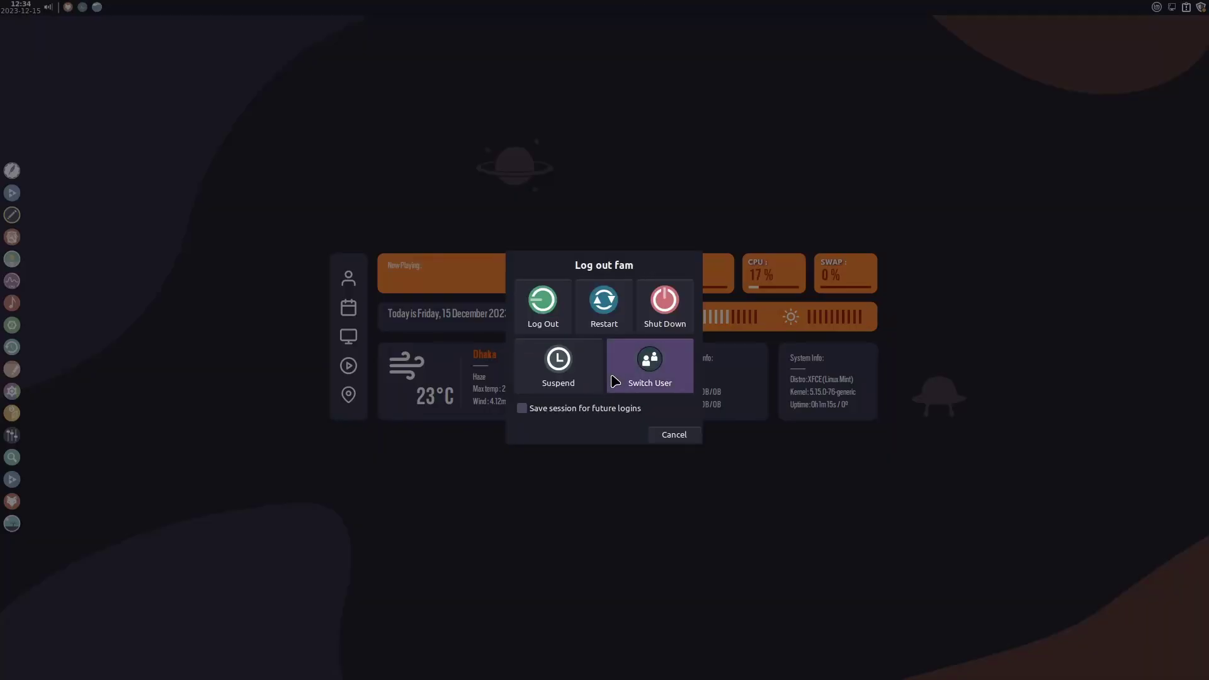
pyautogui.click(598, 305)
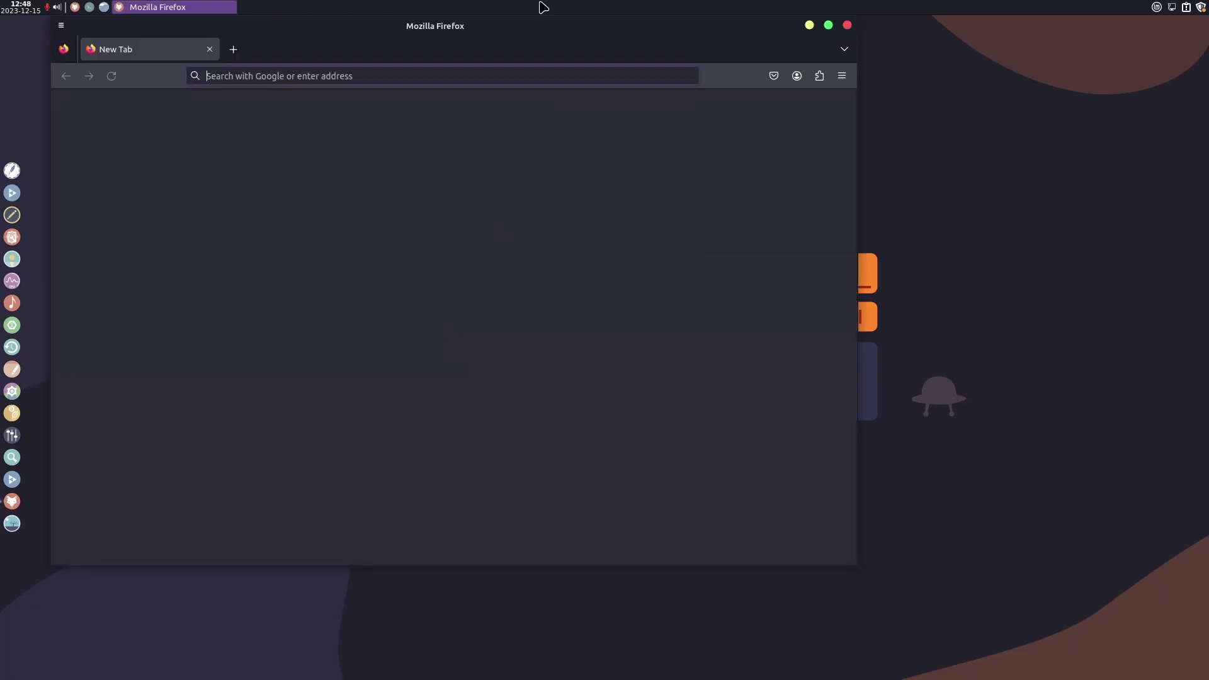
# Step: Search the web in Firefox for "botein conky" and open the Botein - Conky theme page on Gnome-look.org
pyautogui.click(628, 97)
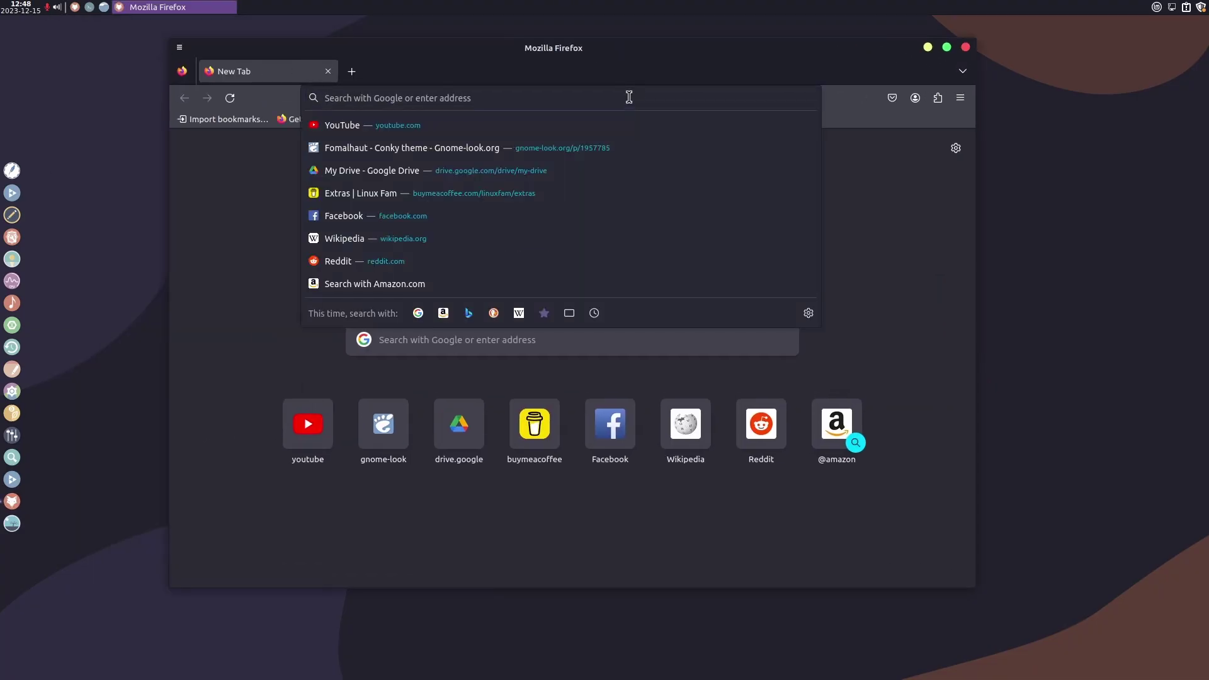
pyautogui.write('botein conky')
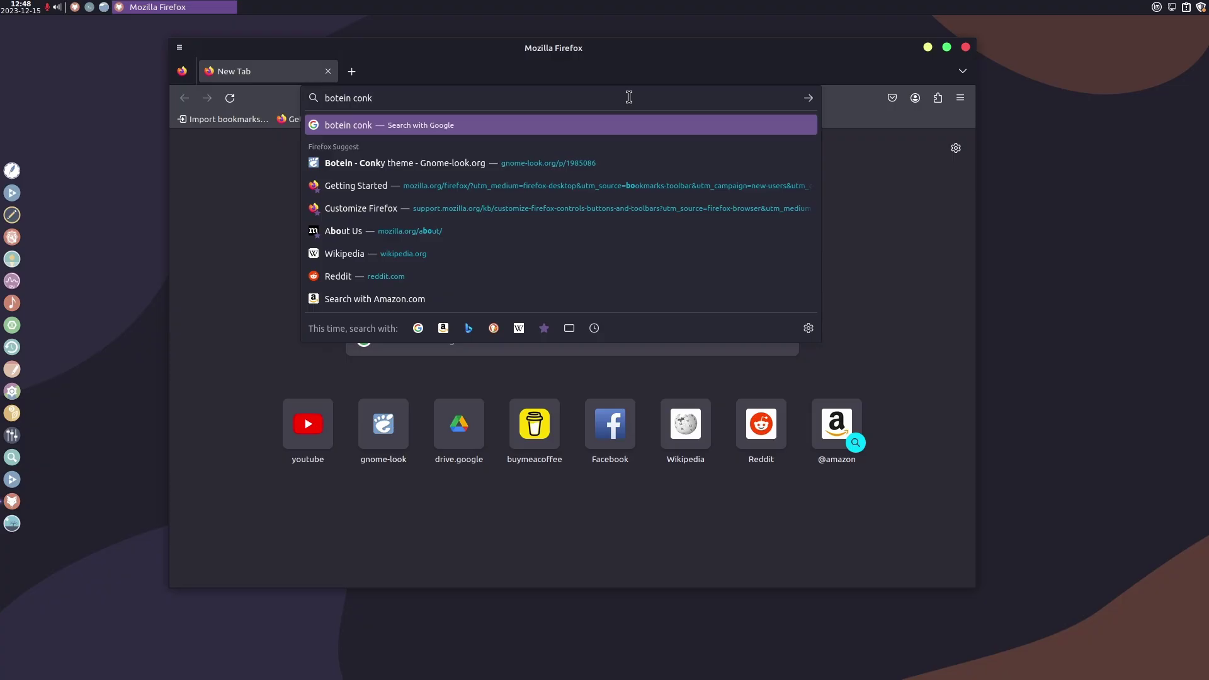
pyautogui.press('Return')
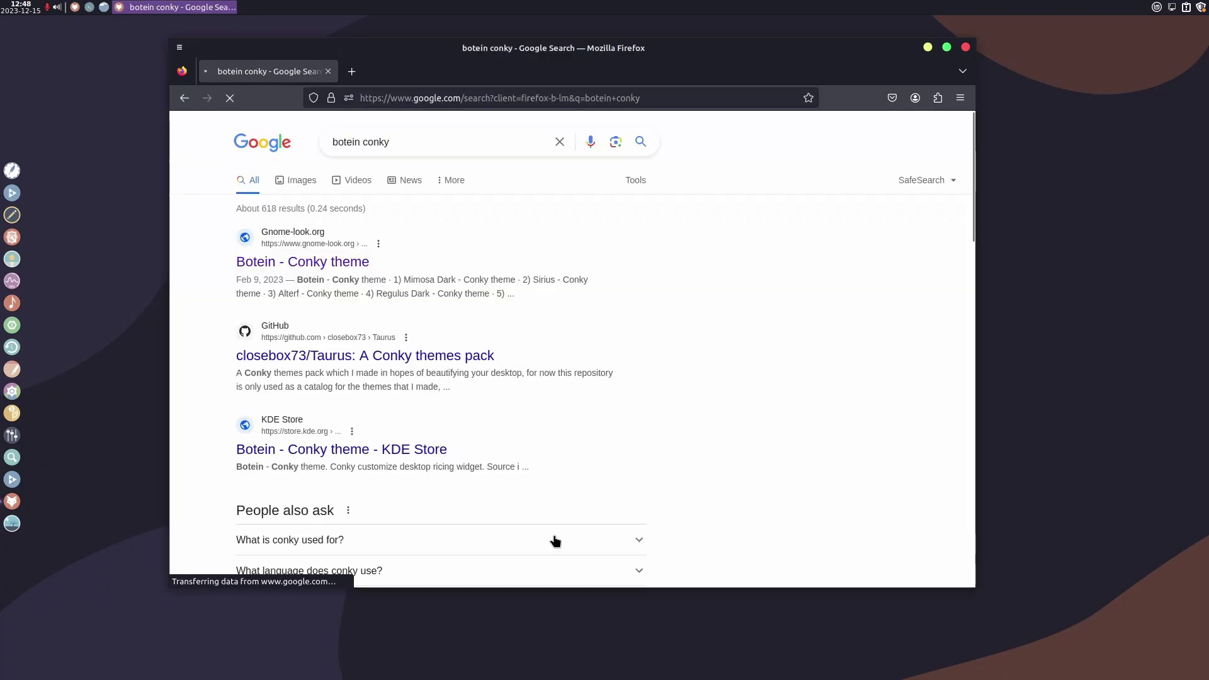
pyautogui.click(312, 260)
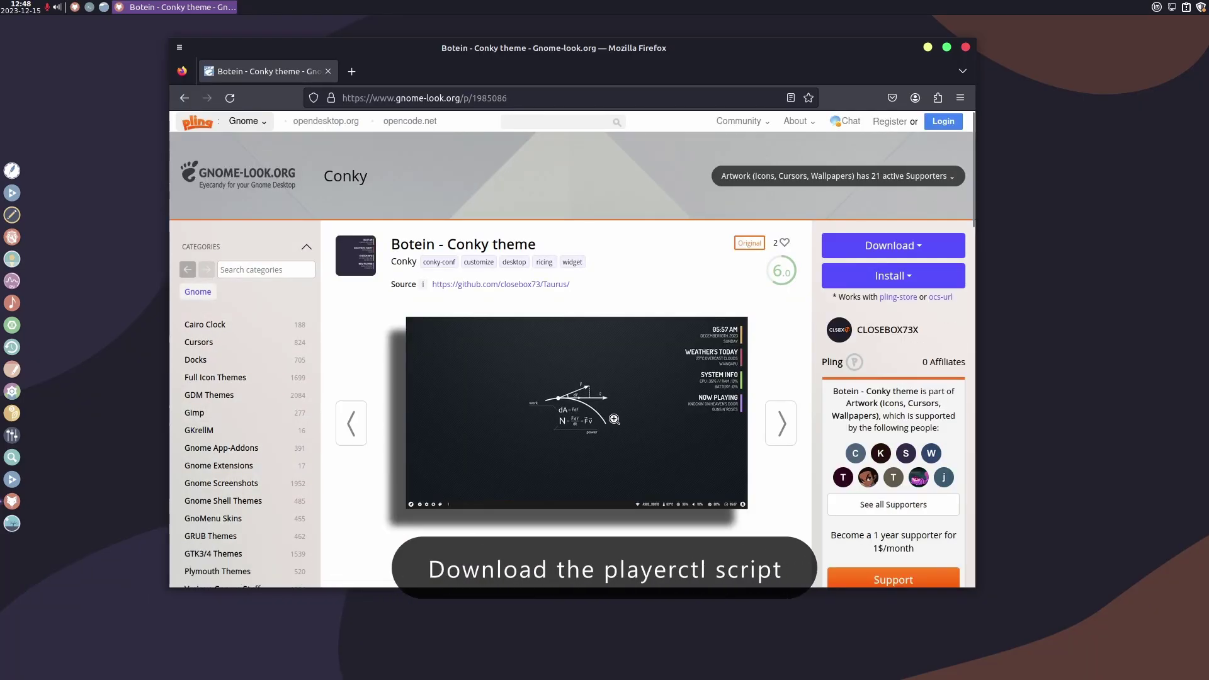
# Step: Download Botein-PLyrctlC-v2.5.zip, the Playerctl & Celcius version, from the theme's file list and close the browser
pyautogui.scroll(-3, 598, 416)
pyautogui.click(403, 454)
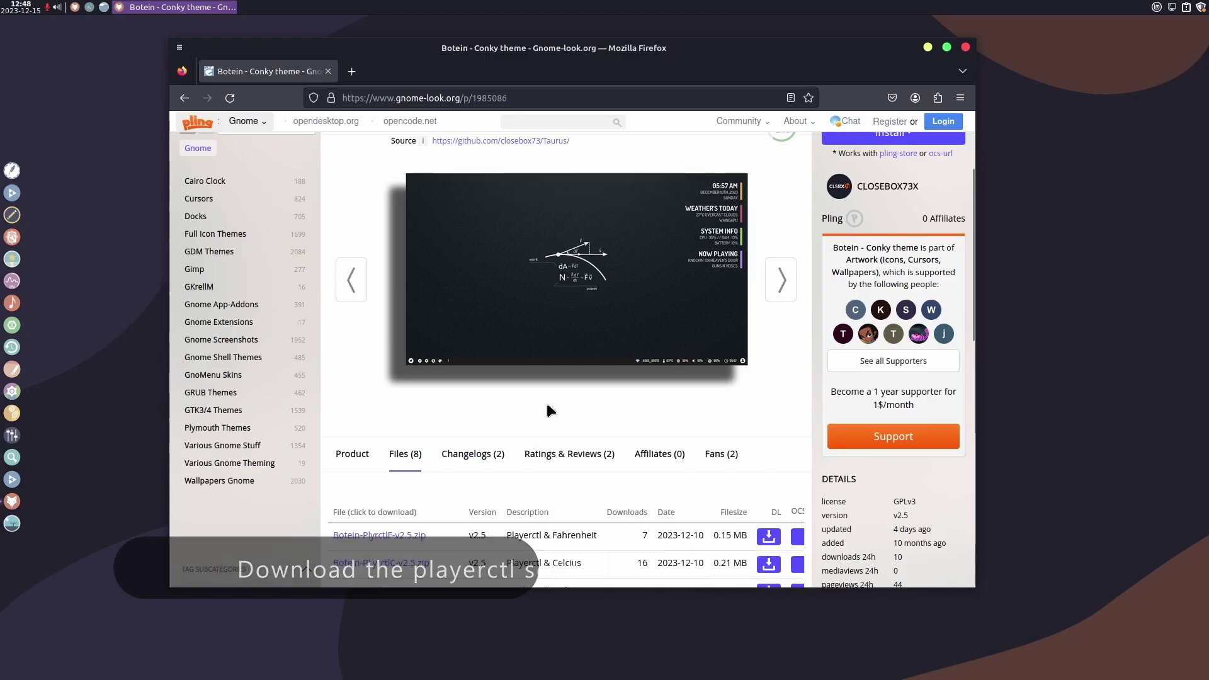
pyautogui.scroll(-3, 547, 406)
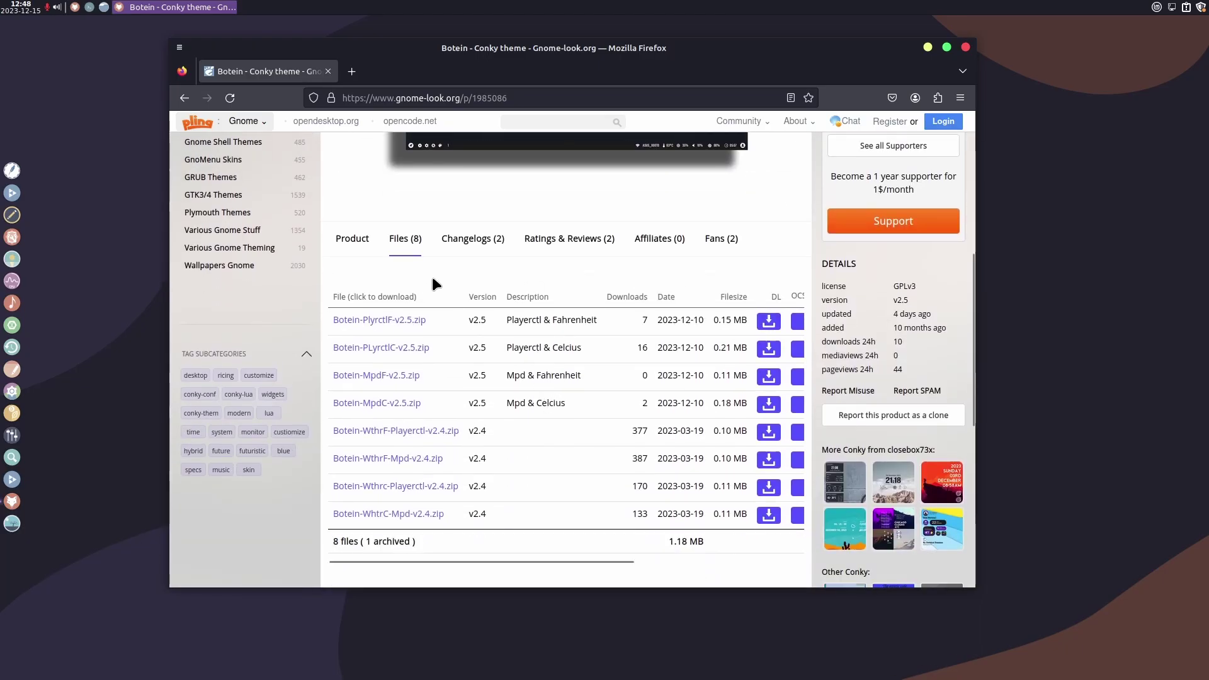
pyautogui.click(392, 347)
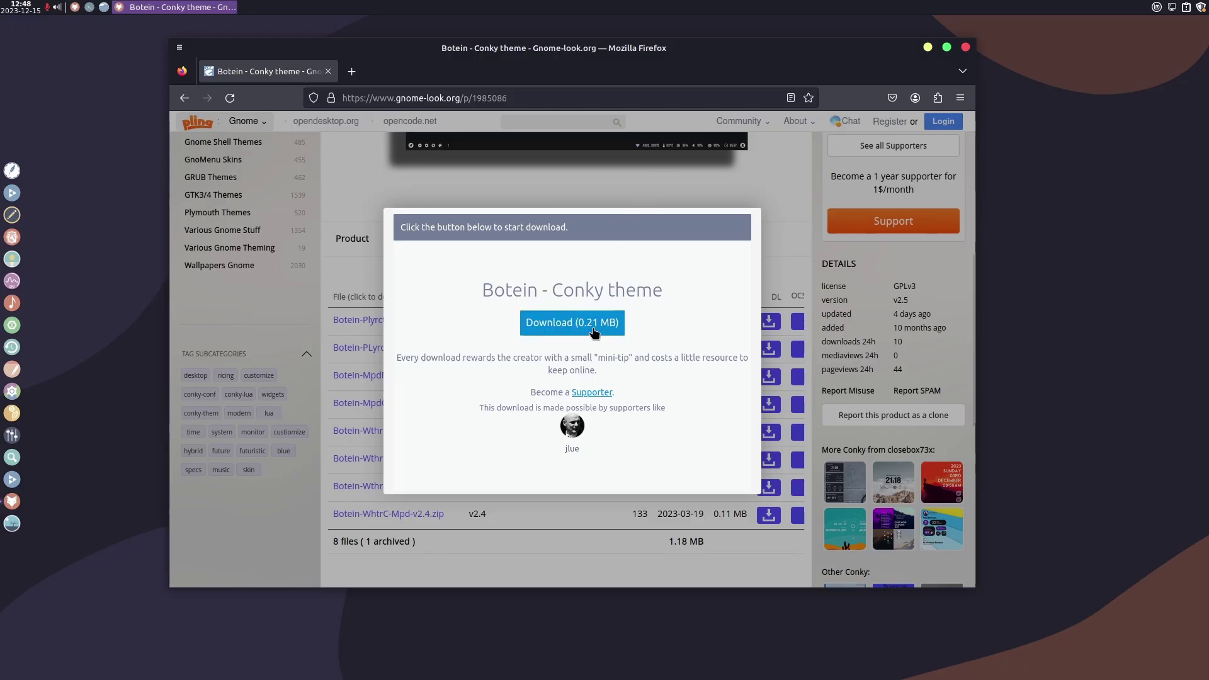
pyautogui.click(592, 331)
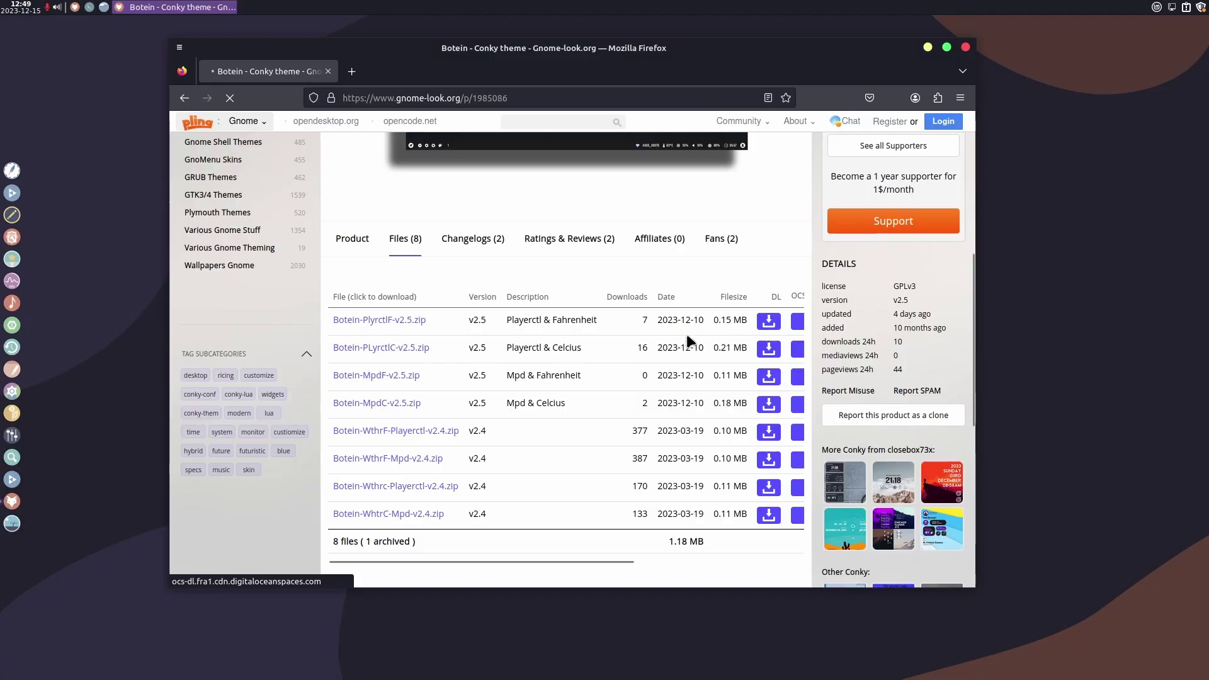
pyautogui.click(965, 48)
# Step: Extract the Botein-PLyrctlC-v2.5.zip archive in the Downloads folder using Thunar, and delete the zip file
pyautogui.click(103, 8)
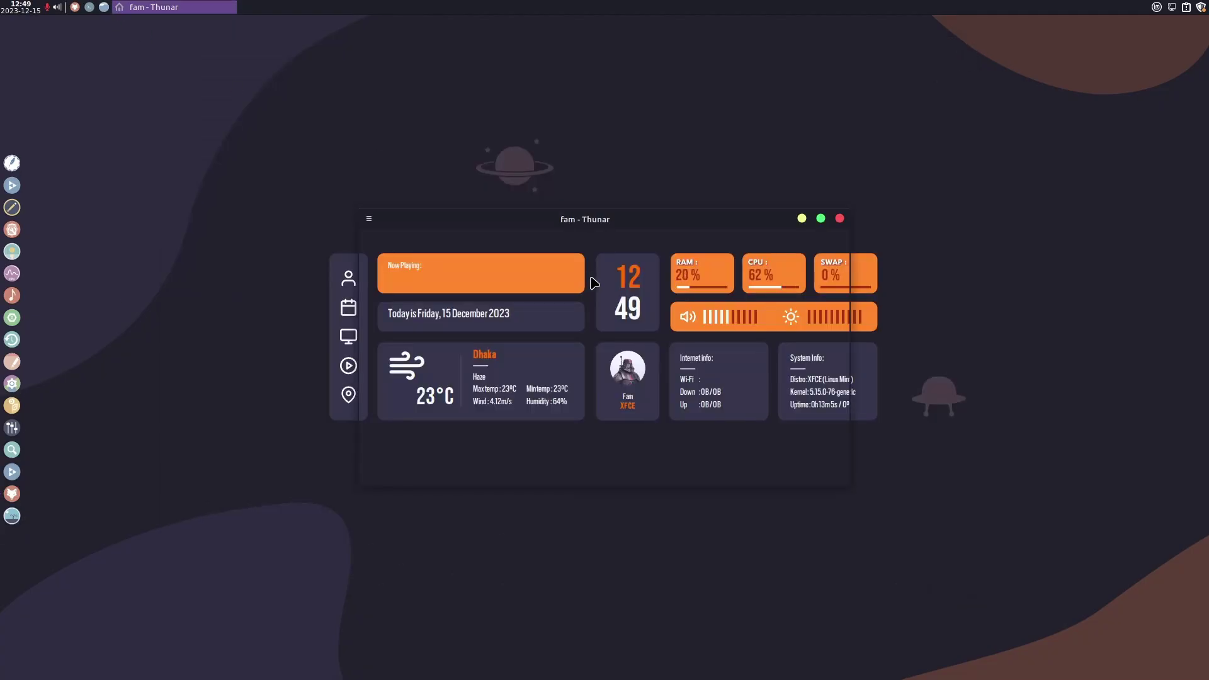
pyautogui.doubleClick(611, 308)
pyautogui.rightClick(645, 308)
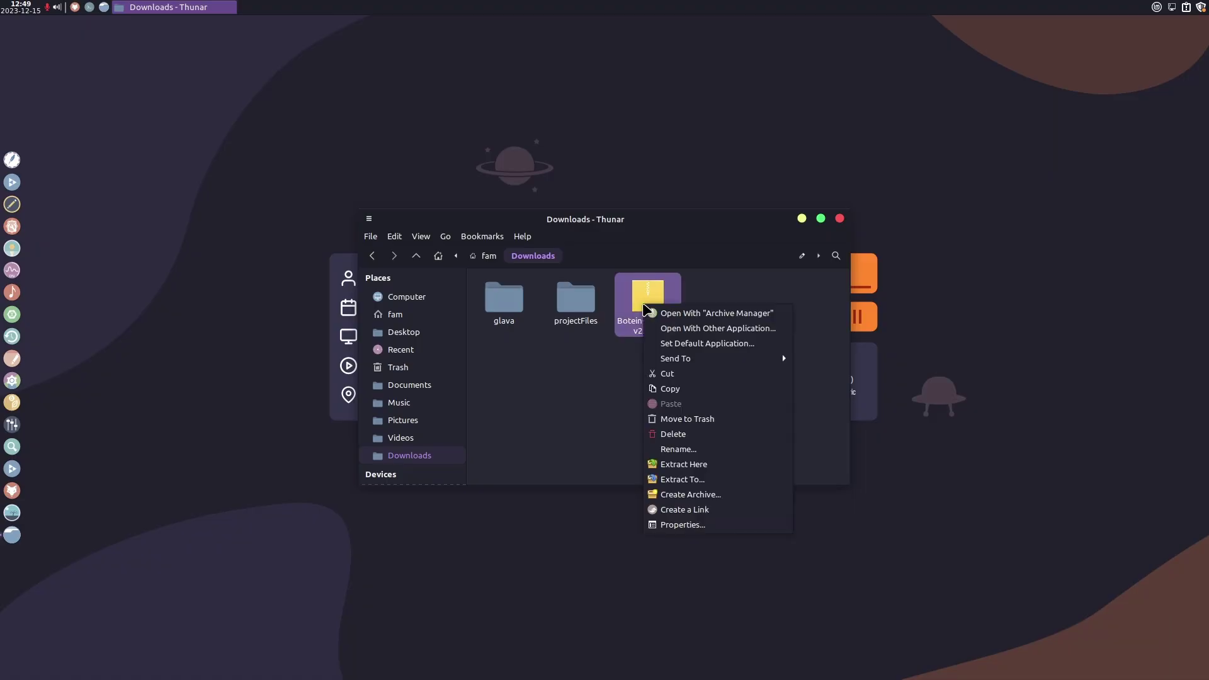
pyautogui.click(691, 467)
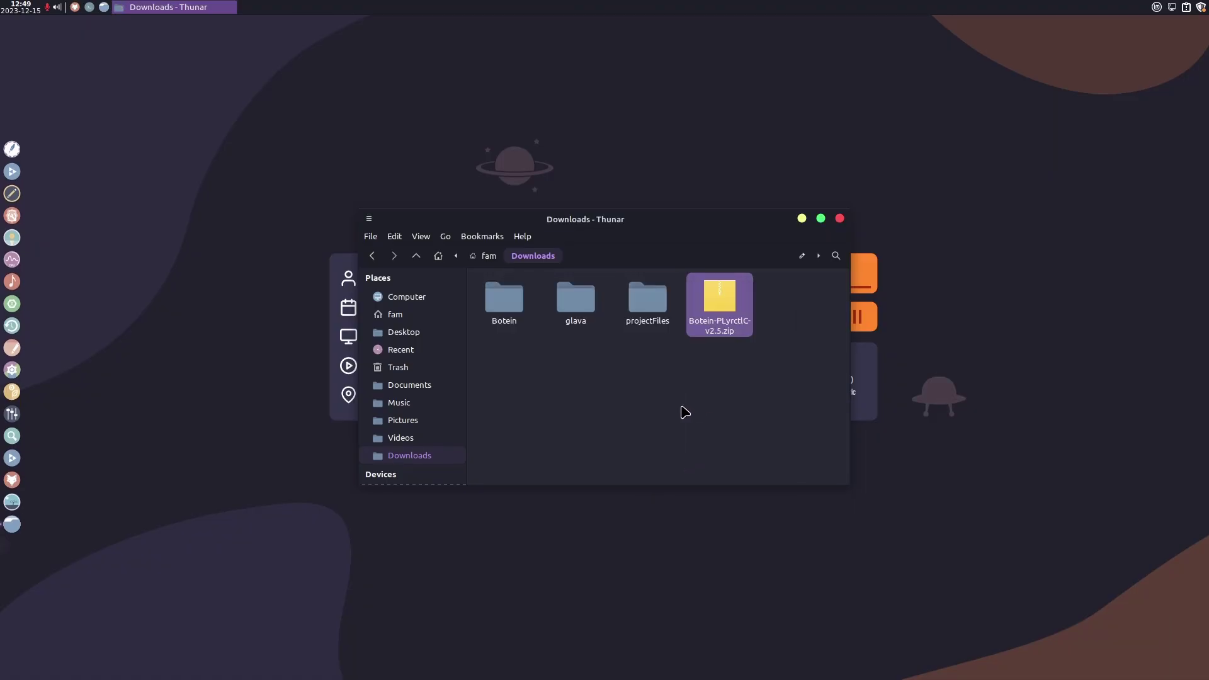
pyautogui.press('Delete')
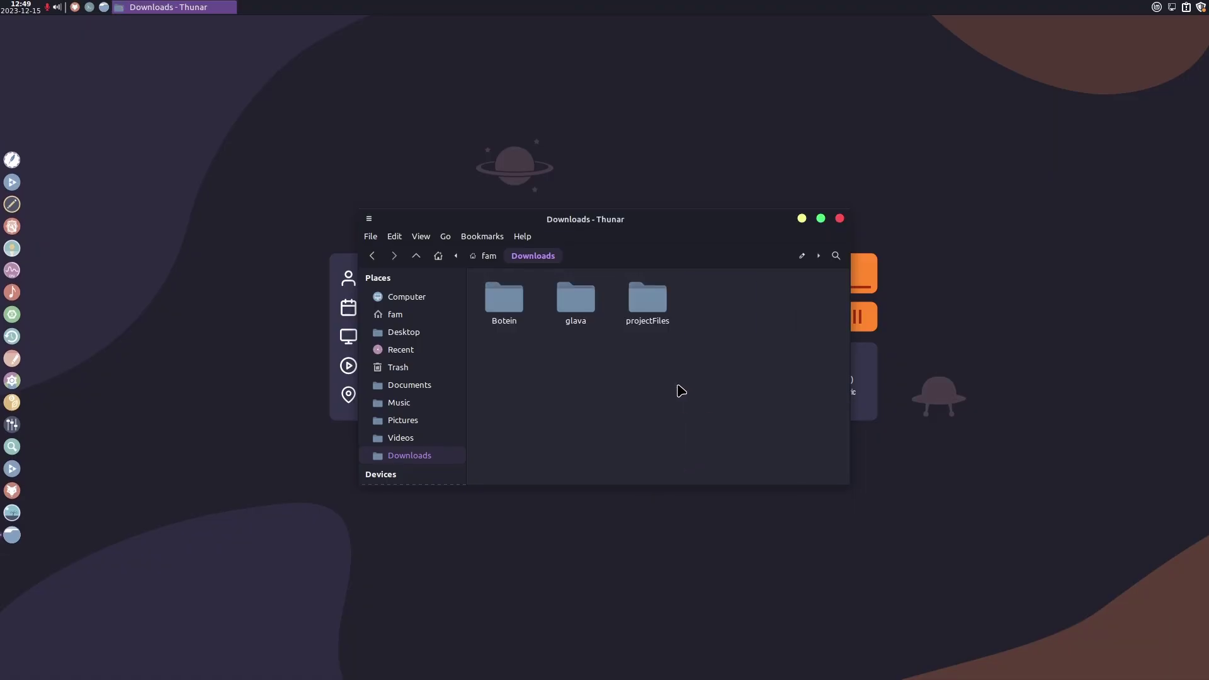
# Step: Copy the playerctl.sh file from the scripts folder inside the extracted Botein folder
pyautogui.doubleClick(504, 297)
pyautogui.doubleClick(594, 308)
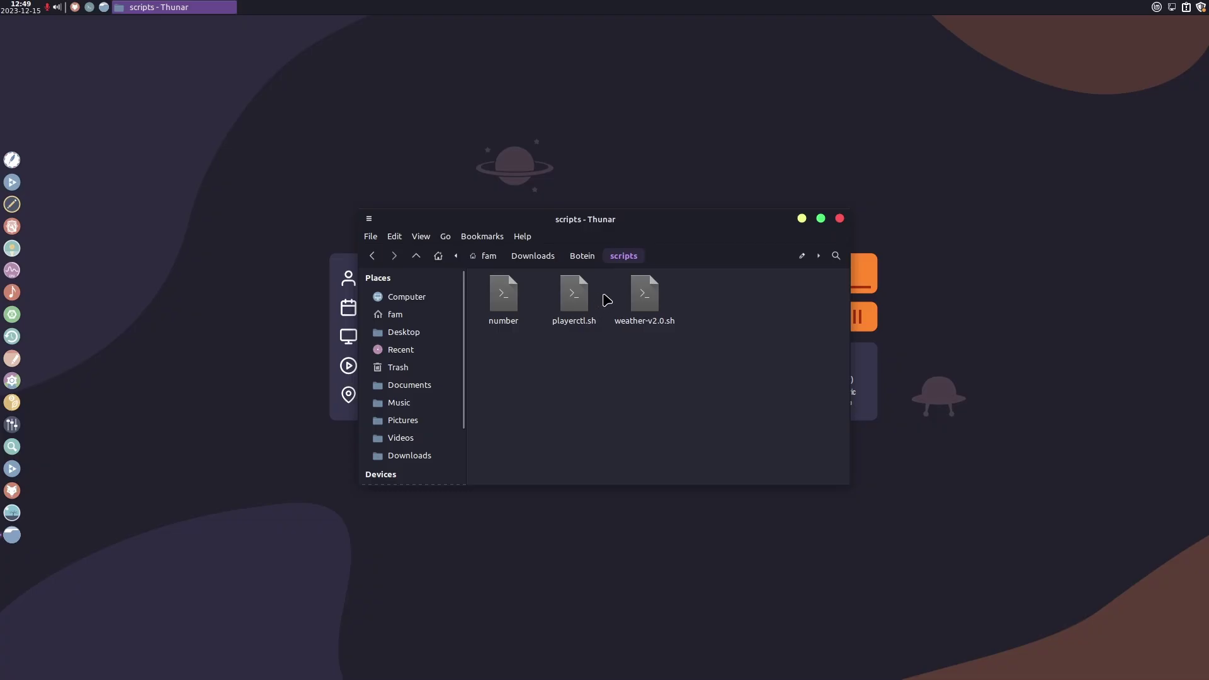
pyautogui.click(579, 292)
pyautogui.rightClick(579, 294)
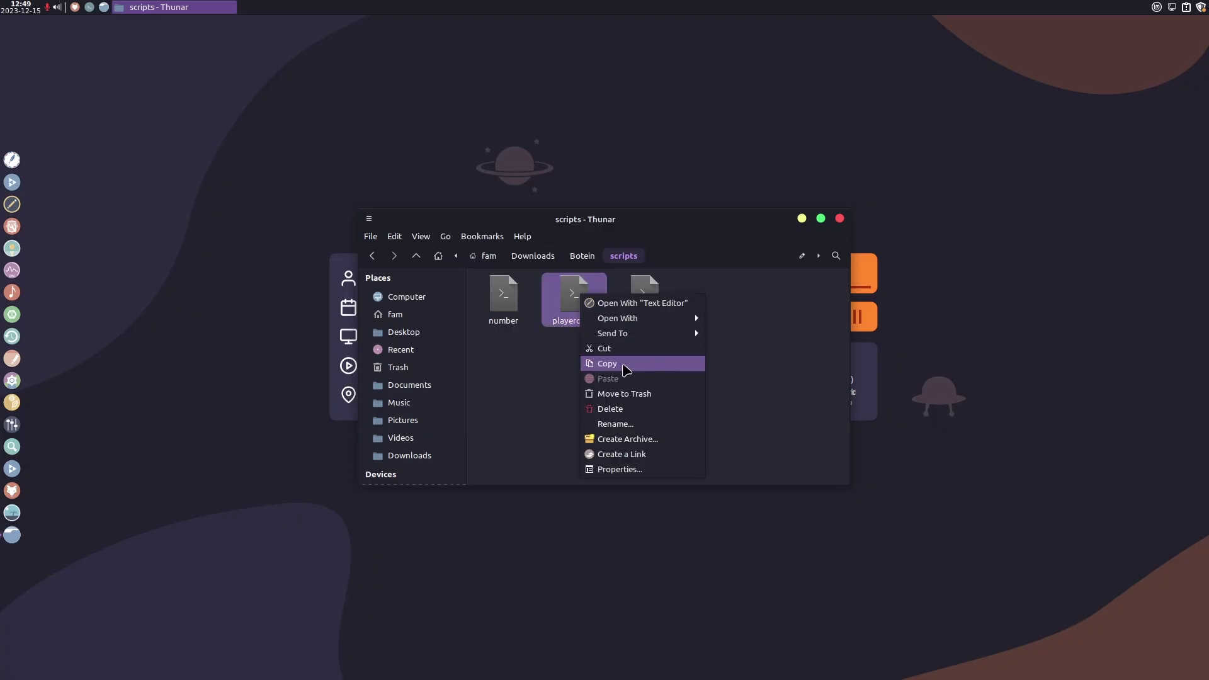
pyautogui.click(625, 368)
# Step: Return to the home folder and turn on the display of hidden files
pyautogui.click(416, 256)
pyautogui.click(416, 256)
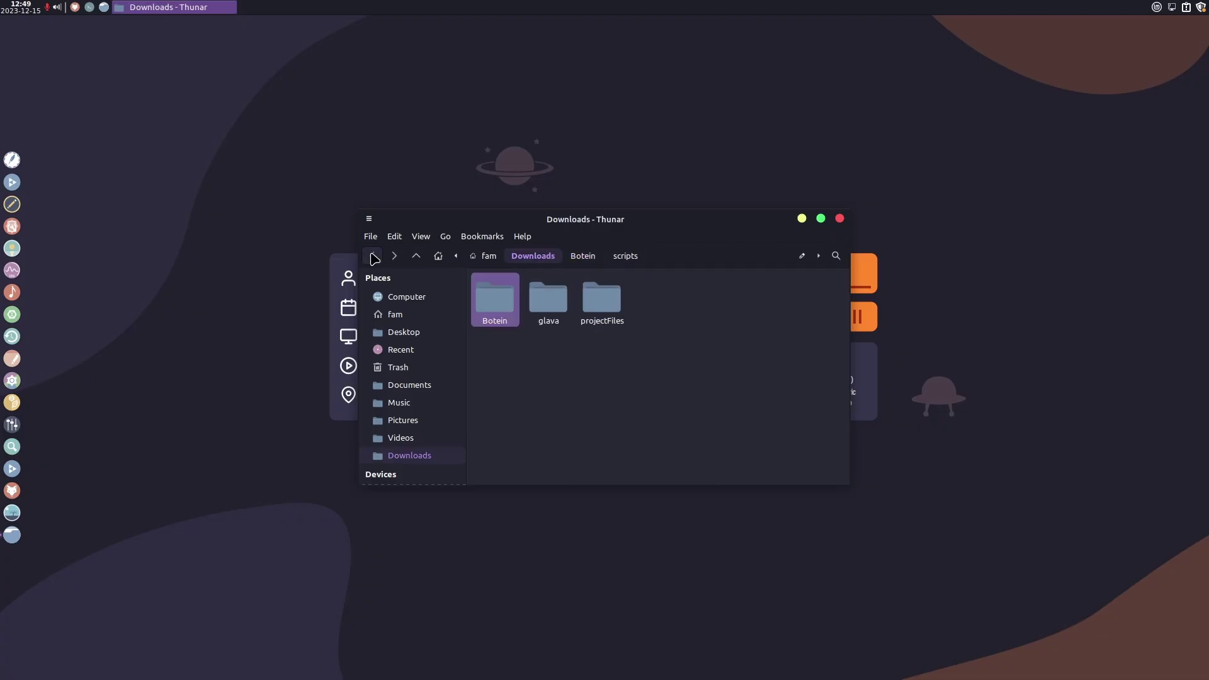
pyautogui.click(488, 256)
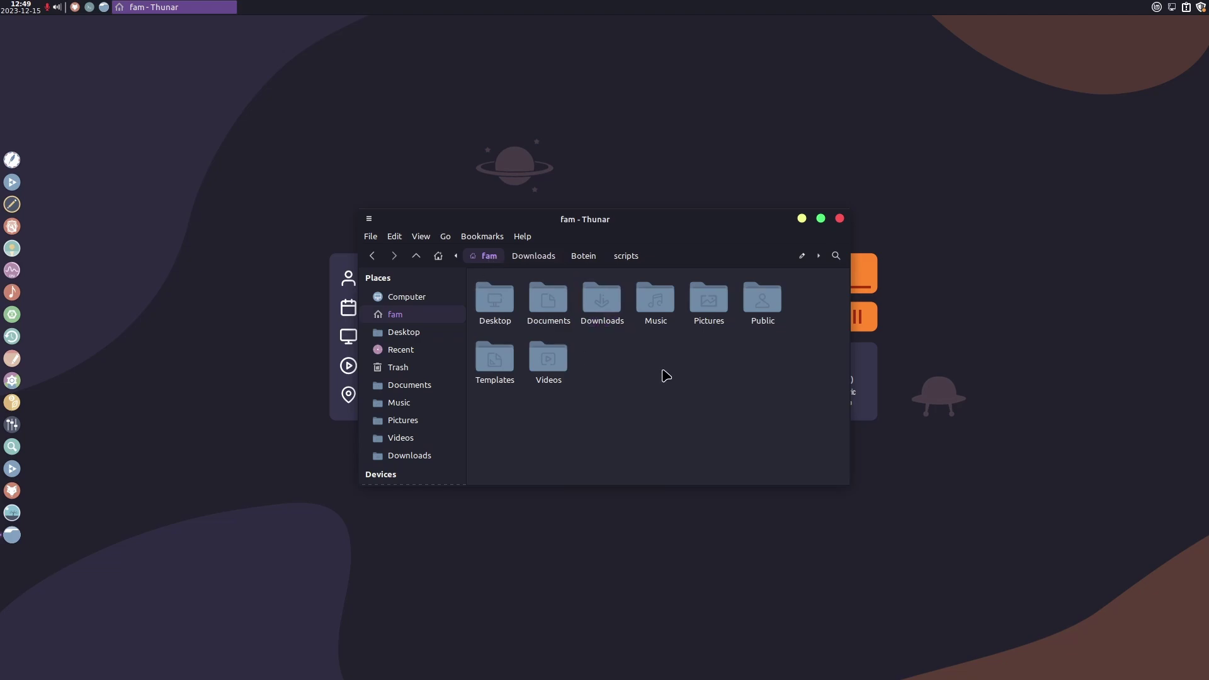
pyautogui.click(429, 239)
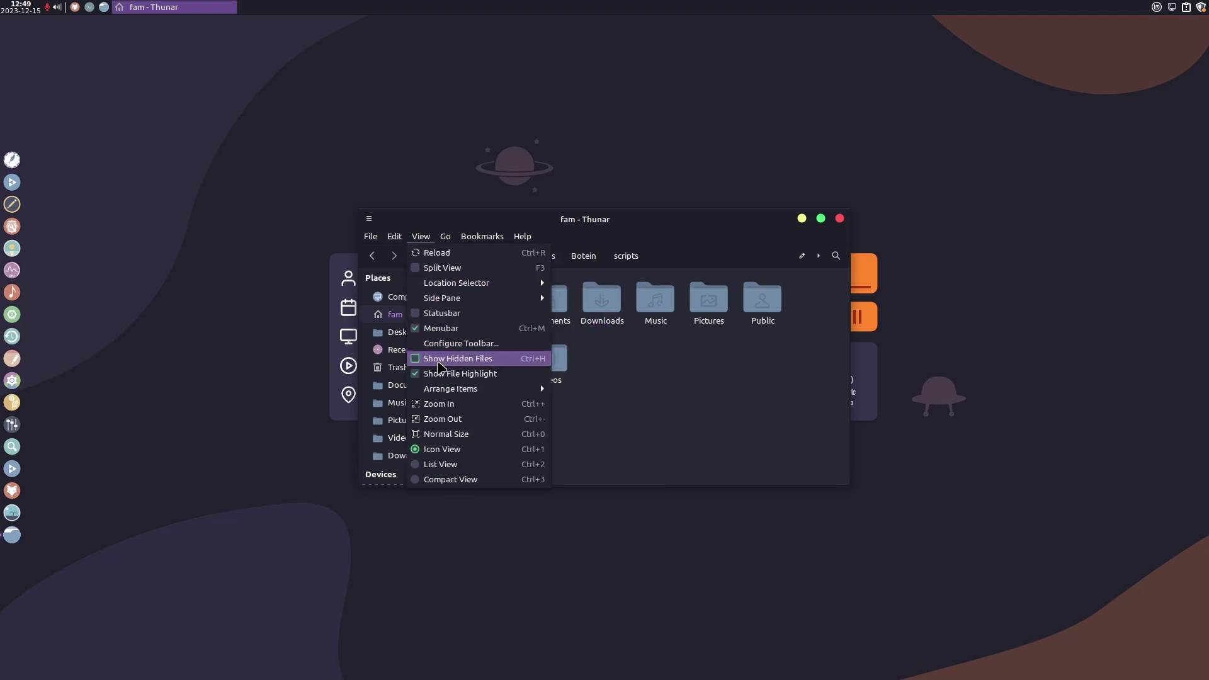
pyautogui.click(440, 360)
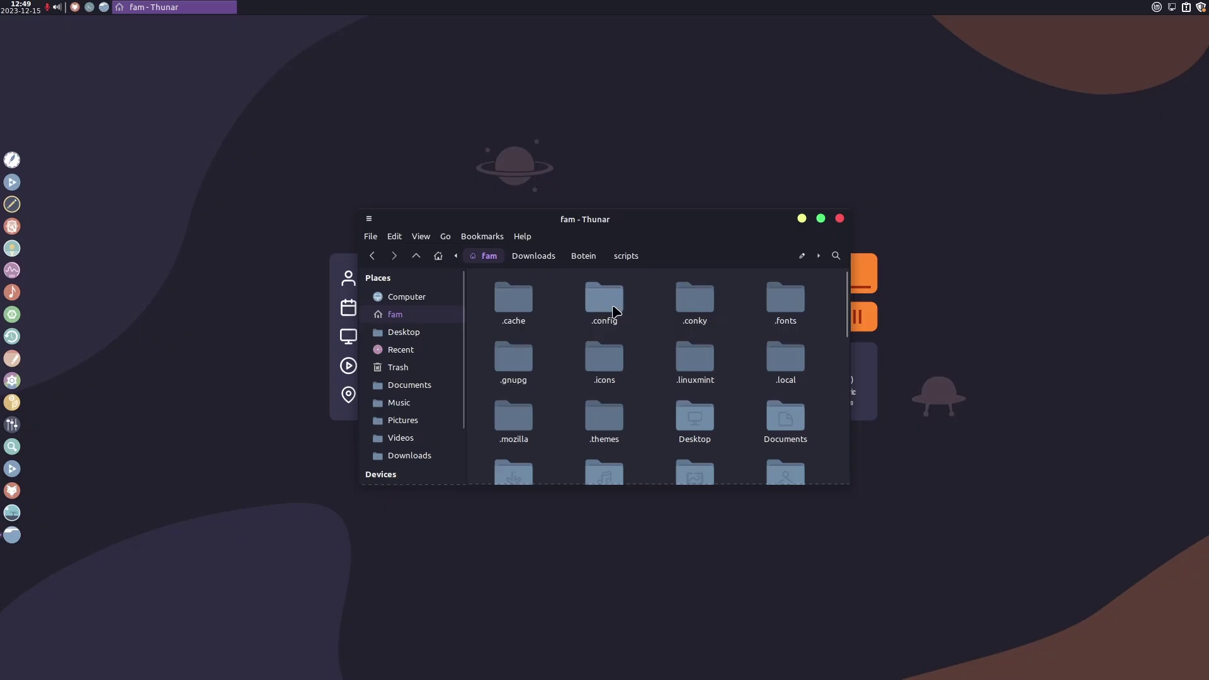
# Step: Paste playerctl.sh into the scripts folder of Fomalhaut_Orange under .config/conky
pyautogui.doubleClick(603, 314)
pyautogui.doubleClick(645, 308)
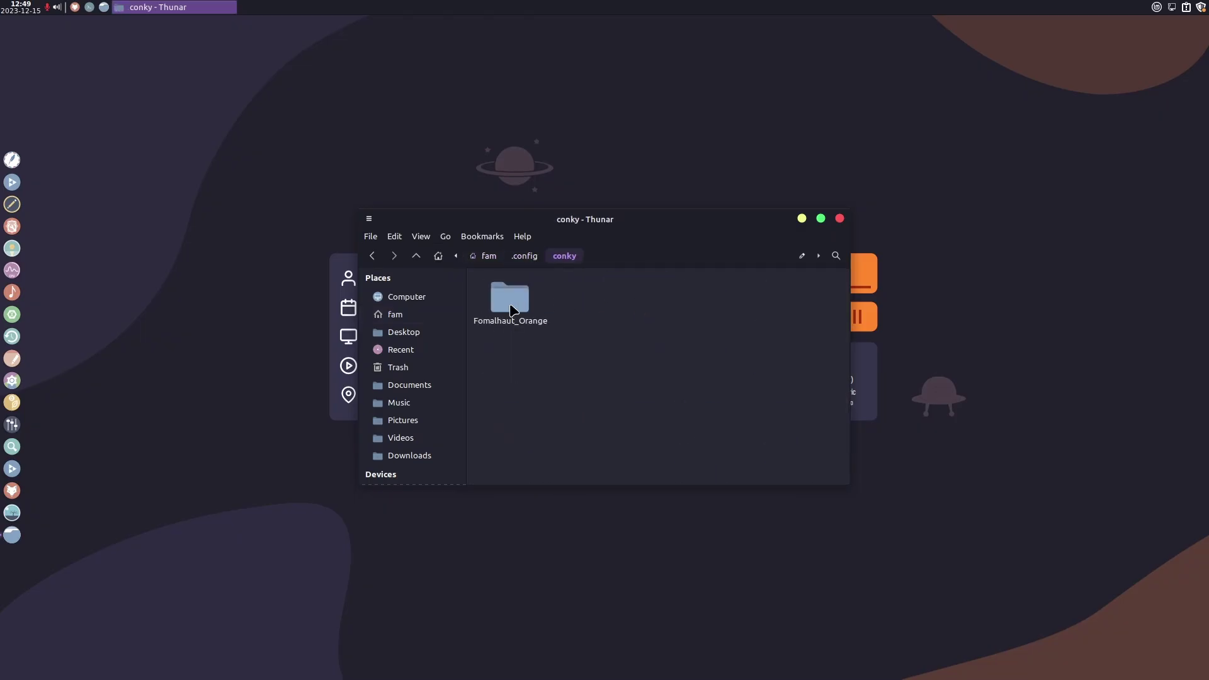
pyautogui.doubleClick(509, 302)
pyautogui.doubleClick(654, 305)
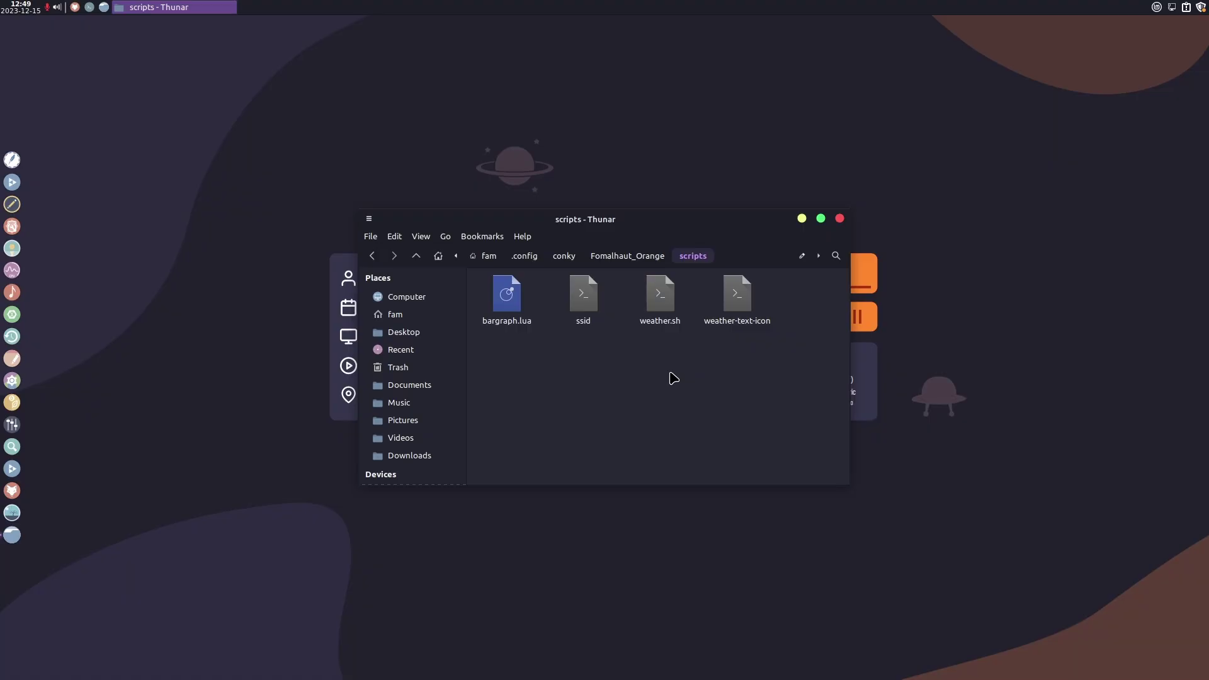
pyautogui.hotkey('ctrl', 'v')
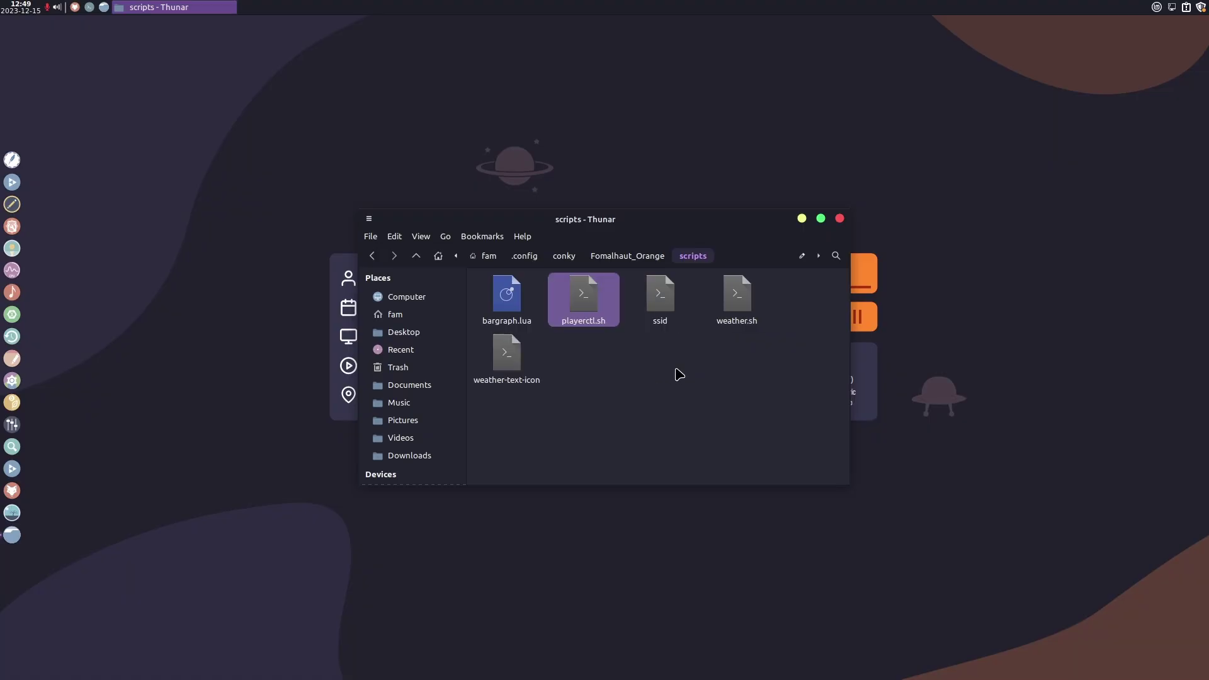
pyautogui.click(679, 374)
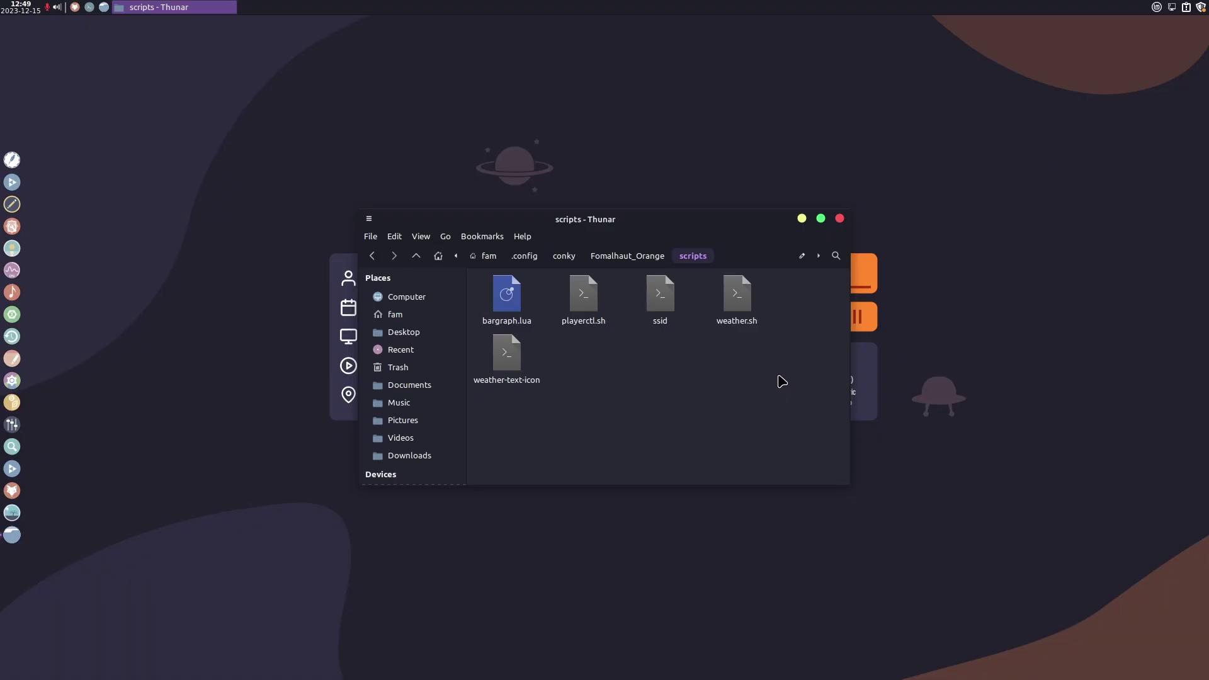
# Step: Close the scripts folder window and launch Conky Manager
pyautogui.click(840, 218)
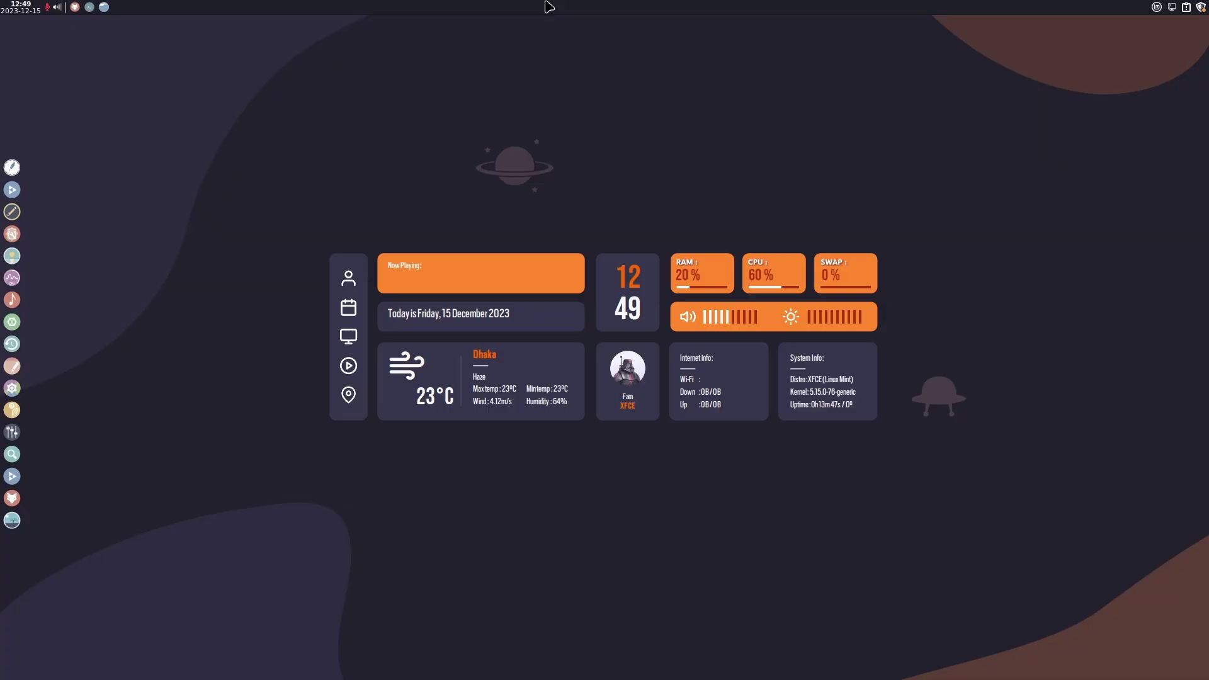
pyautogui.click(1157, 6)
pyautogui.write('c')
pyautogui.click(954, 76)
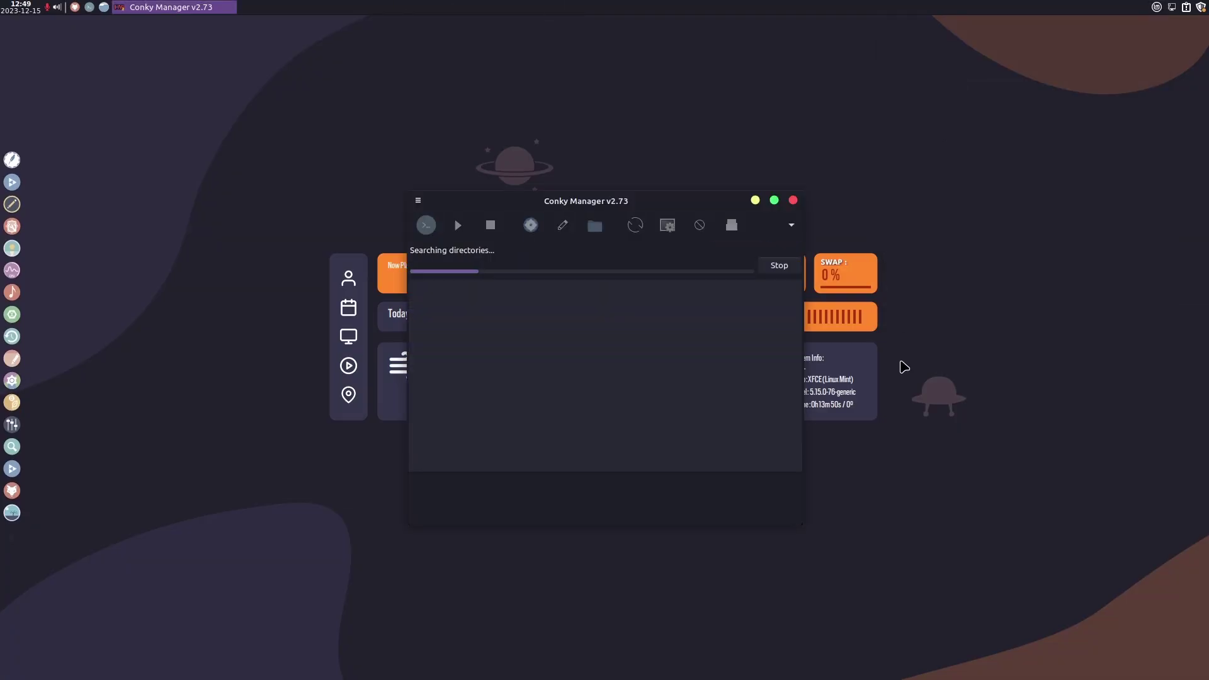
# Step: Open the configuration of the Fomalhaut2.conf widget in the text editor from Conky Manager, and arrange the two windows
pyautogui.click(428, 286)
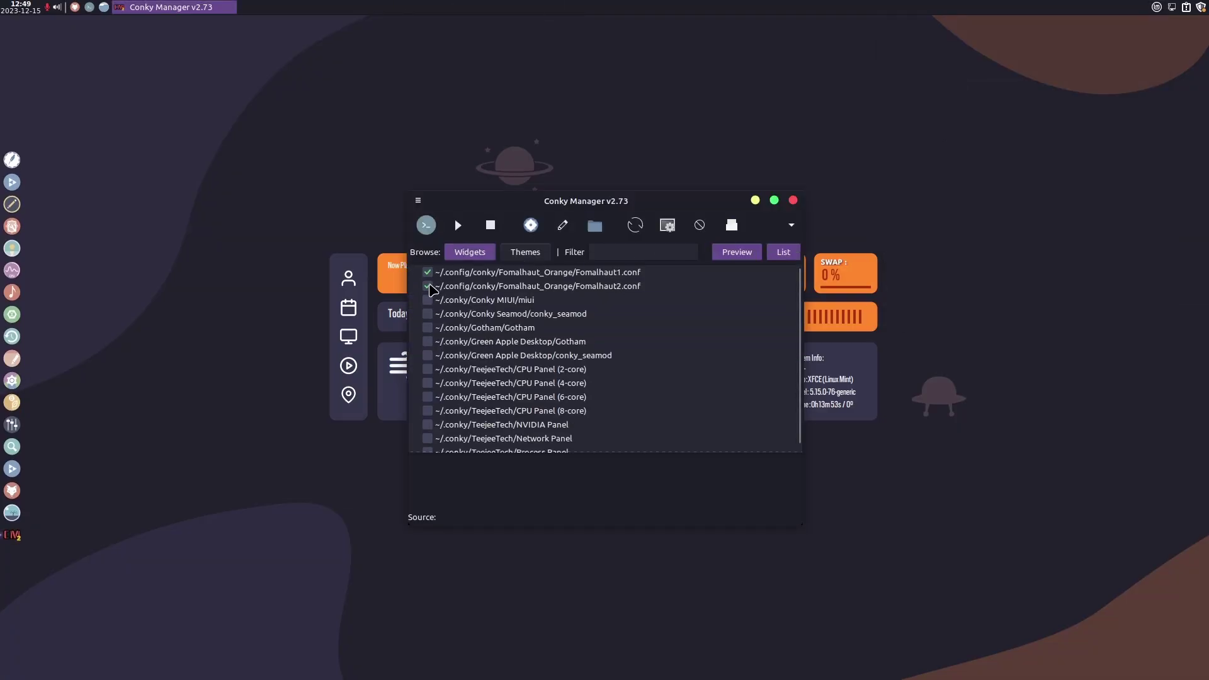
pyautogui.moveTo(661, 202); pyautogui.dragTo(891, 217)
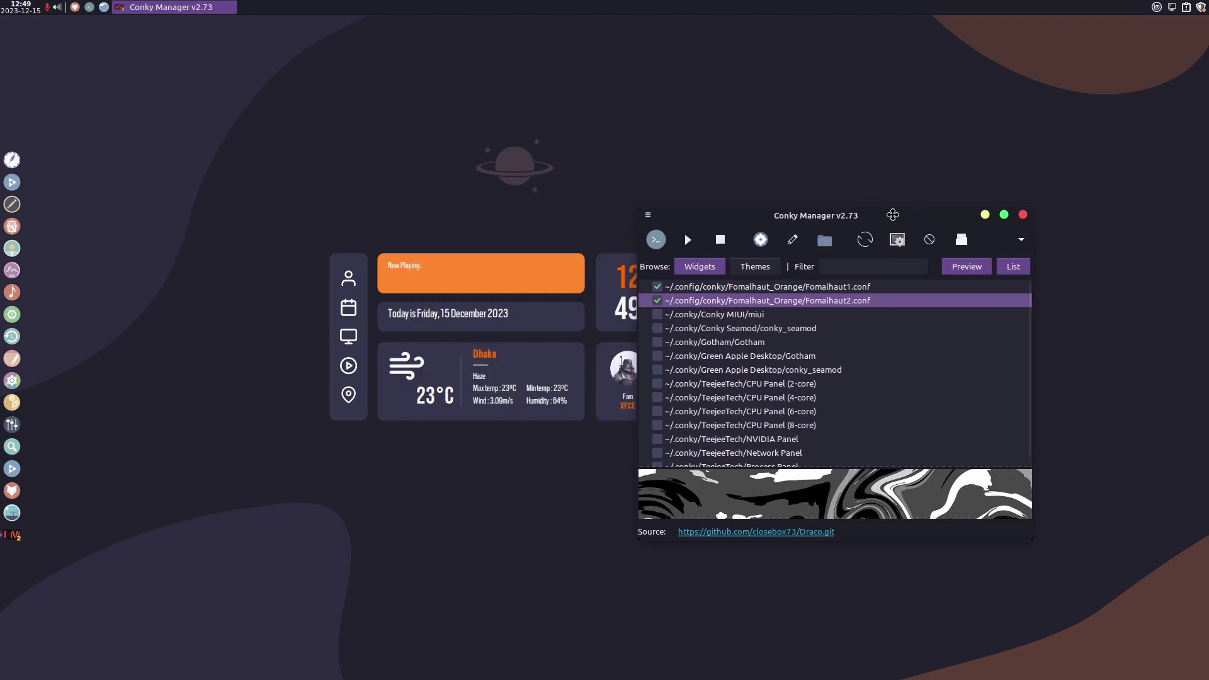
pyautogui.click(793, 239)
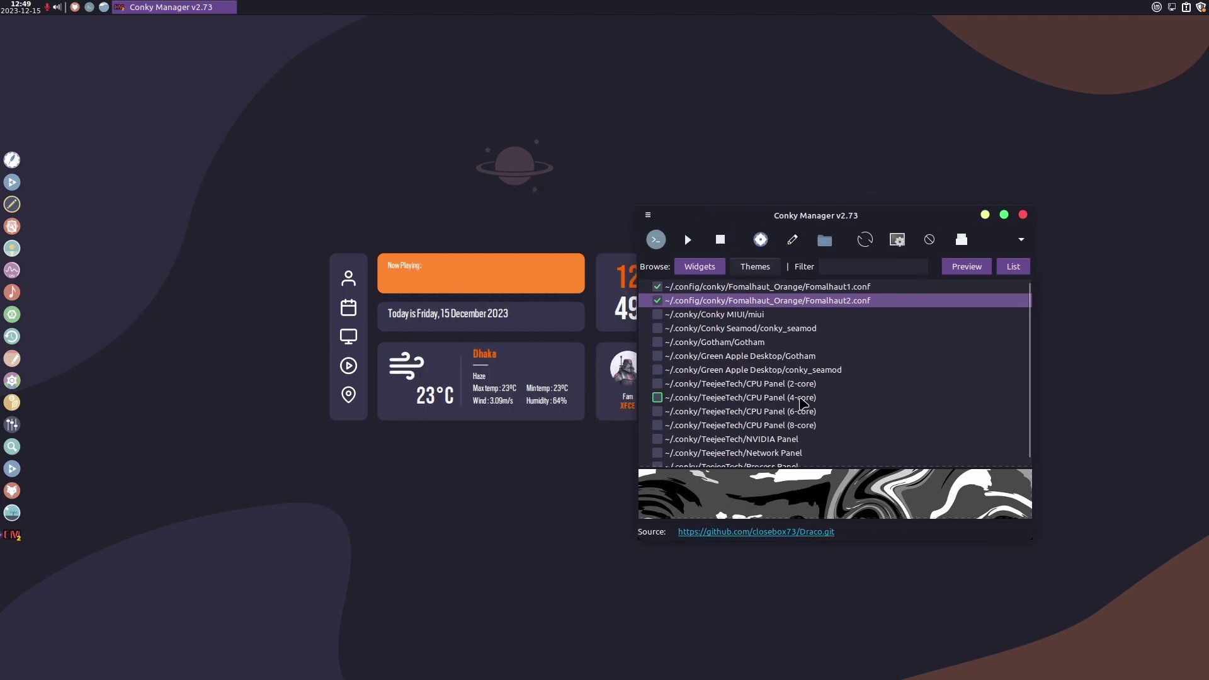
pyautogui.moveTo(479, 23); pyautogui.dragTo(890, 299)
pyautogui.moveTo(873, 217); pyautogui.dragTo(1023, 166)
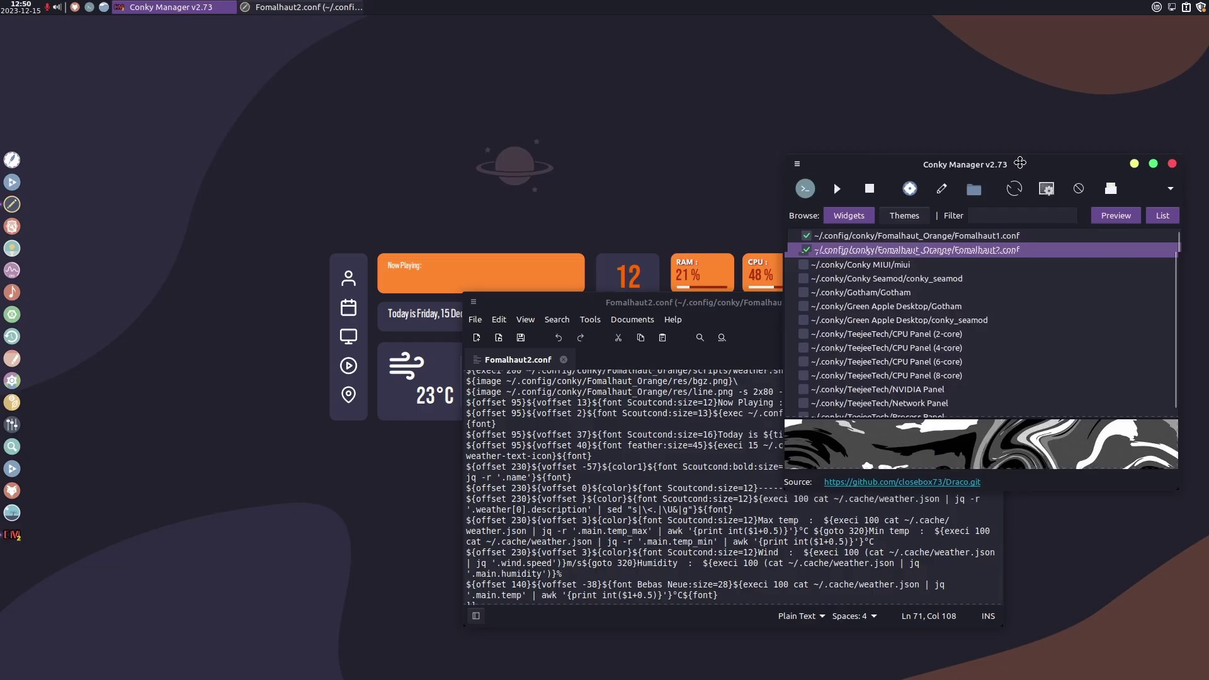
# Step: Open the widget's theme folder in Thunar and copy the folder name Fomalhaut_Orange from its rename dialog, keeping the name as it is
pyautogui.click(975, 189)
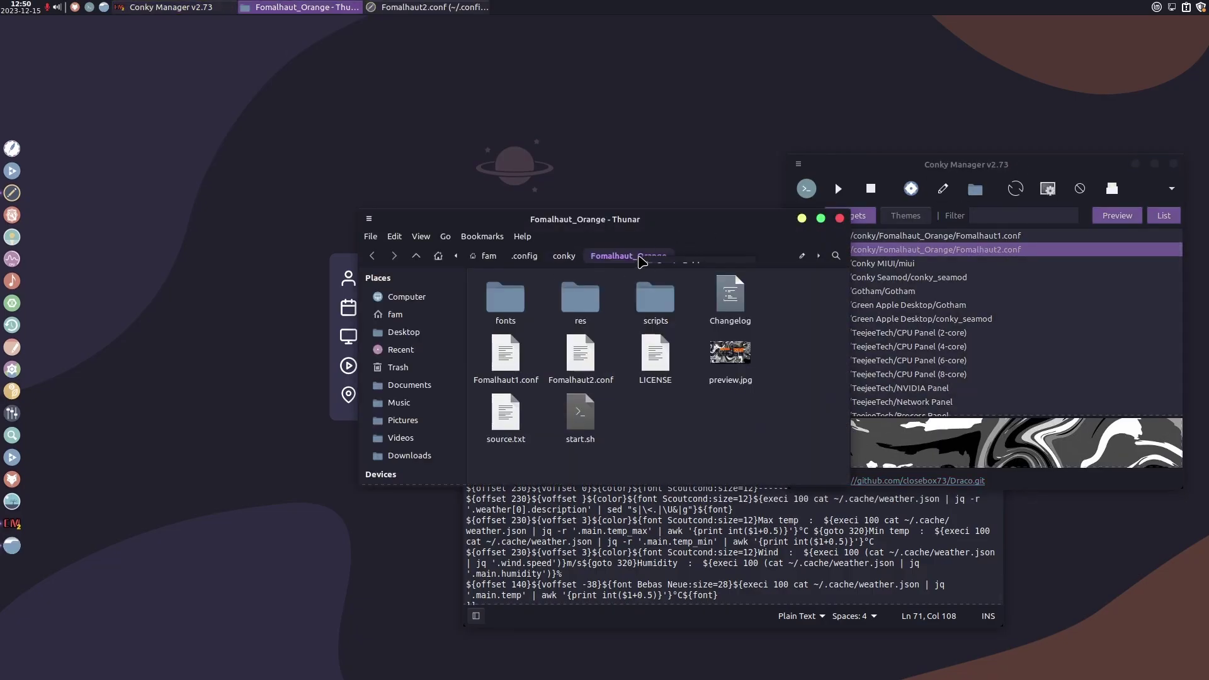
pyautogui.rightClick(640, 259)
pyautogui.click(804, 310)
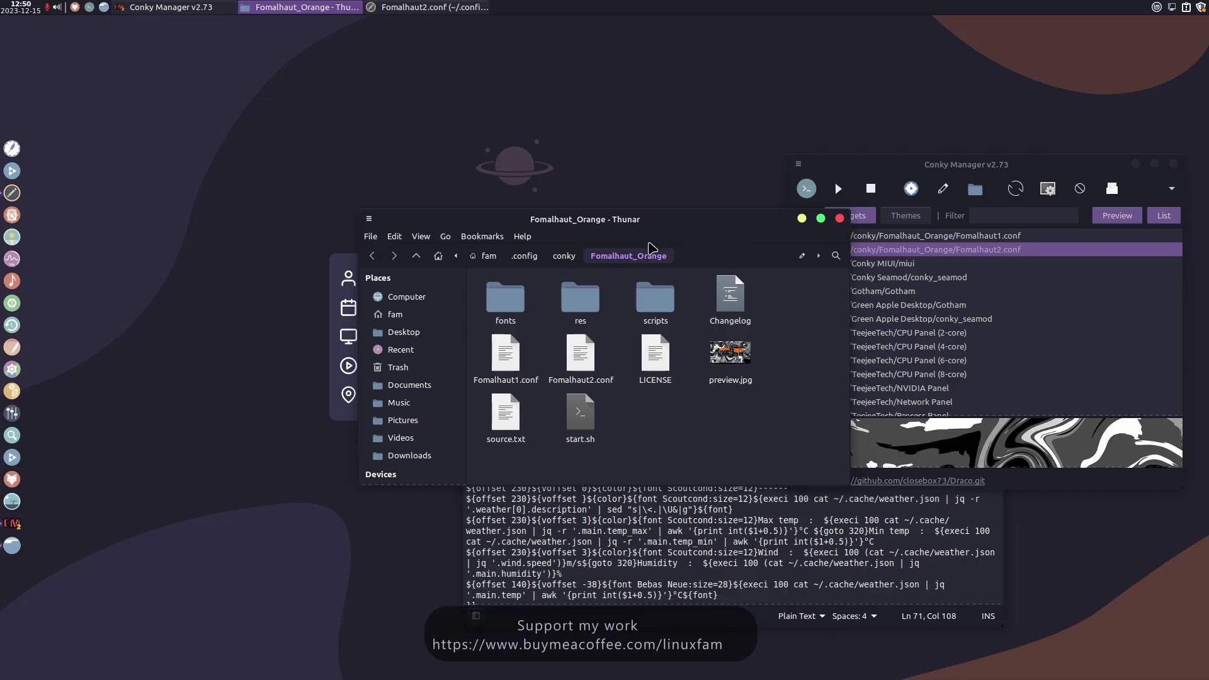
pyautogui.click(564, 256)
pyautogui.rightClick(545, 305)
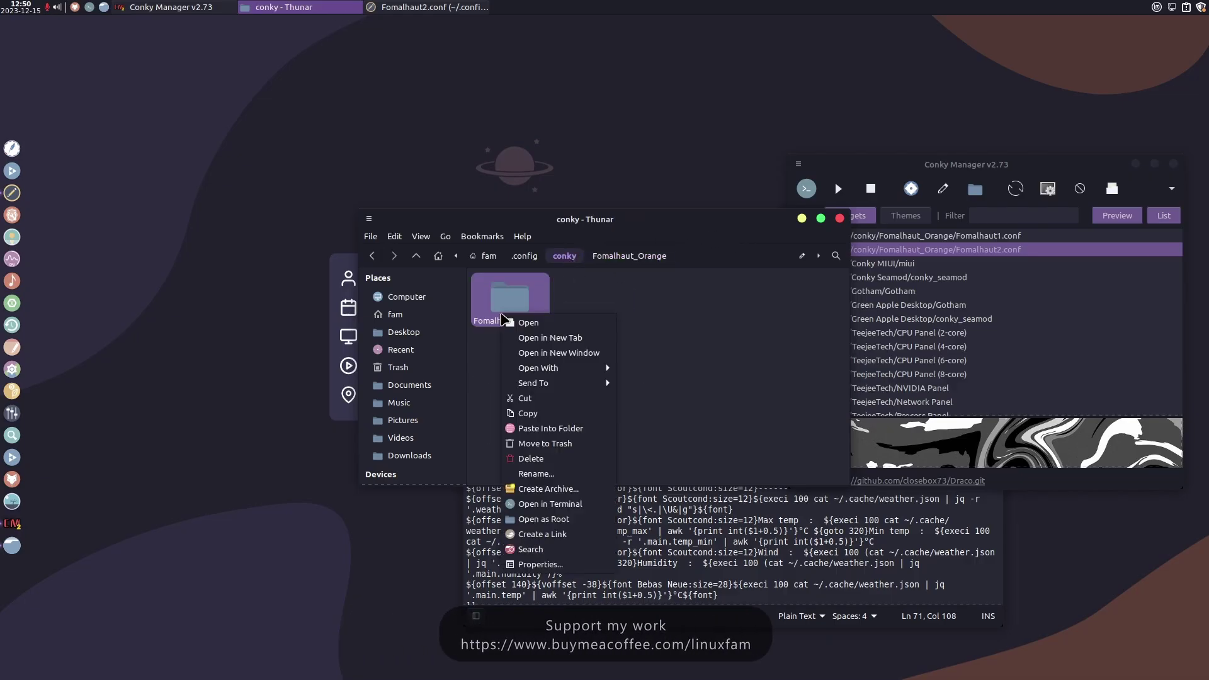
pyautogui.click(551, 473)
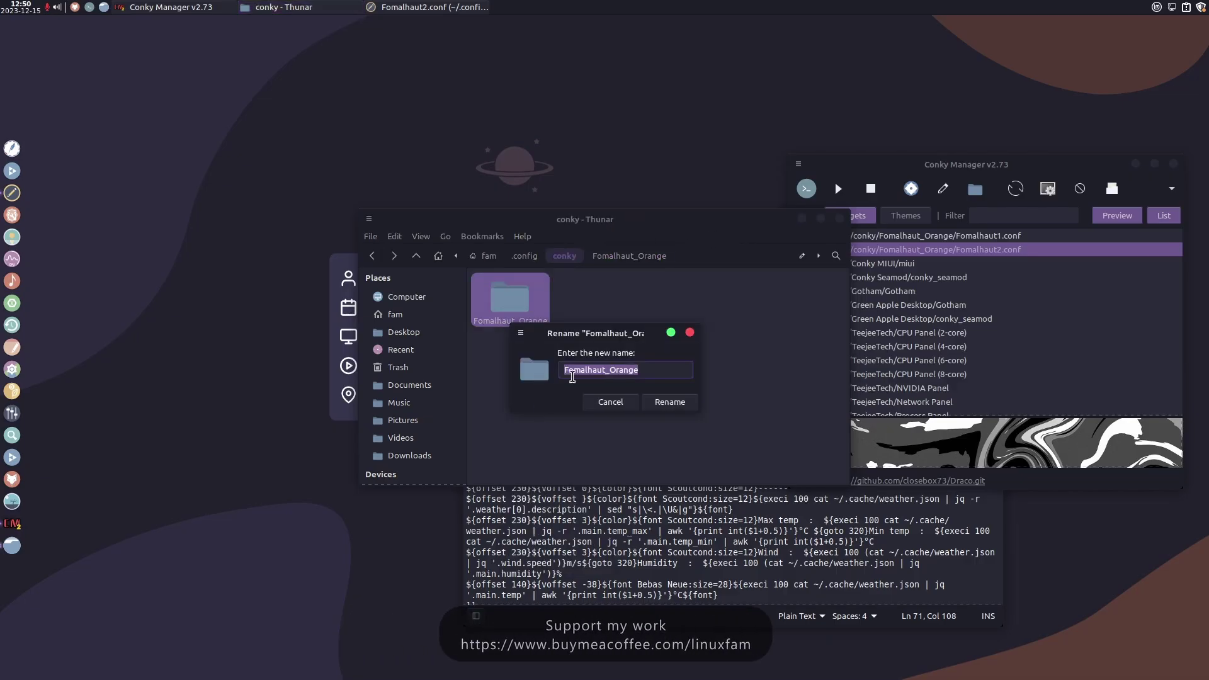
pyautogui.click(667, 401)
pyautogui.click(380, 259)
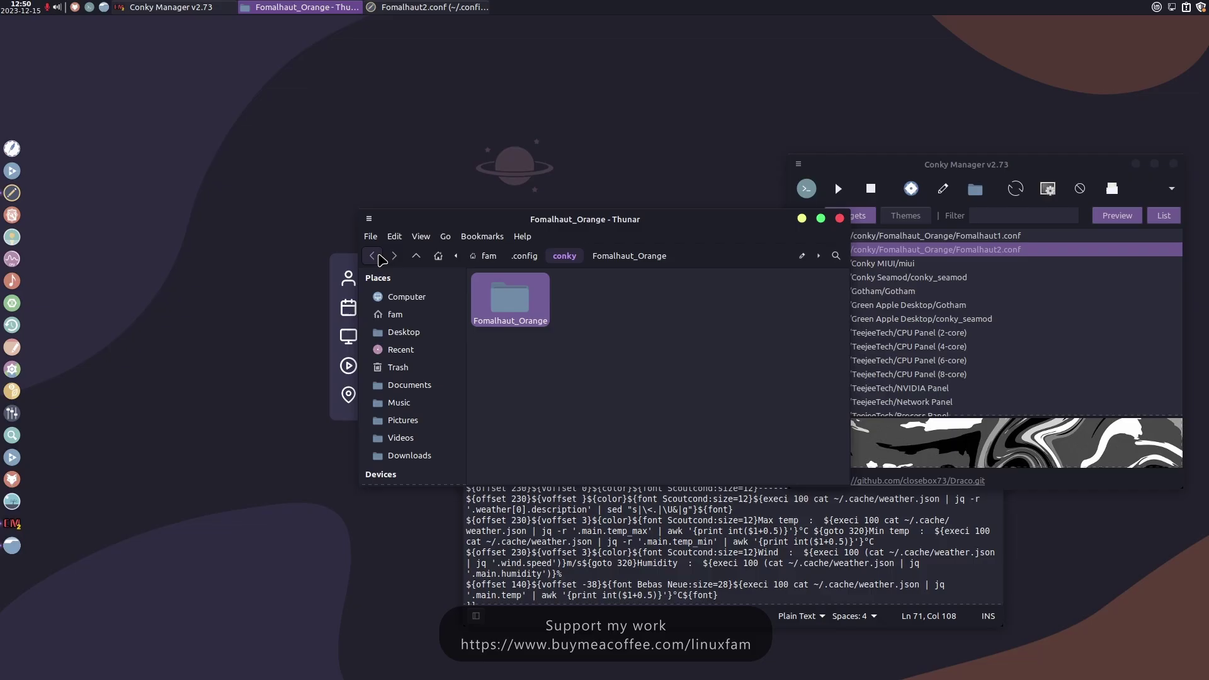
# Step: Replace Botein with Fomalhaut_Orange in the playerctl.sh script path of Fomalhaut2.conf in the text editor, and save the file
pyautogui.click(801, 218)
pyautogui.moveTo(747, 309); pyautogui.dragTo(592, 238)
pyautogui.scroll(1, 712, 389)
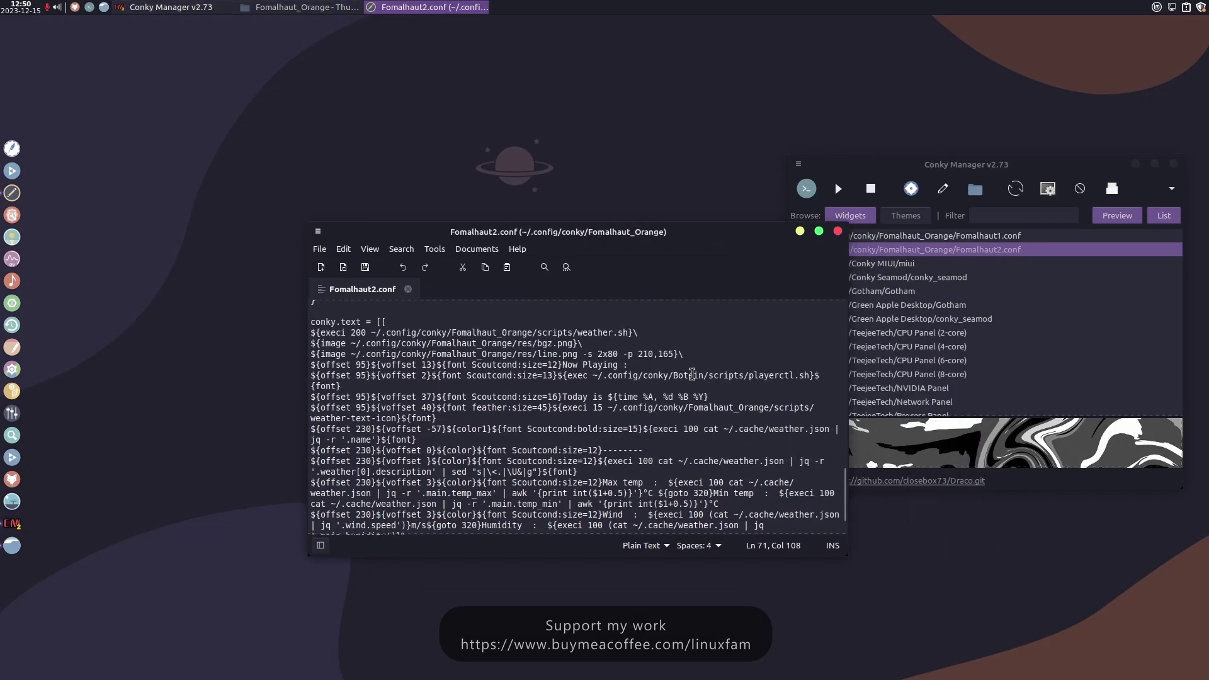
pyautogui.doubleClick(692, 375)
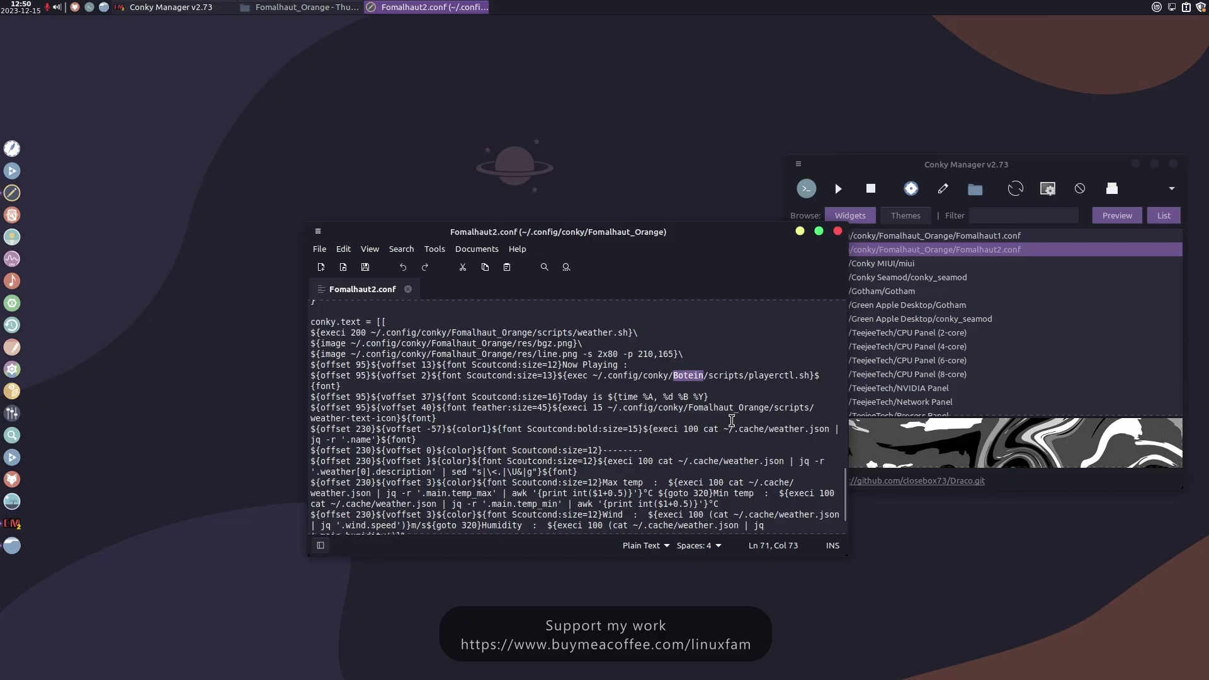
pyautogui.hotkey('ctrl', 'v')
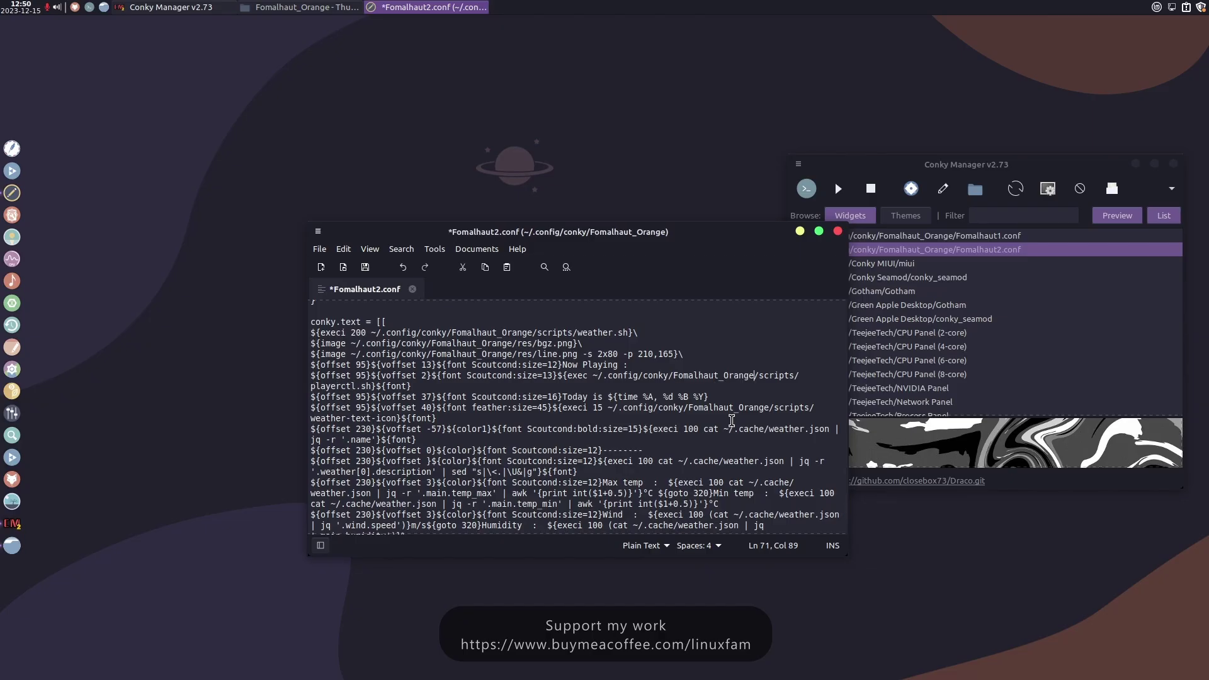
pyautogui.hotkey('ctrl', 's')
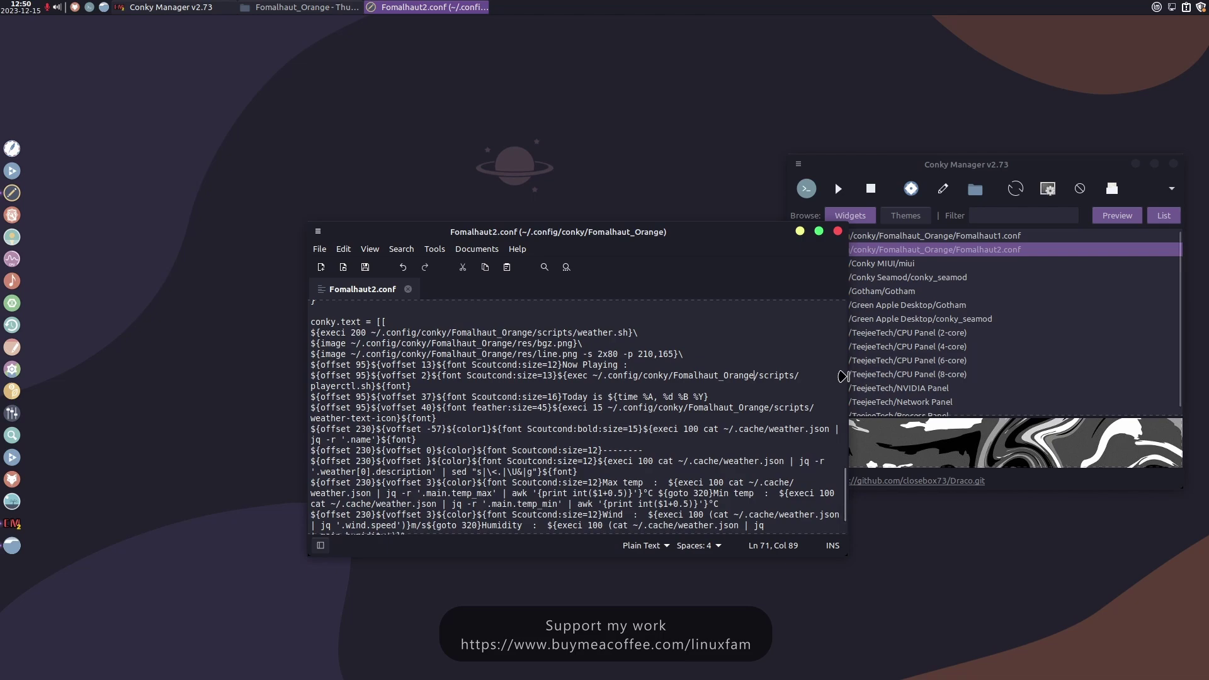
# Step: Widen the editor window and search Fomalhaut2.conf for any remaining Botein references, then clear the search
pyautogui.moveTo(843, 376); pyautogui.dragTo(994, 376)
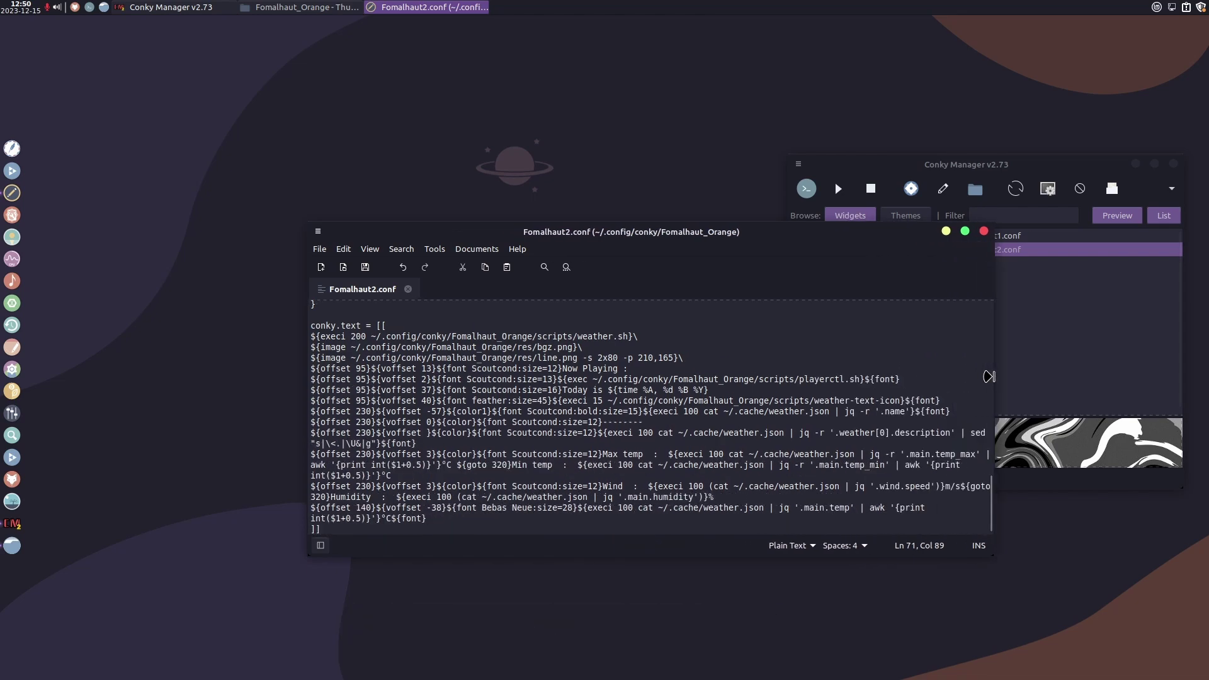
pyautogui.hotkey('ctrl', 'f')
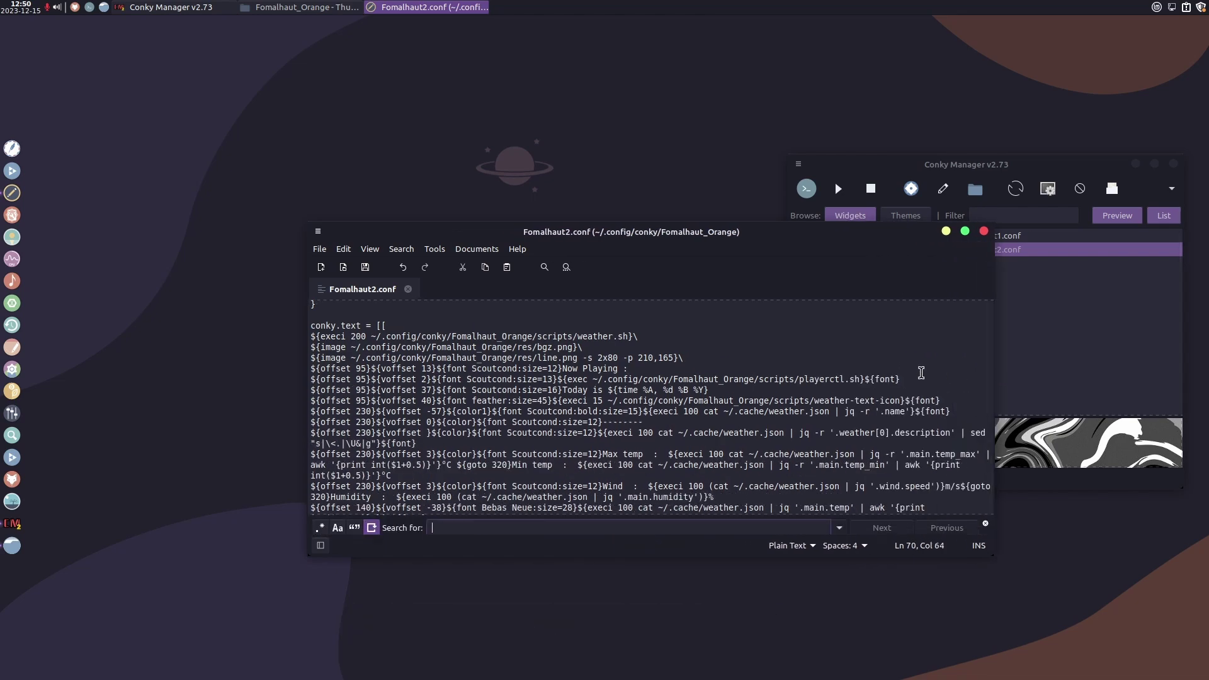
pyautogui.write('bo')
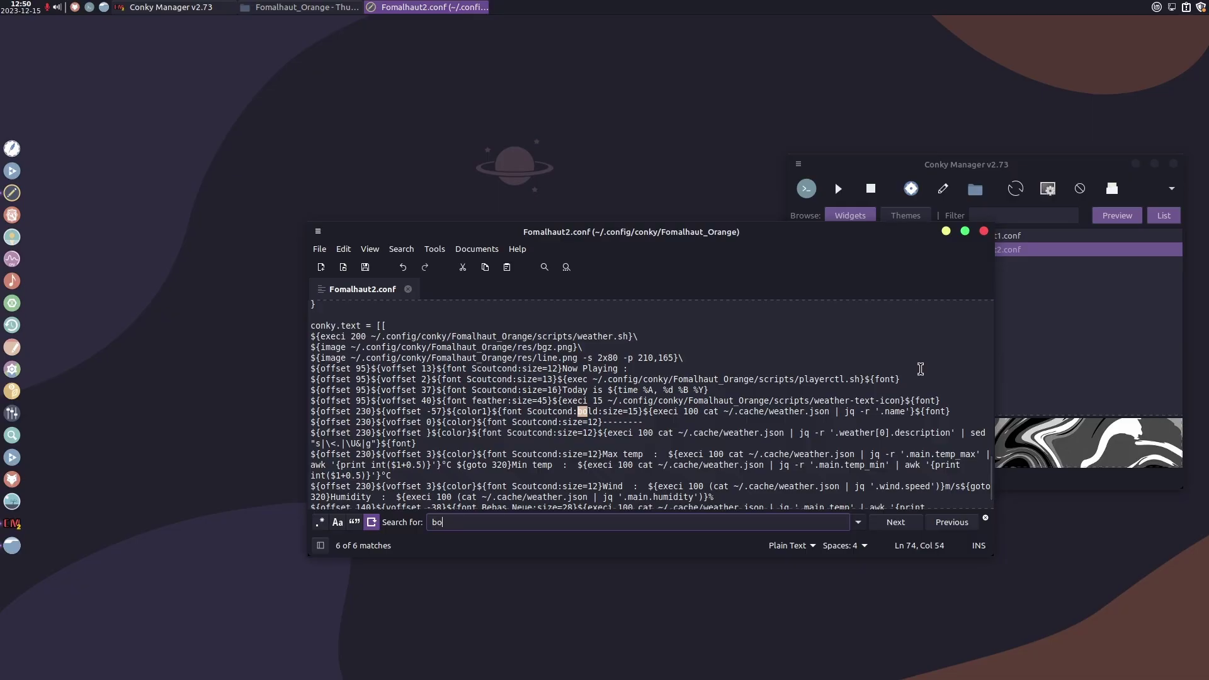
pyautogui.write('ta')
pyautogui.press('BackSpace')
pyautogui.press('BackSpace')
pyautogui.press('BackSpace')
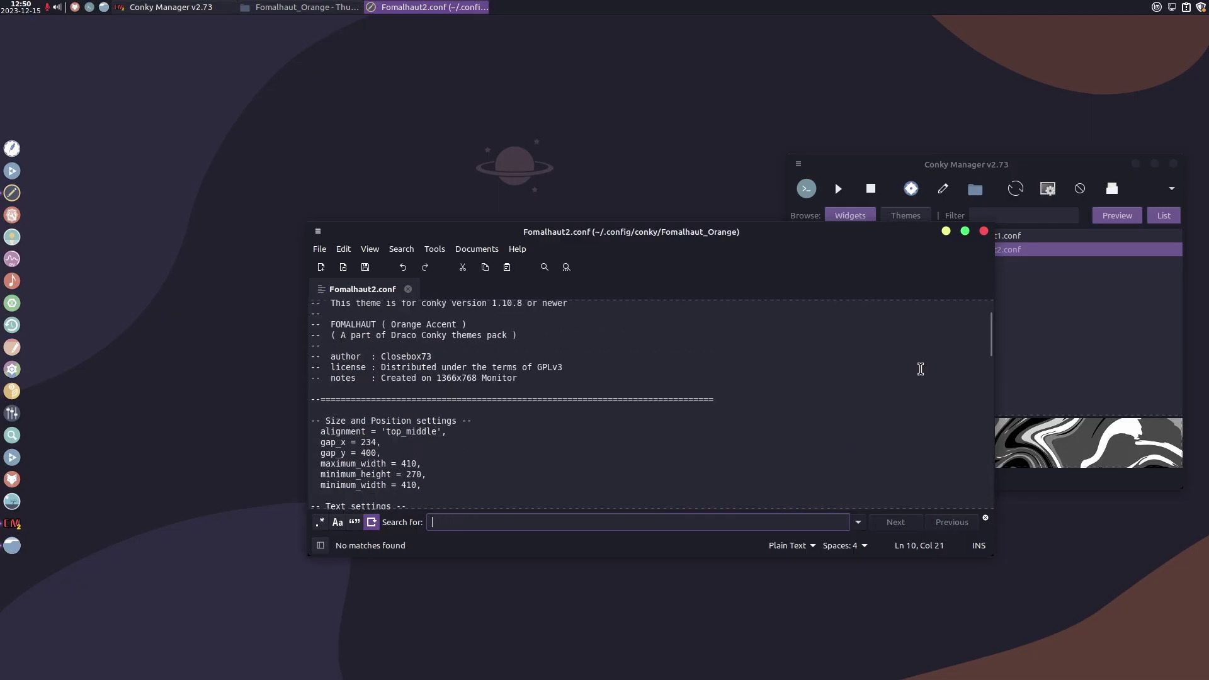
# Step: Close the text editor and reload the Fomalhaut2.conf widget in Conky Manager by disabling and re-enabling it
pyautogui.click(984, 231)
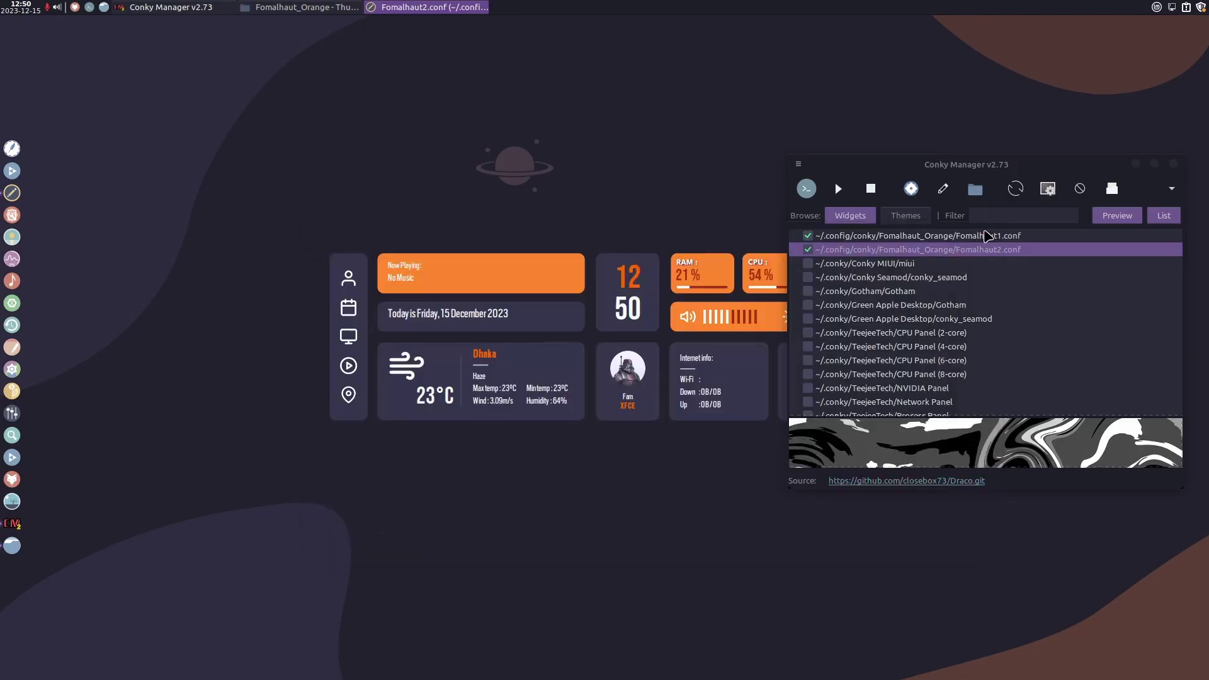
pyautogui.click(807, 249)
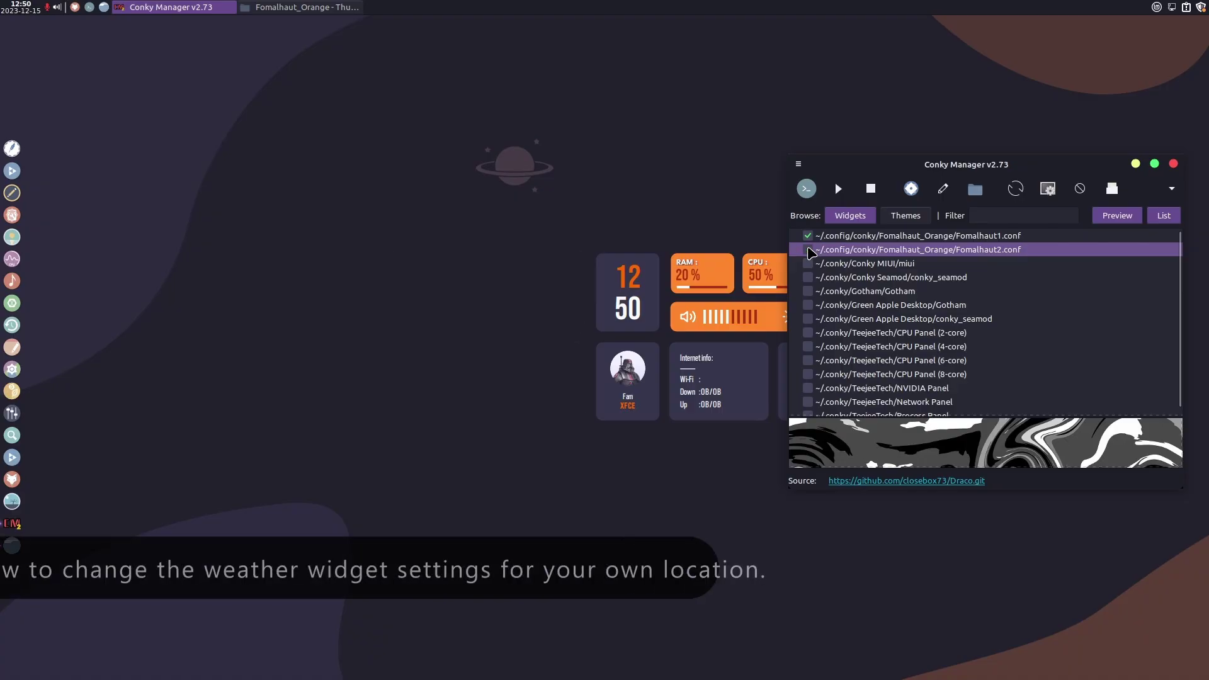
pyautogui.click(808, 249)
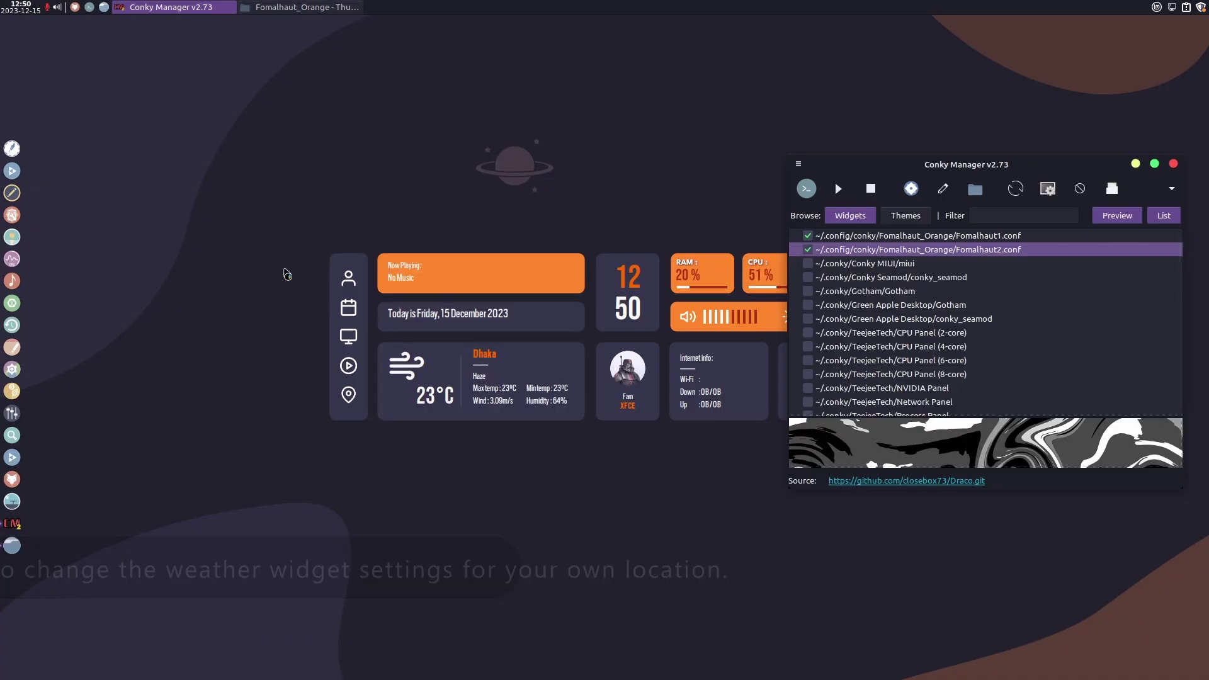
# Step: Play a YouTube video in Firefox to test the now-playing widget, minimize the browser, and close Conky Manager
pyautogui.press('super+w')
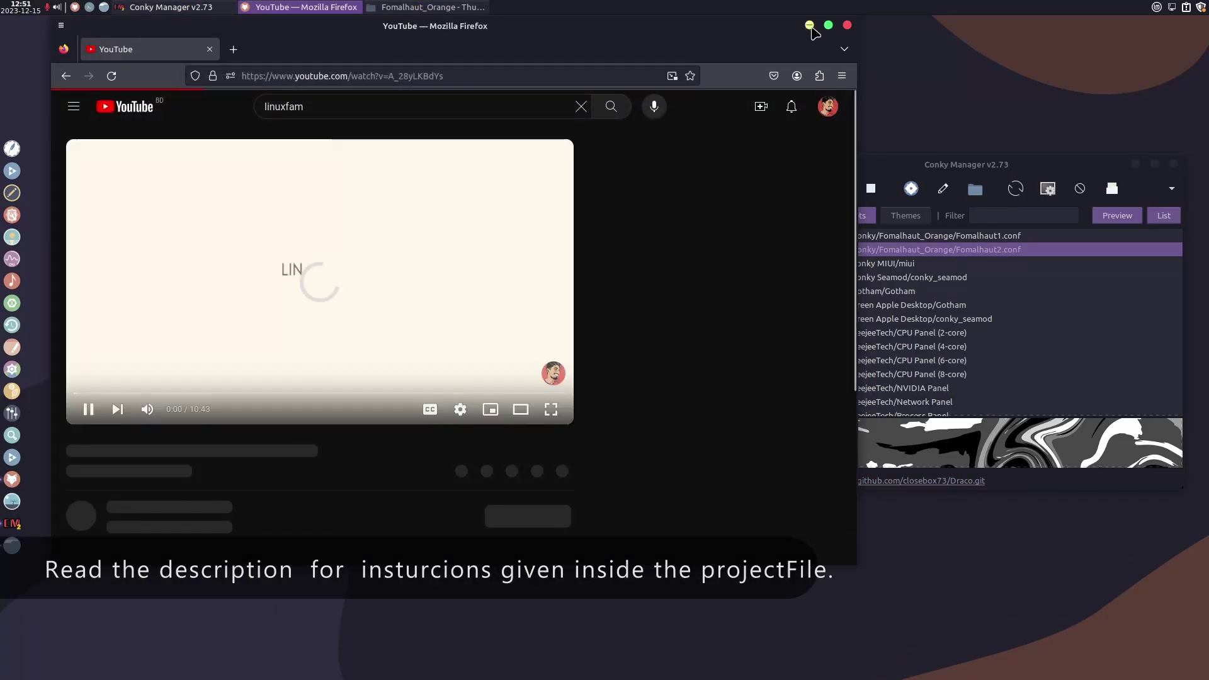
pyautogui.click(810, 27)
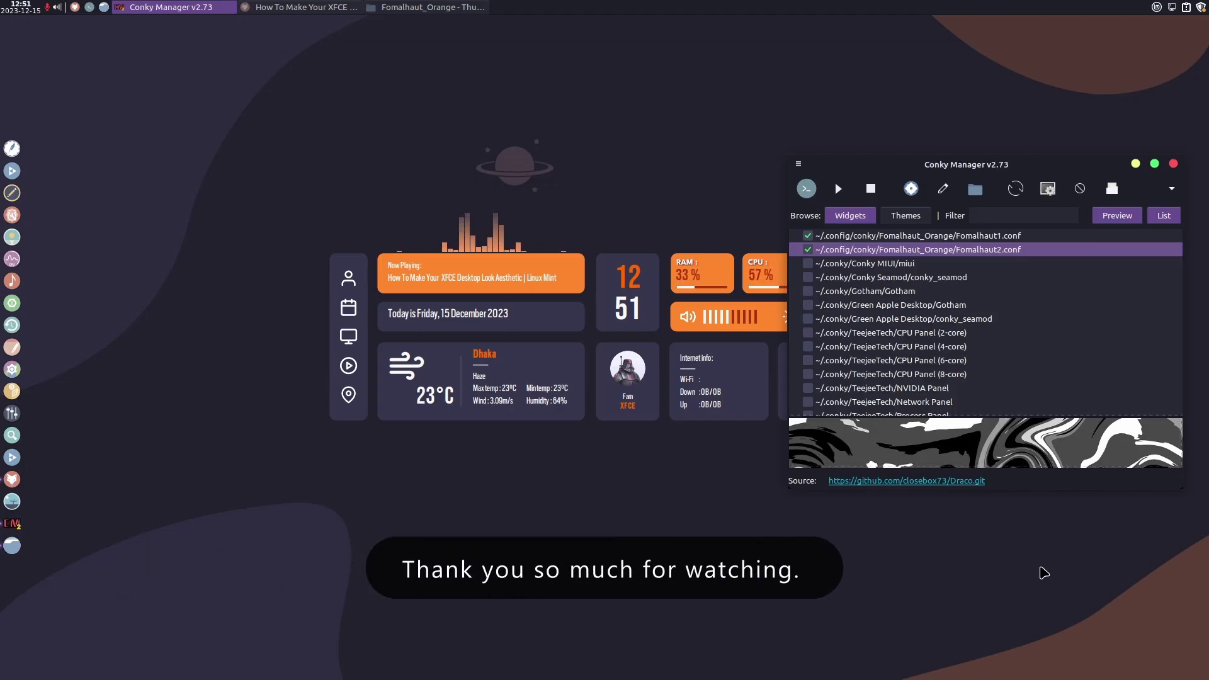
pyautogui.click(1173, 164)
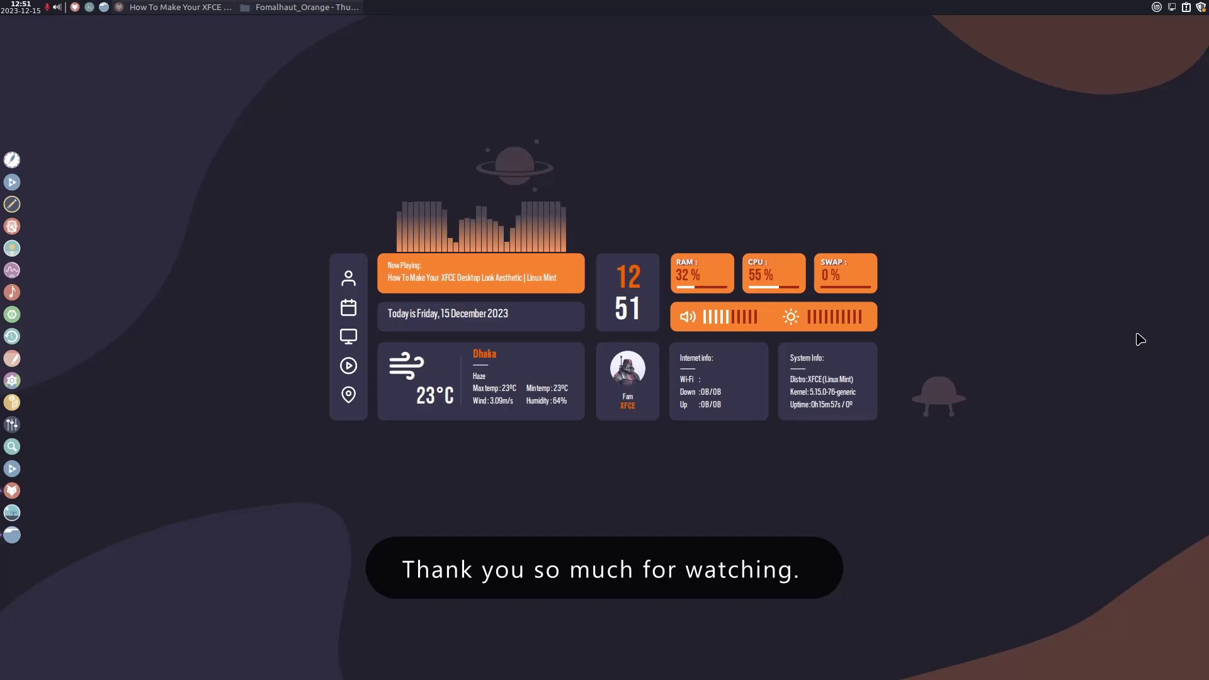